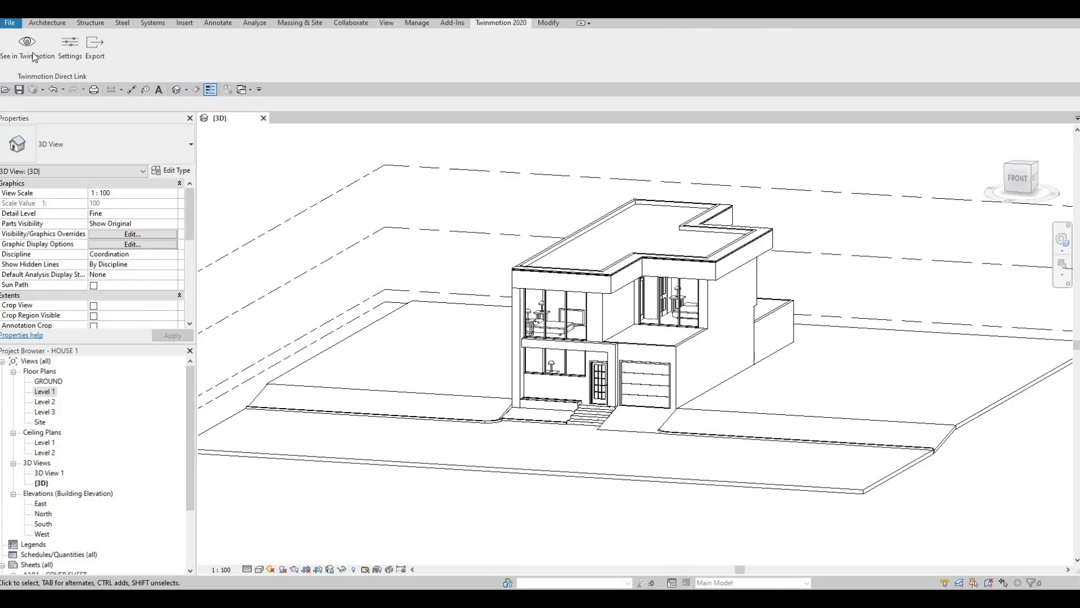
# Send the Revit 3D house model to Twinmotion through Direct Link as a new project
pyautogui.click(34, 56)
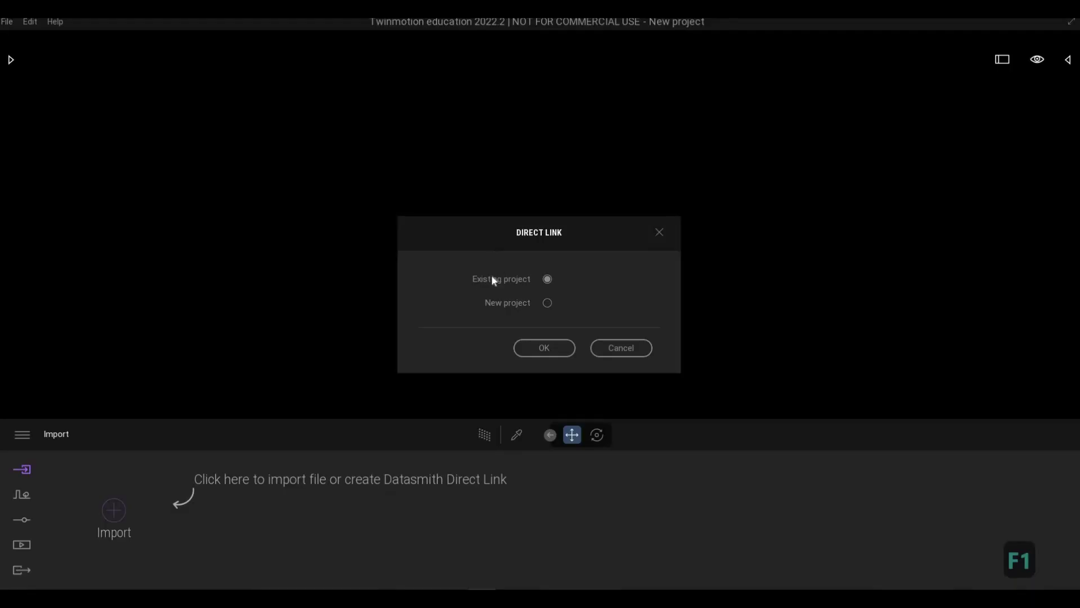
pyautogui.click(548, 300)
pyautogui.click(533, 347)
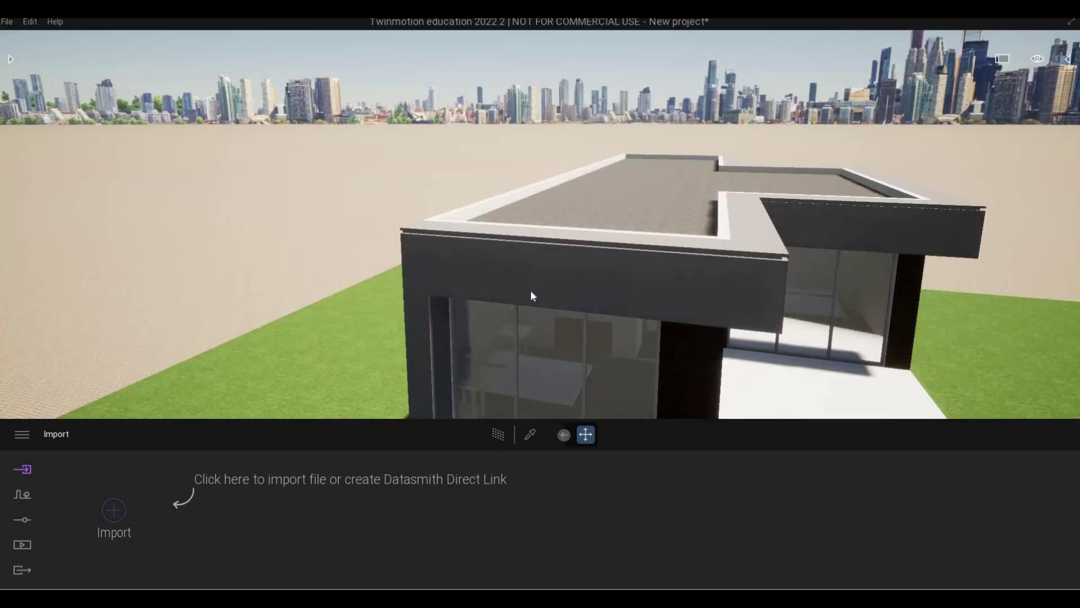
# Examine the imported house's front facade and the sedan in the garage up close
pyautogui.moveTo(598, 272); pyautogui.dragTo(698, 270)
pyautogui.press('e')
pyautogui.press('d')
pyautogui.press('w')
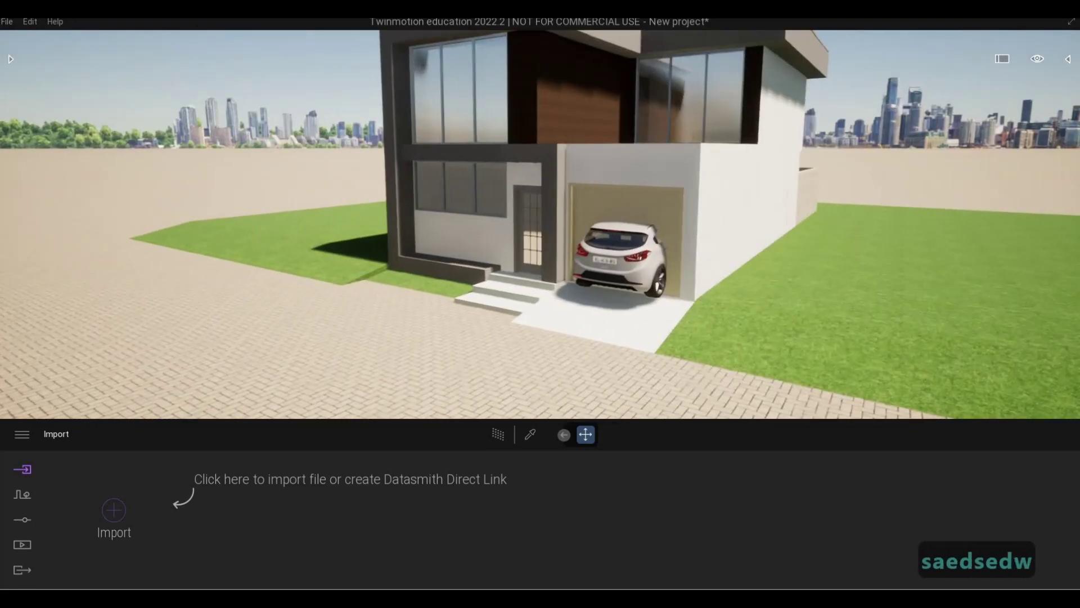
pyautogui.press('a')
pyautogui.press('w')
pyautogui.press('w')
pyautogui.press('a')
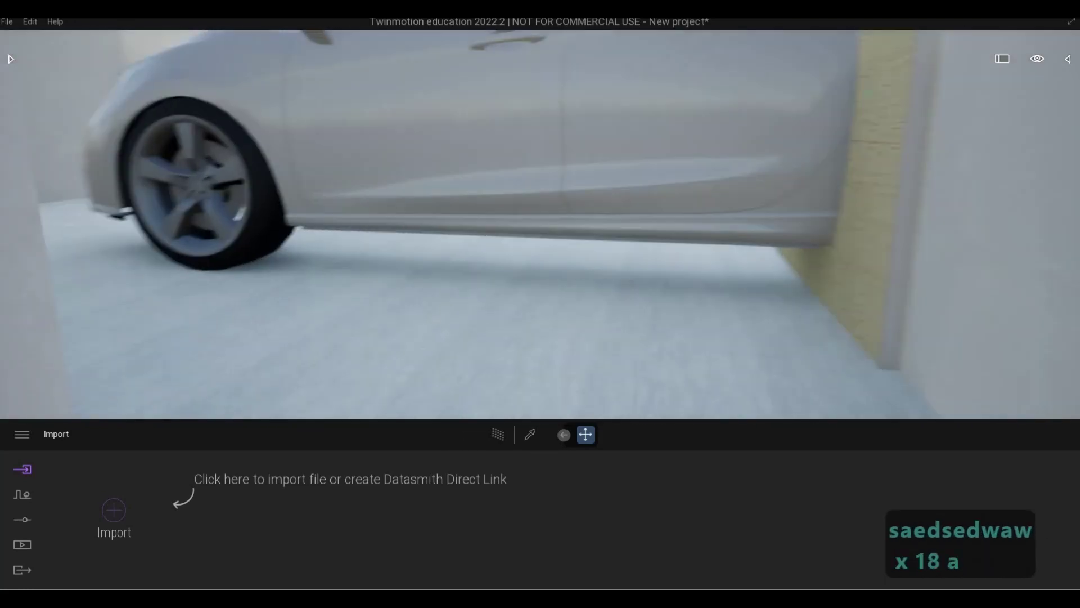
pyautogui.press('q')
pyautogui.press('a')
pyautogui.press('d')
pyautogui.press('a')
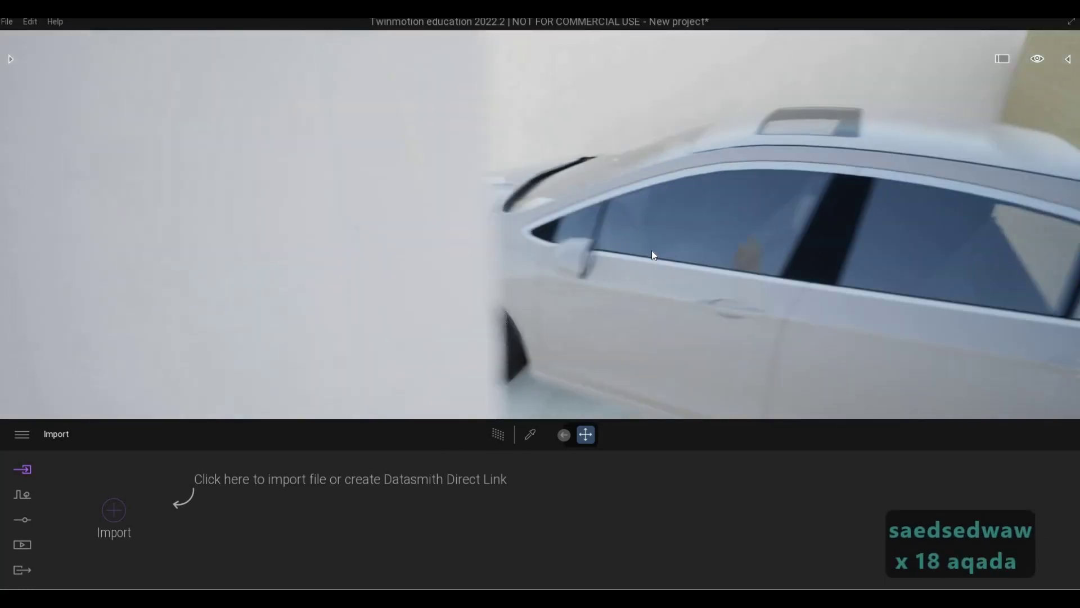
pyautogui.press('w')
pyautogui.press('s')
pyautogui.press('w')
pyautogui.press('d')
pyautogui.click(663, 278)
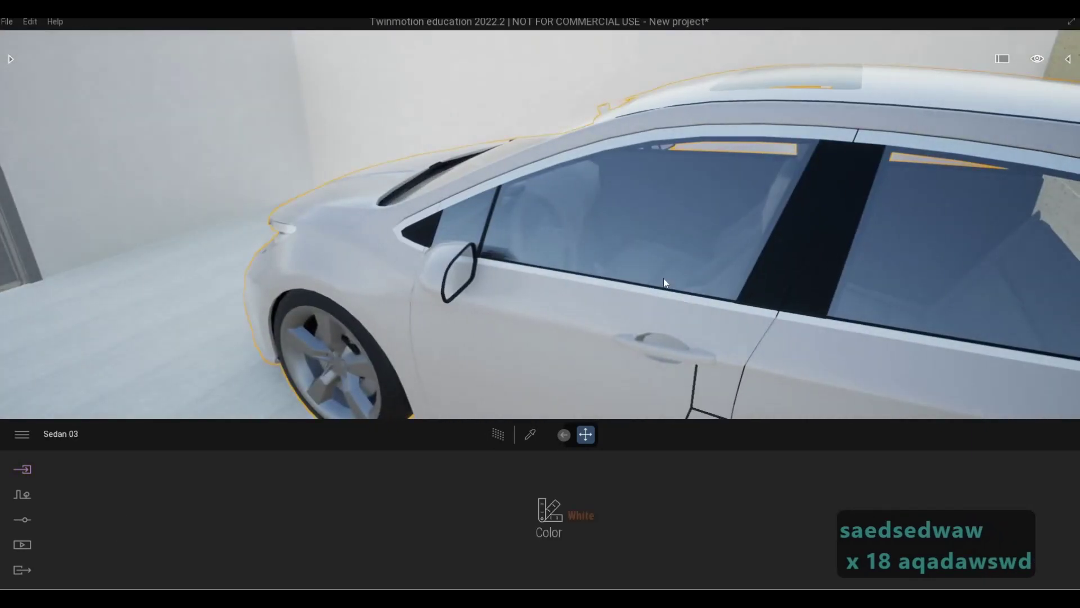
pyautogui.press('Tab')
pyautogui.press('Tab')
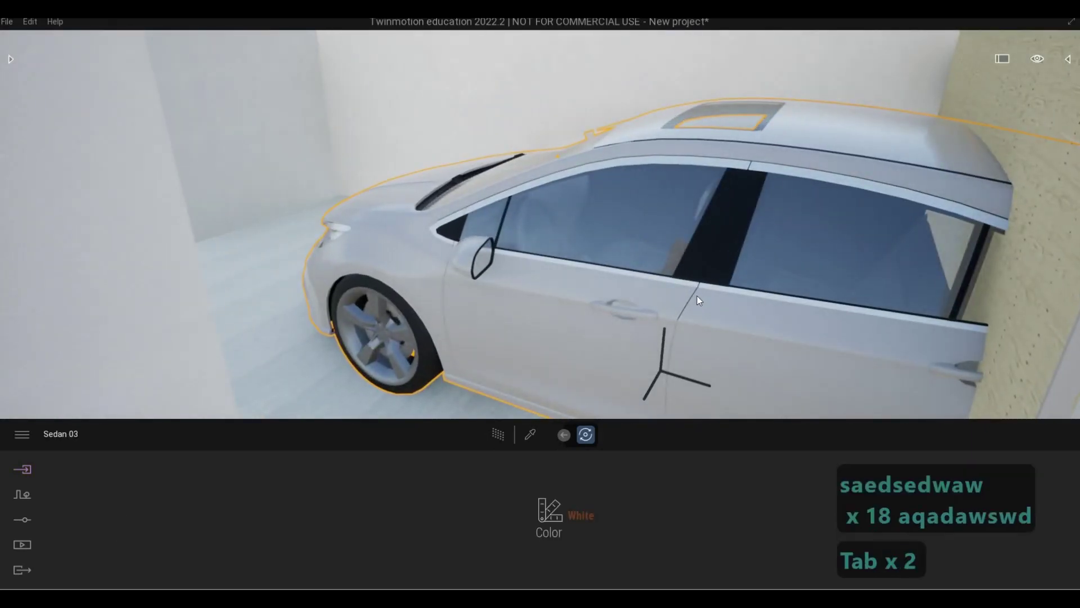
pyautogui.press('d')
pyautogui.press('s')
pyautogui.press('s')
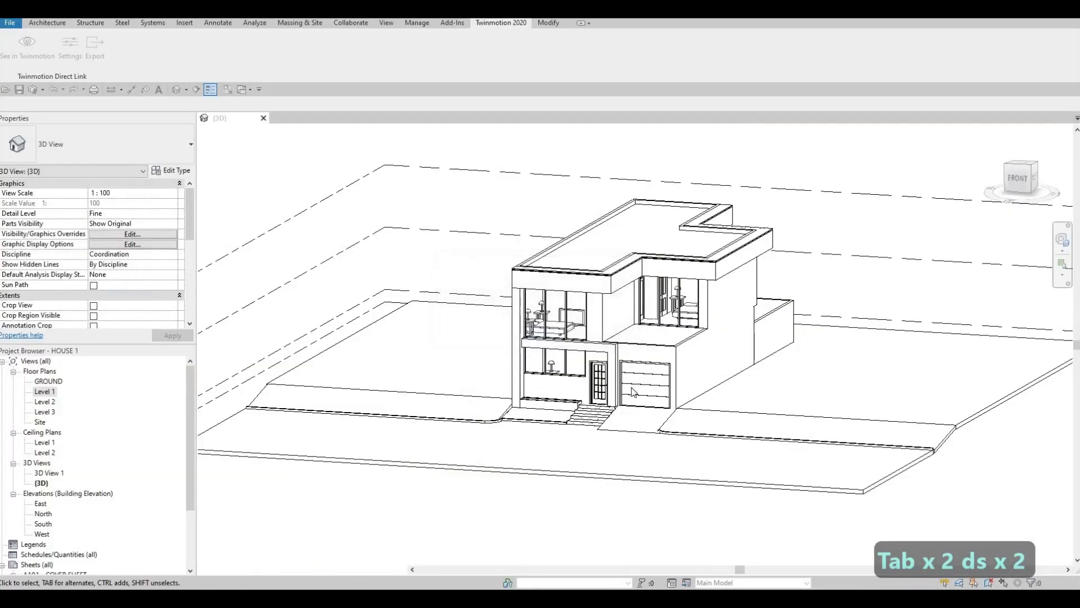
# Switch to Revit, open the Level 1 floor plan and delete the car from the garage
pyautogui.click(36, 402)
pyautogui.doubleClick(36, 391)
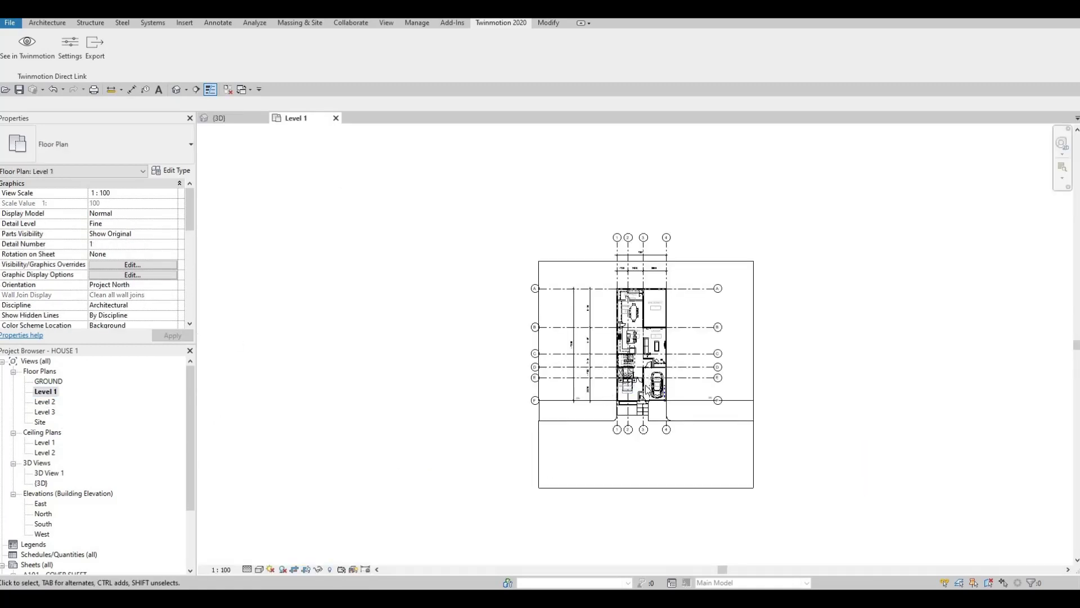
pyautogui.scroll(4, 669, 380)
pyautogui.click(678, 376)
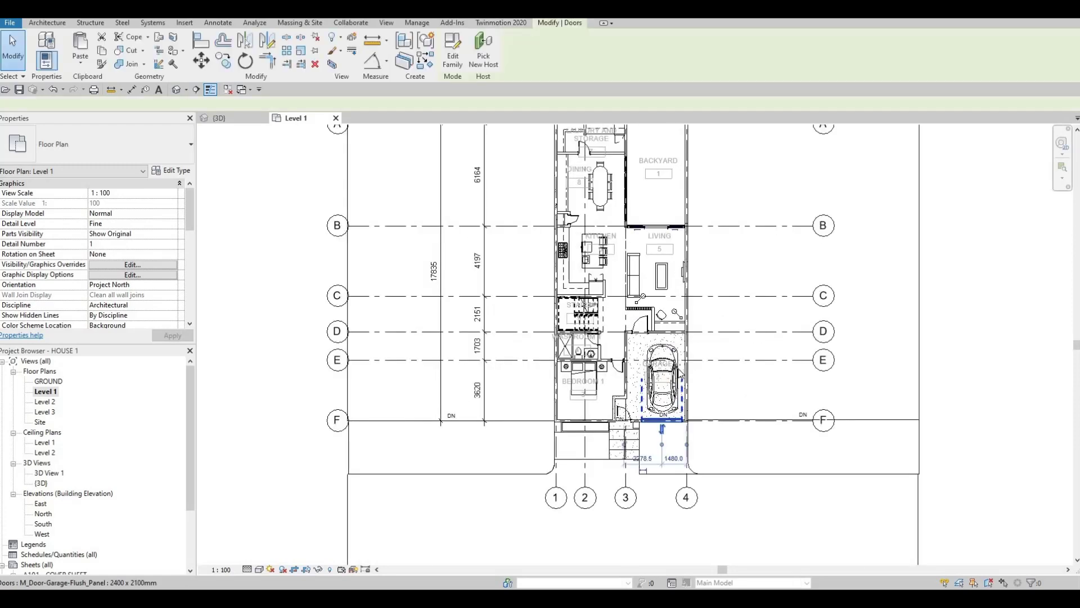
pyautogui.scroll(2, 680, 375)
pyautogui.press('Escape')
pyautogui.click(678, 375)
pyautogui.press('Delete')
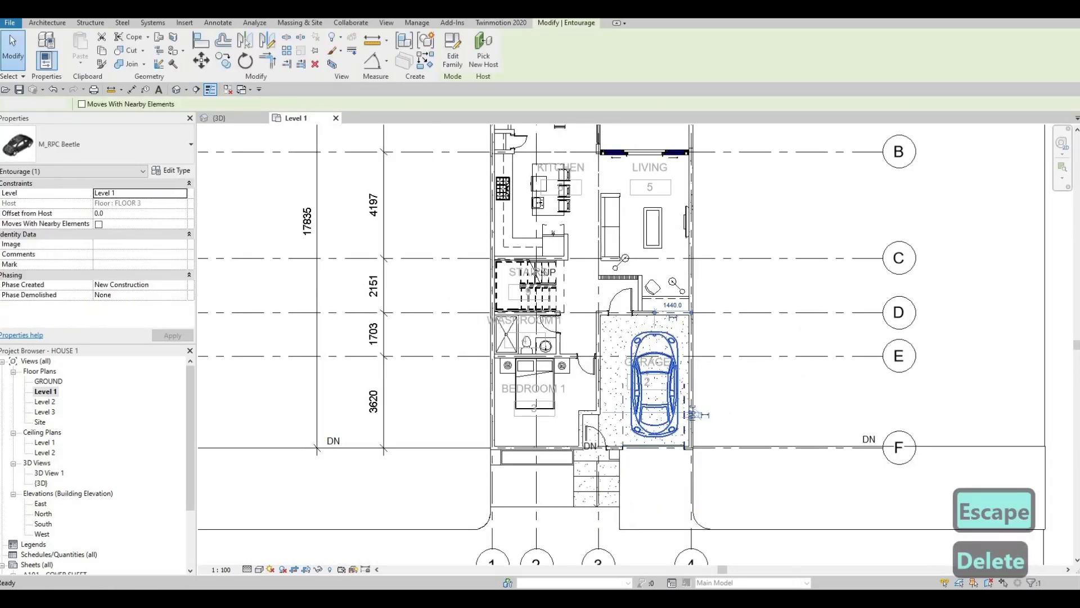
# Save the Revit project and send its 3D view to Twinmotion again
pyautogui.moveTo(1, 35)
pyautogui.mouseDown()
pyautogui.moveTo(303, 415)
pyautogui.moveTo(1, 48)
pyautogui.mouseUp()
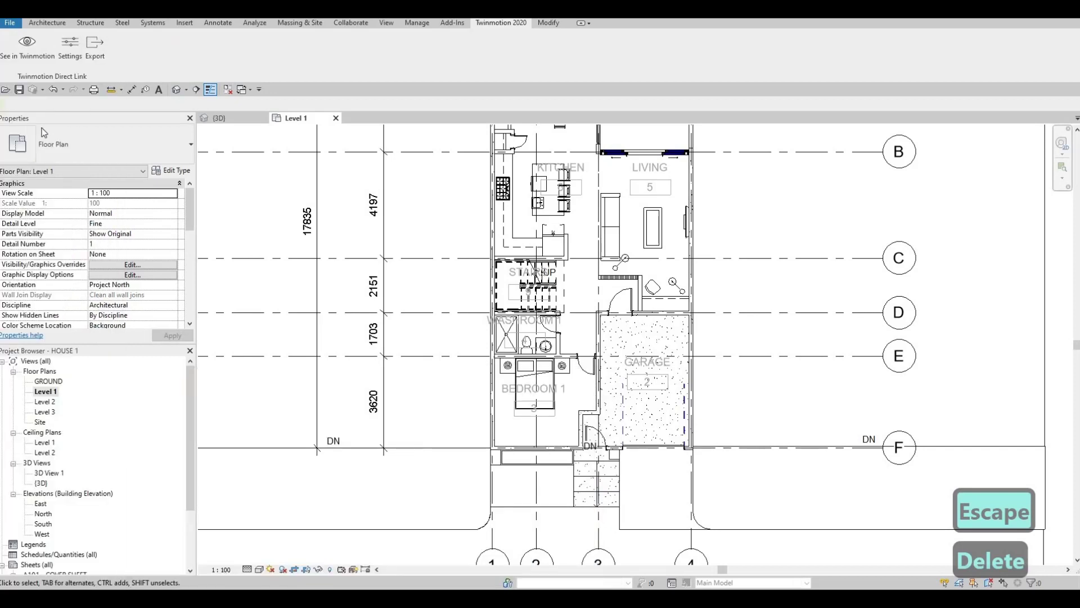
pyautogui.click(20, 90)
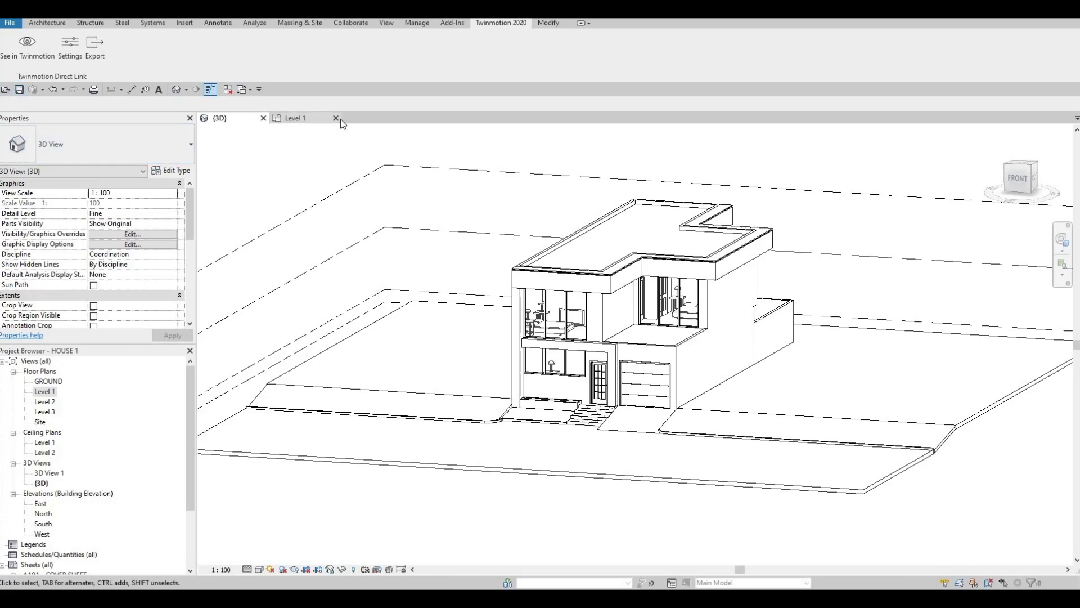
pyautogui.click(27, 66)
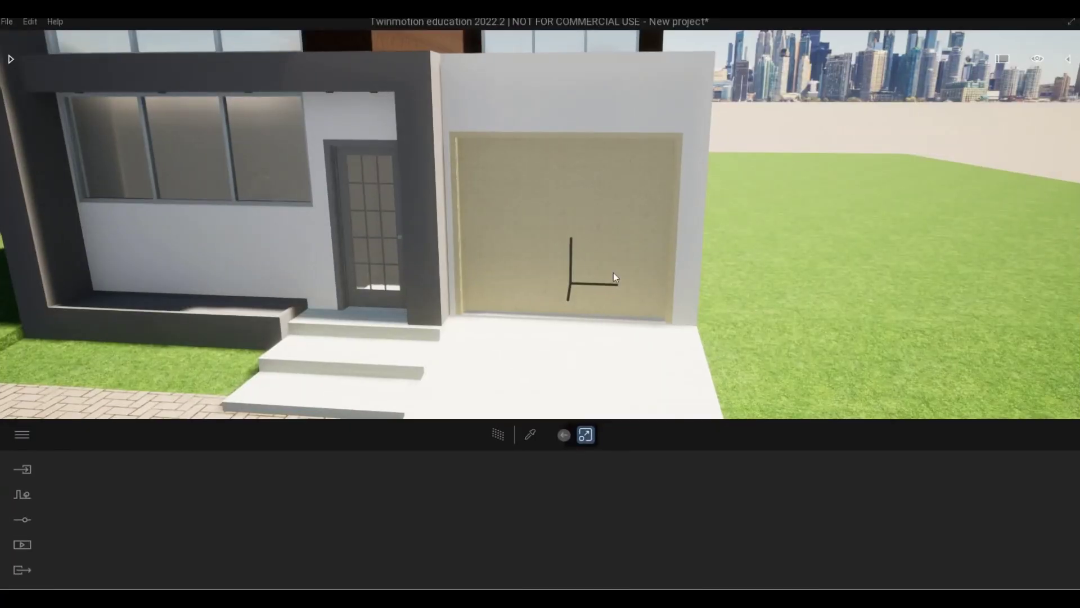
# Check the updated house from the front, including the garage, driveway and surrounding lawn
pyautogui.moveTo(615, 276); pyautogui.dragTo(534, 264, button='right')
pyautogui.press('s')
pyautogui.press('e')
pyautogui.press('d')
pyautogui.press('s')
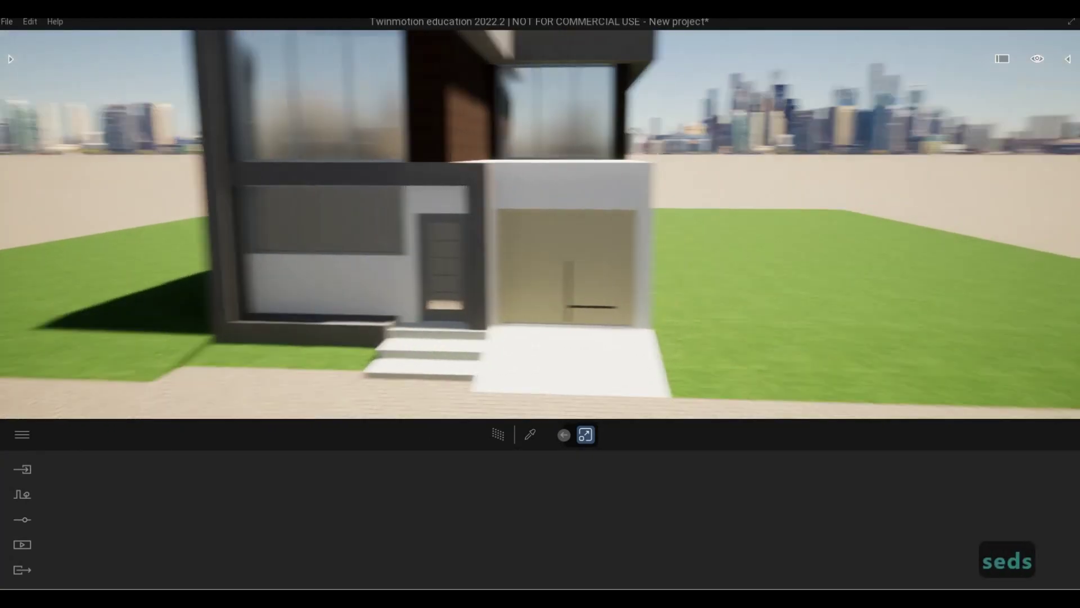
pyautogui.press('s')
pyautogui.press('a')
pyautogui.press('d')
pyautogui.press('a')
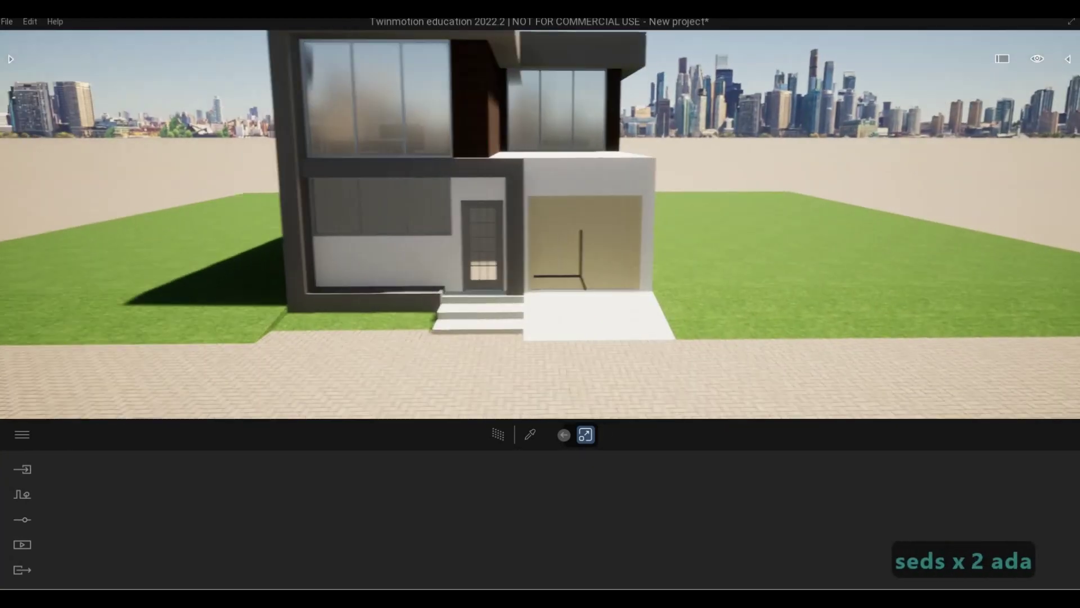
pyautogui.press('w')
pyautogui.press('d')
pyautogui.press('a')
pyautogui.press('w')
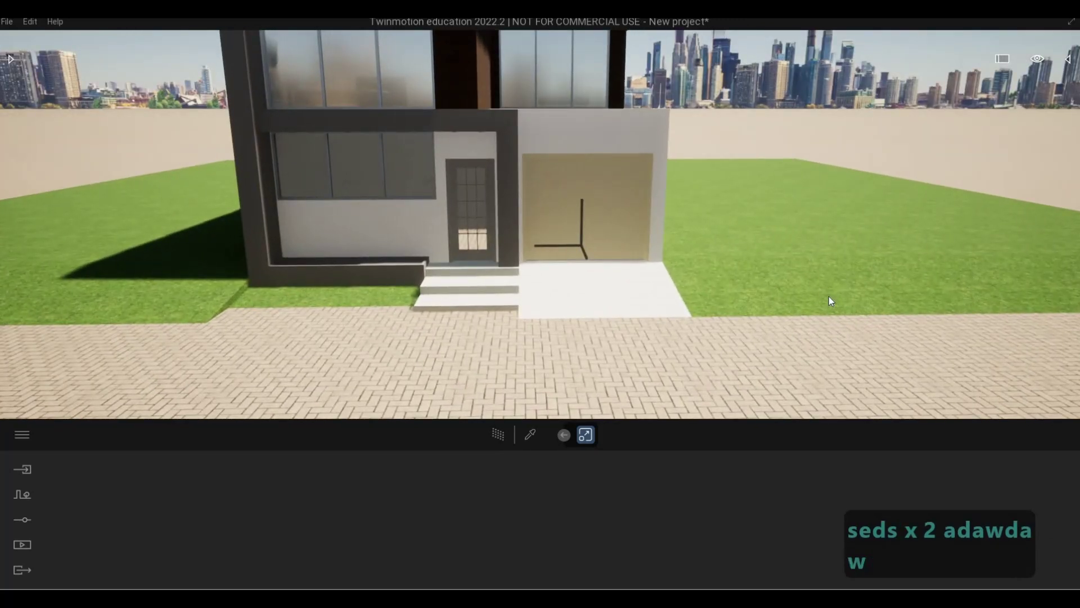
# Lower the paved ground plane by about 0.77 so it sits beneath the house's street and driveway
pyautogui.scroll(-3, 953, 171)
pyautogui.click(951, 171)
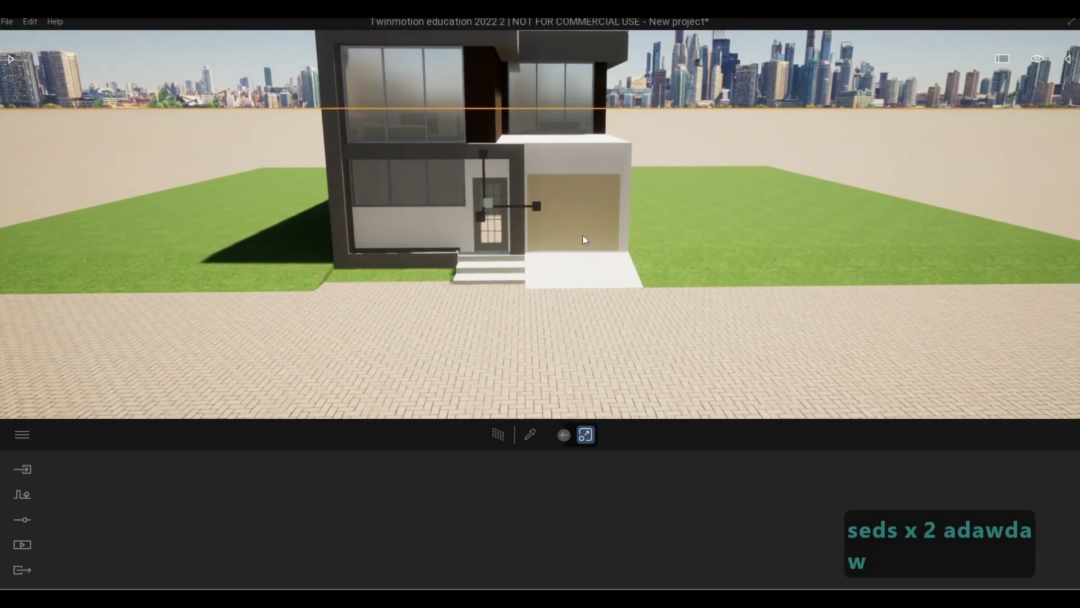
pyautogui.press('Tab')
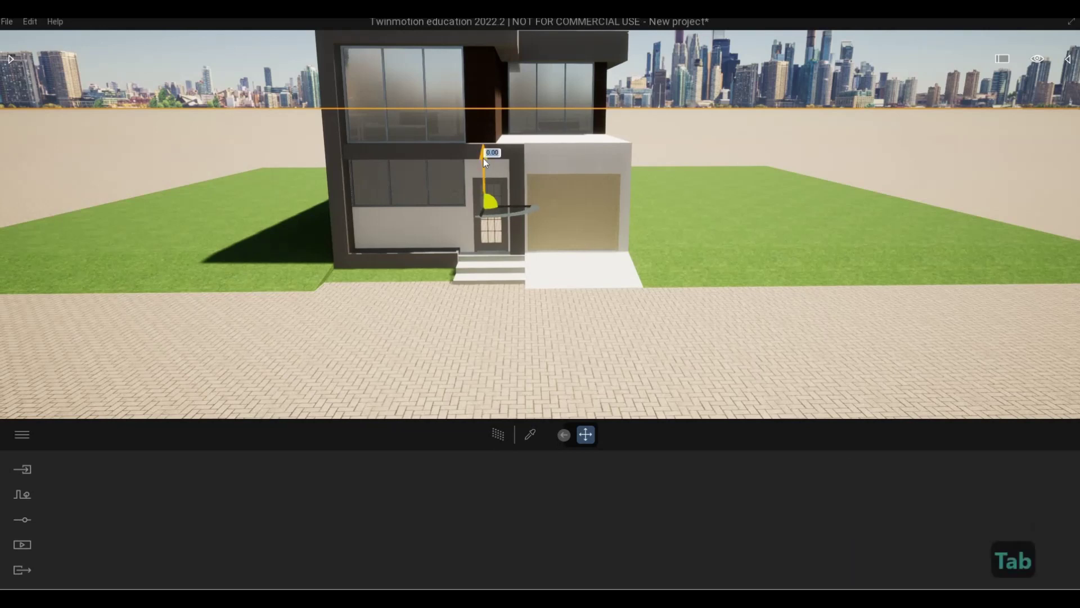
pyautogui.moveTo(483, 159); pyautogui.dragTo(484, 175)
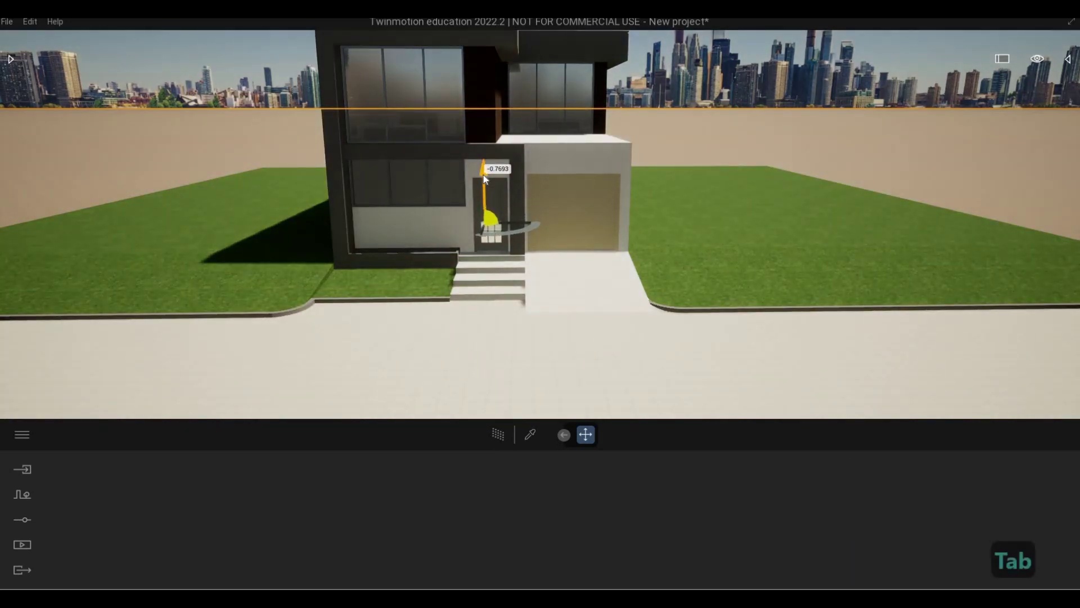
# Raise the ground plane by about 0.36 towards the underside of the site, and deselect it
pyautogui.press('a')
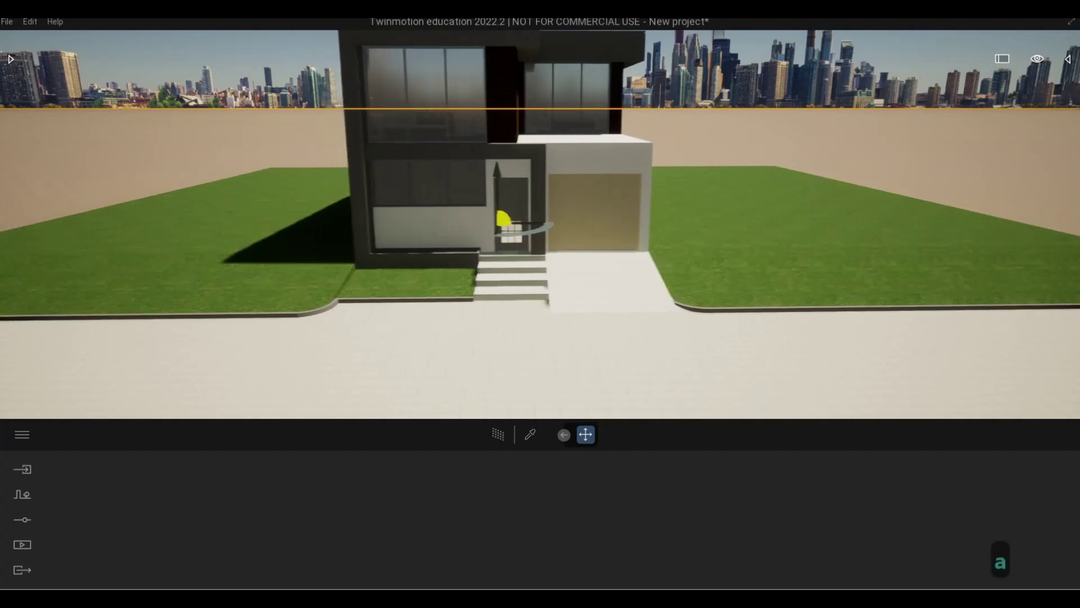
pyautogui.press('a')
pyautogui.press('a')
pyautogui.press('e')
pyautogui.moveTo(394, 267); pyautogui.dragTo(472, 270, button='right')
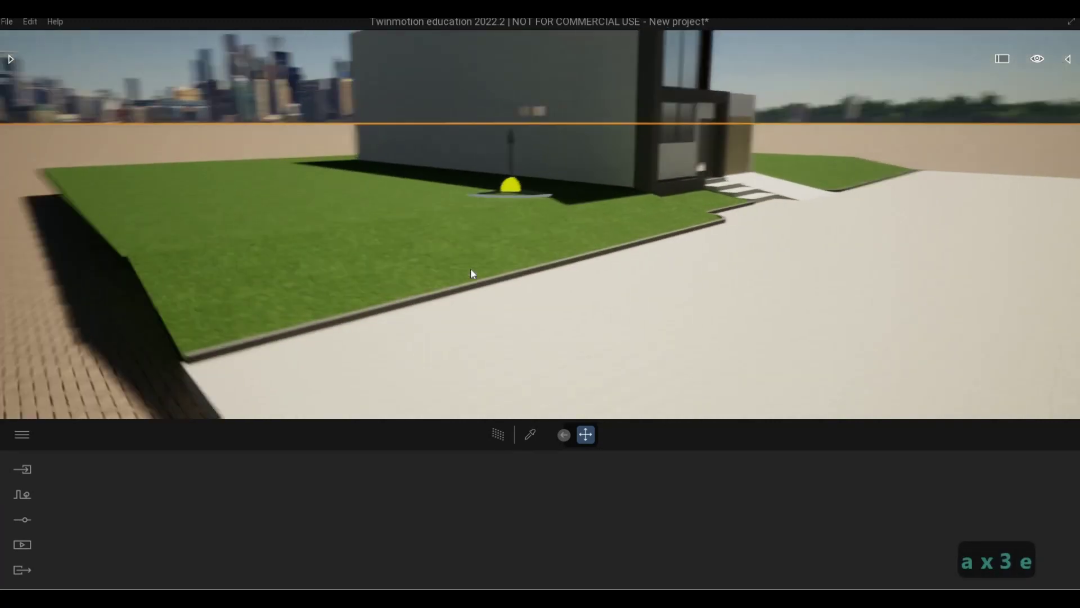
pyautogui.press('s')
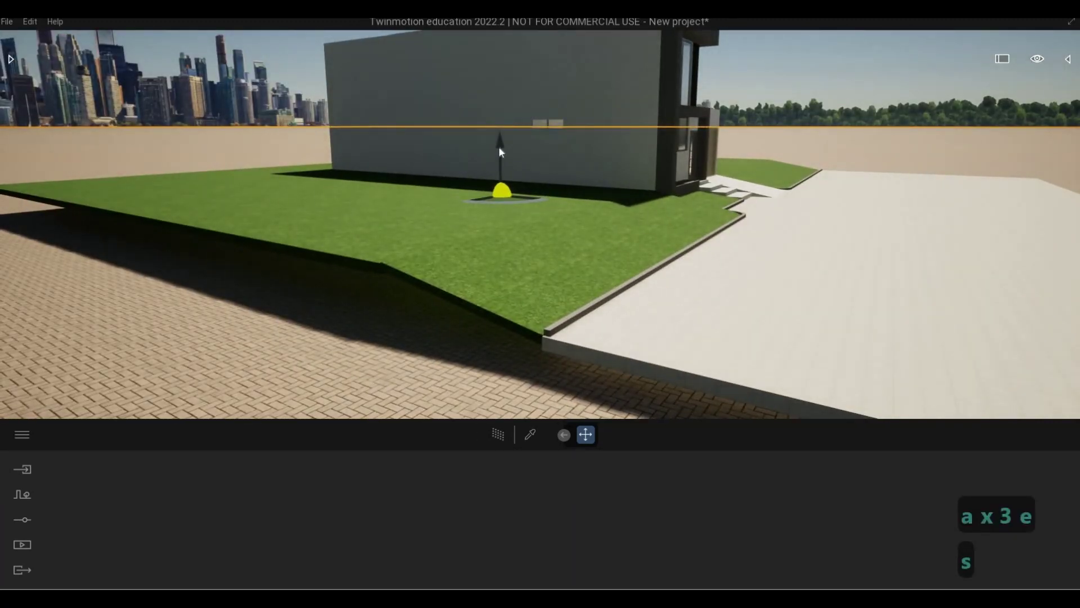
pyautogui.moveTo(500, 145); pyautogui.dragTo(500, 144)
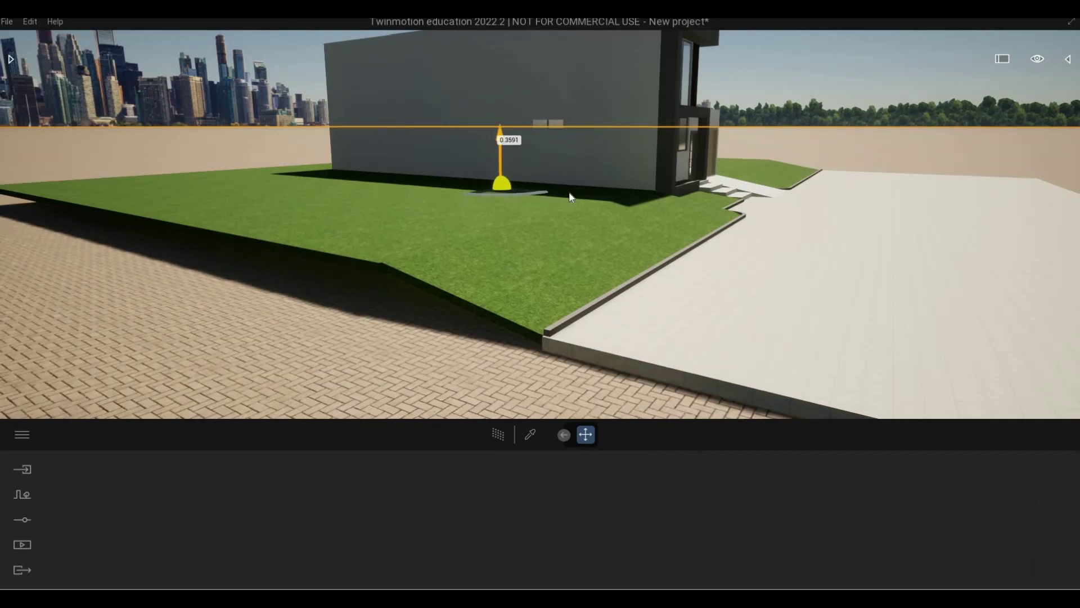
pyautogui.press('d')
pyautogui.press('d')
pyautogui.press('d')
pyautogui.press('w')
pyautogui.press('w')
pyautogui.press('w')
pyautogui.press('w')
pyautogui.press('w')
pyautogui.press('w')
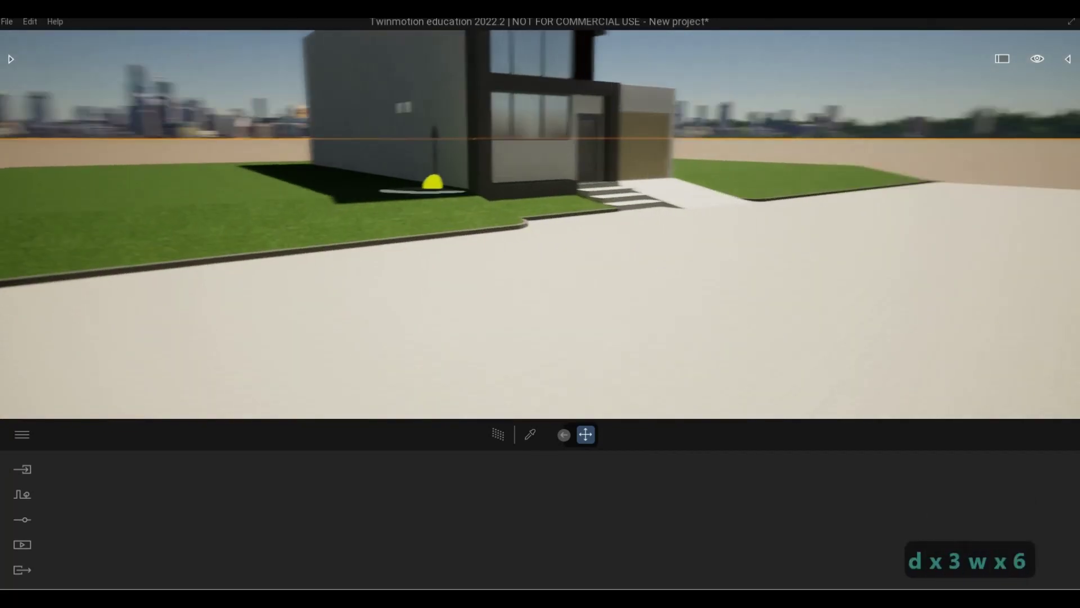
pyautogui.press('w')
pyautogui.press('w')
pyautogui.press('w')
pyautogui.press('w')
pyautogui.press('q')
pyautogui.press('Escape')
pyautogui.press('Escape')
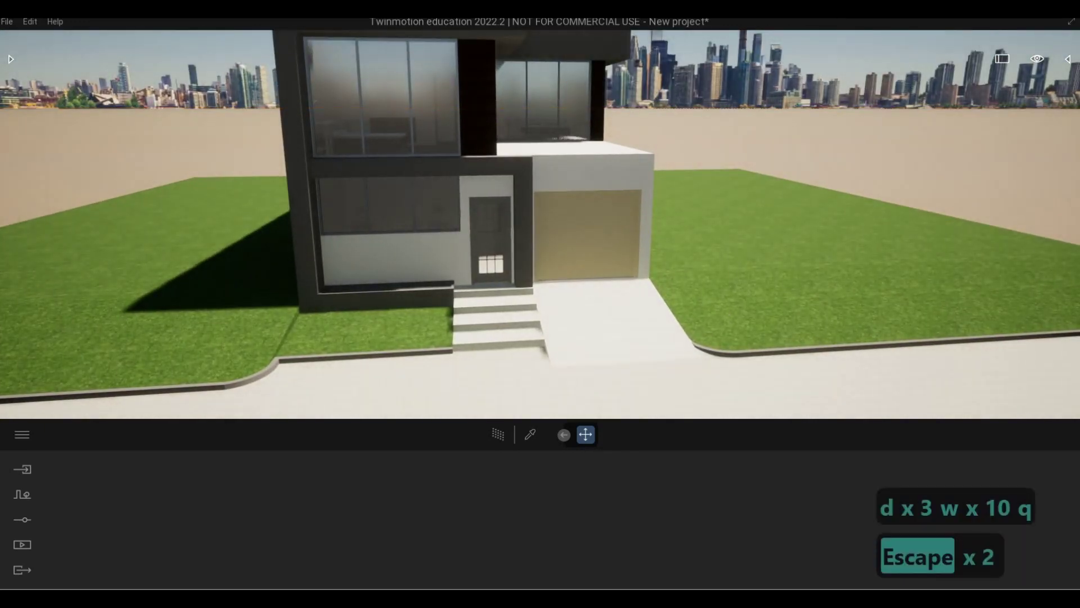
# Inspect the house's exterior from the front and side, including the garage wall, roof overhang and entrance
pyautogui.press('d')
pyautogui.press('w')
pyautogui.press('e')
pyautogui.press('d')
pyautogui.press('d')
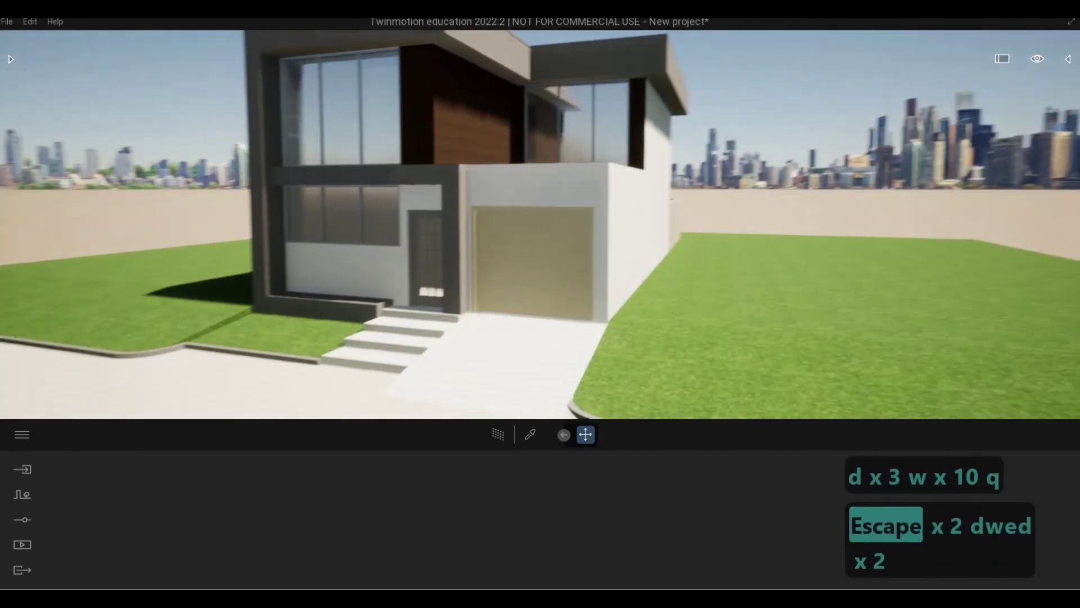
pyautogui.press('q')
pyautogui.press('w')
pyautogui.press('d')
pyautogui.press('w')
pyautogui.press('w')
pyautogui.press('w')
pyautogui.press('w')
pyautogui.press('w')
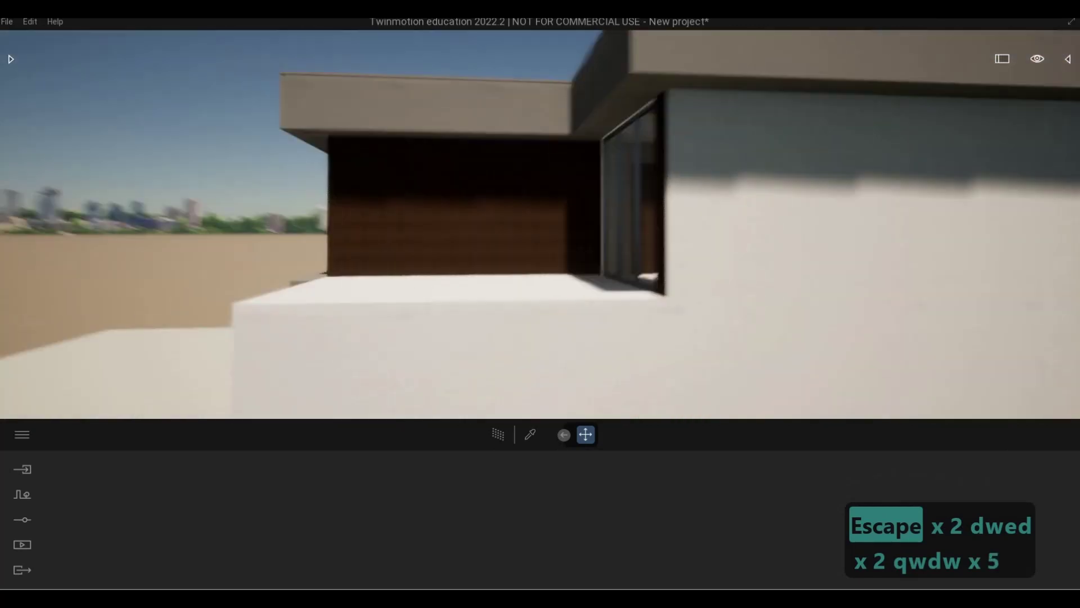
pyautogui.press('w')
pyautogui.press('e')
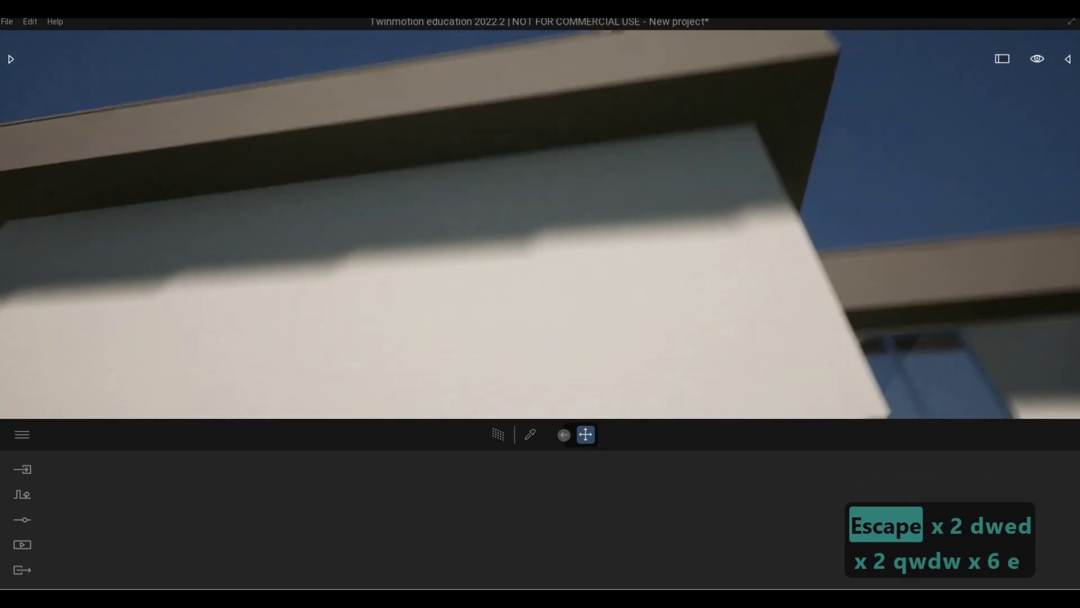
pyautogui.press('q')
pyautogui.press('a')
pyautogui.press('s')
pyautogui.press('s')
pyautogui.press('s')
pyautogui.press('s')
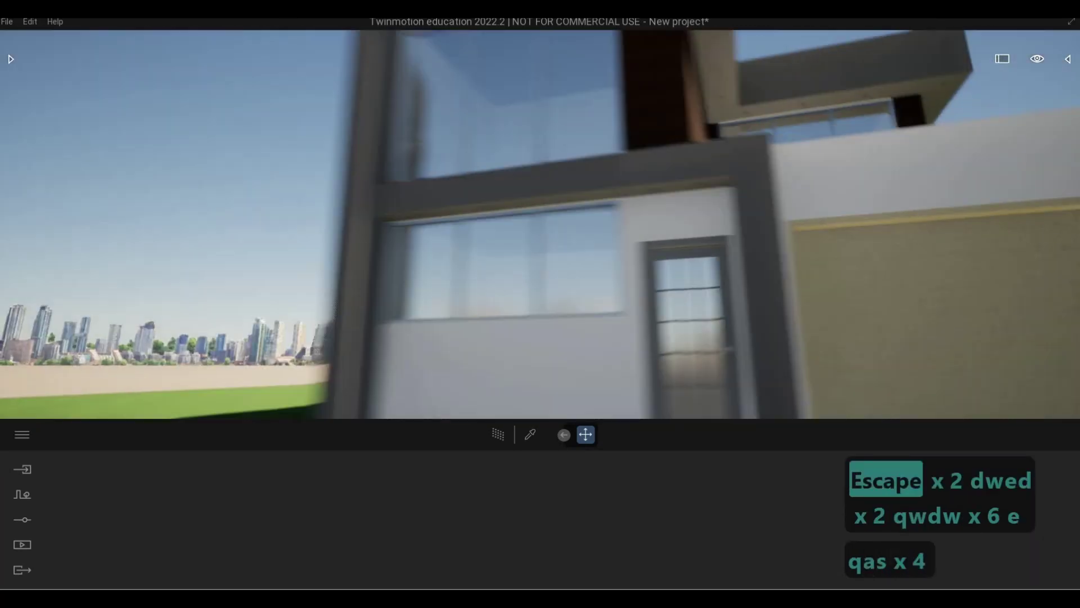
pyautogui.press('s')
pyautogui.press('d')
pyautogui.press('d')
pyautogui.press('q')
pyautogui.press('a')
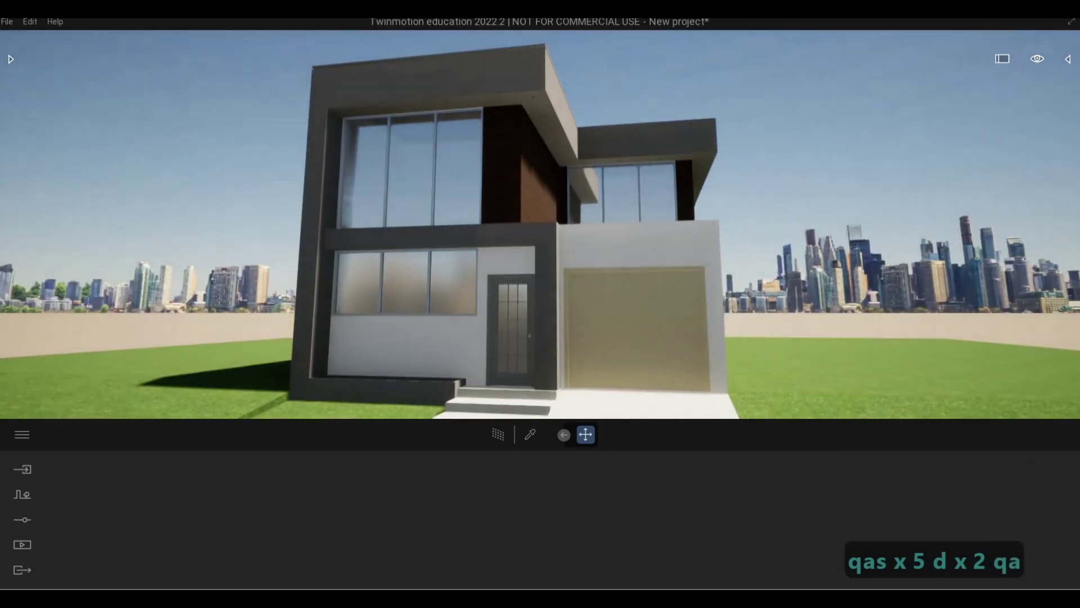
pyautogui.press('q')
pyautogui.press('a')
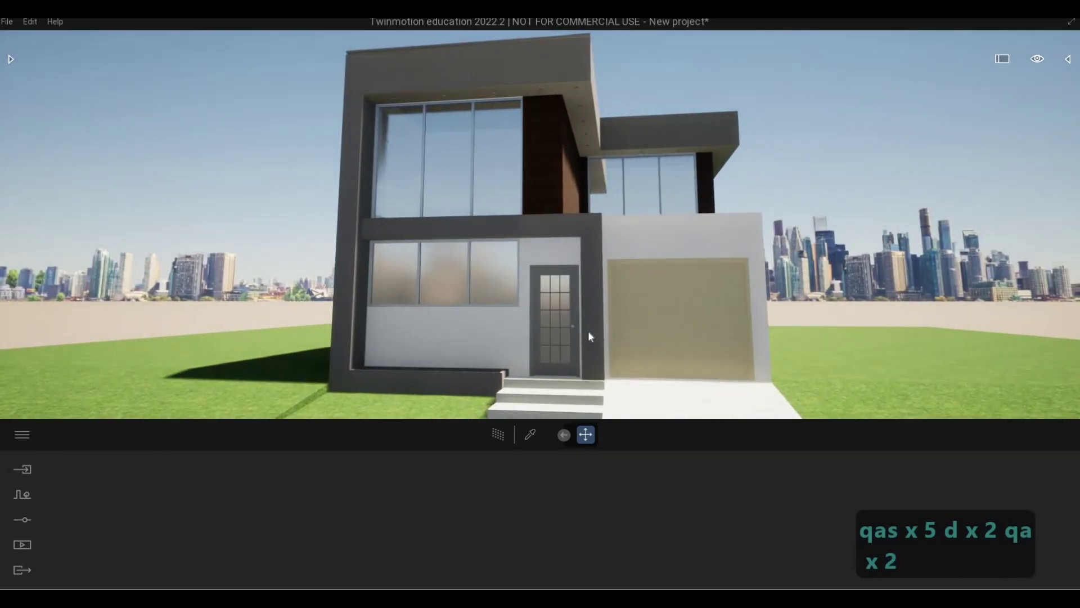
pyautogui.moveTo(588, 329); pyautogui.dragTo(611, 332, button='right')
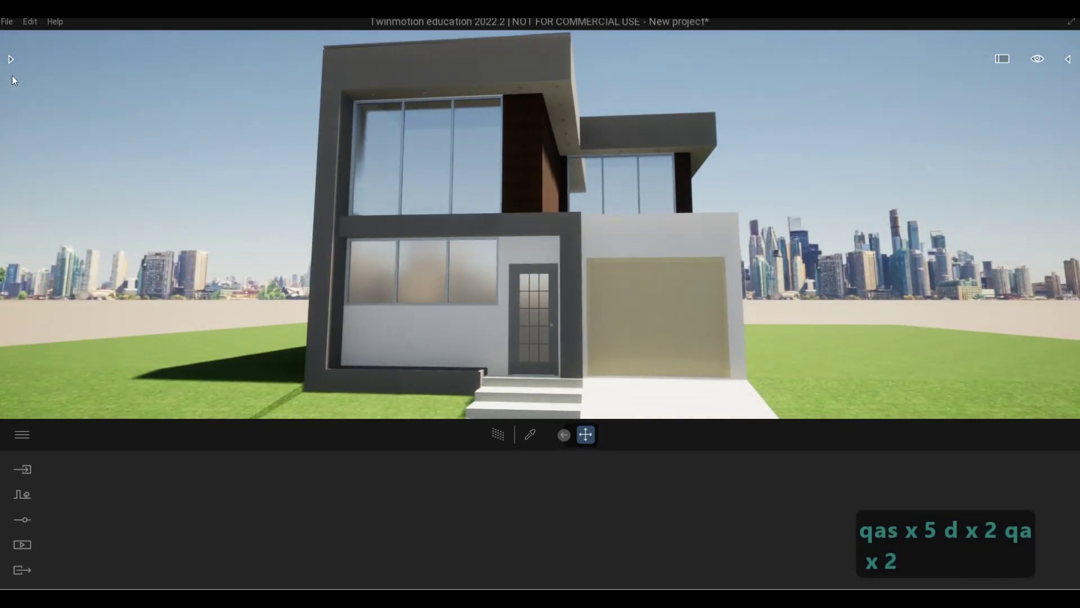
# Expand the asset library, sign in to Epic Games, and dismiss the sign-in notice
pyautogui.click(11, 58)
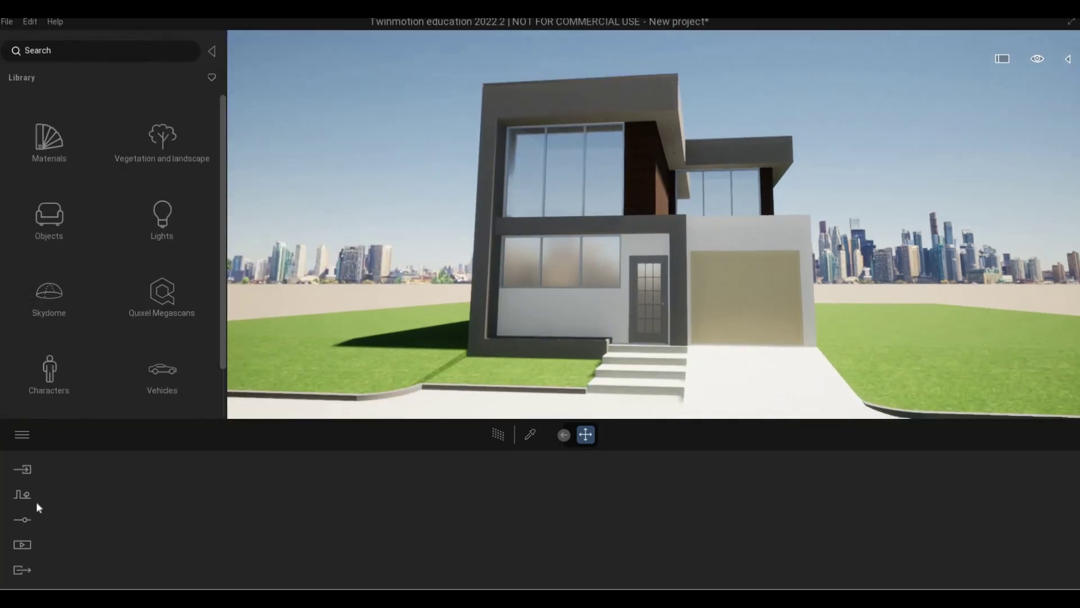
pyautogui.click(22, 443)
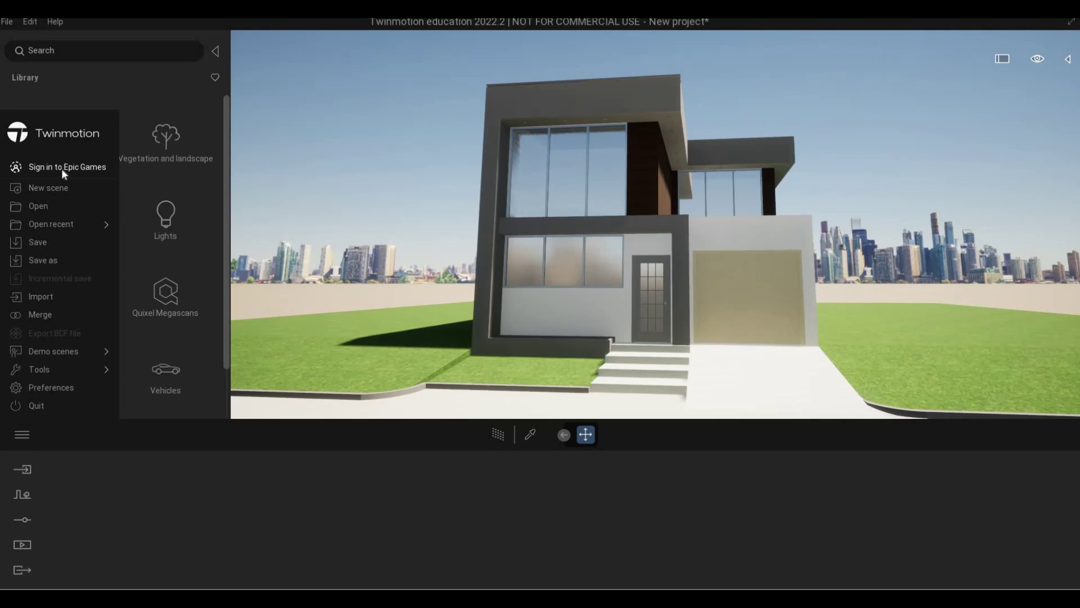
pyautogui.click(63, 167)
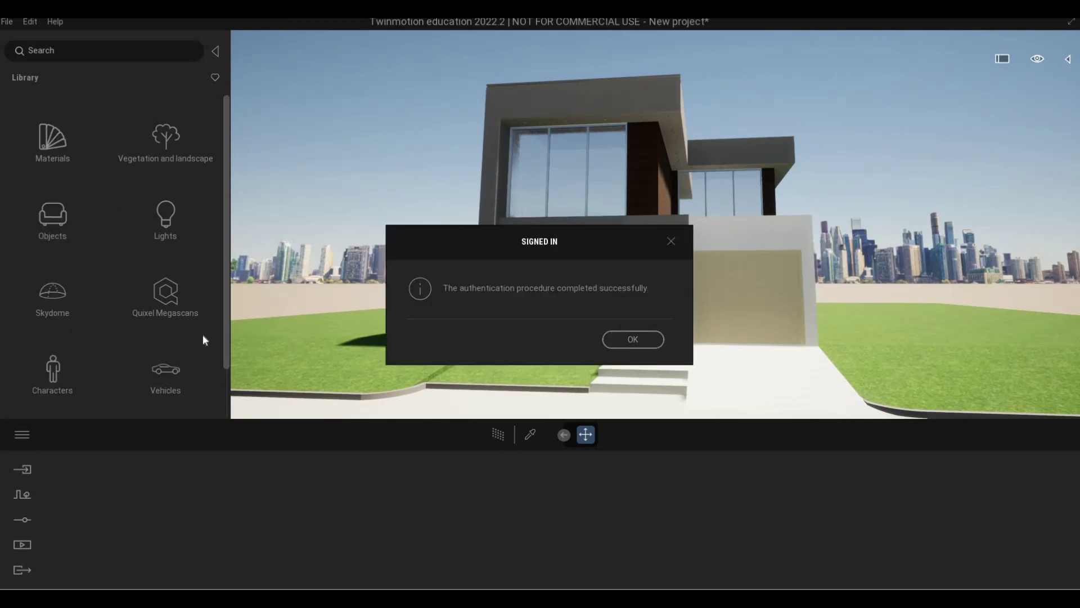
pyautogui.press('Return')
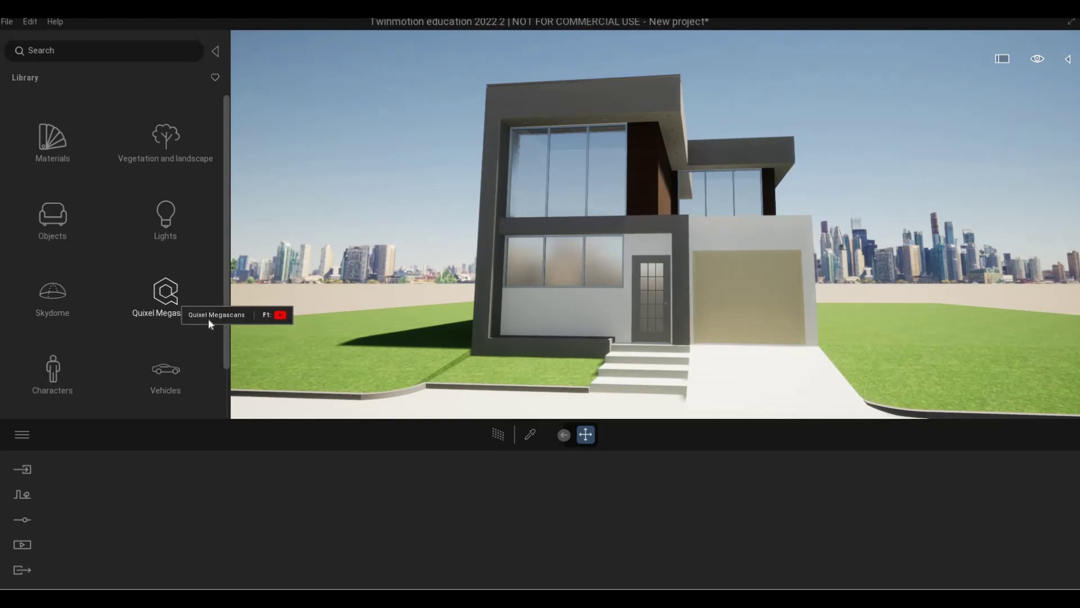
# Apply the Two sided glass material from the library's Glass materials to the house's front windows
pyautogui.moveTo(495, 315); pyautogui.dragTo(557, 331, button='right')
pyautogui.press('s')
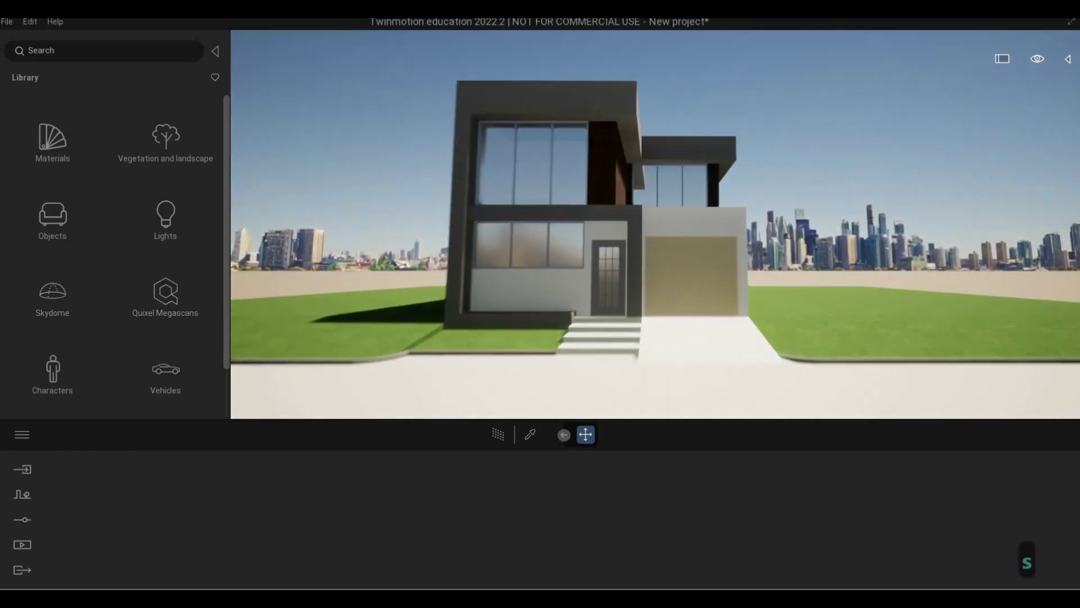
pyautogui.press('d')
pyautogui.press('w')
pyautogui.press('s')
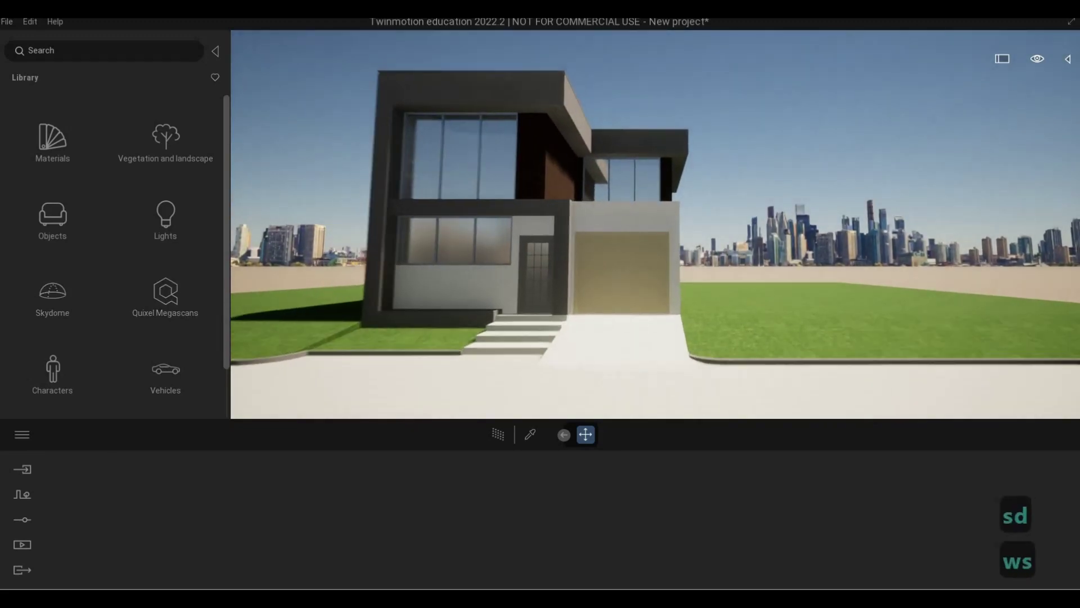
pyautogui.press('w')
pyautogui.press('a')
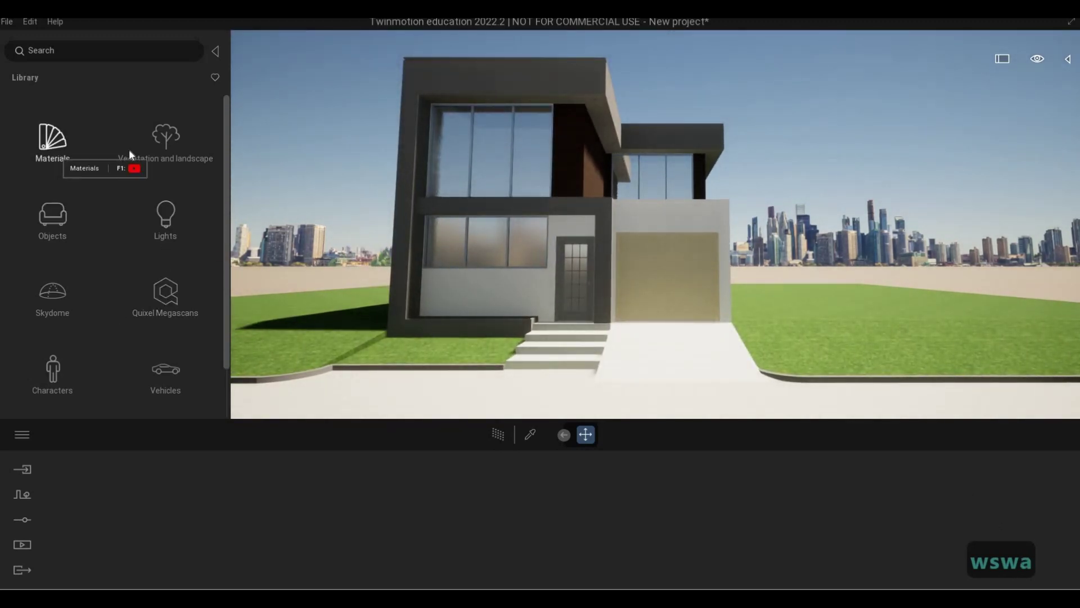
pyautogui.click(54, 142)
pyautogui.click(53, 144)
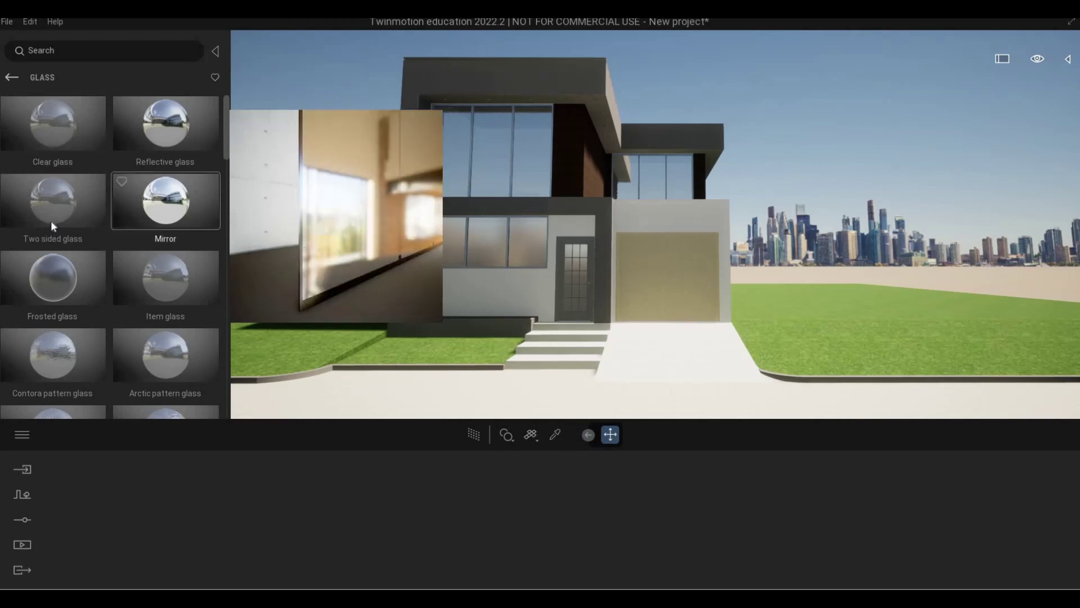
pyautogui.moveTo(201, 248); pyautogui.dragTo(495, 244)
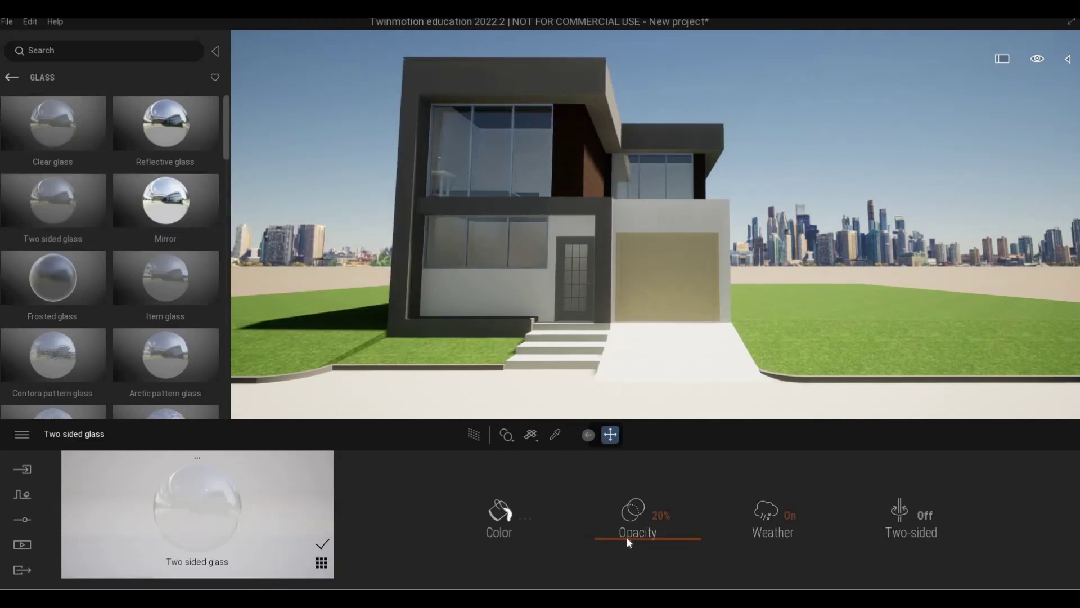
# Set the Two sided glass material's opacity to 63% and its colour to grey 838383
pyautogui.moveTo(628, 505); pyautogui.dragTo(628, 506)
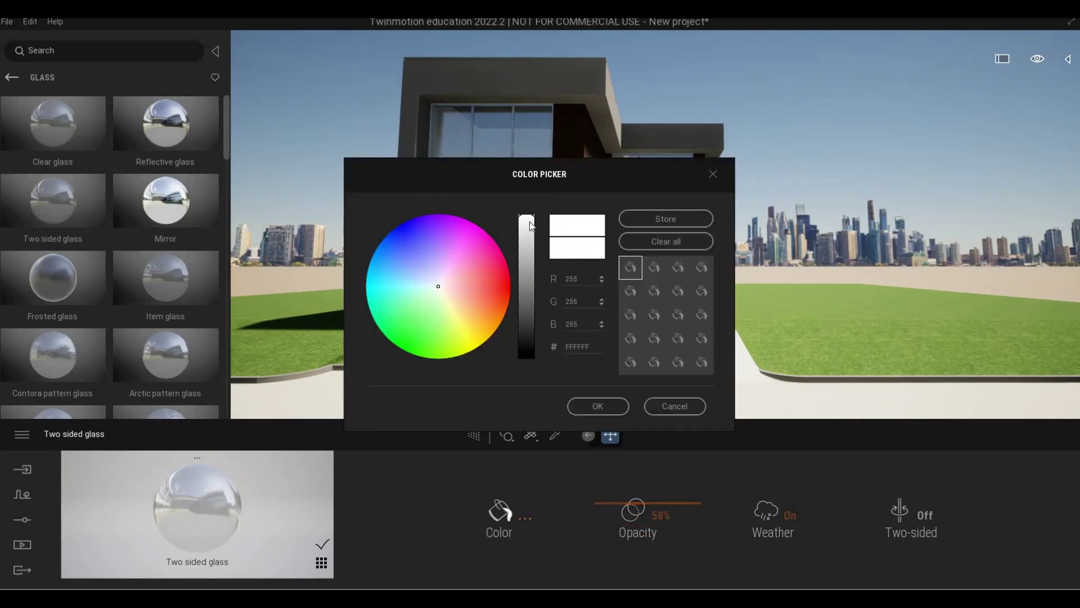
pyautogui.moveTo(529, 217); pyautogui.dragTo(529, 286)
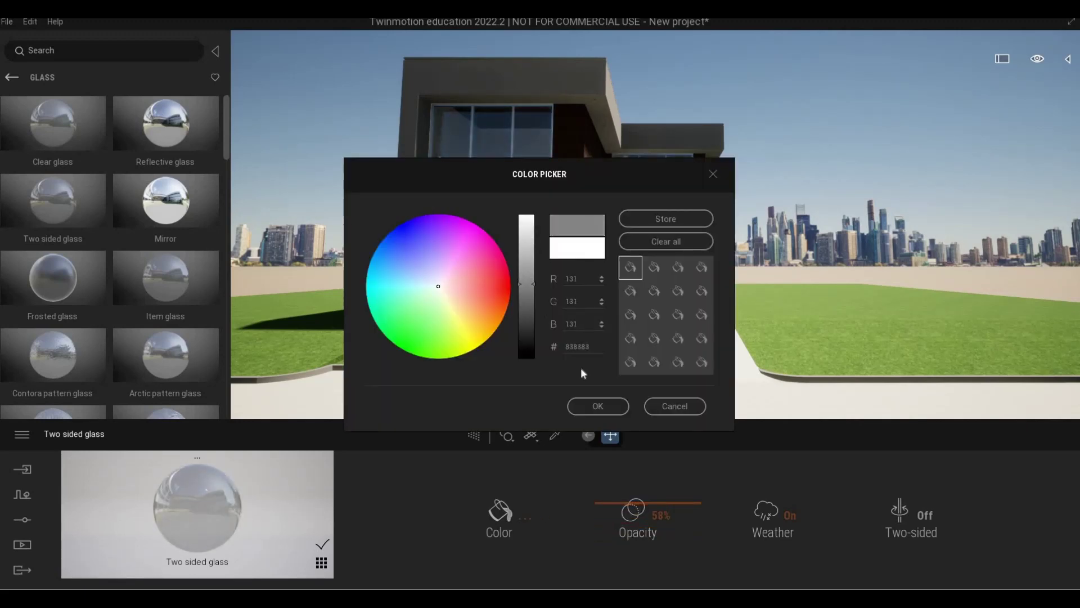
pyautogui.click(597, 406)
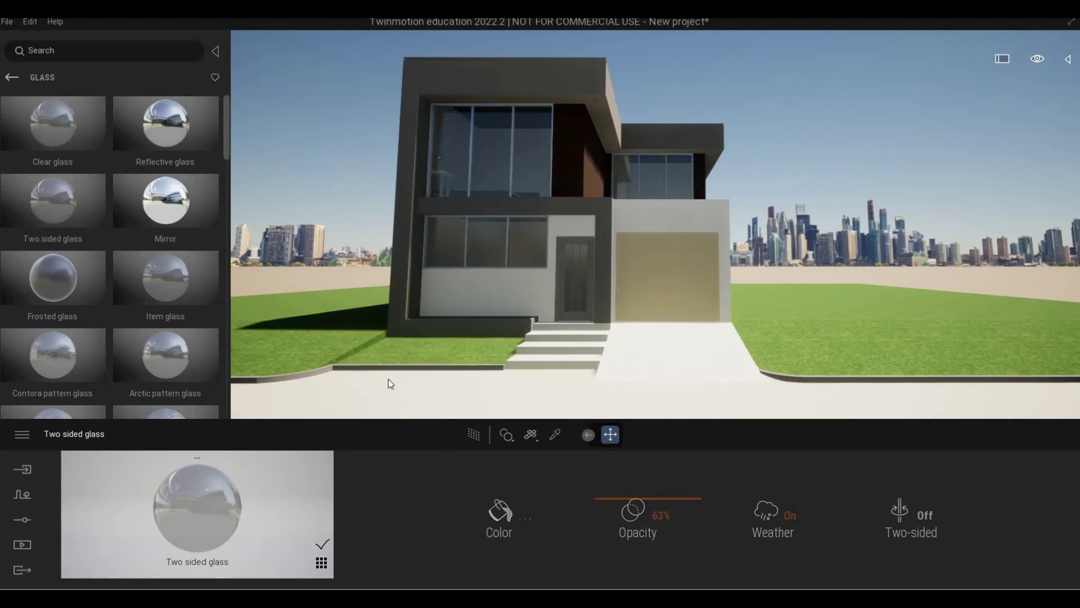
# Sample the Aluminum material from the ground-floor window frame and set its colour to dark grey 3C3C3C
pyautogui.press('w')
pyautogui.press('a')
pyautogui.press('w')
pyautogui.press('w')
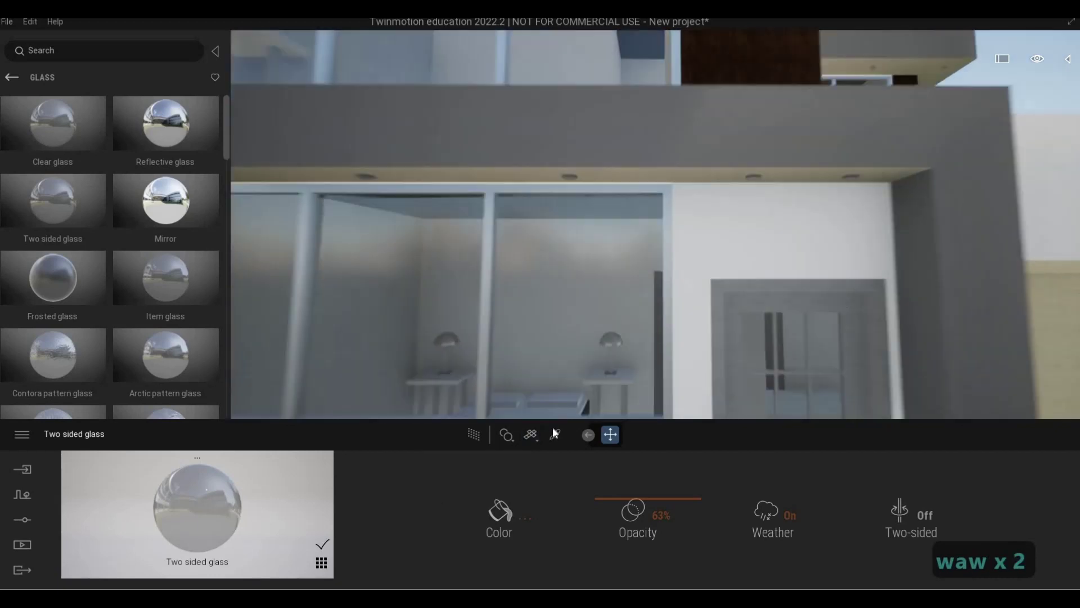
pyautogui.press('s')
pyautogui.click(554, 434)
pyautogui.press('w')
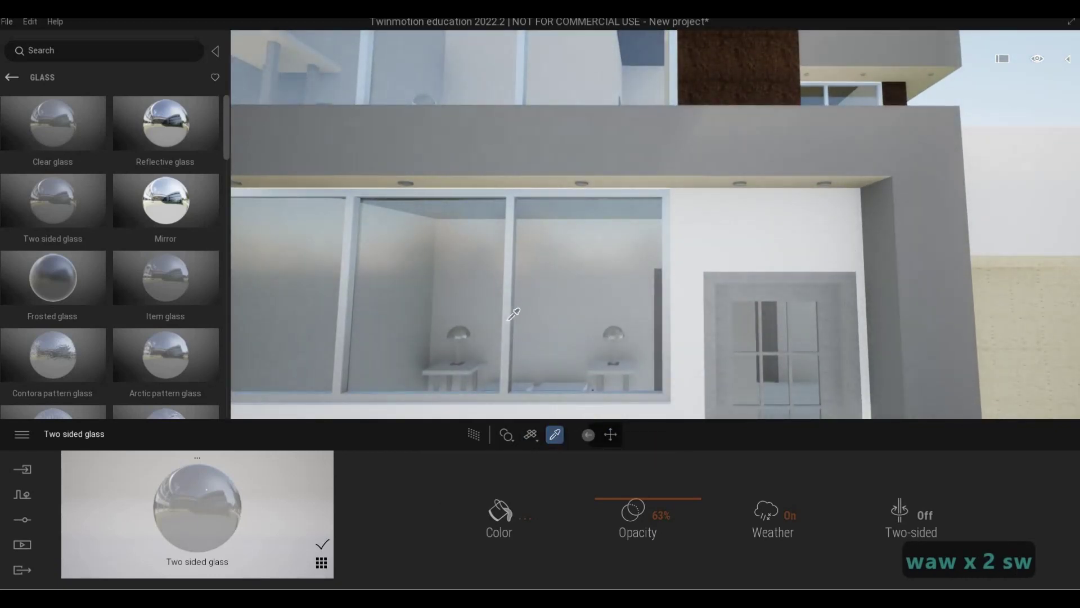
pyautogui.click(510, 319)
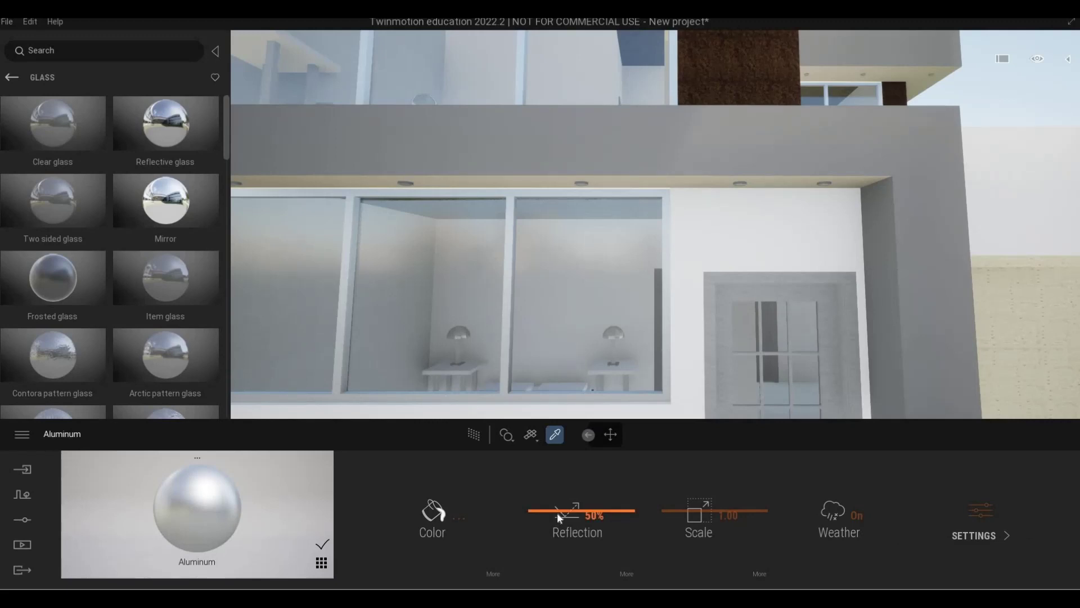
pyautogui.click(442, 521)
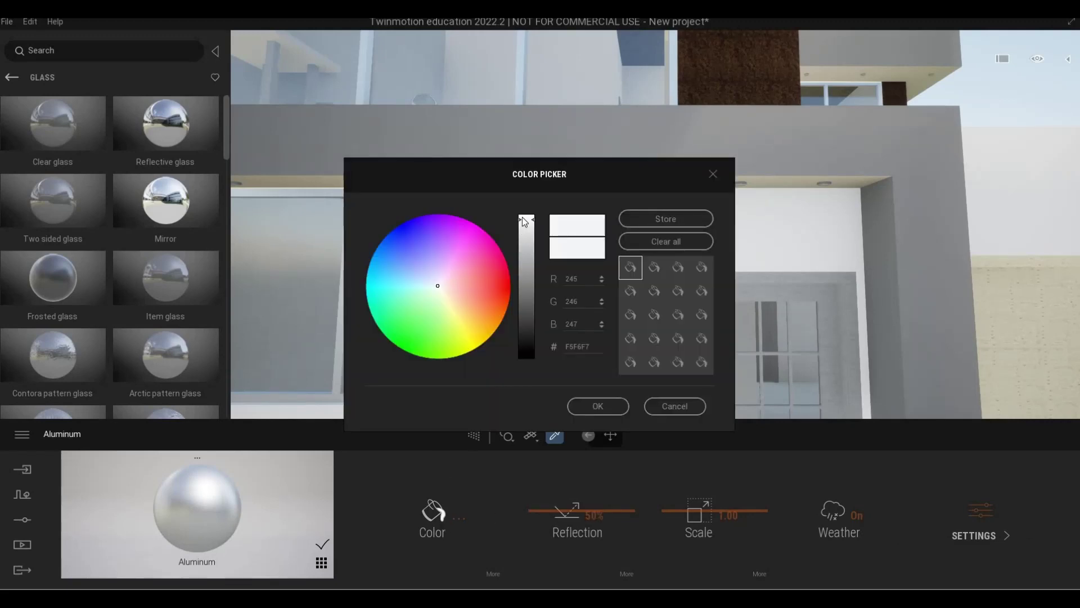
pyautogui.moveTo(522, 292); pyautogui.dragTo(522, 327)
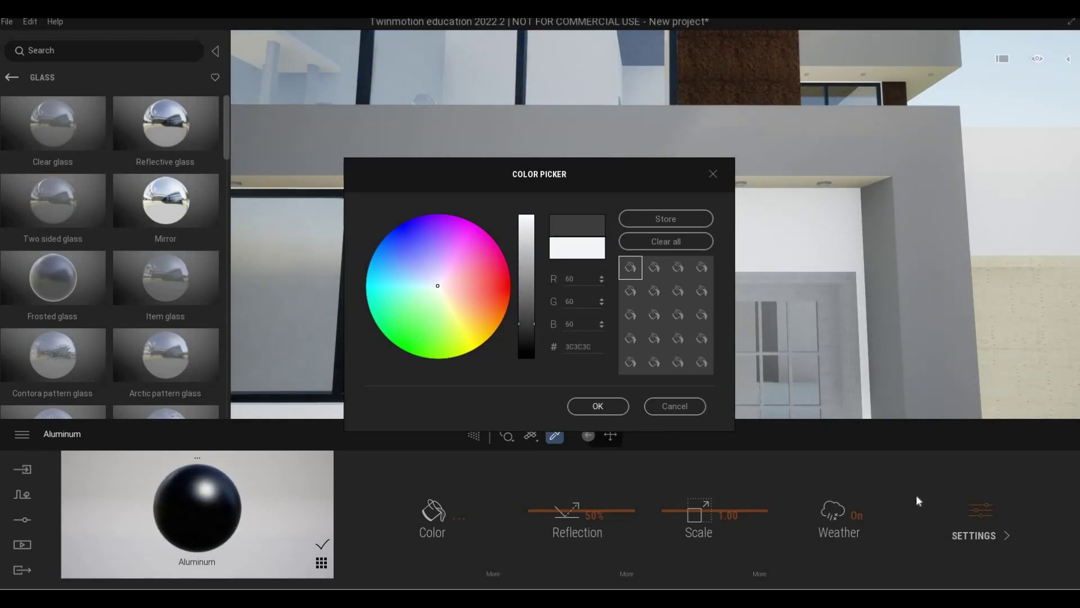
# Check the Aluminum material's additional settings, such as bump, glow and metalness, and exit material picking
pyautogui.click(948, 506)
pyautogui.click(977, 512)
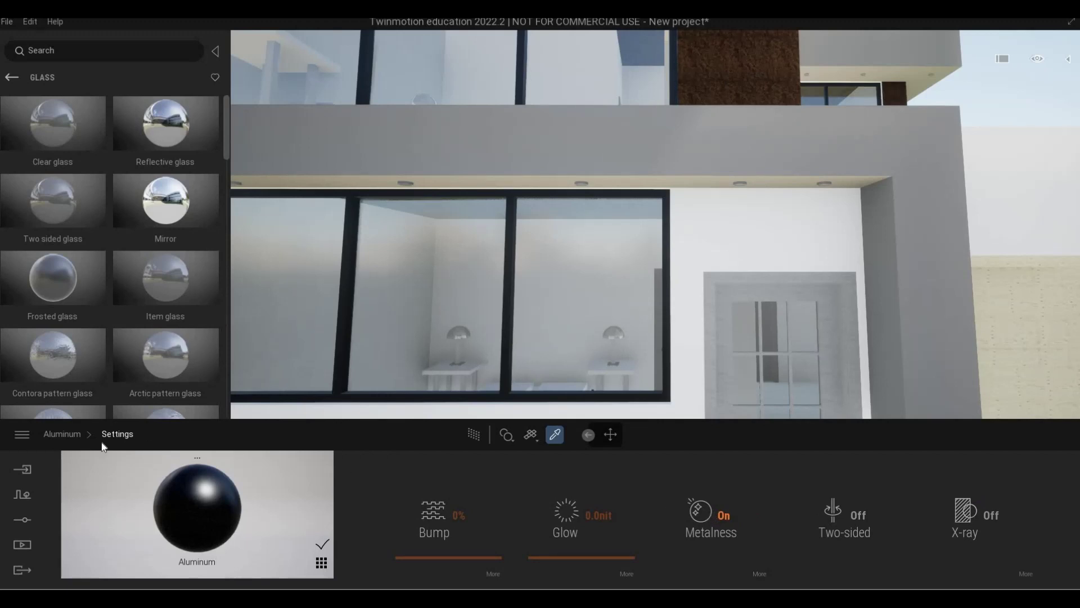
pyautogui.rightClick(673, 500)
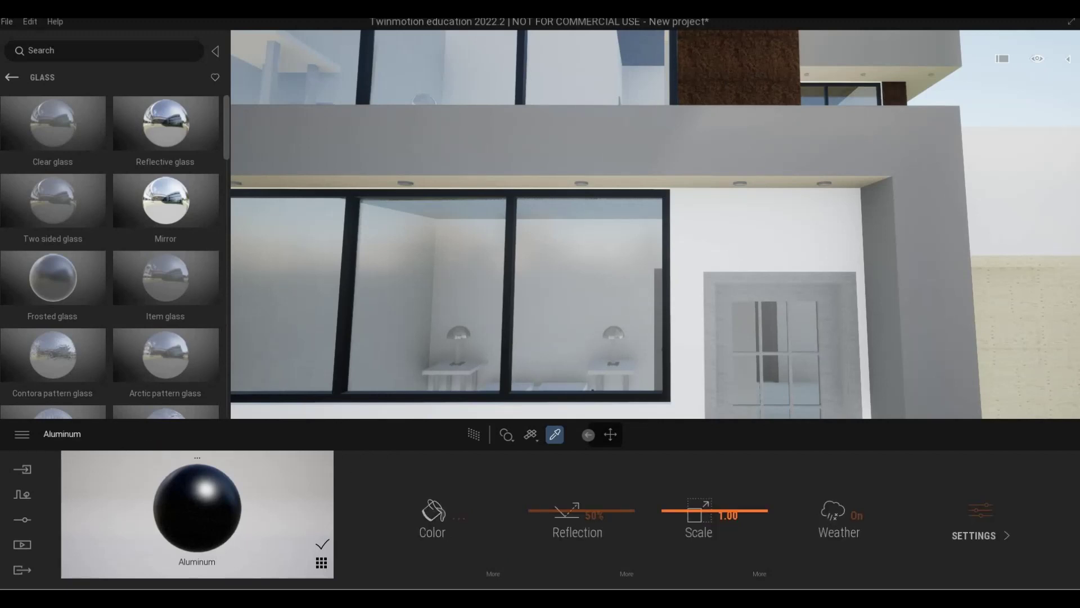
pyautogui.scroll(-5, 731, 270)
pyautogui.press('Escape')
pyautogui.press('Escape')
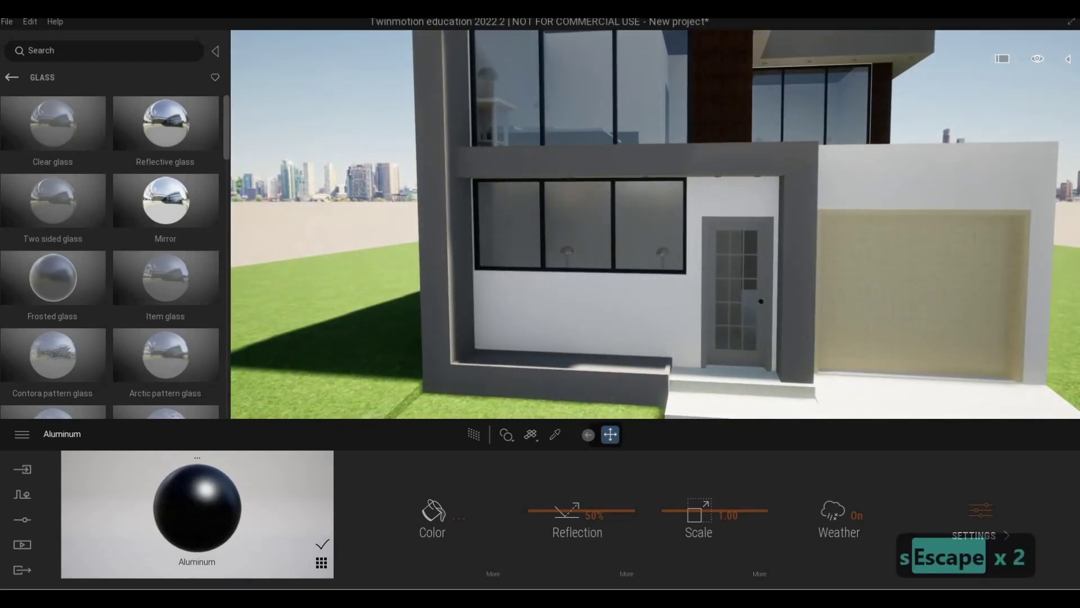
# Inspect the upper-floor window frames, the wood-clad wall, and the recessed downlights under the roof overhang
pyautogui.press('d')
pyautogui.press('w')
pyautogui.press('s')
pyautogui.press('d')
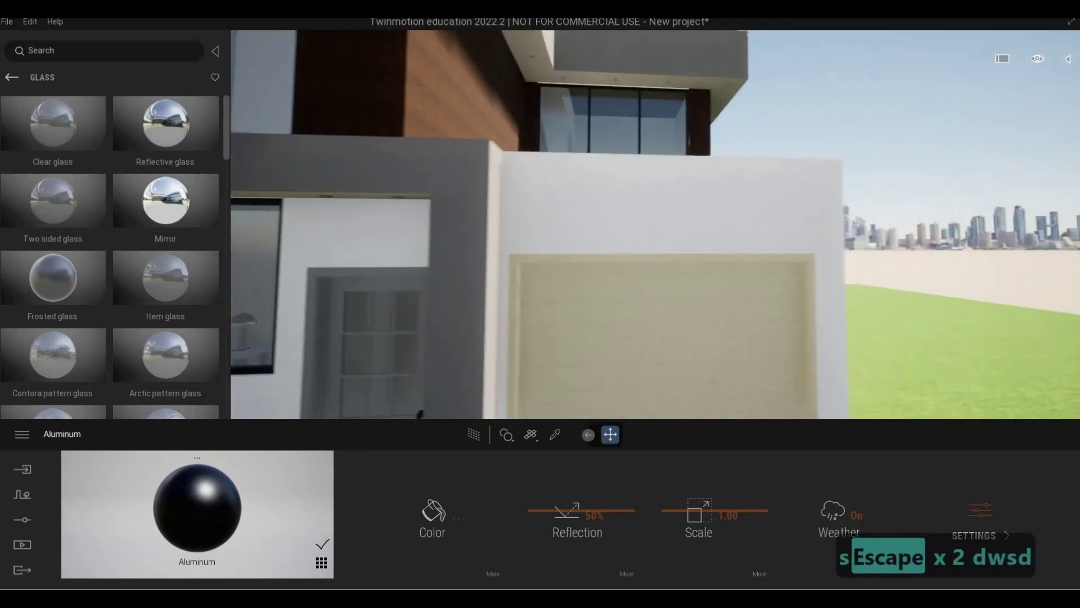
pyautogui.press('w')
pyautogui.press('e')
pyautogui.press('w')
pyautogui.press('q')
pyautogui.press('q')
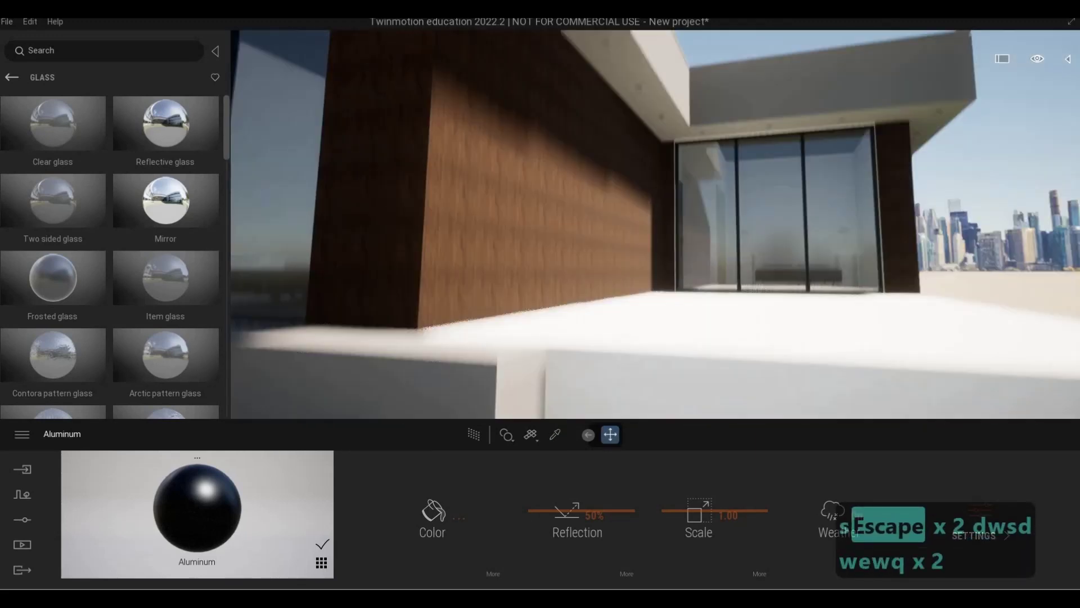
pyautogui.press('a')
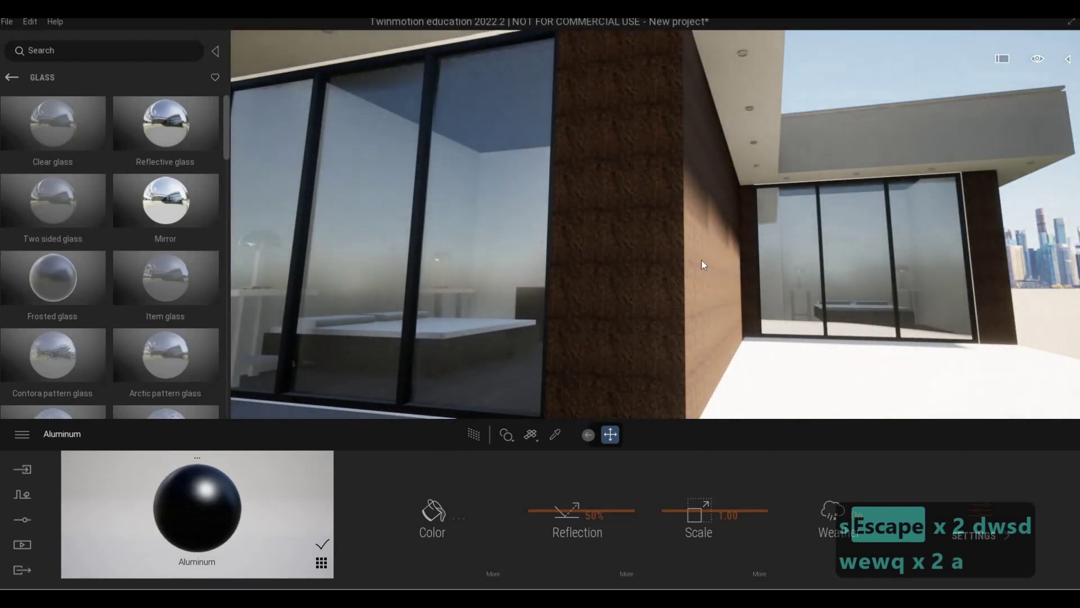
pyautogui.press('s')
pyautogui.press('w')
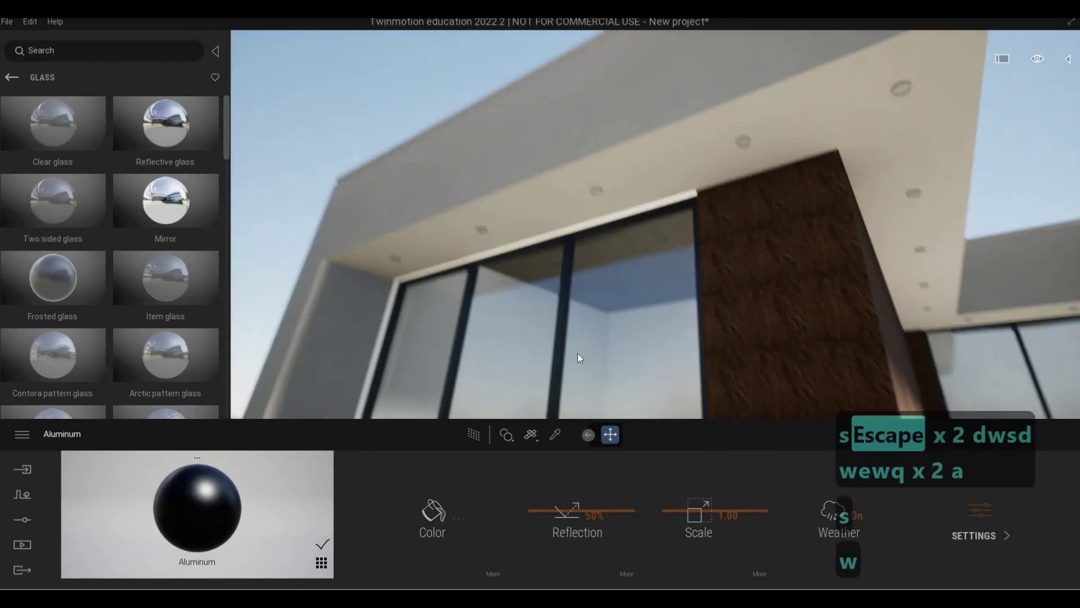
pyautogui.press('w')
pyautogui.press('w')
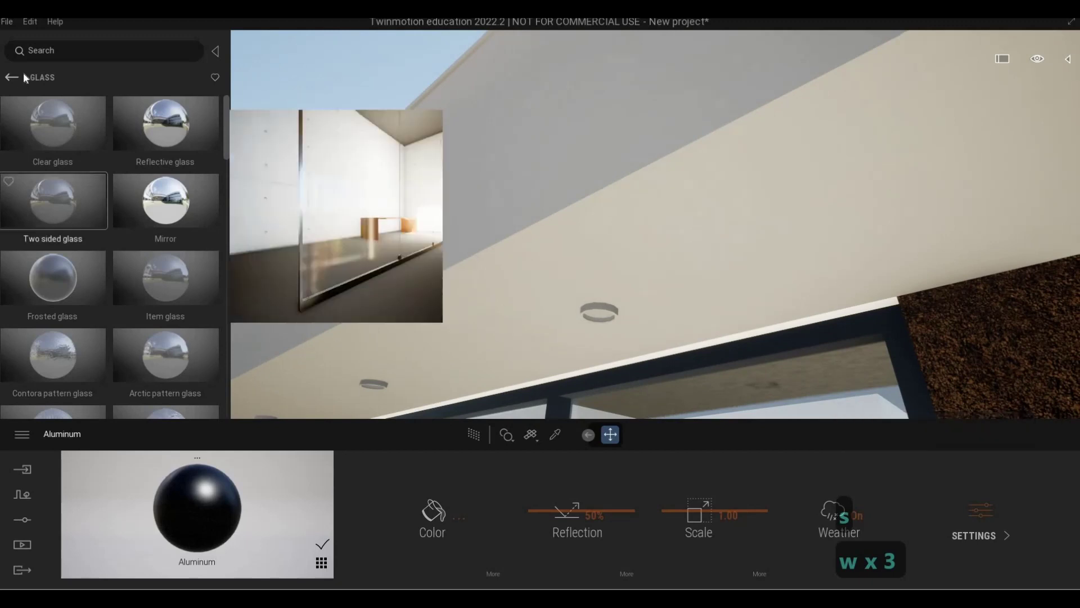
# Look through the library's material categories, including the Translucent materials, and return to the category list
pyautogui.click(17, 76)
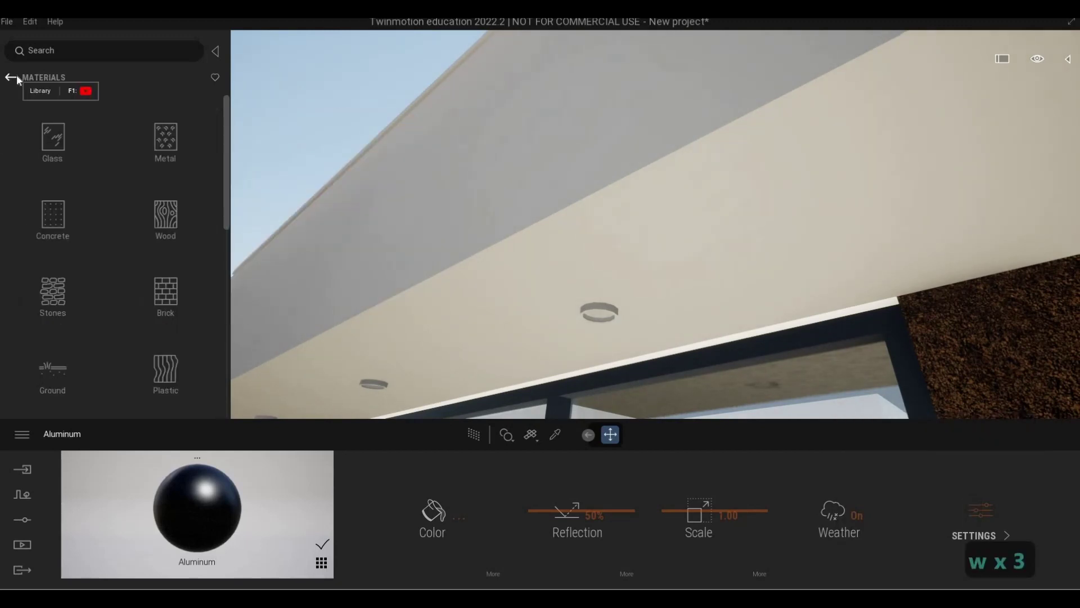
pyautogui.click(14, 78)
pyautogui.click(53, 144)
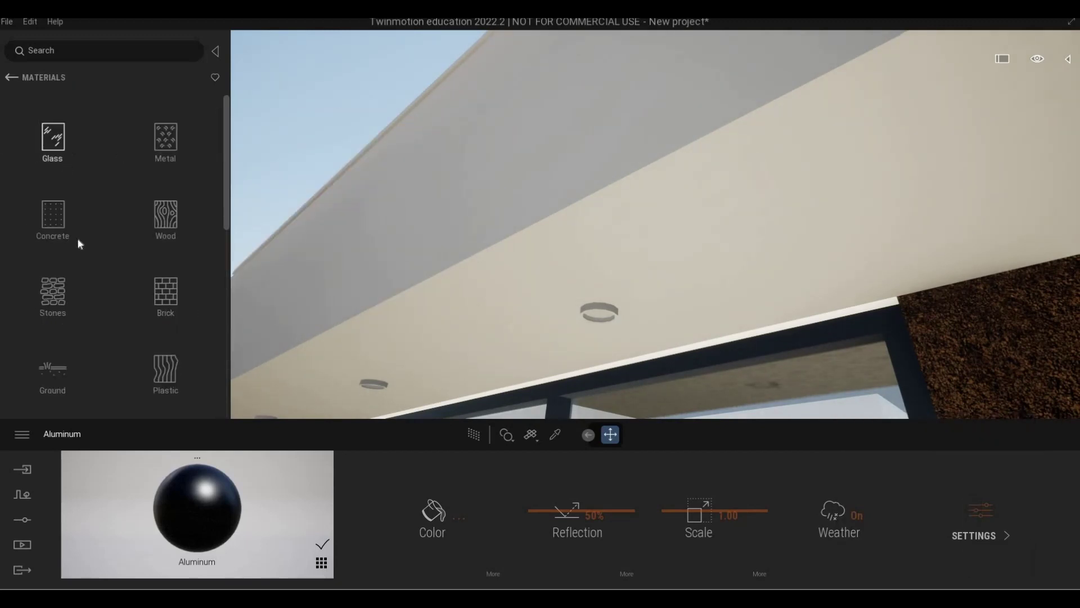
pyautogui.scroll(-3, 76, 245)
pyautogui.scroll(-4, 145, 338)
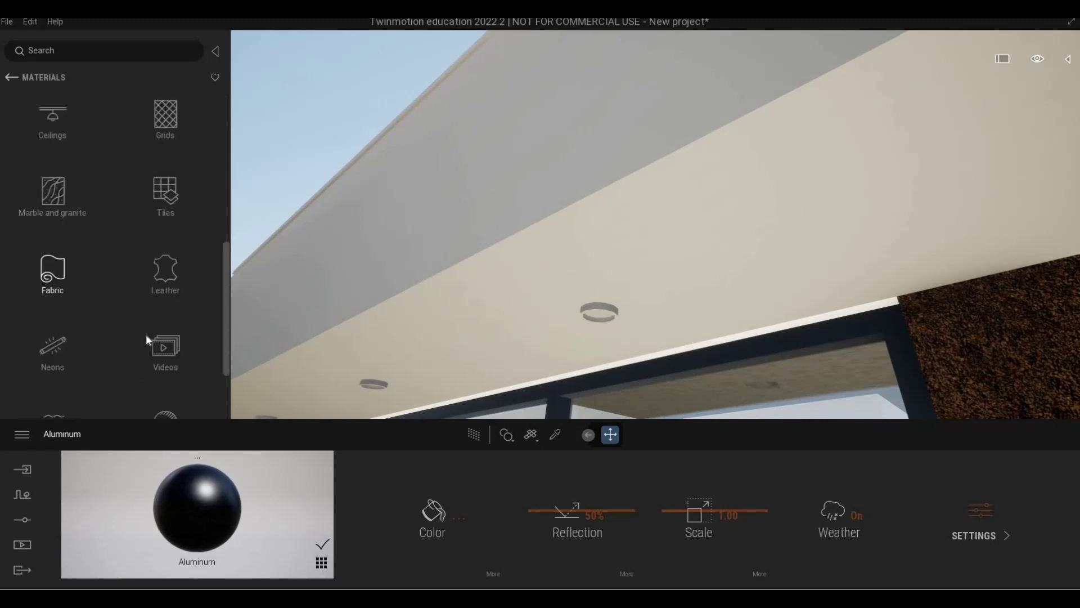
pyautogui.scroll(-2, 80, 352)
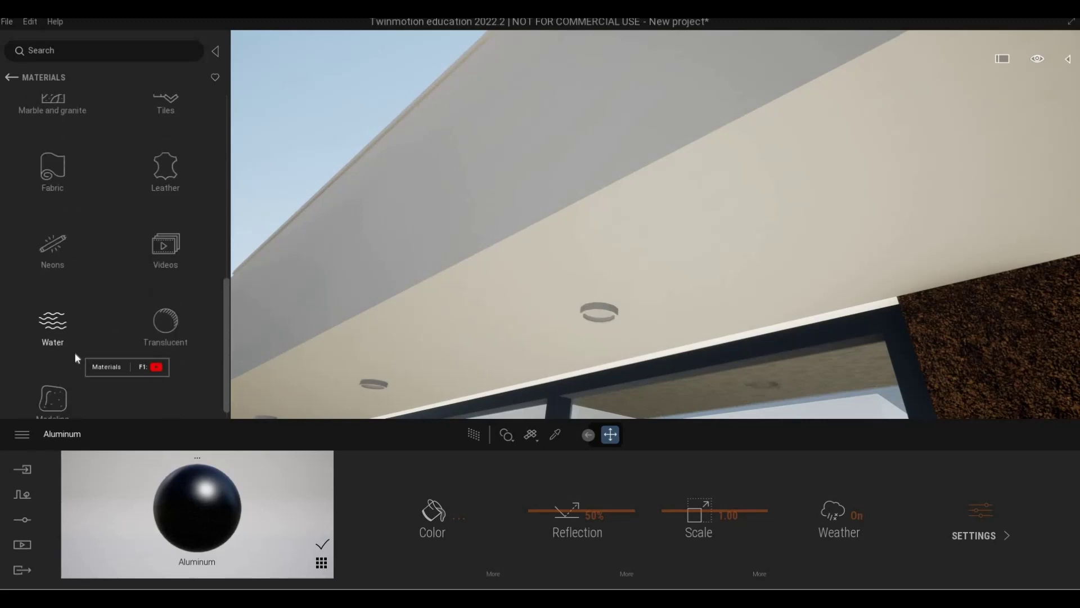
pyautogui.scroll(-1, 76, 352)
pyautogui.scroll(2, 77, 352)
pyautogui.scroll(6, 79, 349)
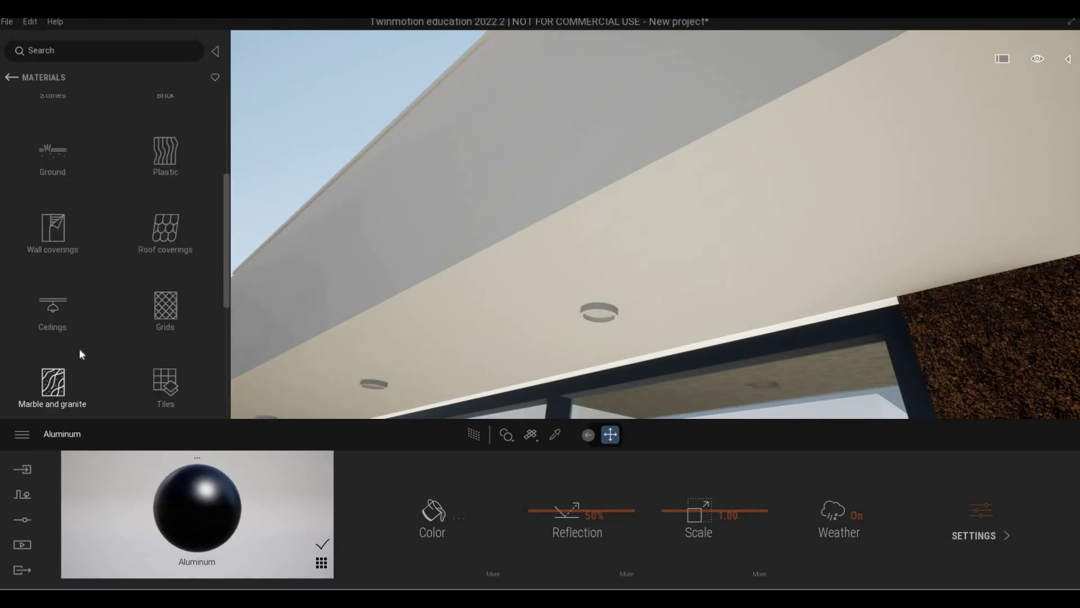
pyautogui.scroll(-5, 97, 344)
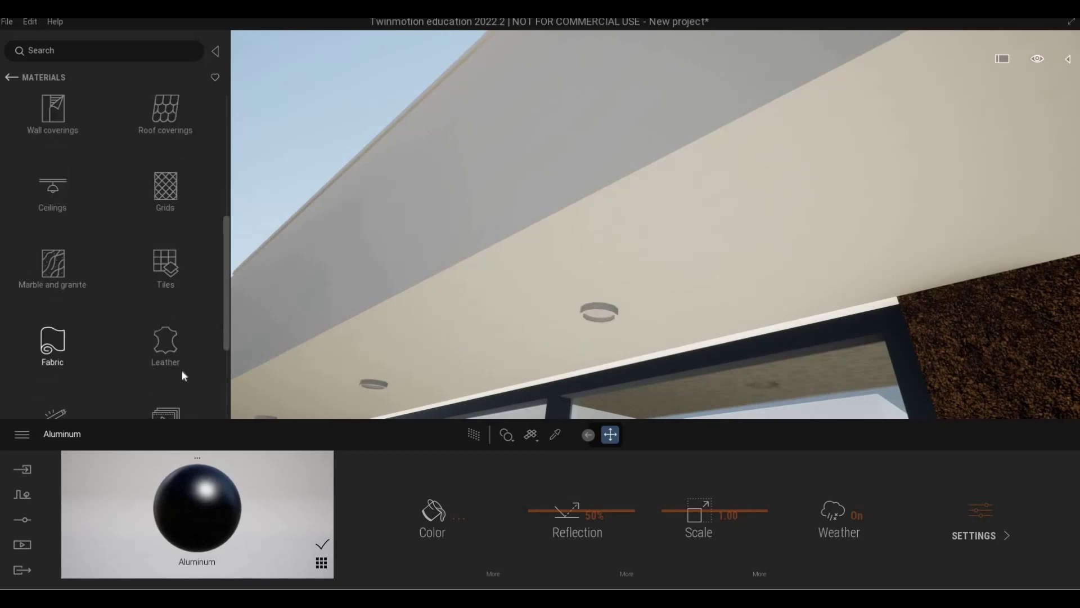
pyautogui.click(161, 336)
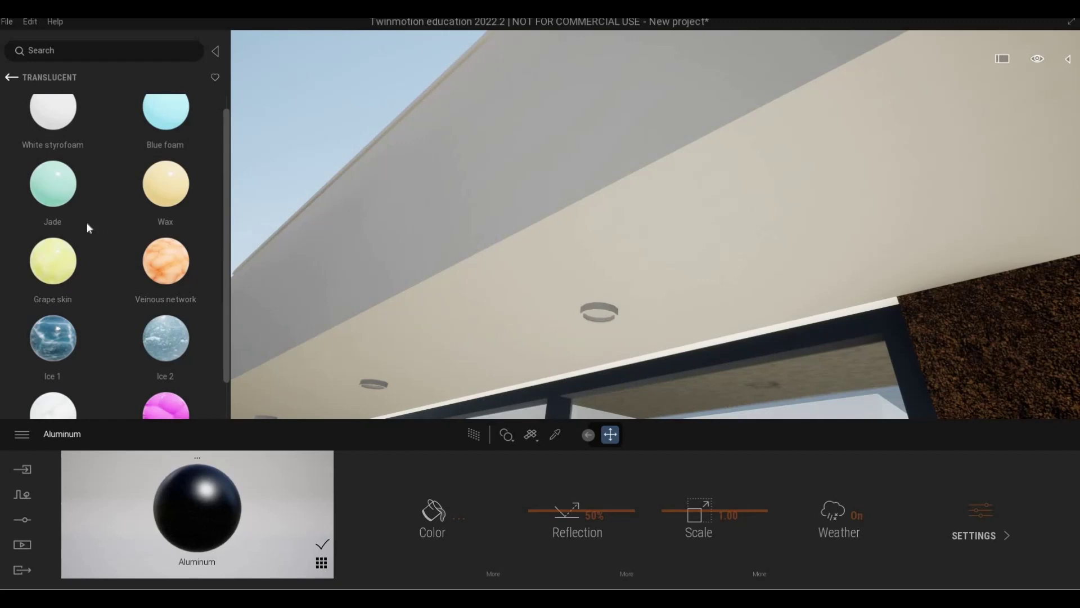
pyautogui.click(12, 77)
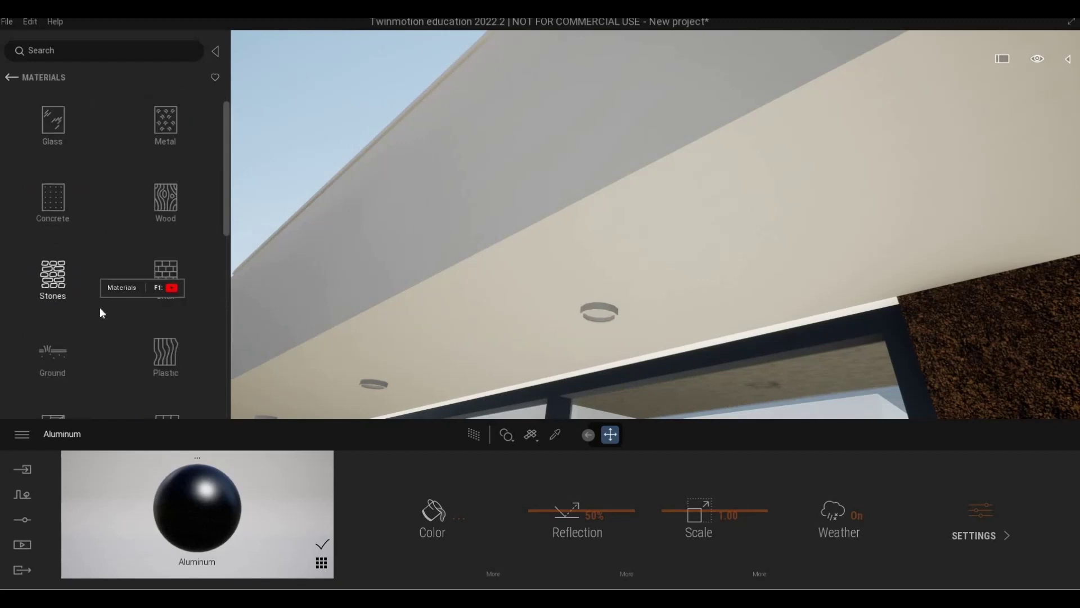
# Apply the Neon 01 material from the library's Neons category to the recessed downlights under the roof overhang
pyautogui.scroll(-5, 99, 306)
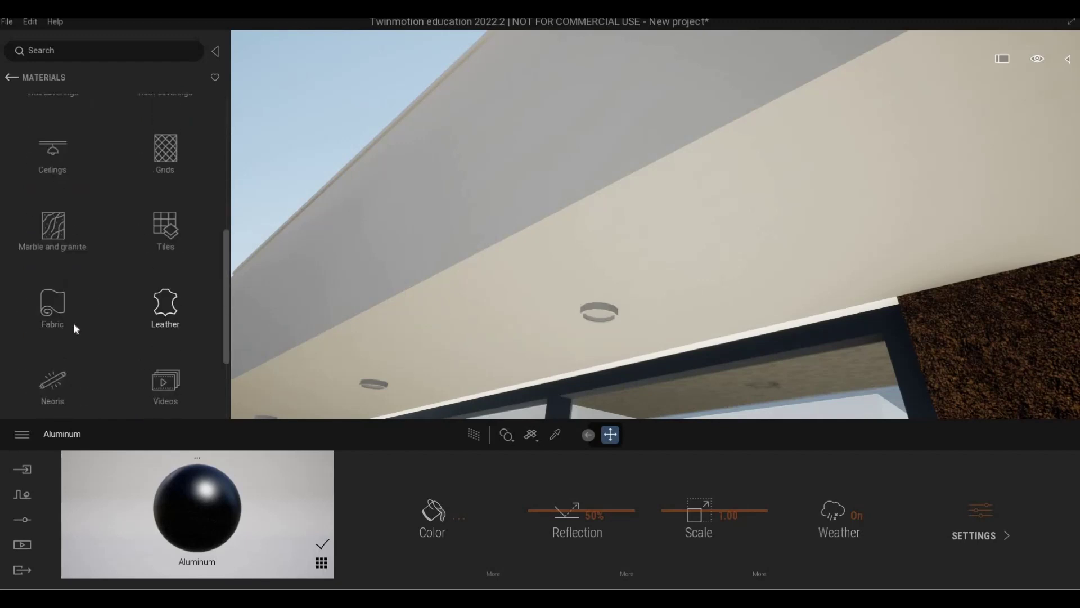
pyautogui.scroll(-1, 73, 325)
pyautogui.click(53, 352)
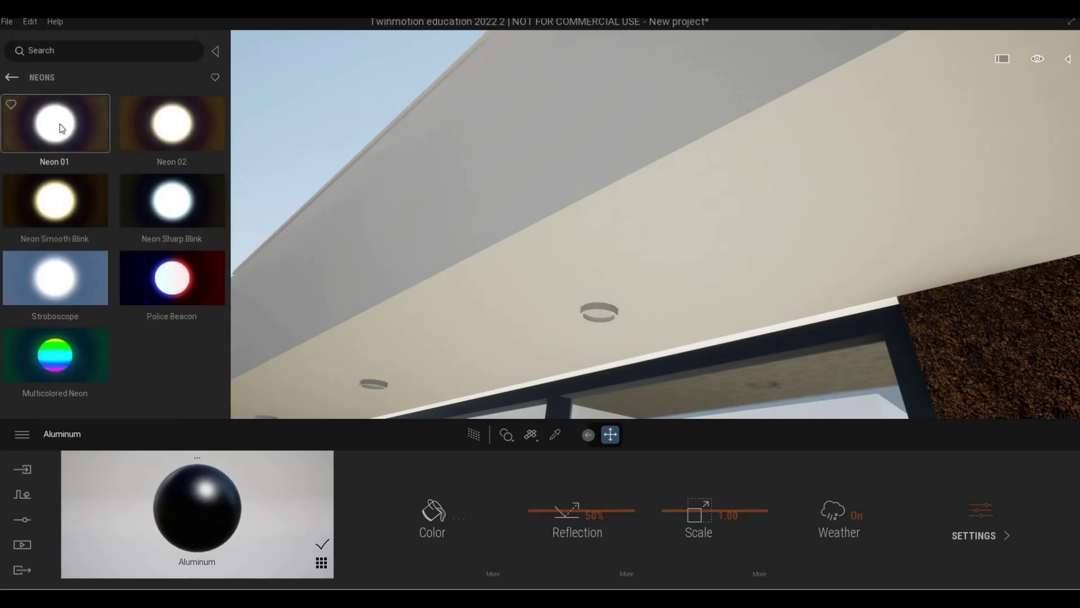
pyautogui.moveTo(568, 325); pyautogui.dragTo(599, 325)
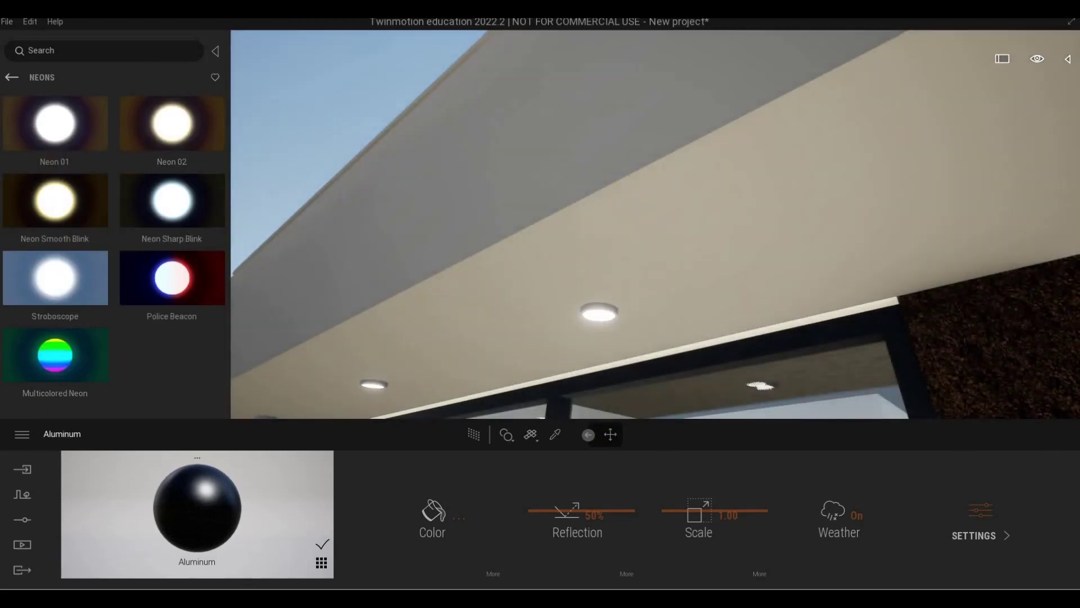
# Inspect the downlights under the upper-floor overhang from near and far, and return to the library's material categories
pyautogui.press('a')
pyautogui.press('w')
pyautogui.press('s')
pyautogui.press('d')
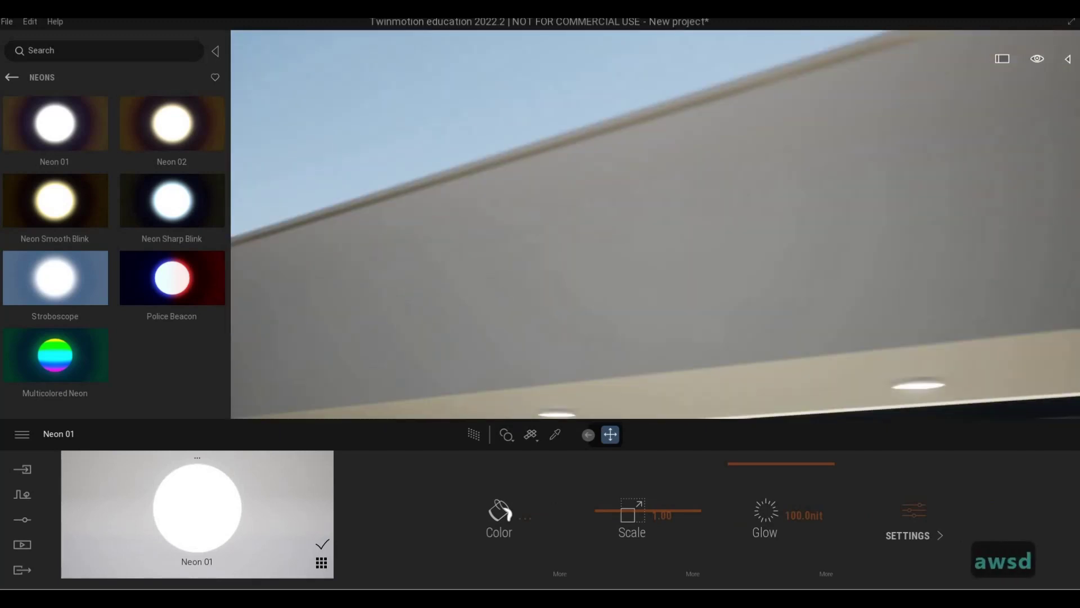
pyautogui.press('e')
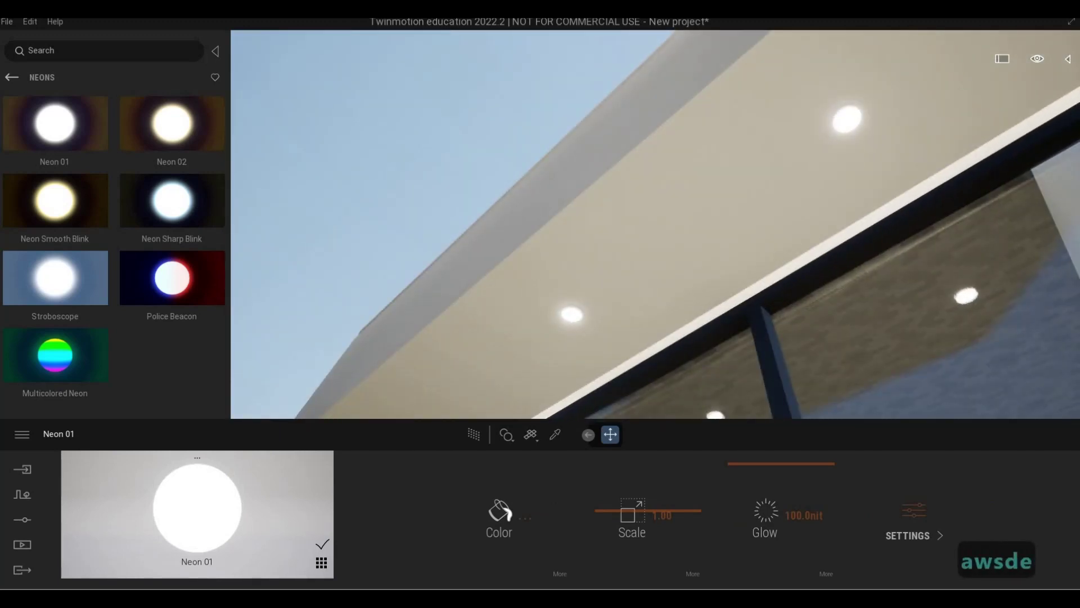
pyautogui.press('a')
pyautogui.press('s')
pyautogui.press('s')
pyautogui.press('d')
pyautogui.press('q')
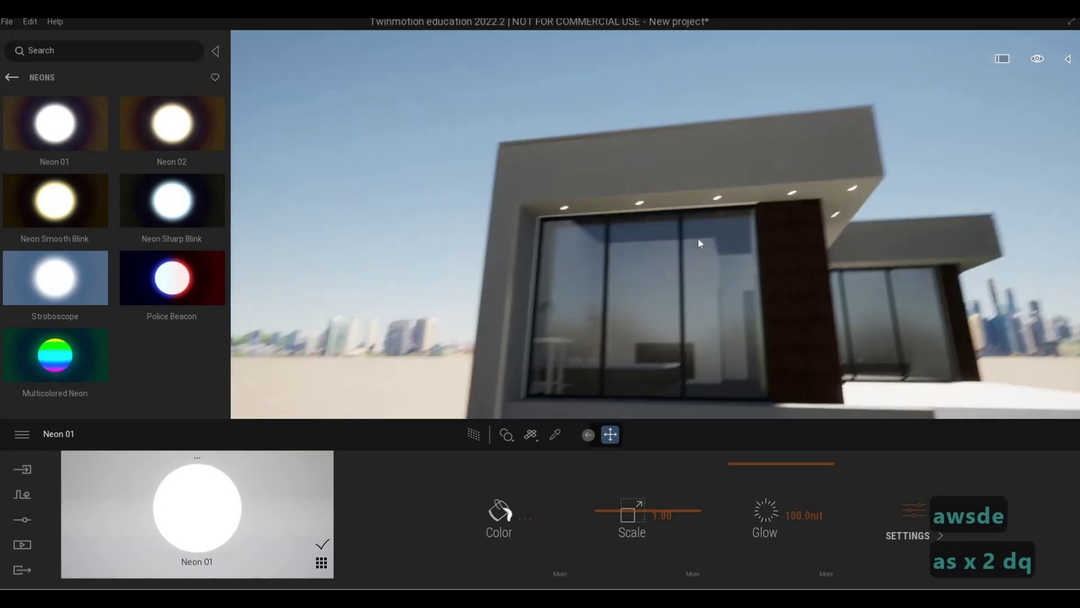
pyautogui.press('s')
pyautogui.press('d')
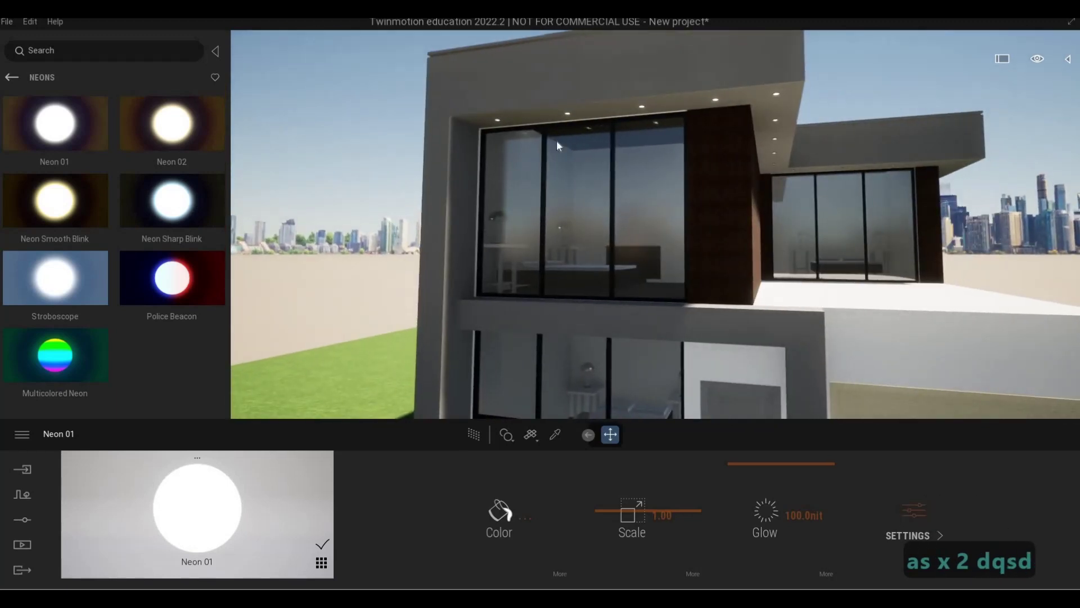
pyautogui.press('w')
pyautogui.press('w')
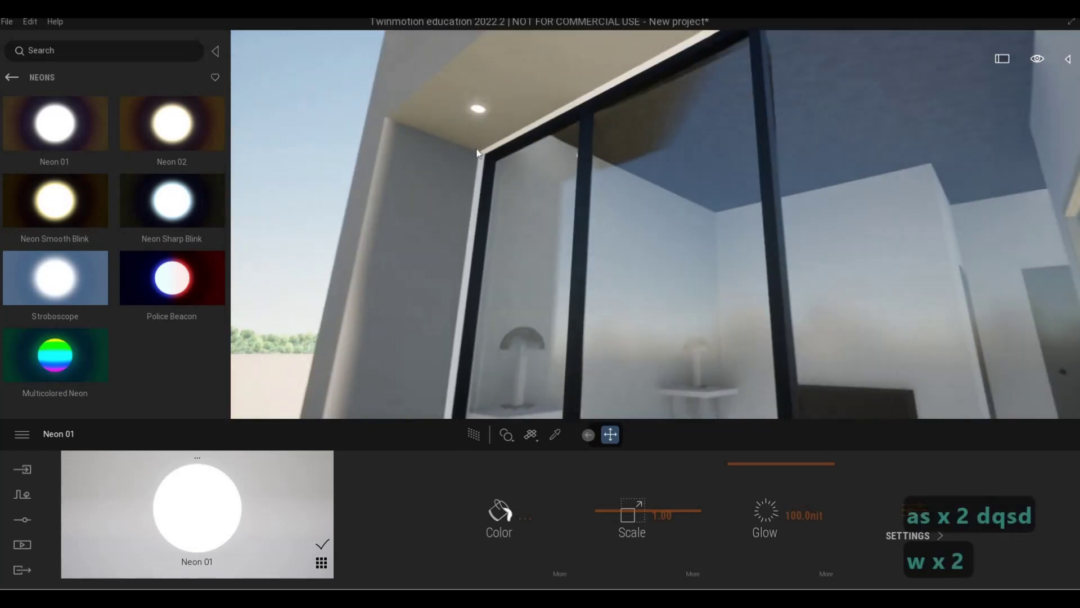
pyautogui.press('w')
pyautogui.press('a')
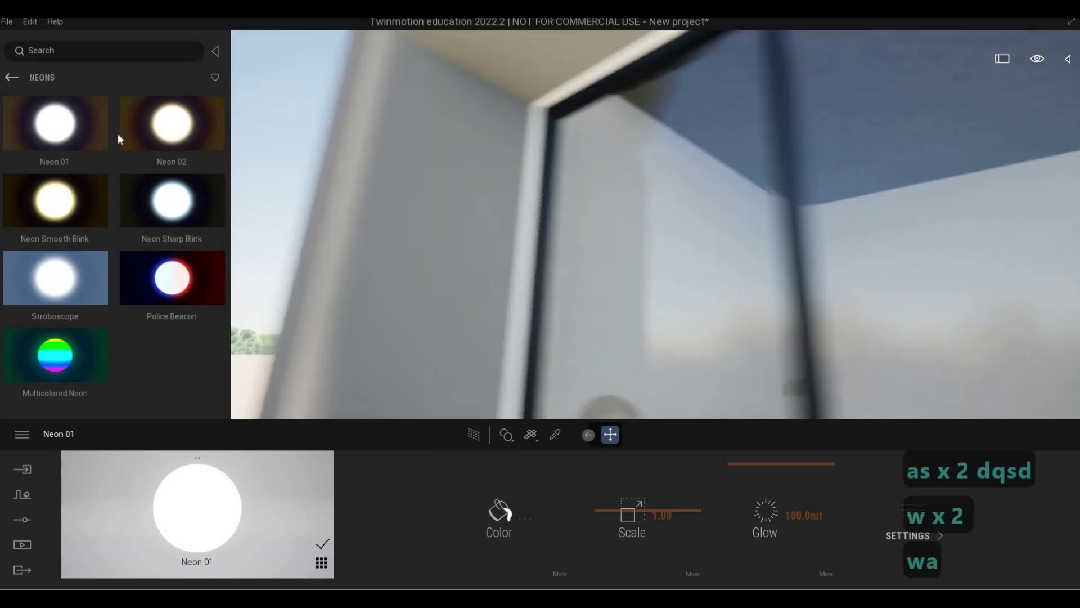
pyautogui.click(11, 79)
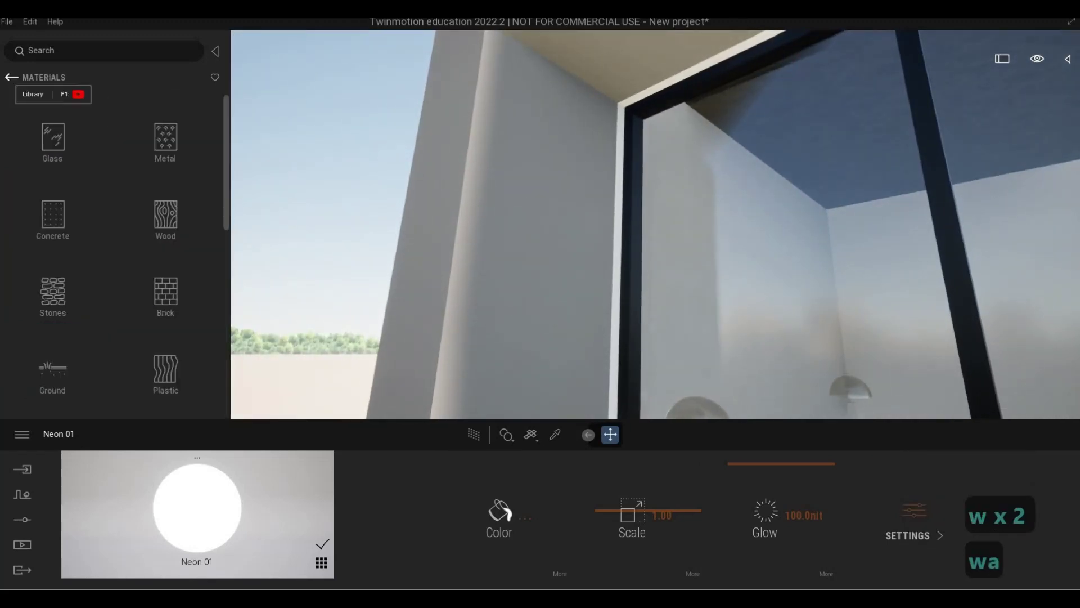
# Sample the Polyethylene, Low Density material from the rim of a downlight and darken its colour to a dark grey
pyautogui.press('q')
pyautogui.press('e')
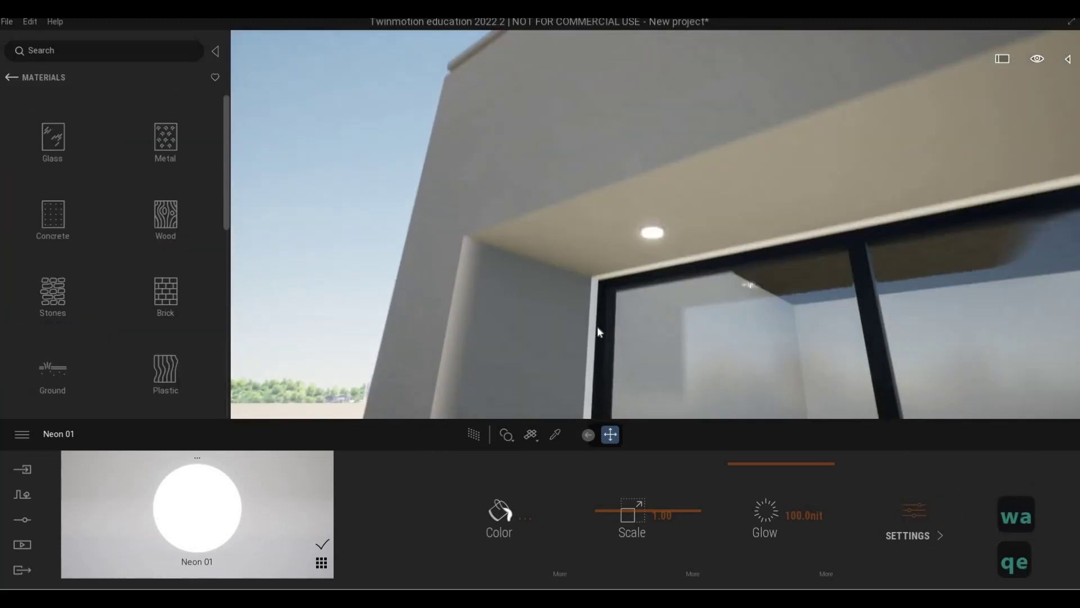
pyautogui.press('2')
pyautogui.press('w')
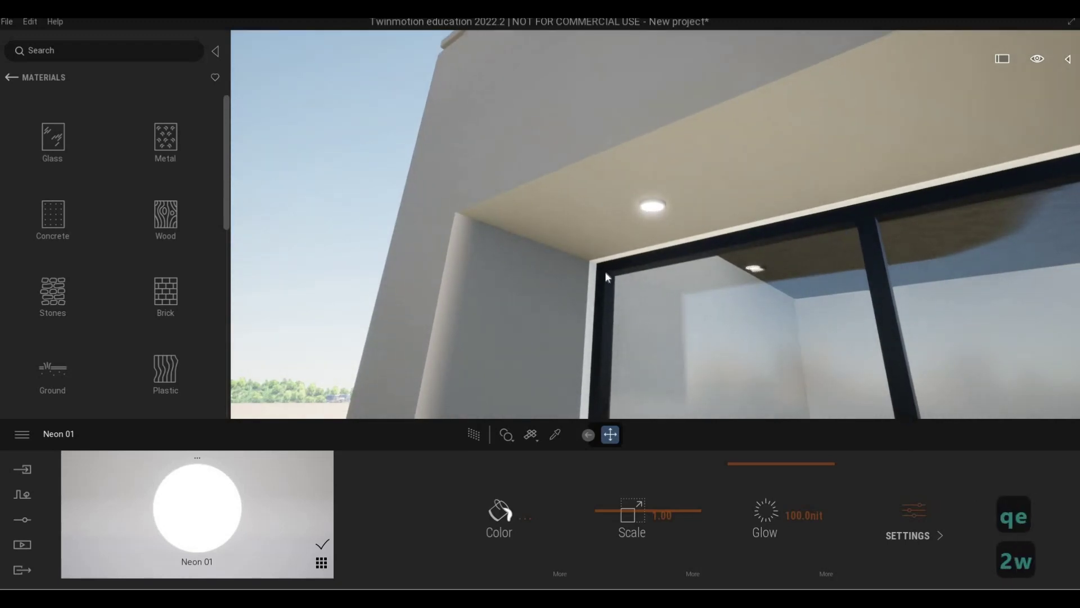
pyautogui.press('d')
pyautogui.press('w')
pyautogui.press('w')
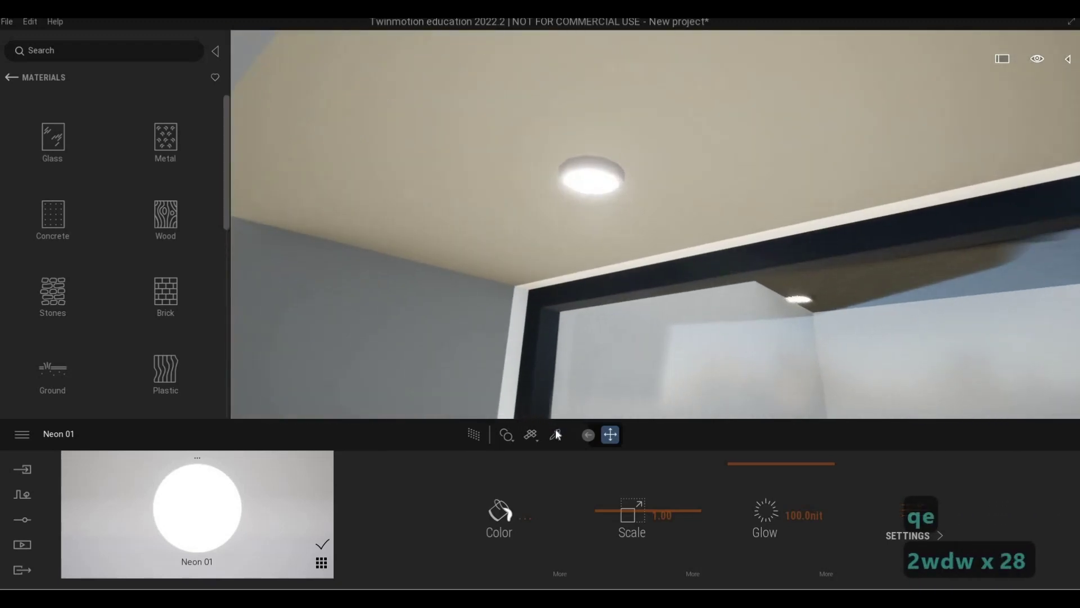
pyautogui.click(556, 434)
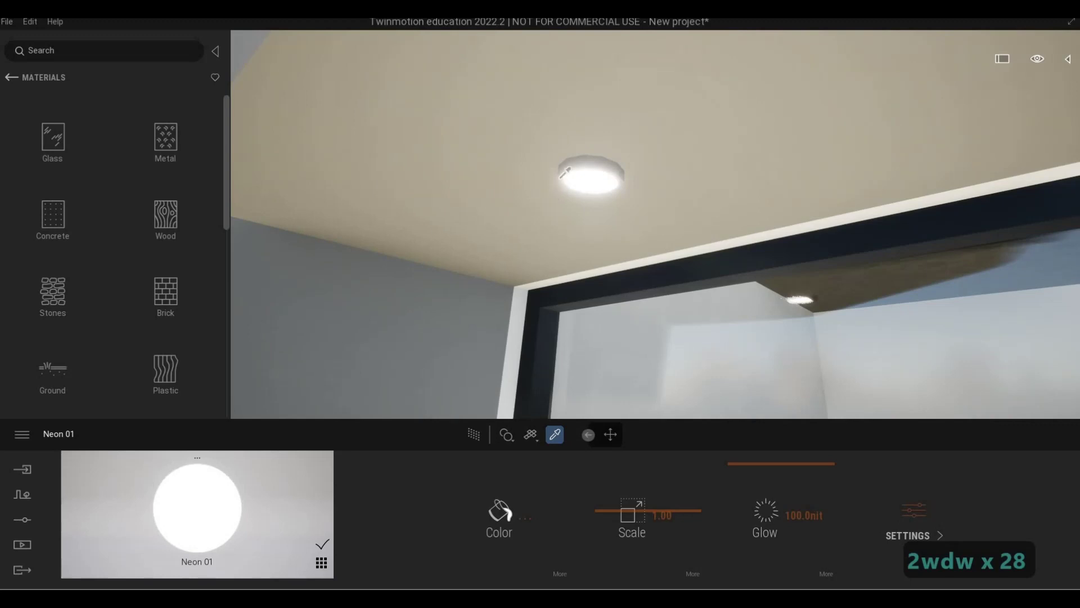
pyautogui.click(579, 162)
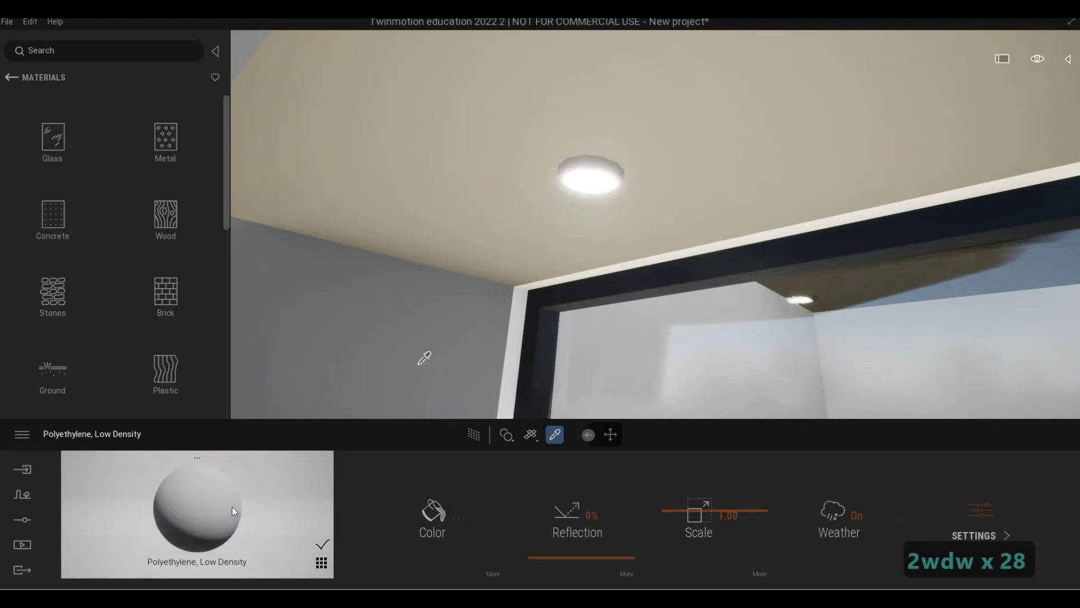
pyautogui.click(441, 524)
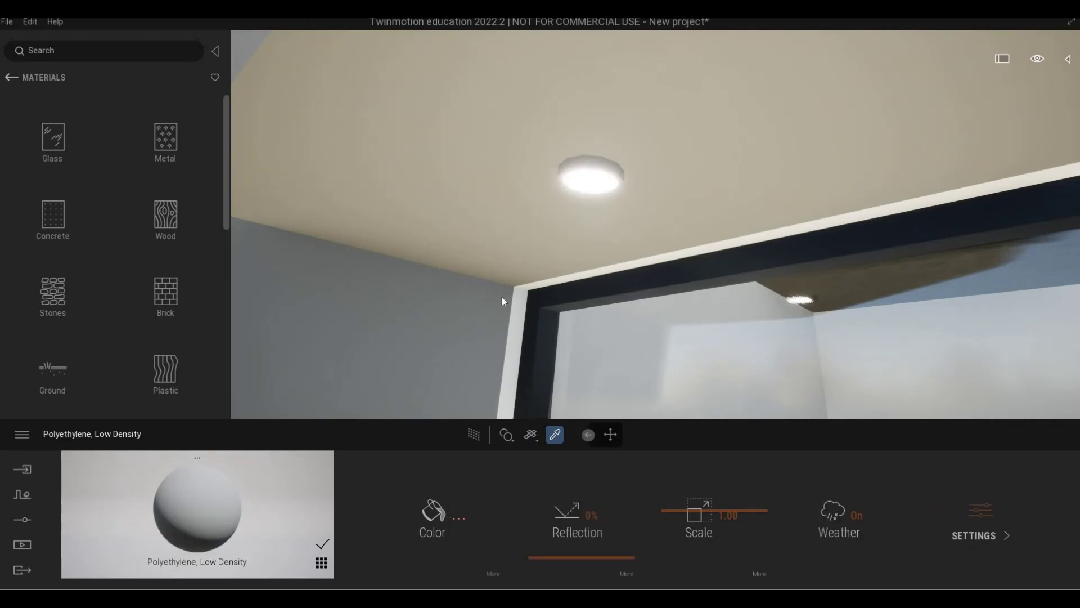
pyautogui.moveTo(524, 287); pyautogui.dragTo(524, 334)
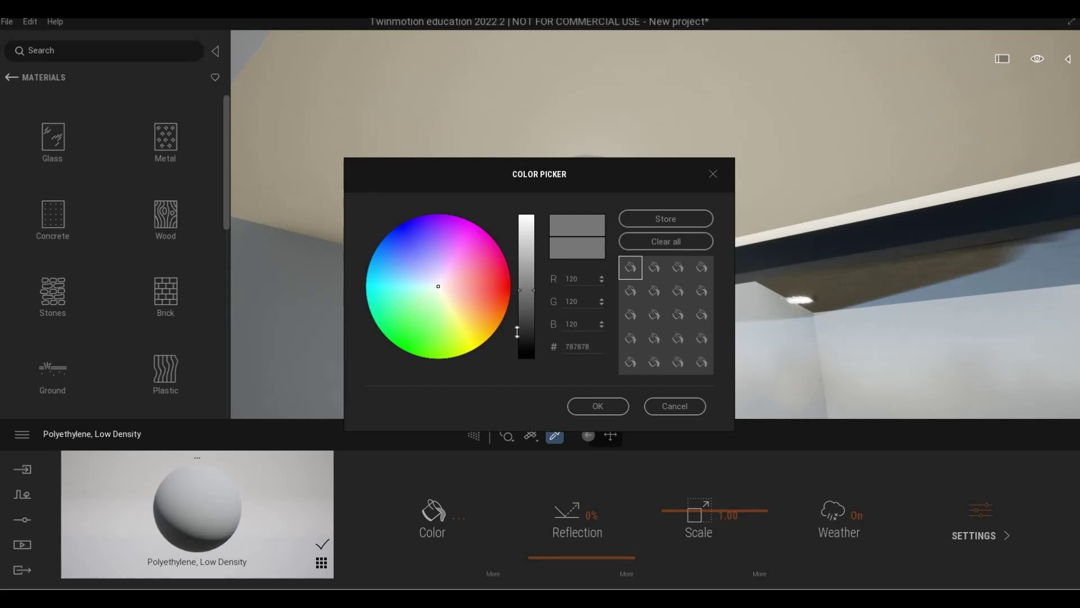
# Enable Metalness for the Polyethylene, Low Density material and return to the main library categories
pyautogui.click(985, 532)
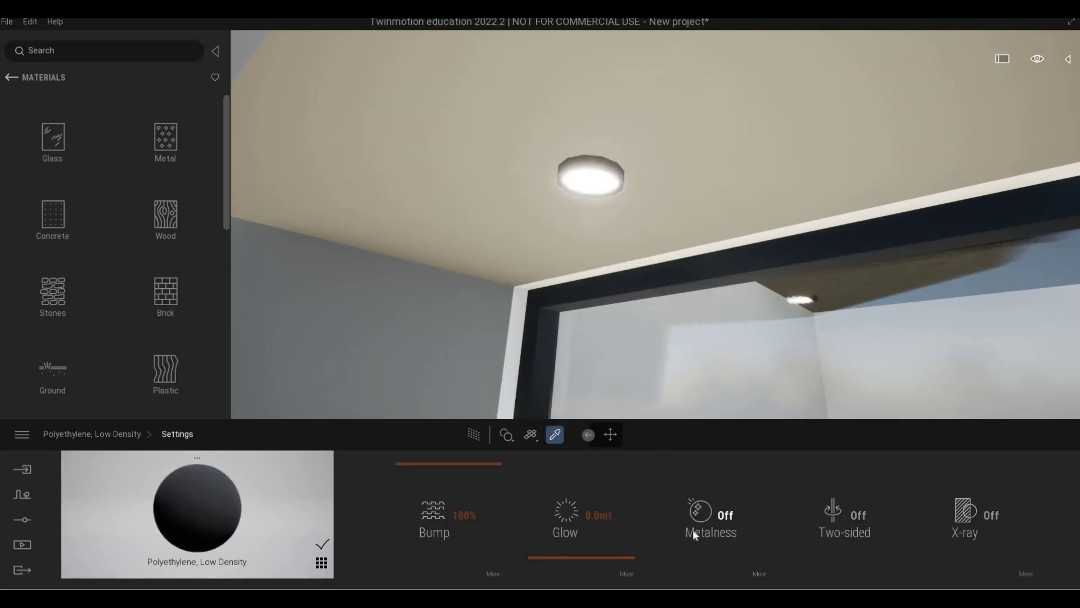
pyautogui.click(698, 521)
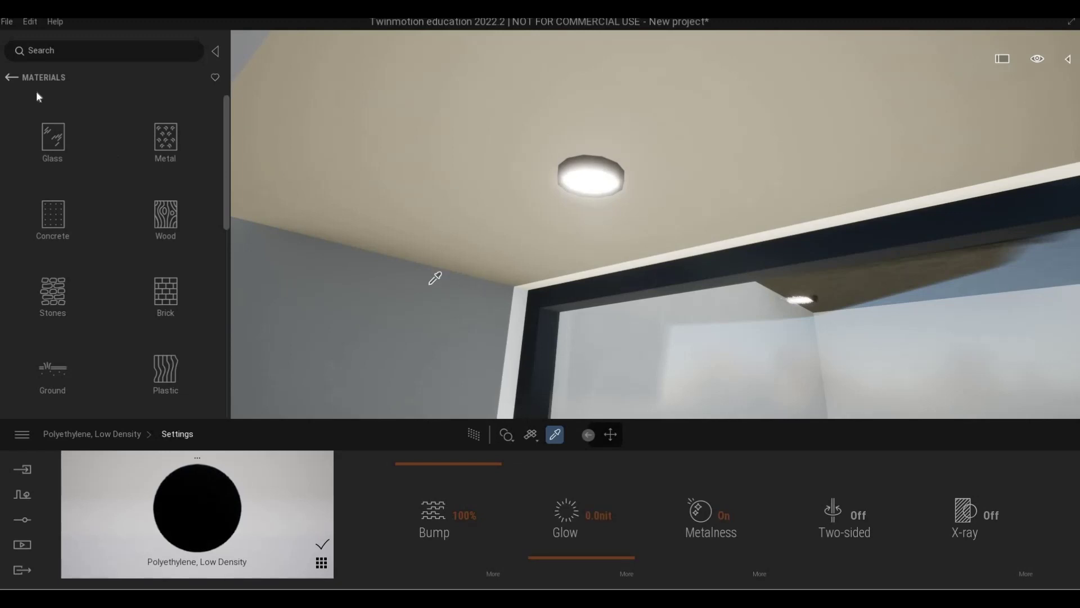
pyautogui.click(11, 77)
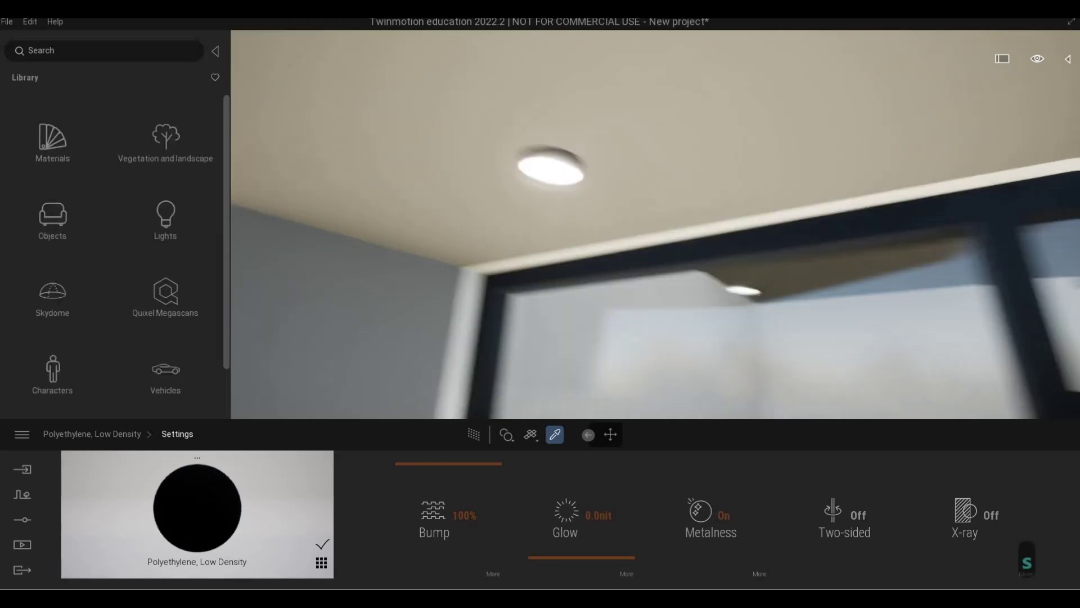
# View the upper-floor facade and its downlights from farther away, and exit material picking
pyautogui.press('s')
pyautogui.press('3')
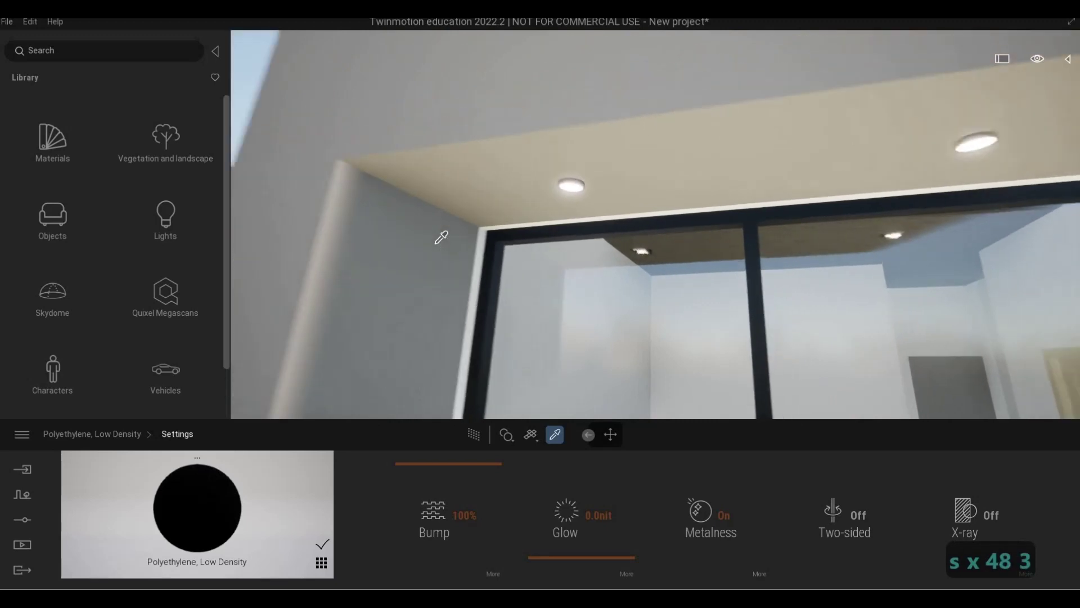
pyautogui.press('s')
pyautogui.press('s')
pyautogui.press('s')
pyautogui.press('s')
pyautogui.press('s')
pyautogui.press('s')
pyautogui.press('s')
pyautogui.press('s')
pyautogui.press('s')
pyautogui.press('s')
pyautogui.press('s')
pyautogui.press('s')
pyautogui.press('s')
pyautogui.press('s')
pyautogui.press('s')
pyautogui.press('d')
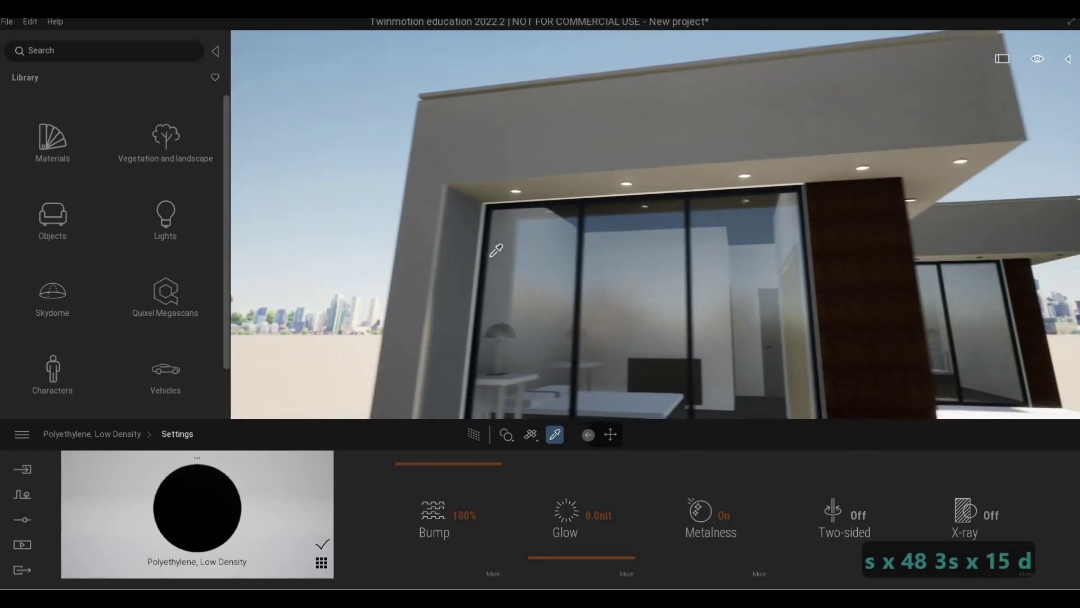
pyautogui.press('d')
pyautogui.press('d')
pyautogui.press('d')
pyautogui.press('d')
pyautogui.press('d')
pyautogui.press('d')
pyautogui.press('d')
pyautogui.press('s')
pyautogui.press('d')
pyautogui.press('s')
pyautogui.press('4')
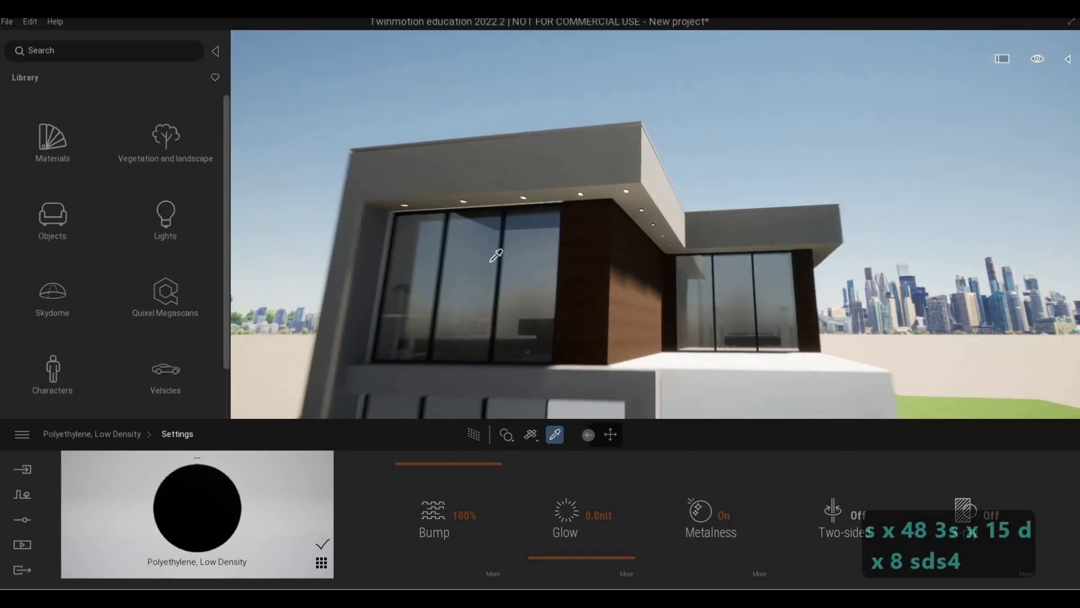
pyautogui.press('w')
pyautogui.press('Escape')
pyautogui.press('Escape')
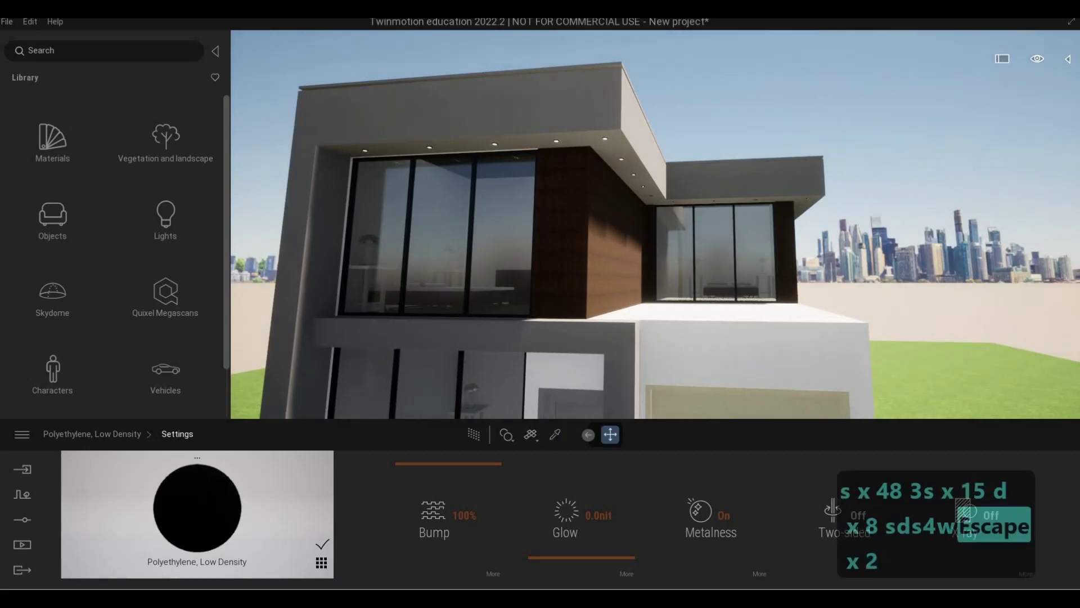
# Examine the upper-floor window frames, the wood-clad wall and the overhang downlights up close
pyautogui.press('a')
pyautogui.press('w')
pyautogui.press('d')
pyautogui.press('w')
pyautogui.press('e')
pyautogui.press('w')
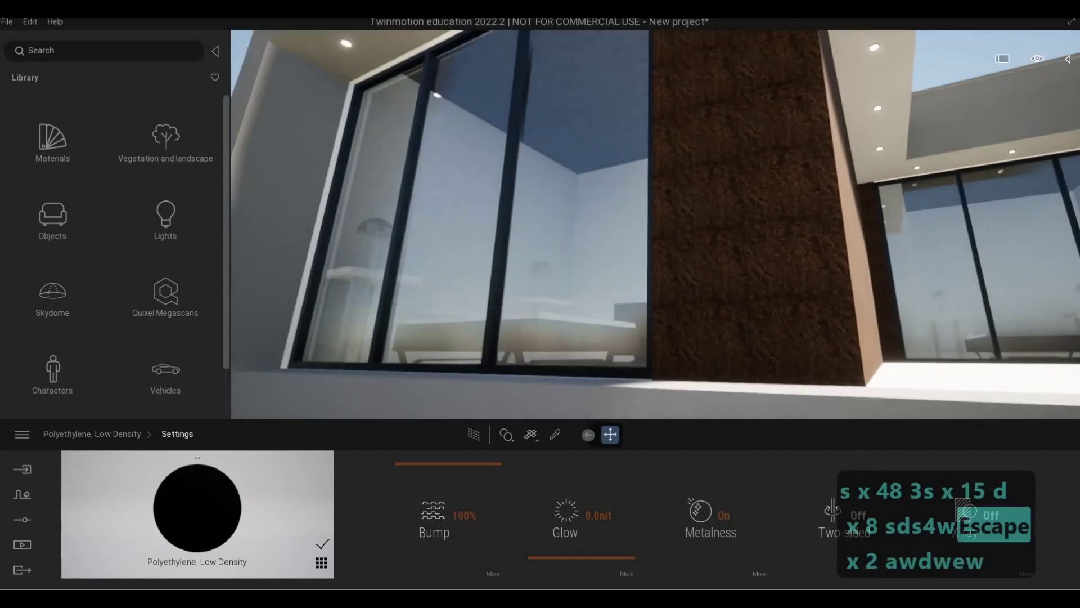
pyautogui.press('s')
pyautogui.press('w')
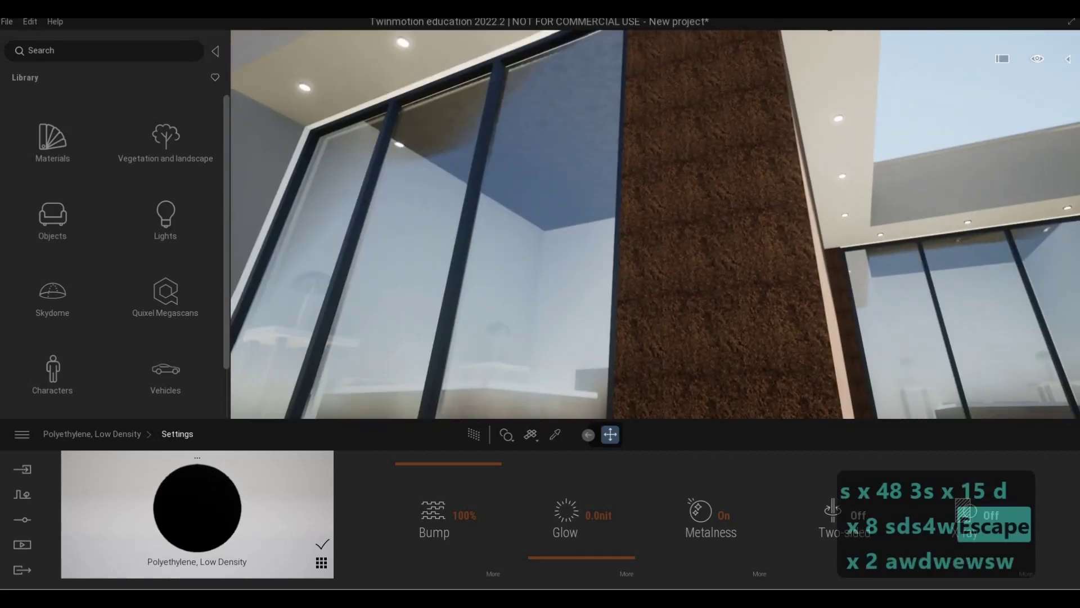
pyautogui.press('2')
pyautogui.press('w')
pyautogui.press('d')
pyautogui.press('w')
pyautogui.press('q')
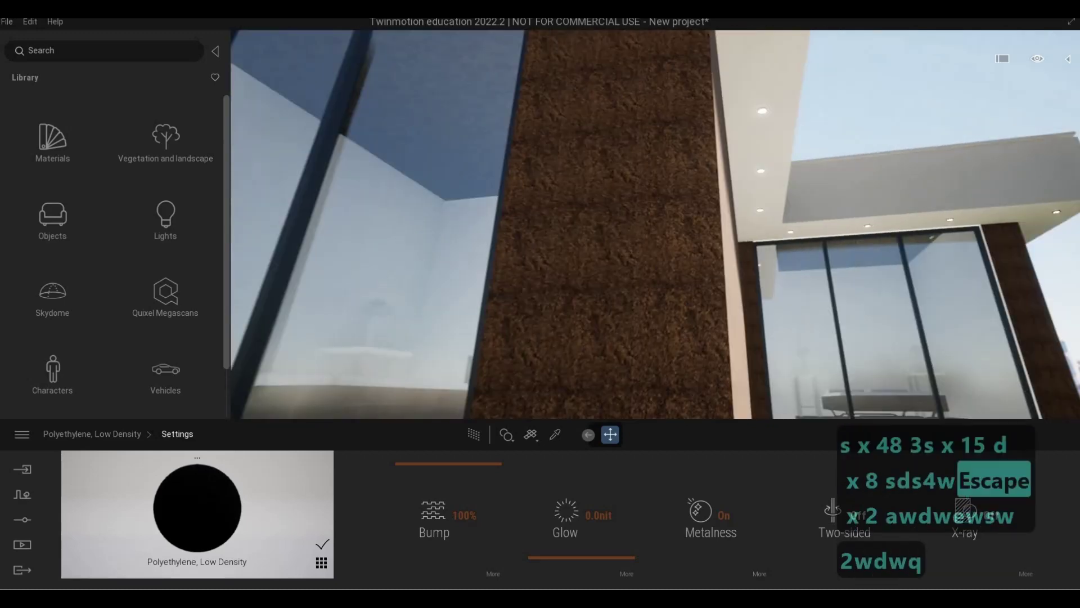
pyautogui.press('q')
pyautogui.press('q')
pyautogui.press('q')
pyautogui.press('q')
pyautogui.press('q')
pyautogui.press('q')
pyautogui.press('d')
pyautogui.press('s')
pyautogui.press('s')
pyautogui.press('s')
pyautogui.press('s')
pyautogui.press('s')
pyautogui.press('s')
pyautogui.press('s')
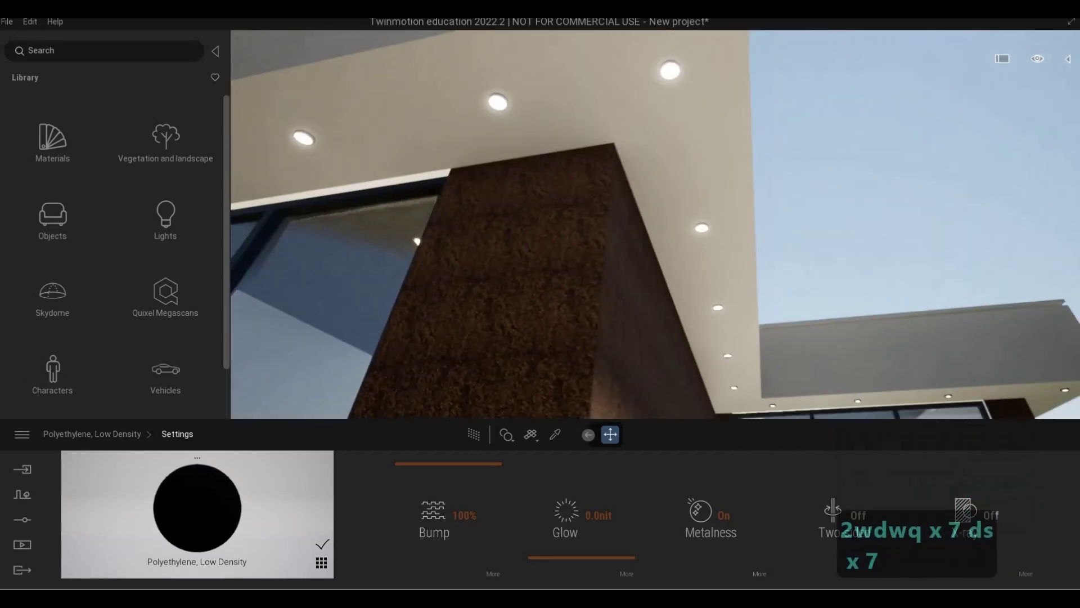
# Examine the texture of the wood-clad side wall along the upper terrace
pyautogui.press('w')
pyautogui.press('s')
pyautogui.press('d')
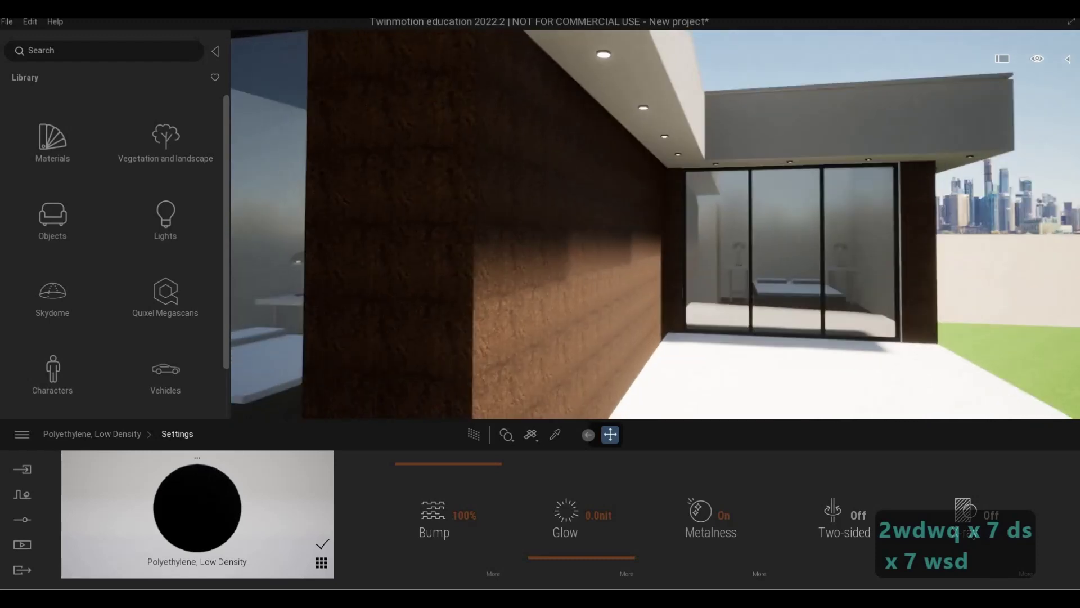
pyautogui.press('d')
pyautogui.press('d')
pyautogui.press('d')
pyautogui.press('d')
pyautogui.press('e')
pyautogui.press('e')
pyautogui.press('e')
pyautogui.press('e')
pyautogui.press('e')
pyautogui.press('e')
pyautogui.press('e')
pyautogui.press('e')
pyautogui.press('e')
pyautogui.press('e')
pyautogui.press('e')
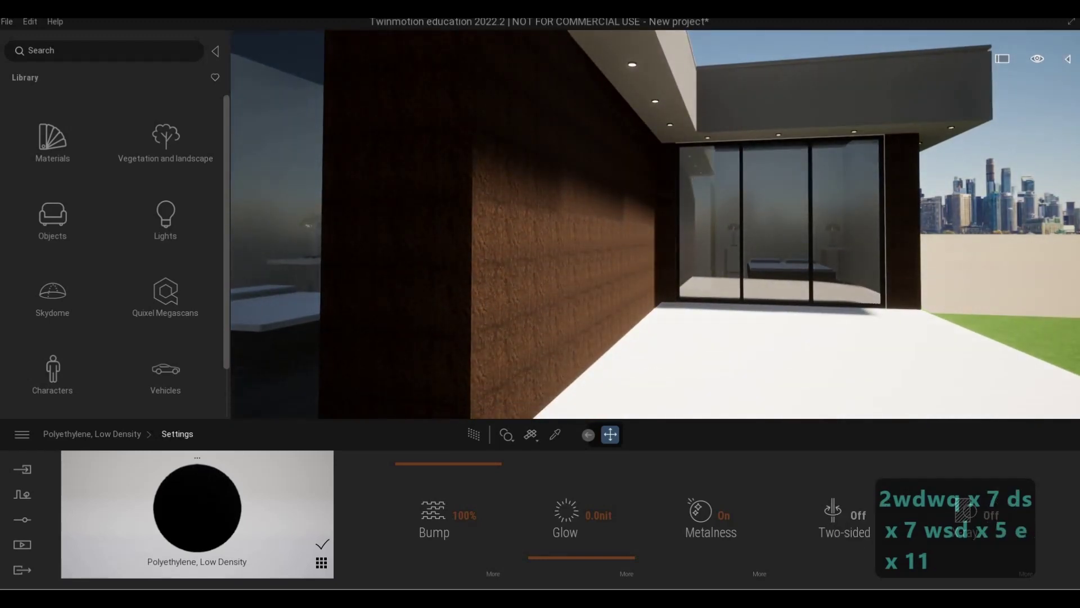
pyautogui.press('d')
pyautogui.press('s')
pyautogui.press('e')
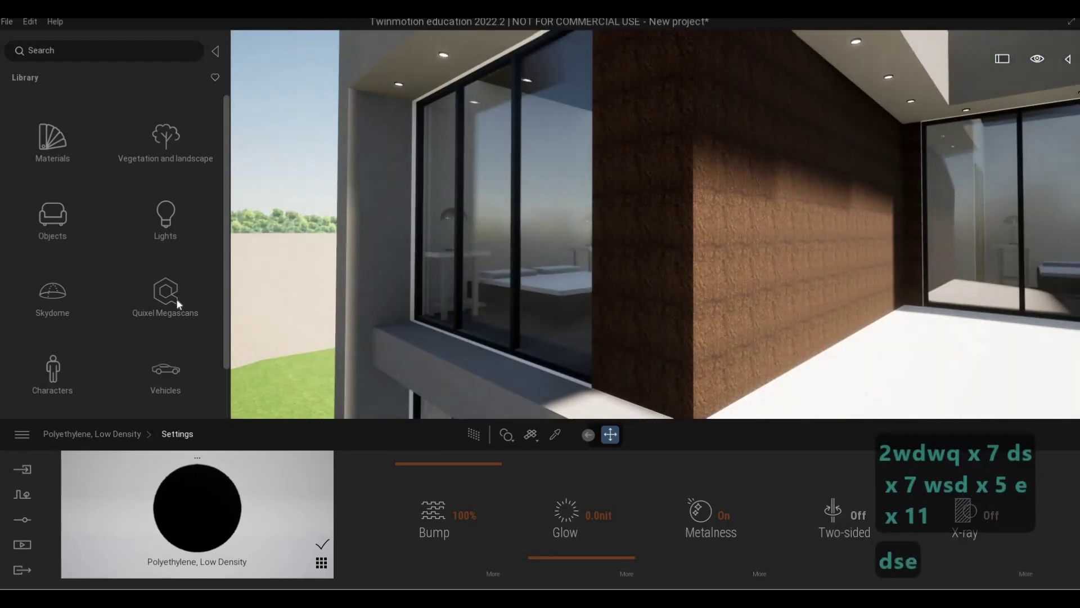
# Apply the dark Wooden Planks material from the Quixel Megascans wood plank surfaces to the upper terrace's side wall and set its scale to 5.08
pyautogui.click(177, 304)
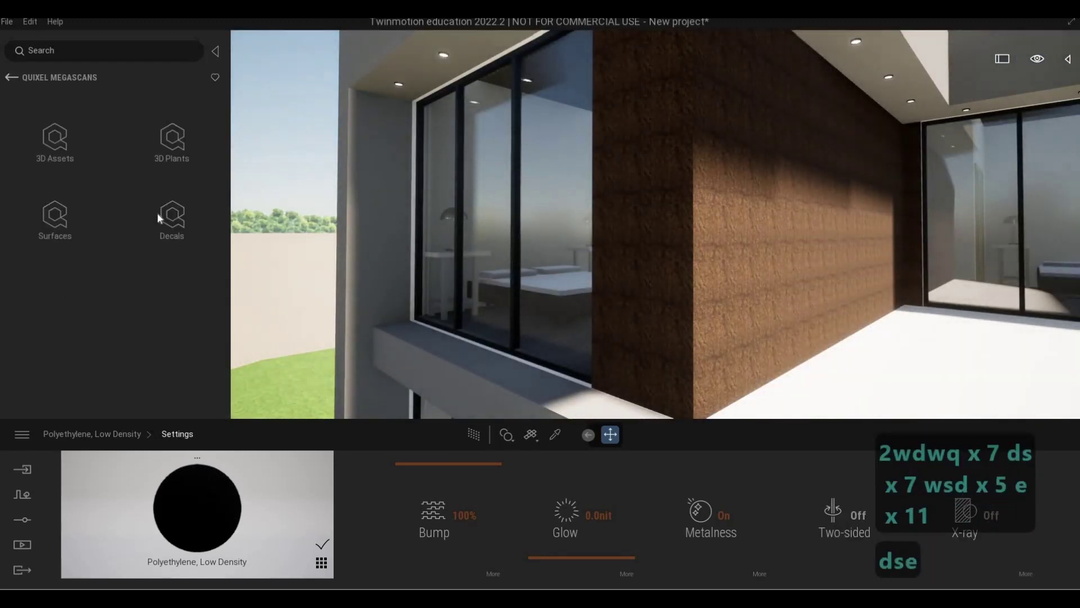
pyautogui.click(54, 219)
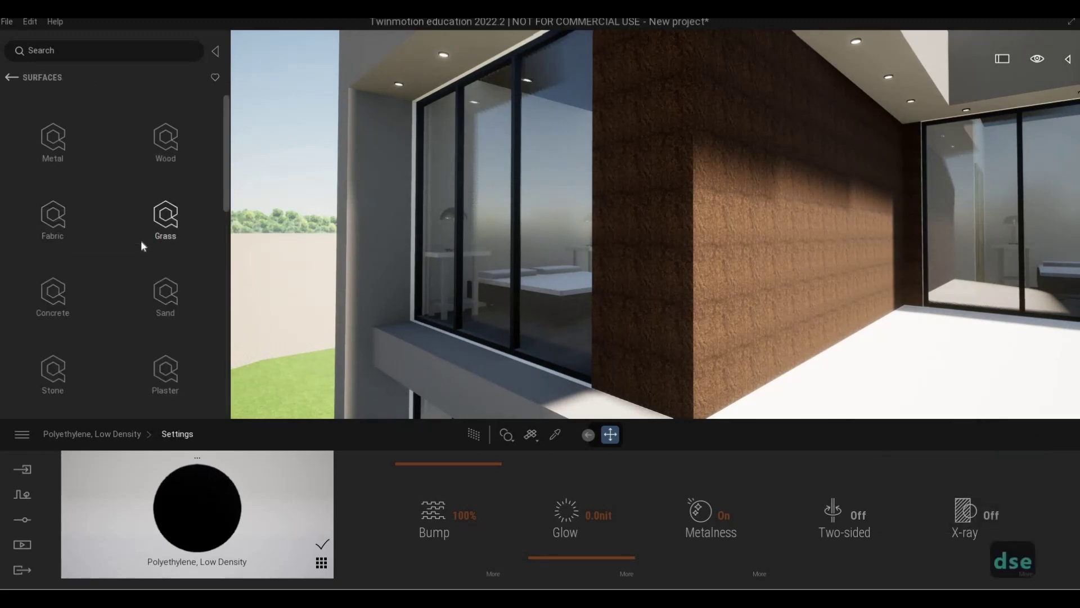
pyautogui.scroll(-1, 141, 246)
pyautogui.scroll(-1, 140, 241)
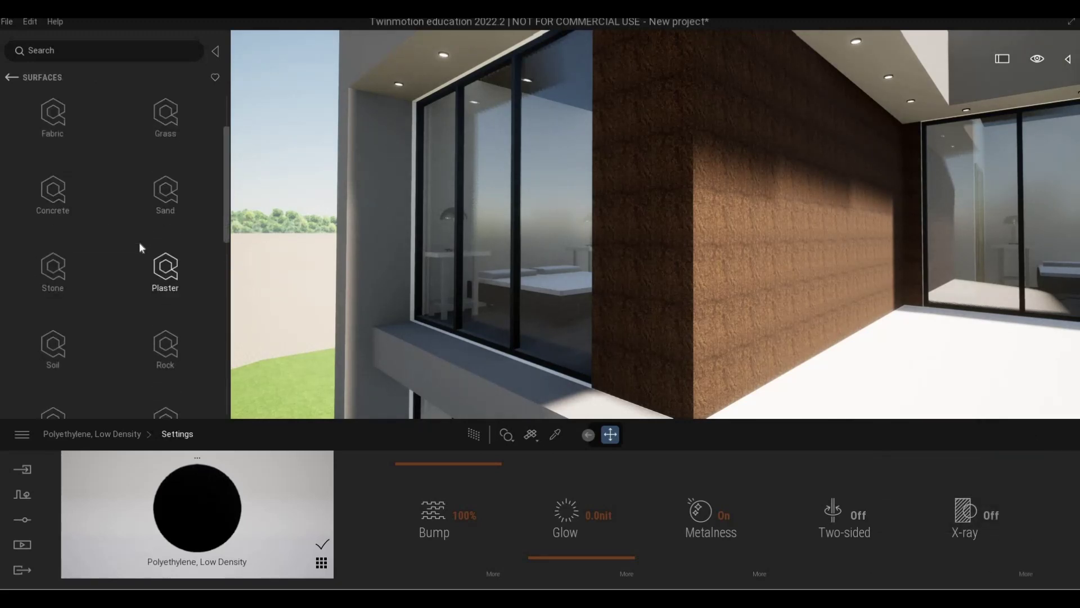
pyautogui.scroll(2, 124, 223)
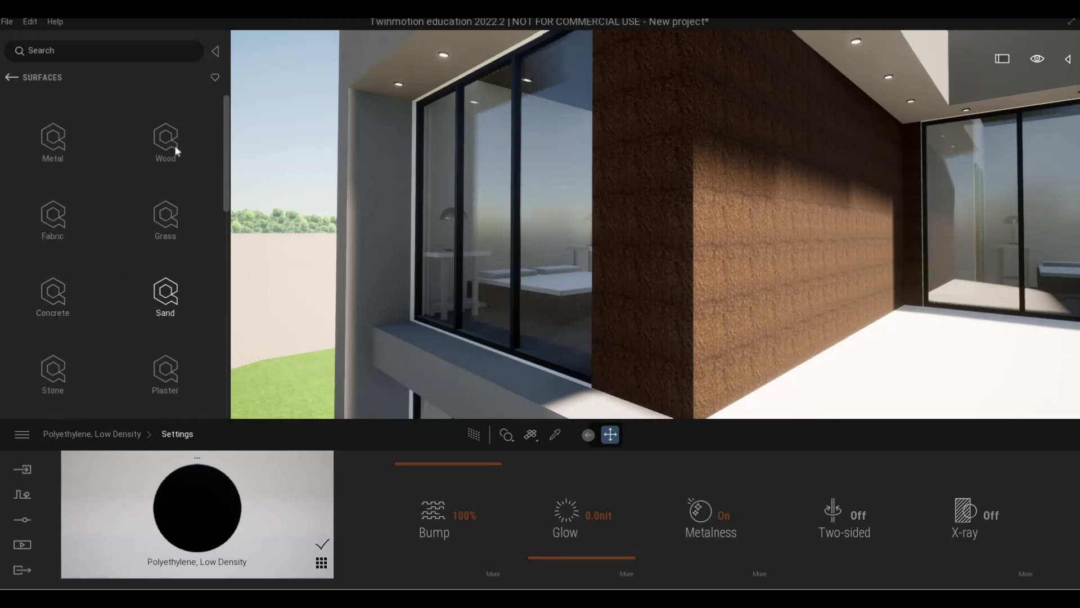
pyautogui.click(151, 169)
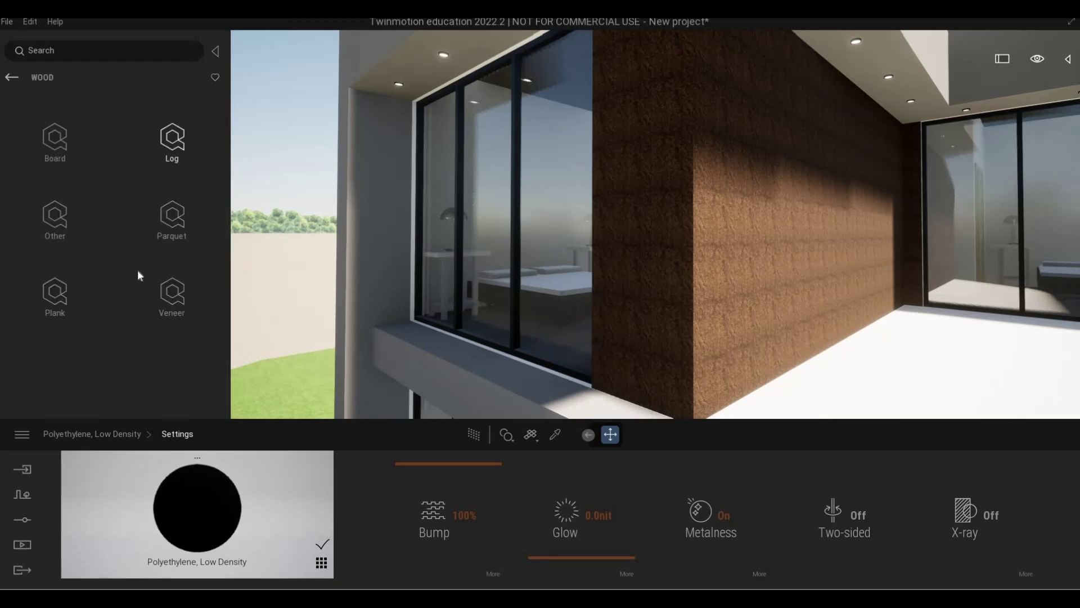
pyautogui.click(58, 299)
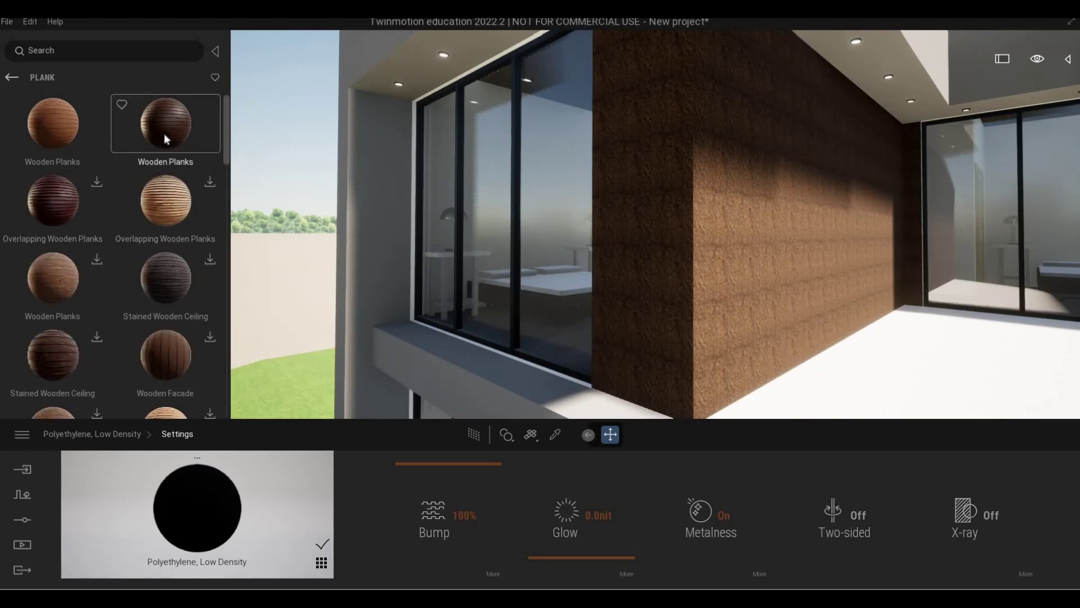
pyautogui.moveTo(646, 212); pyautogui.dragTo(702, 222)
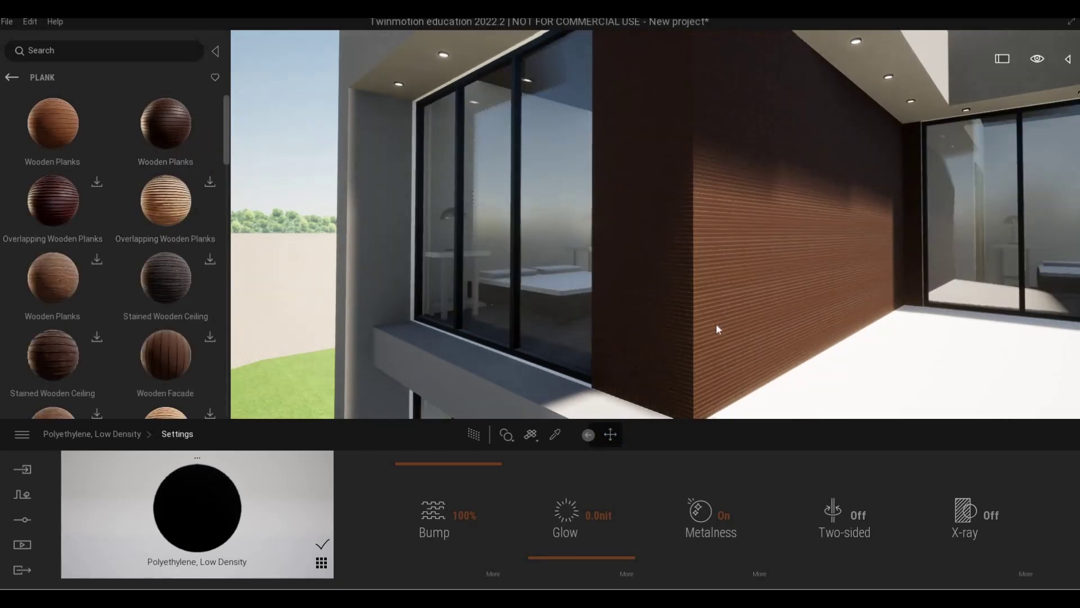
pyautogui.moveTo(688, 497); pyautogui.dragTo(688, 422)
# Examine the rescaled plank cladding between the upper-floor windows and along the terrace wall
pyautogui.press('a')
pyautogui.press('s')
pyautogui.press('a')
pyautogui.press('e')
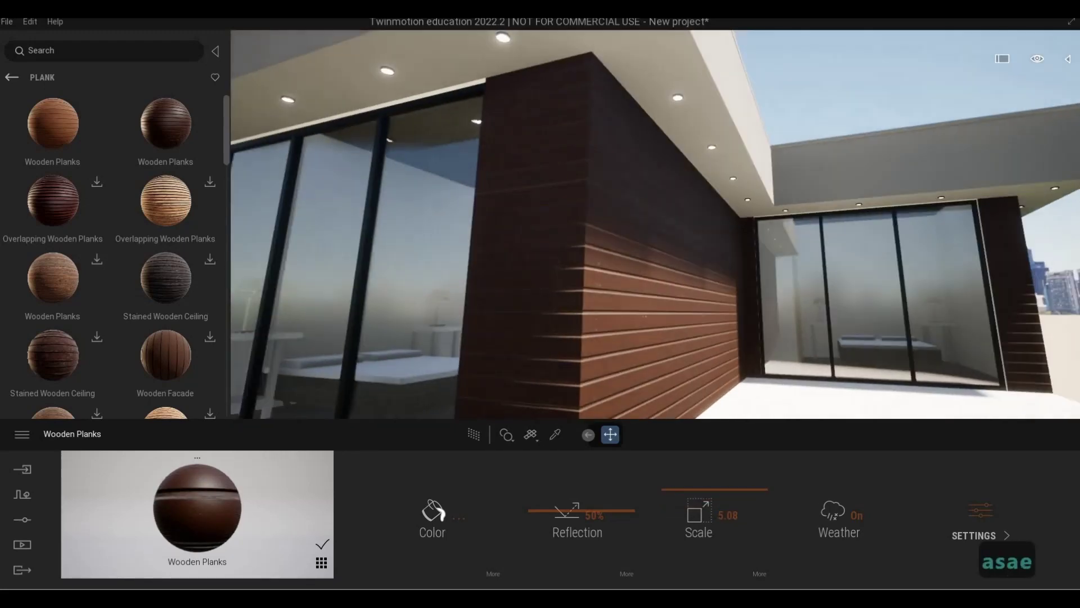
pyautogui.press('s')
pyautogui.press('s')
pyautogui.press('s')
pyautogui.press('s')
pyautogui.press('s')
pyautogui.press('s')
pyautogui.press('s')
pyautogui.press('s')
pyautogui.press('e')
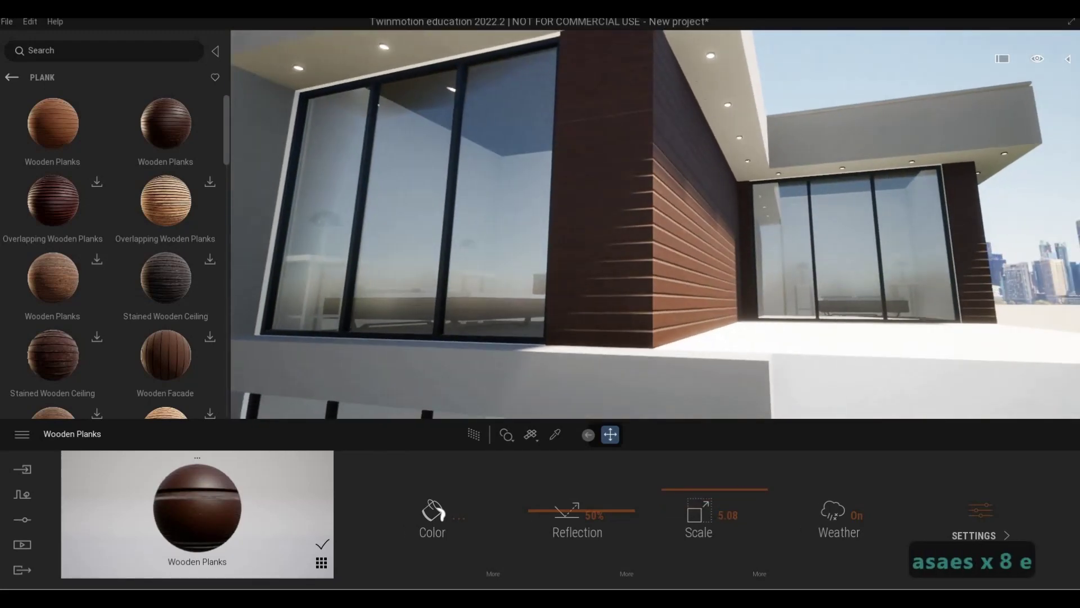
pyautogui.press('q')
pyautogui.press('w')
pyautogui.press('w')
pyautogui.press('w')
pyautogui.press('w')
pyautogui.press('w')
pyautogui.press('w')
pyautogui.press('w')
pyautogui.press('w')
pyautogui.press('w')
pyautogui.press('w')
pyautogui.press('w')
pyautogui.press('w')
pyautogui.press('w')
pyautogui.press('w')
pyautogui.press('w')
pyautogui.press('w')
pyautogui.press('w')
pyautogui.press('w')
pyautogui.press('w')
pyautogui.press('w')
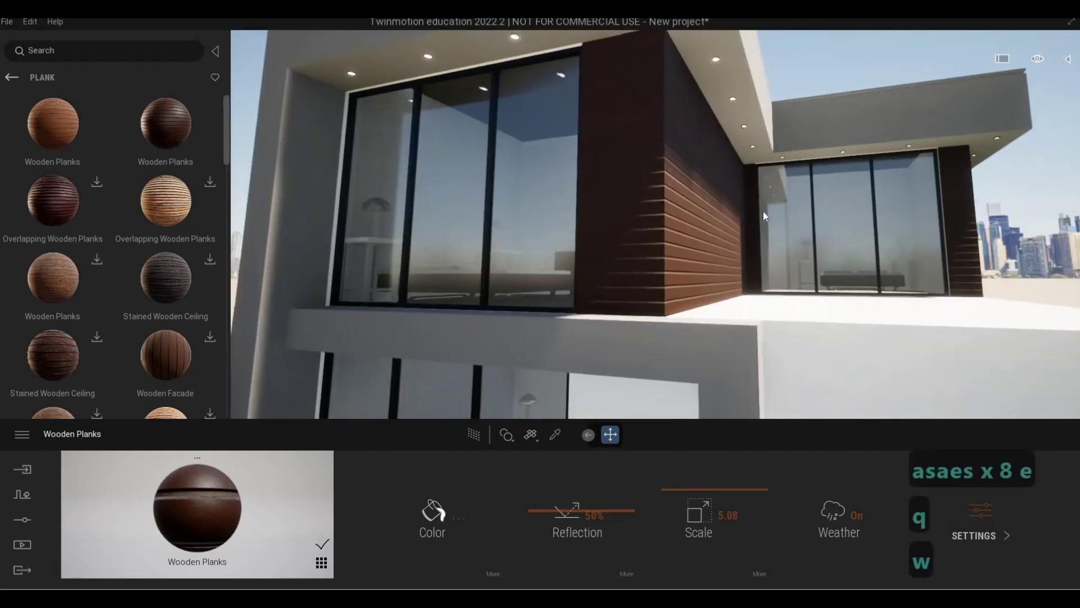
pyautogui.press('w')
pyautogui.press('w')
pyautogui.press('w')
pyautogui.press('w')
pyautogui.press('w')
pyautogui.press('w')
pyautogui.press('w')
pyautogui.press('w')
pyautogui.press('w')
pyautogui.press('w')
pyautogui.press('w')
pyautogui.press('w')
pyautogui.press('w')
pyautogui.press('w')
pyautogui.press('w')
pyautogui.press('w')
pyautogui.press('w')
pyautogui.press('w')
pyautogui.press('w')
pyautogui.press('w')
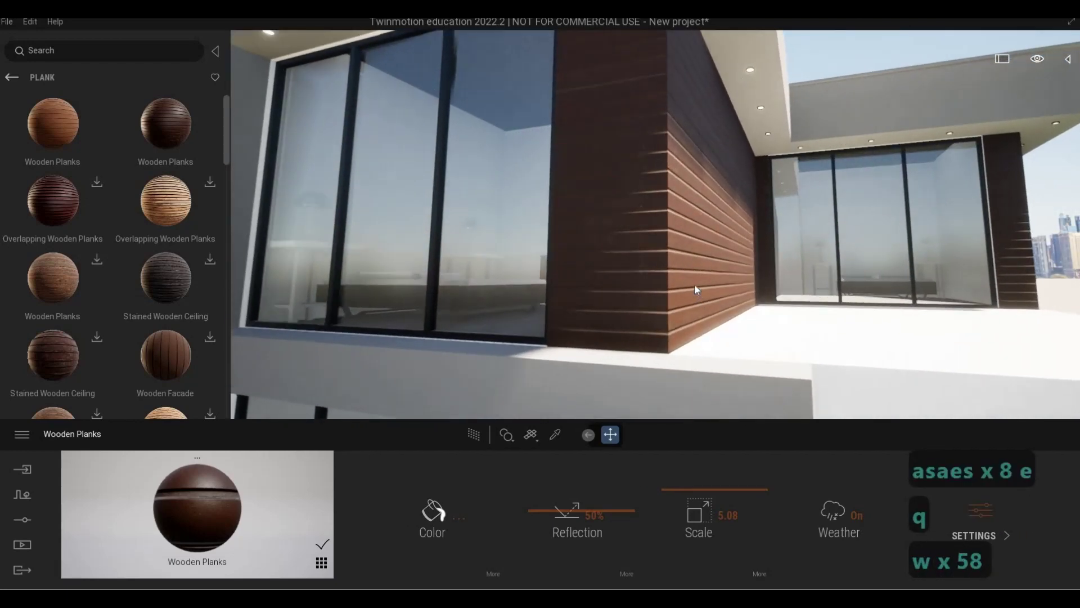
# View the plank-clad terrace wall from the side and the whole front facade from farther away
pyautogui.press('4')
pyautogui.press('s')
pyautogui.press('d')
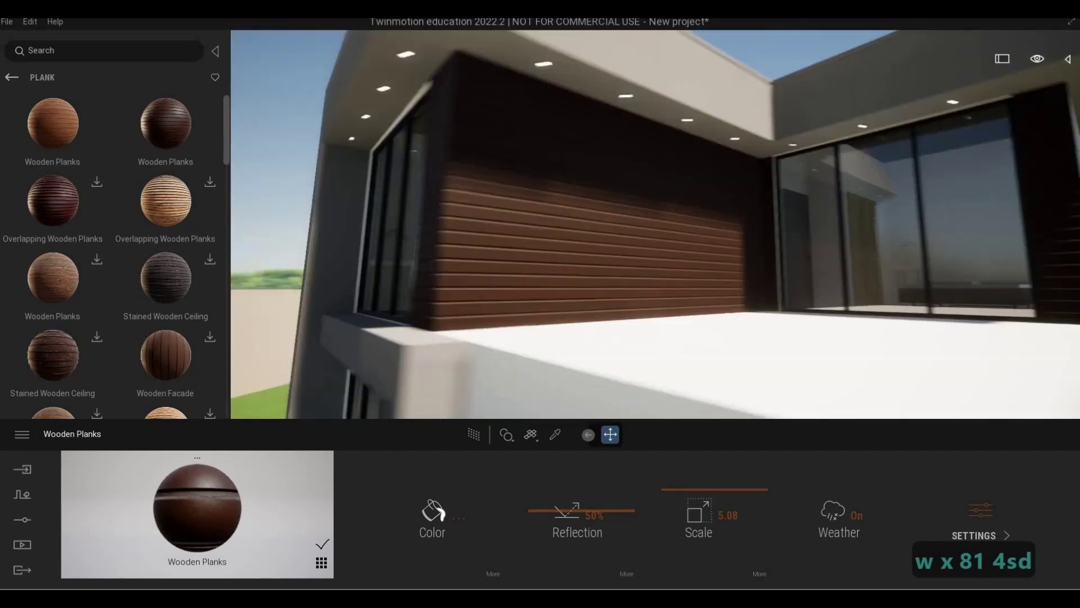
pyautogui.press('a')
pyautogui.press('s')
pyautogui.press('d')
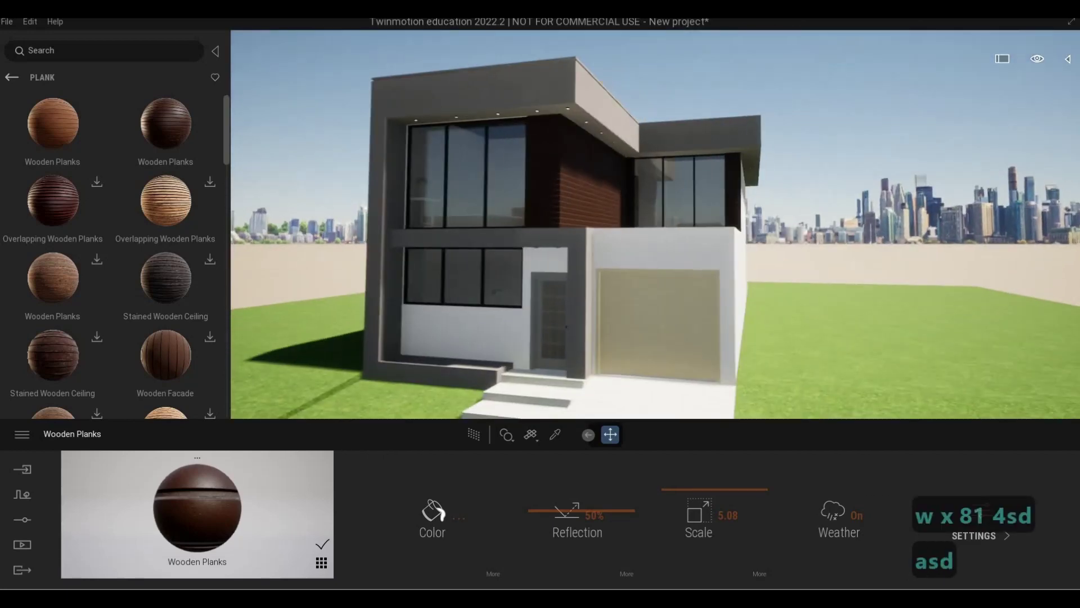
# Examine the ground-floor entrance, its white walls and the garage door from closer up
pyautogui.press('d')
pyautogui.press('w')
pyautogui.press('a')
pyautogui.press('w')
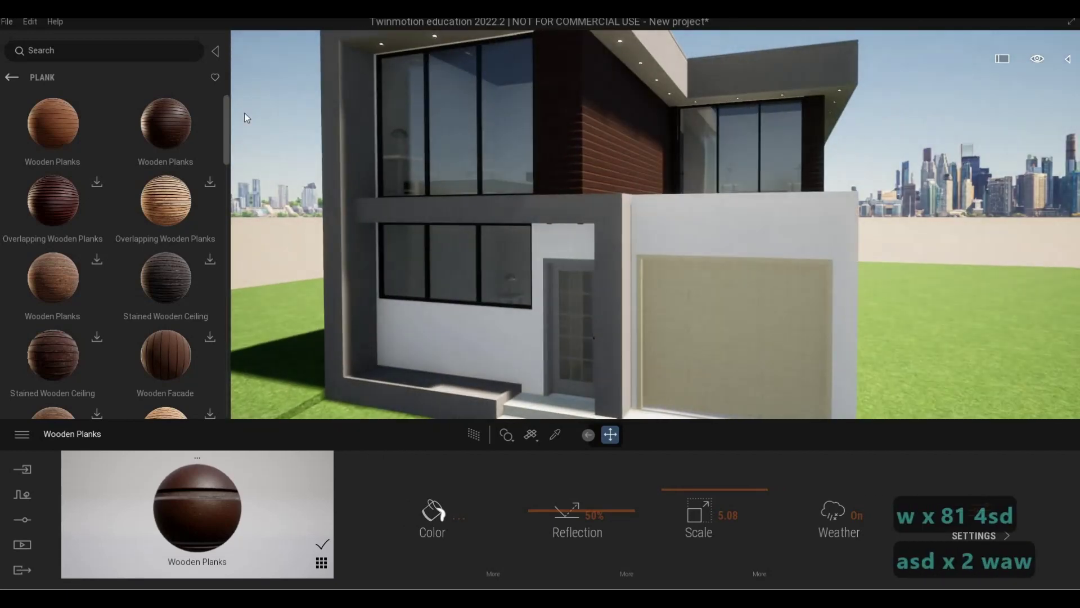
pyautogui.moveTo(660, 235); pyautogui.dragTo(682, 233)
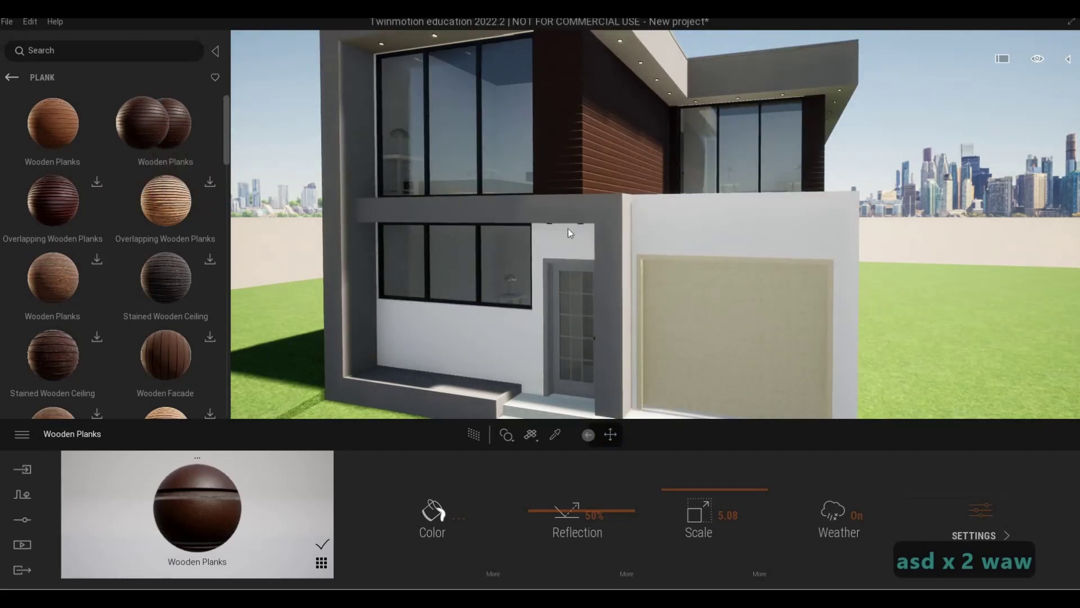
pyautogui.press('a')
pyautogui.press('e')
pyautogui.press('w')
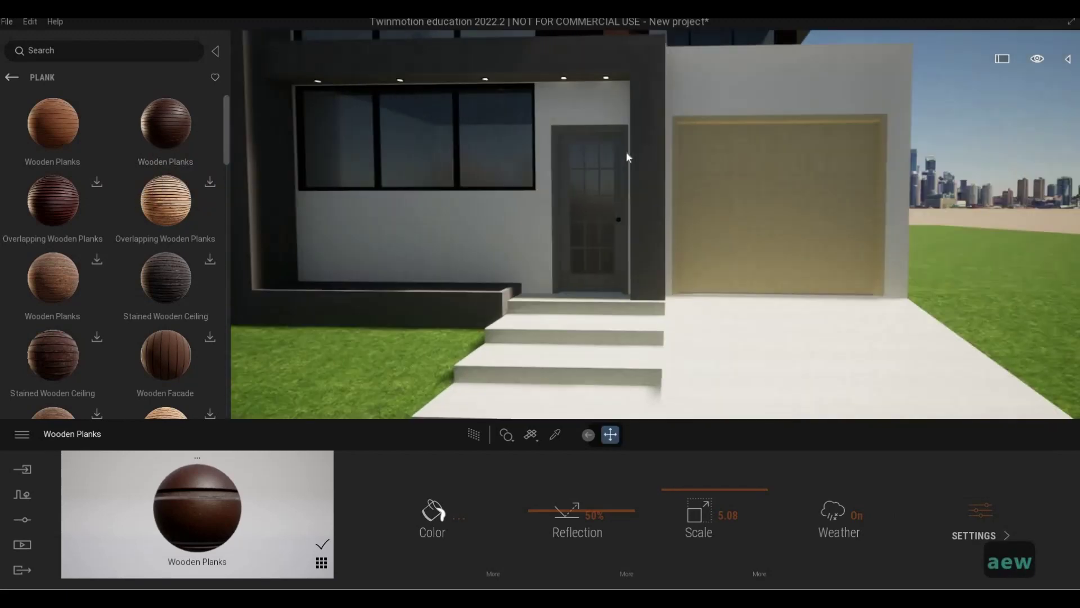
# Download the orange Wooden Planks and the glossy light-brown Worn Basketball Court surfaces from the Plank category
pyautogui.scroll(-5, 113, 282)
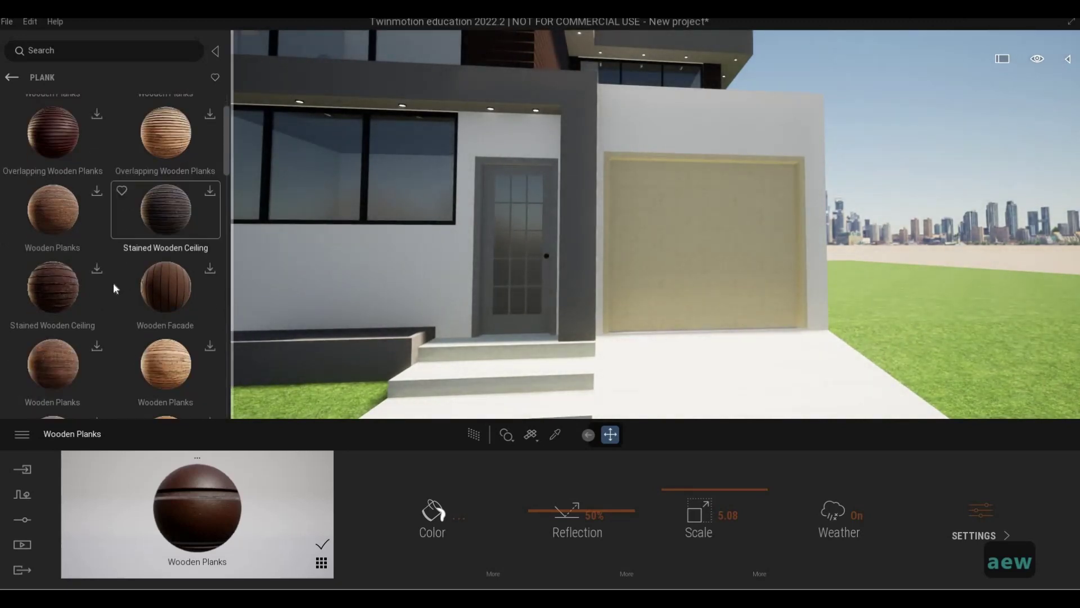
pyautogui.scroll(-10, 113, 279)
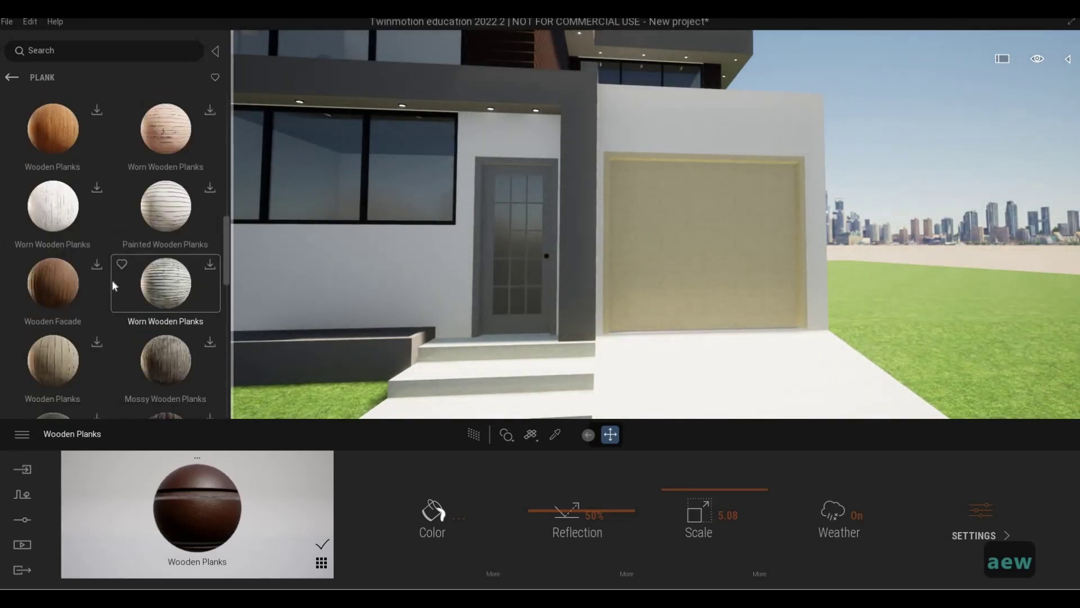
pyautogui.scroll(-10, 112, 281)
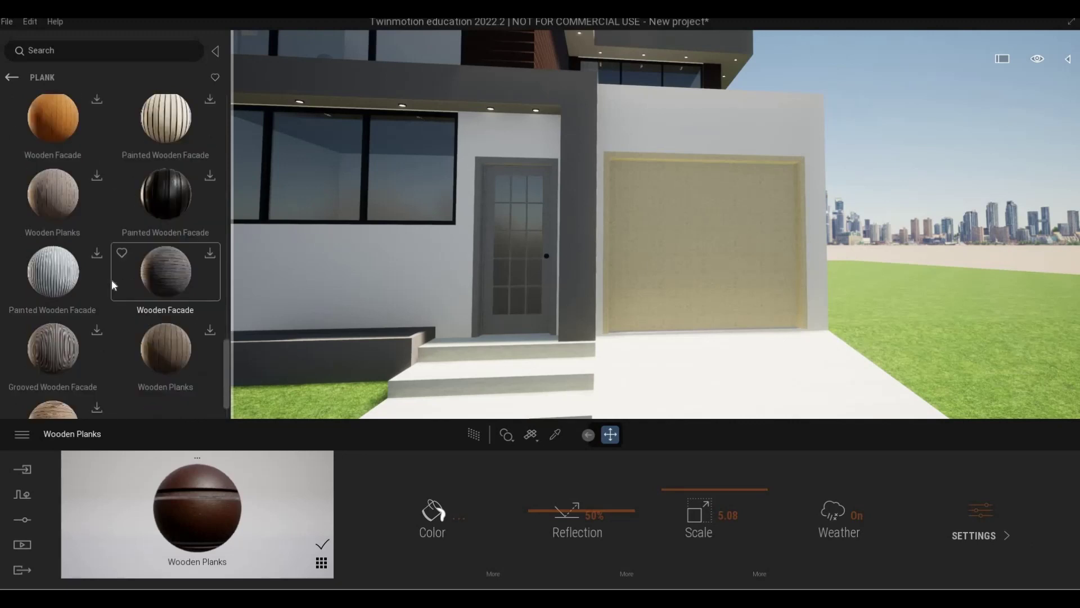
pyautogui.scroll(-8, 111, 279)
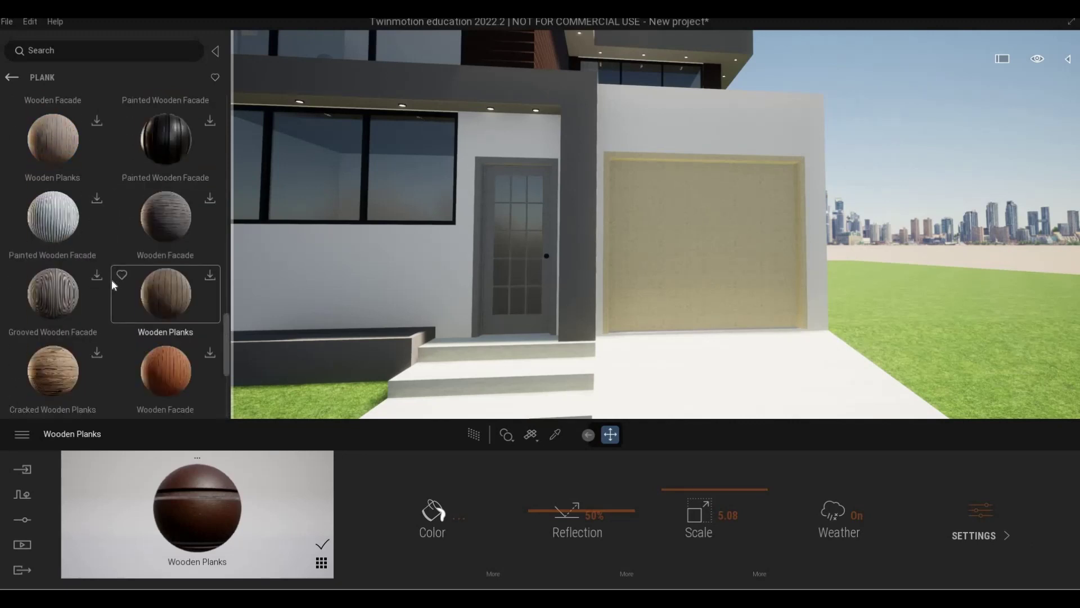
pyautogui.scroll(-6, 111, 281)
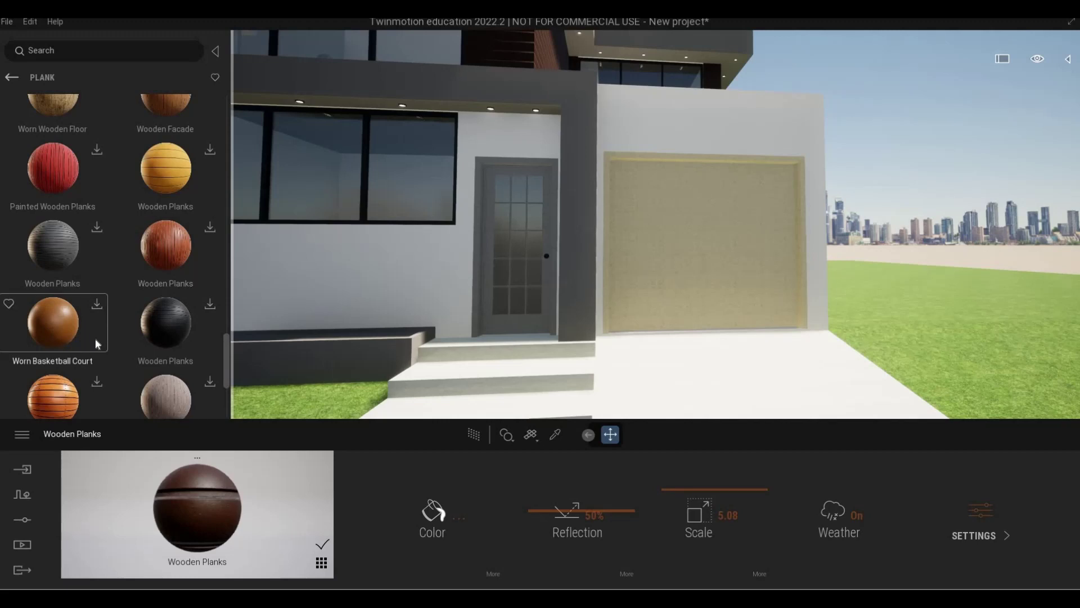
pyautogui.scroll(-1, 95, 338)
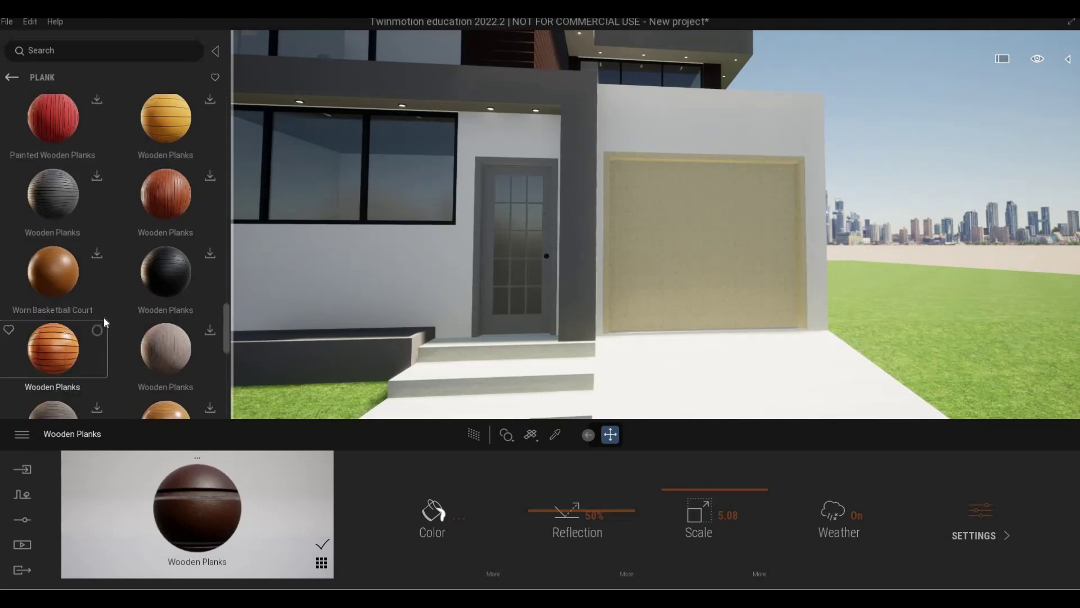
pyautogui.scroll(-1, 211, 342)
pyautogui.click(210, 340)
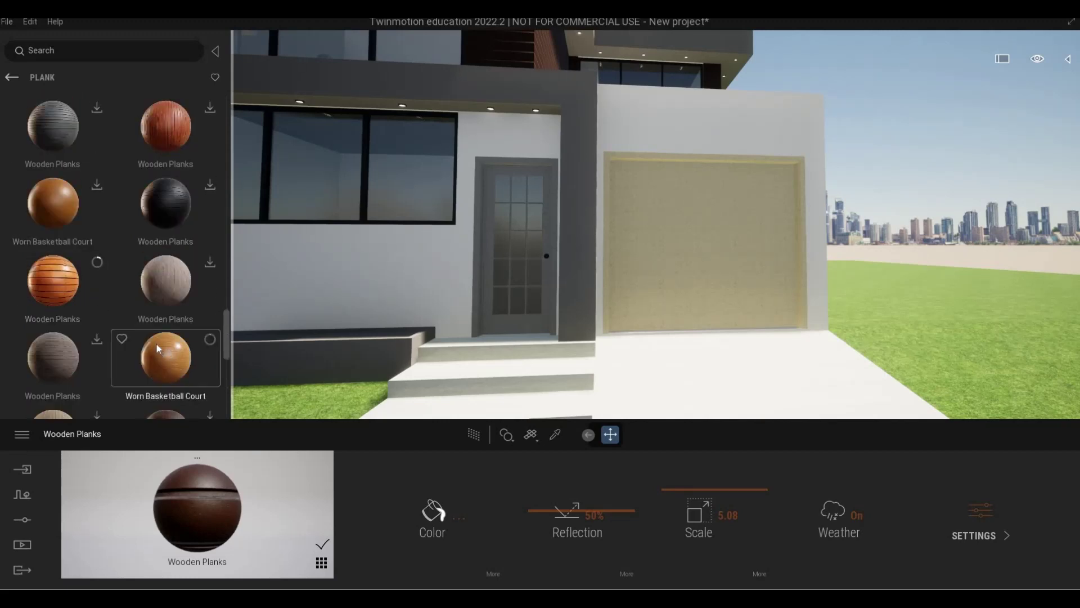
# Try the Worn Basketball Court material on the white ground-floor walls at a scale of 4.21 and undo both changes
pyautogui.scroll(-4, 174, 332)
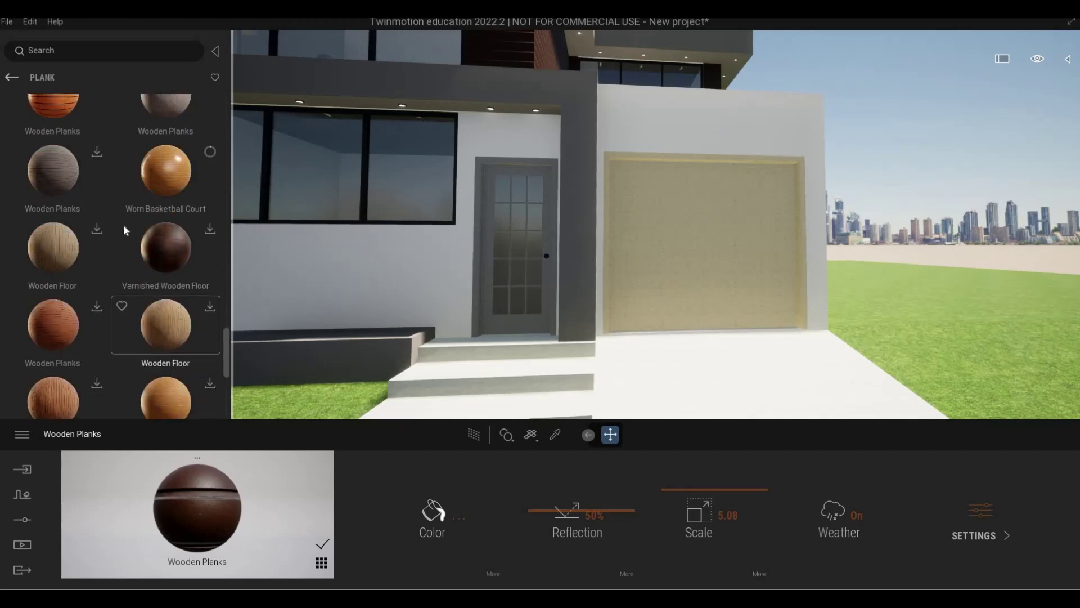
pyautogui.scroll(2, 123, 224)
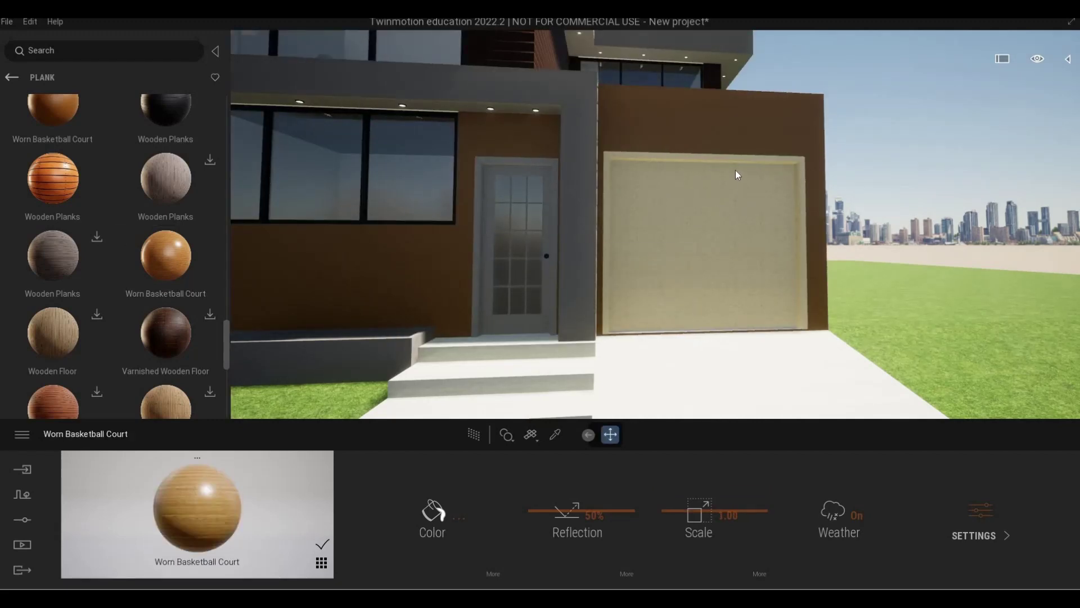
pyautogui.press('d')
pyautogui.press('w')
pyautogui.press('q')
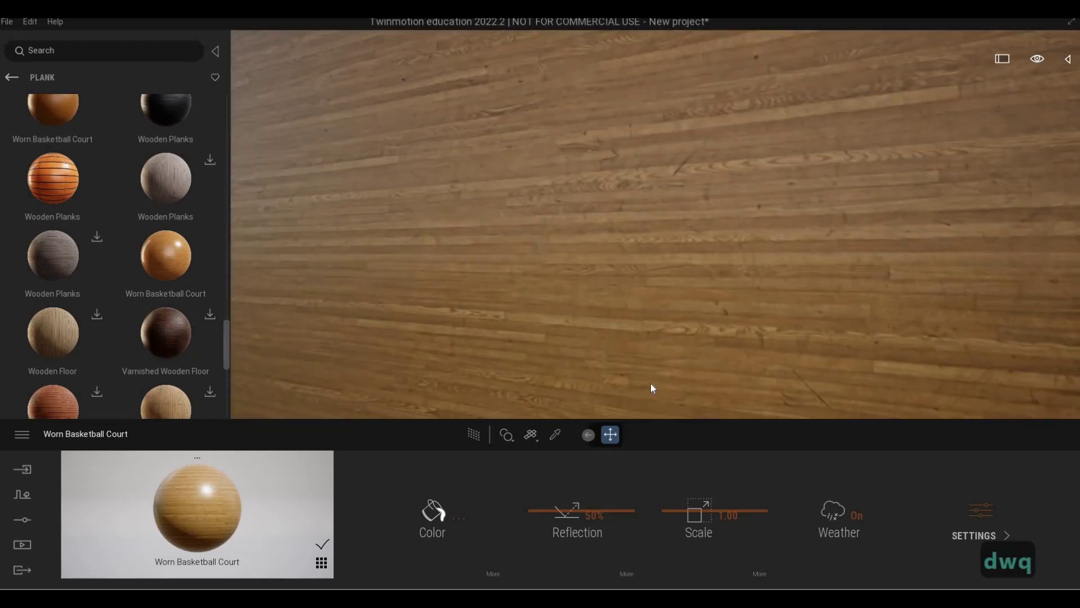
pyautogui.moveTo(683, 495); pyautogui.dragTo(678, 281)
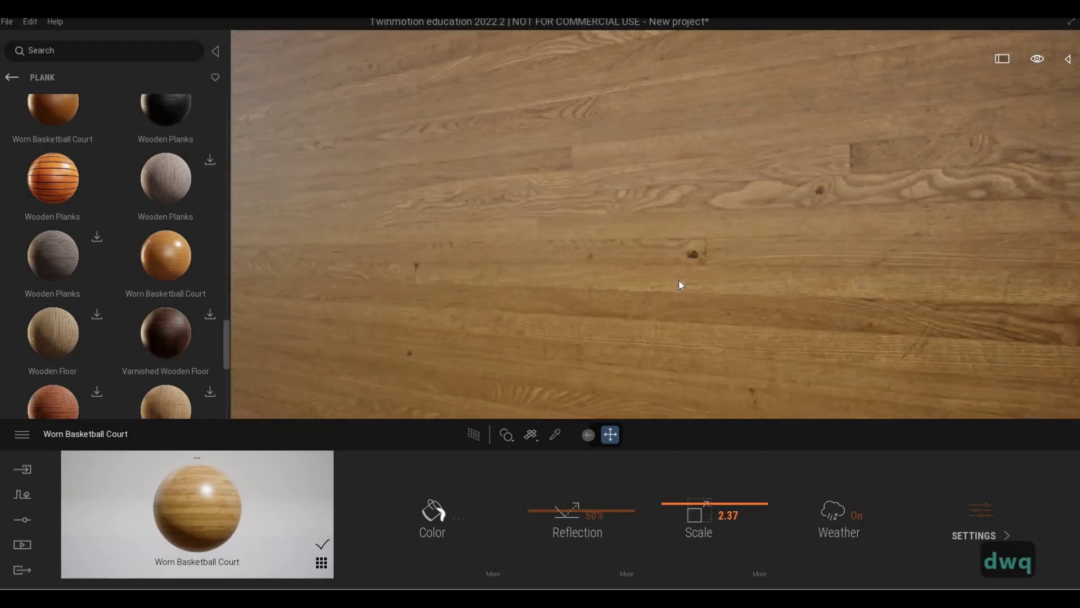
pyautogui.press('s')
pyautogui.press('a')
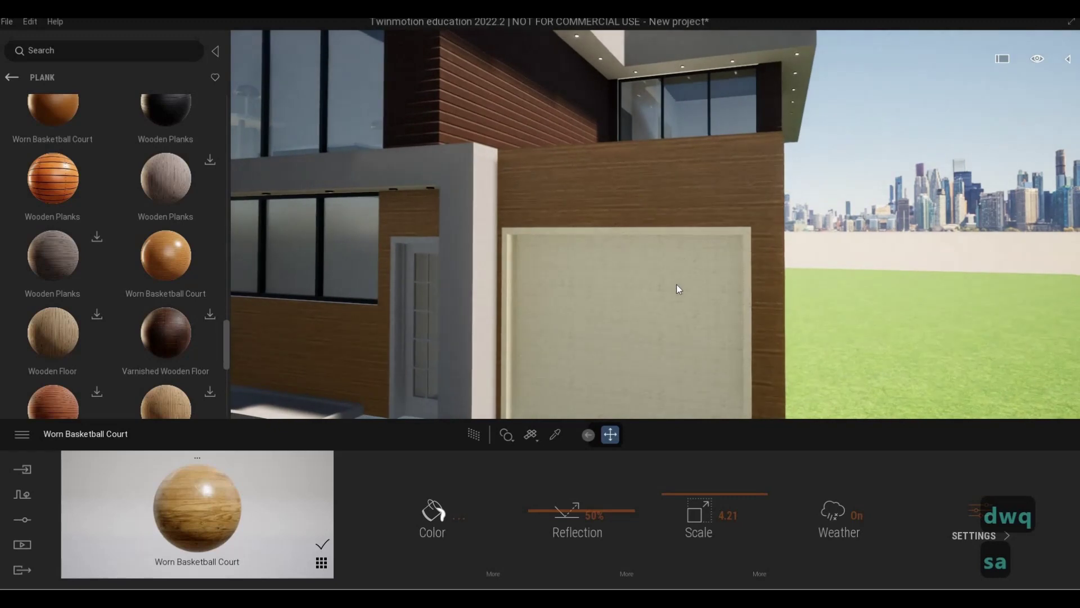
pyautogui.hotkey('ctrl', 'z')
pyautogui.hotkey('ctrl', 'z')
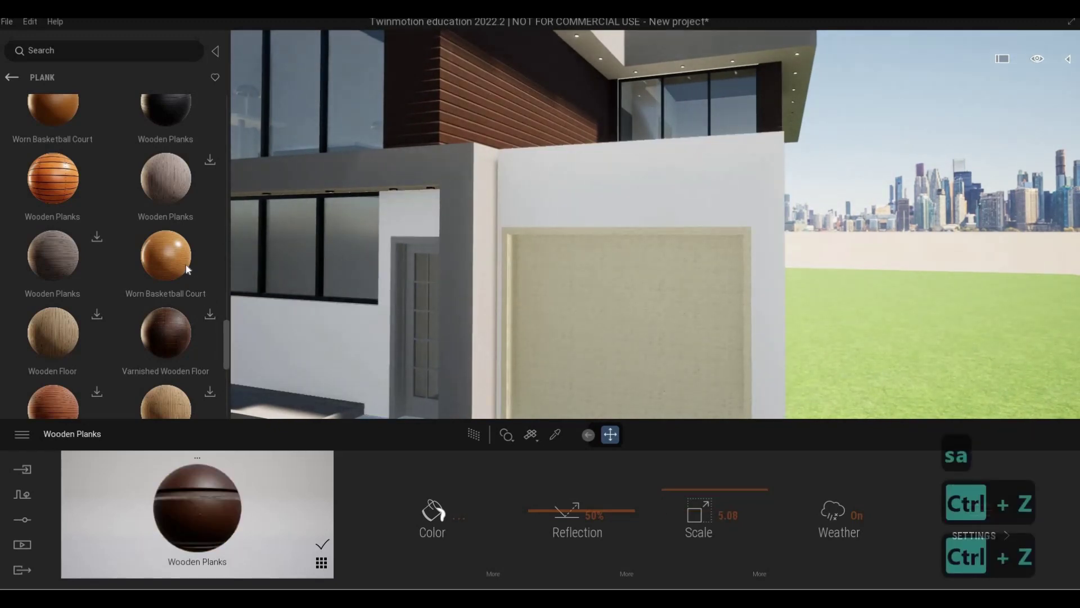
# Try the Worn Basketball Court material on the garage door at a scale of about 4.54 and undo both changes
pyautogui.moveTo(187, 268); pyautogui.dragTo(543, 318)
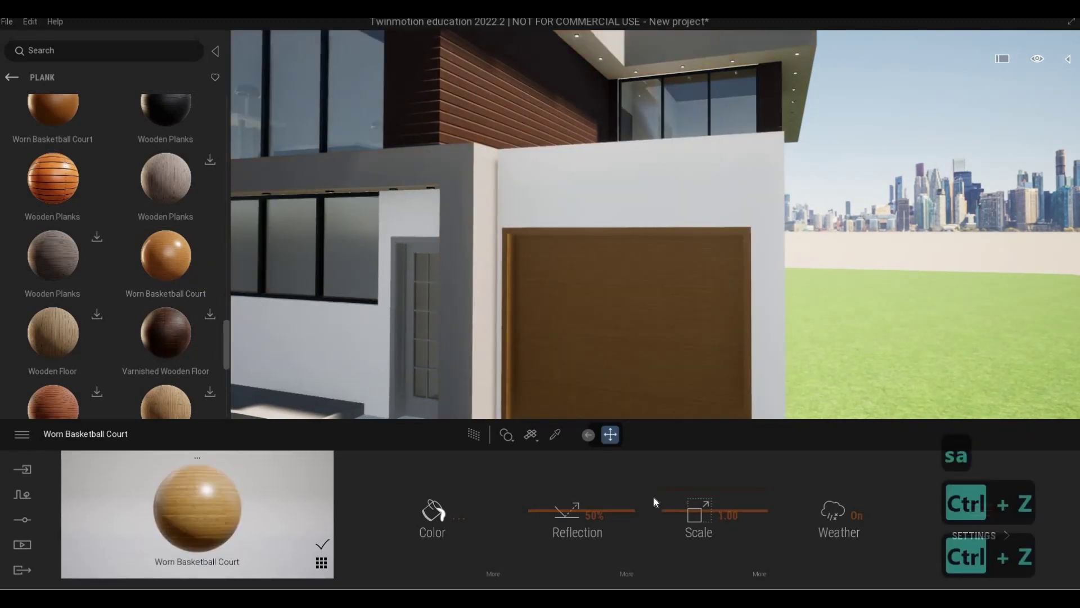
pyautogui.moveTo(671, 492); pyautogui.dragTo(666, 487)
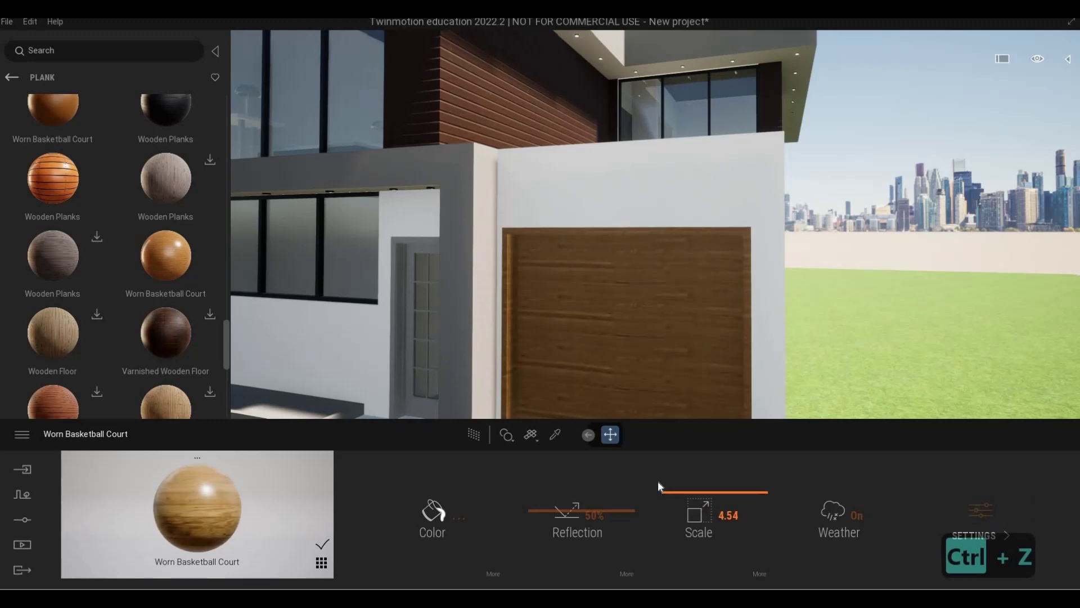
pyautogui.hotkey('ctrl', 'z')
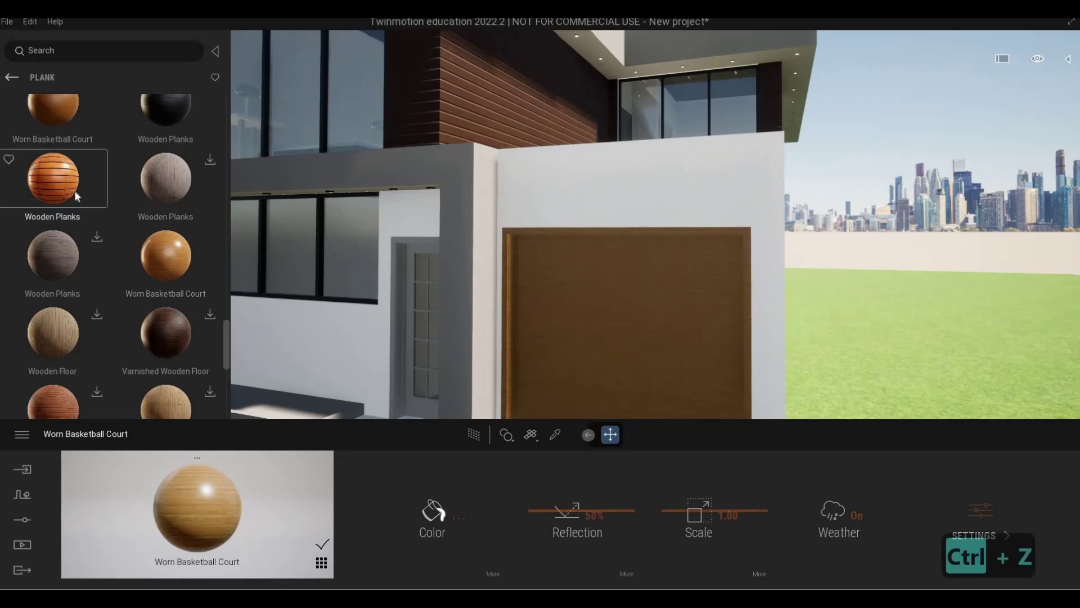
pyautogui.hotkey('ctrl', 'z')
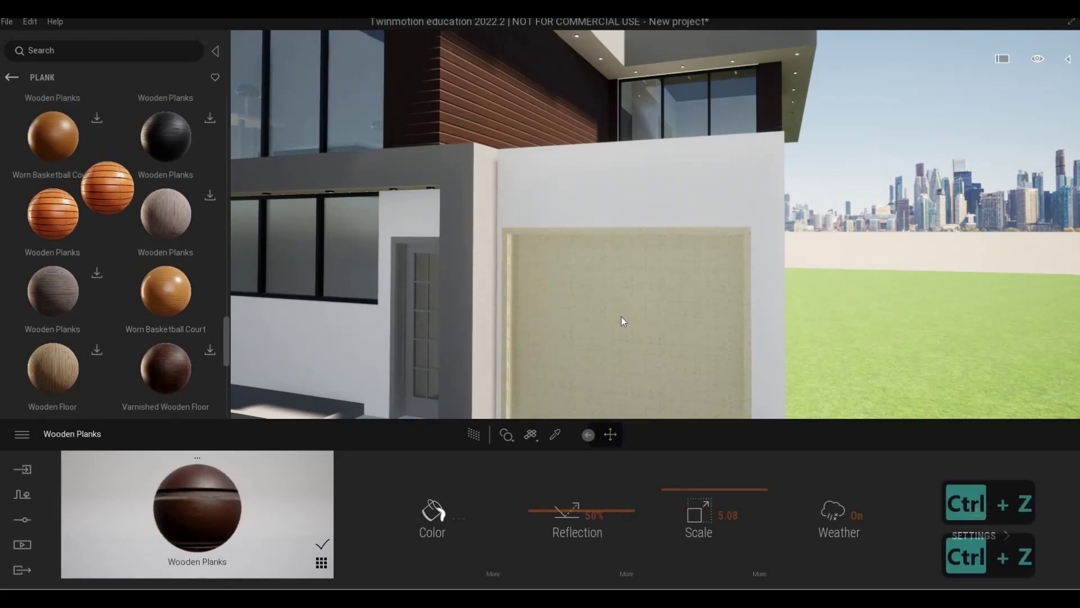
# Apply the orange Wooden Planks material to the garage door and set its scale to about 2.91
pyautogui.click(619, 319)
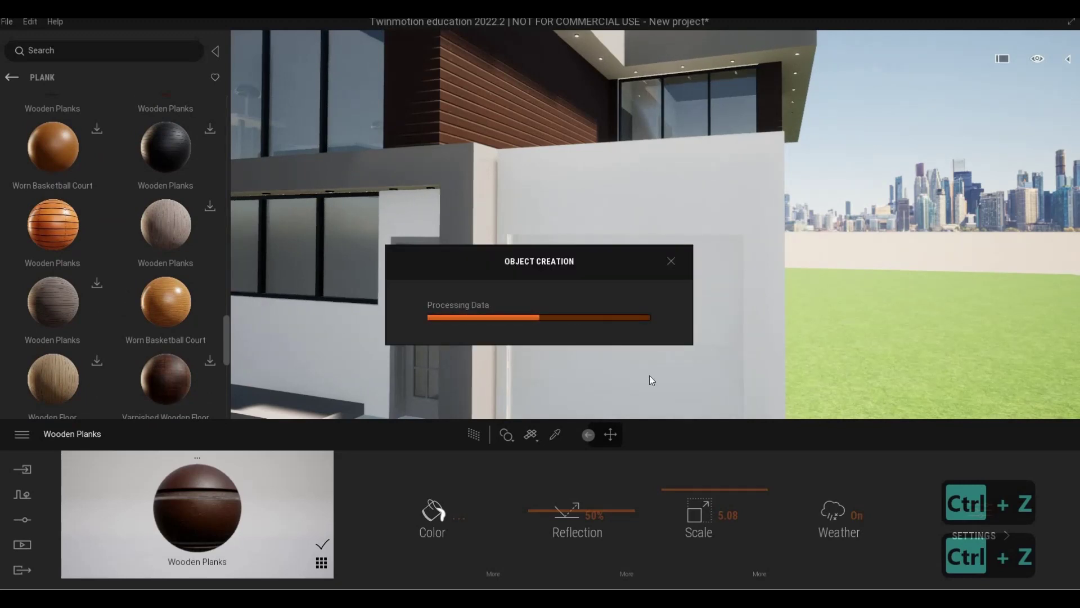
pyautogui.moveTo(710, 506)
pyautogui.mouseDown()
pyautogui.moveTo(731, 505)
pyautogui.moveTo(710, 503)
pyautogui.mouseUp()
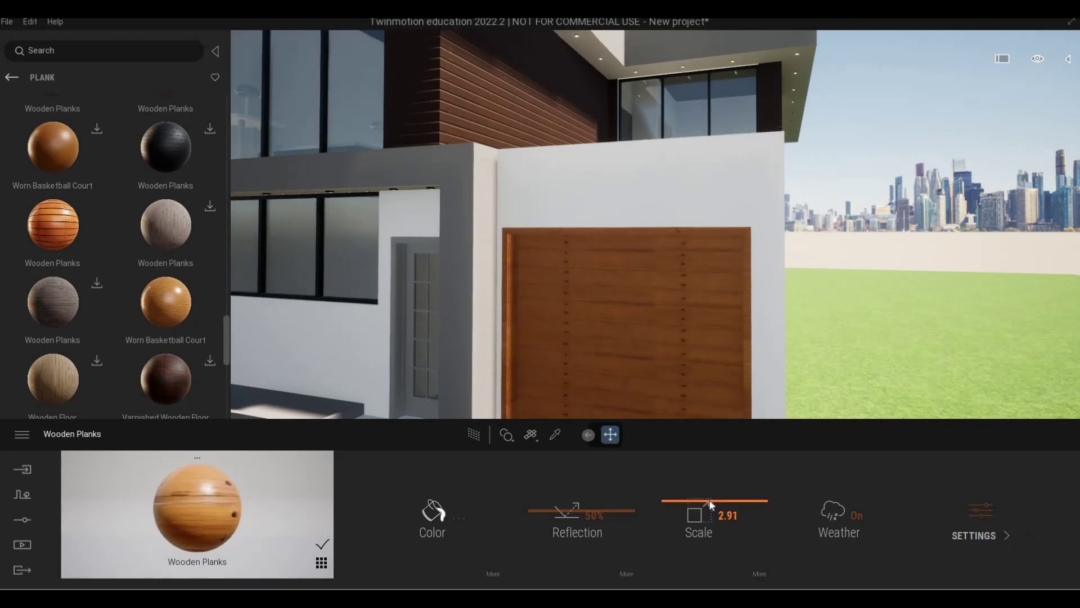
# Undo the orange Wooden Planks material and scale on the garage door, including a stray try on the white ground-floor walls
pyautogui.hotkey('ctrl', 'z')
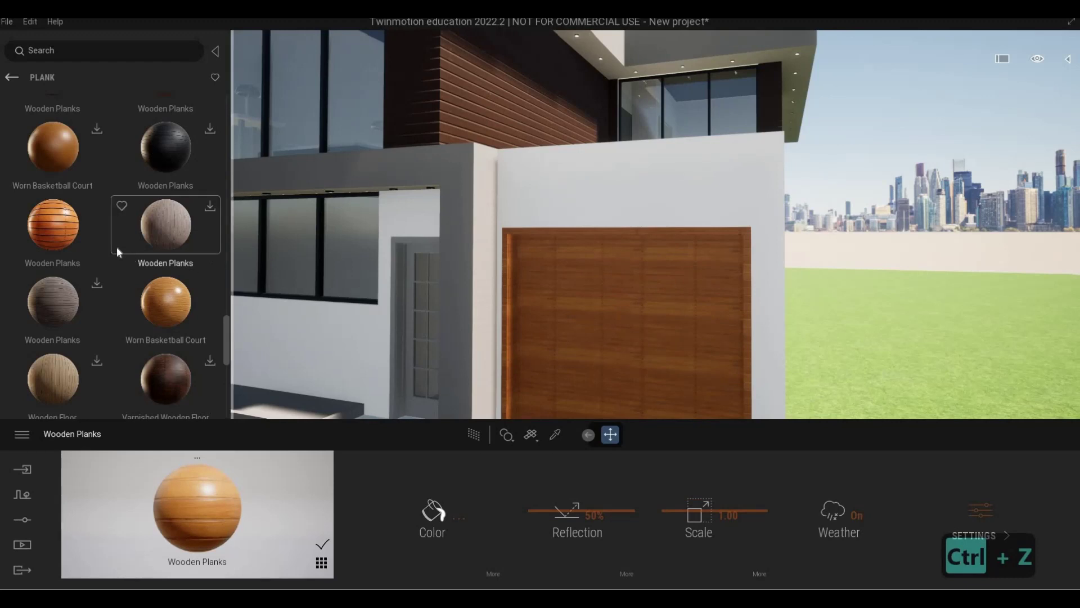
pyautogui.hotkey('ctrl', 'z')
pyautogui.click(604, 211)
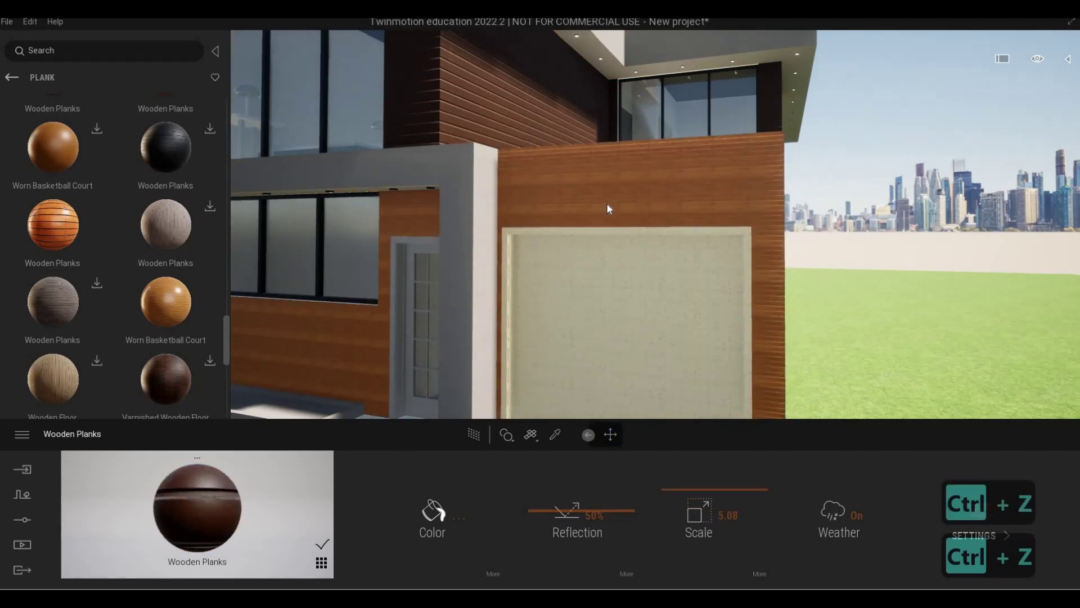
pyautogui.hotkey('ctrl', 'z')
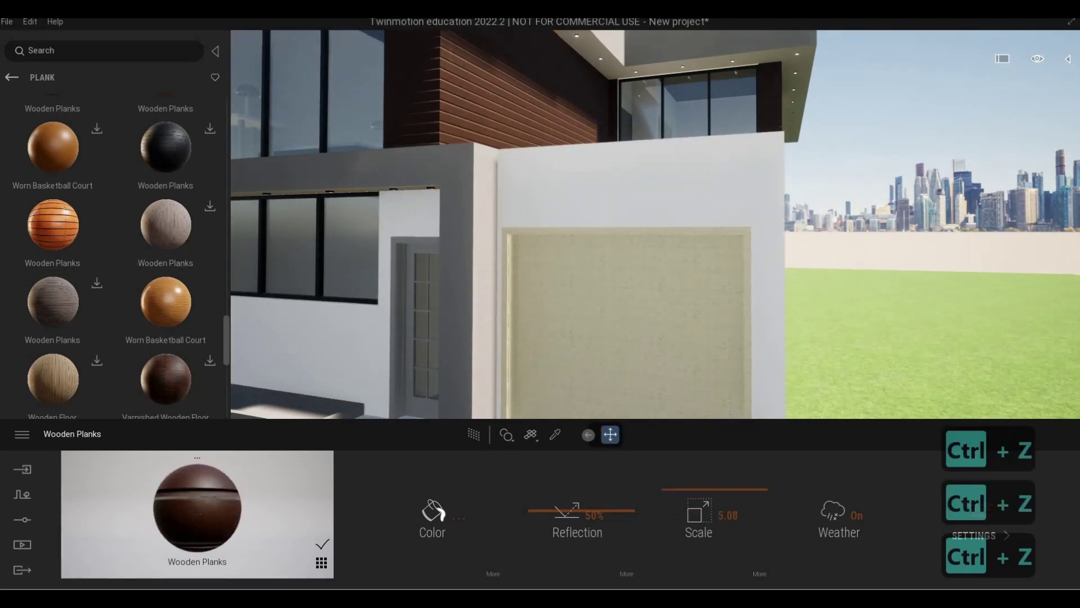
# Download the light Wooden Floor, Painted Garage Door and plain grey-brown Old Wooden Floor surfaces from the Plank category
pyautogui.press('a')
pyautogui.press('e')
pyautogui.press('w')
pyautogui.press('w')
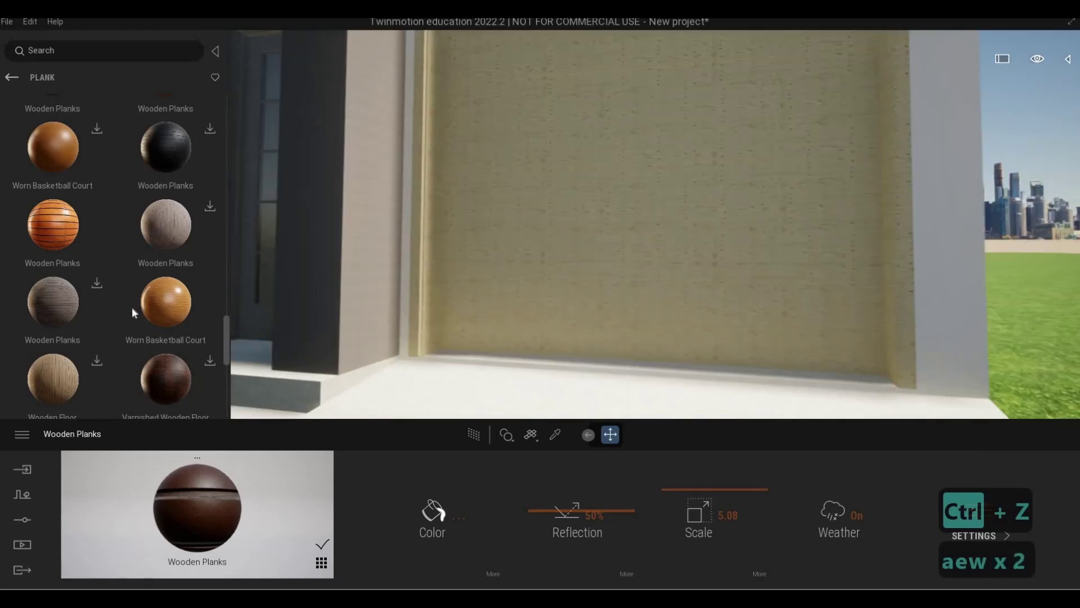
pyautogui.scroll(-5, 134, 313)
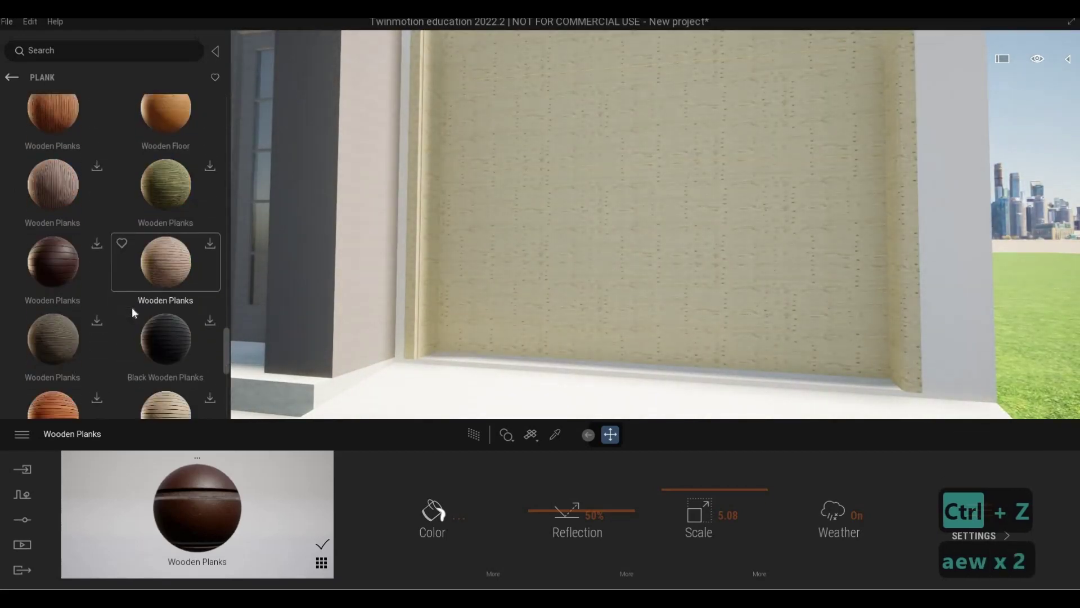
pyautogui.scroll(-3, 132, 308)
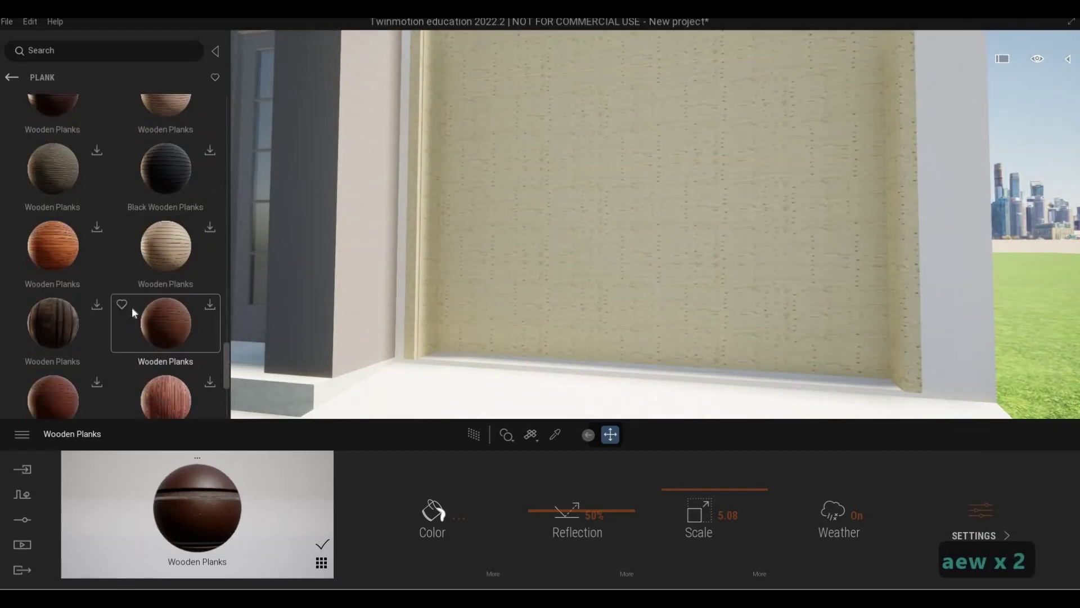
pyautogui.scroll(-6, 132, 306)
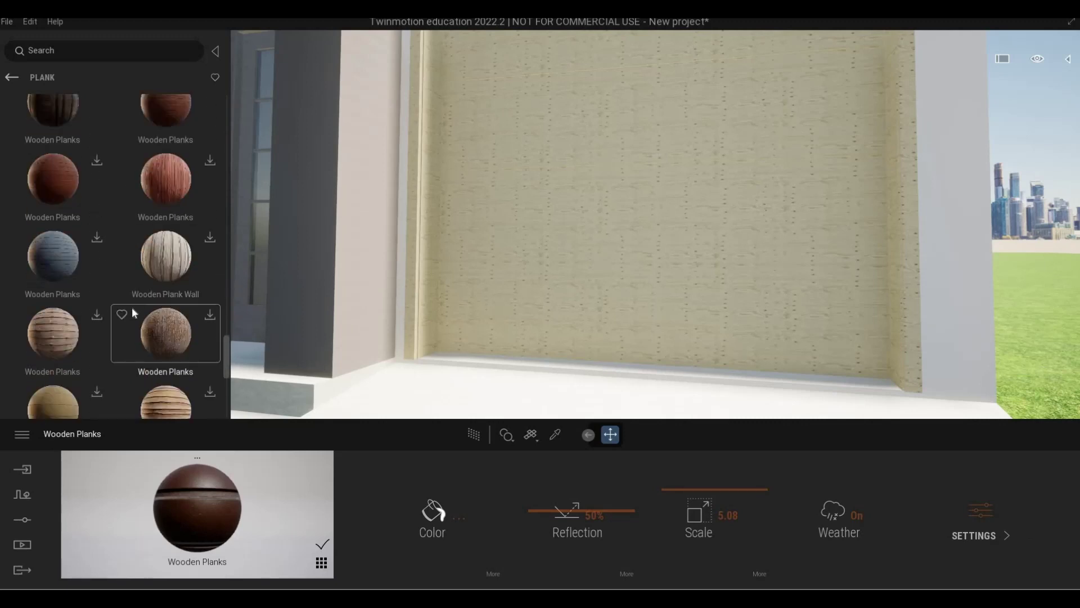
pyautogui.scroll(-6, 131, 306)
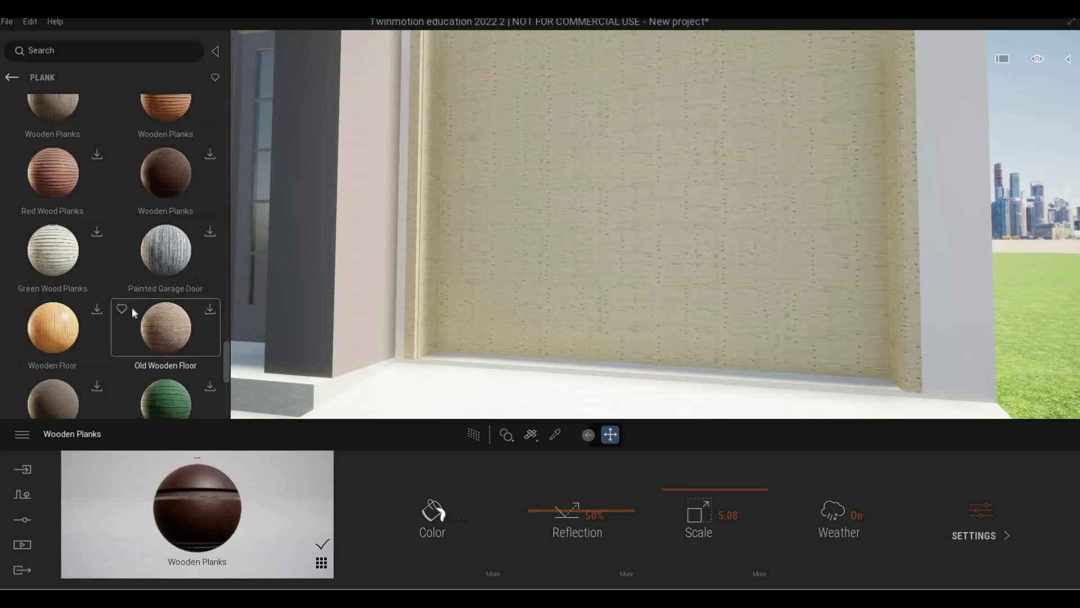
pyautogui.scroll(-1, 131, 306)
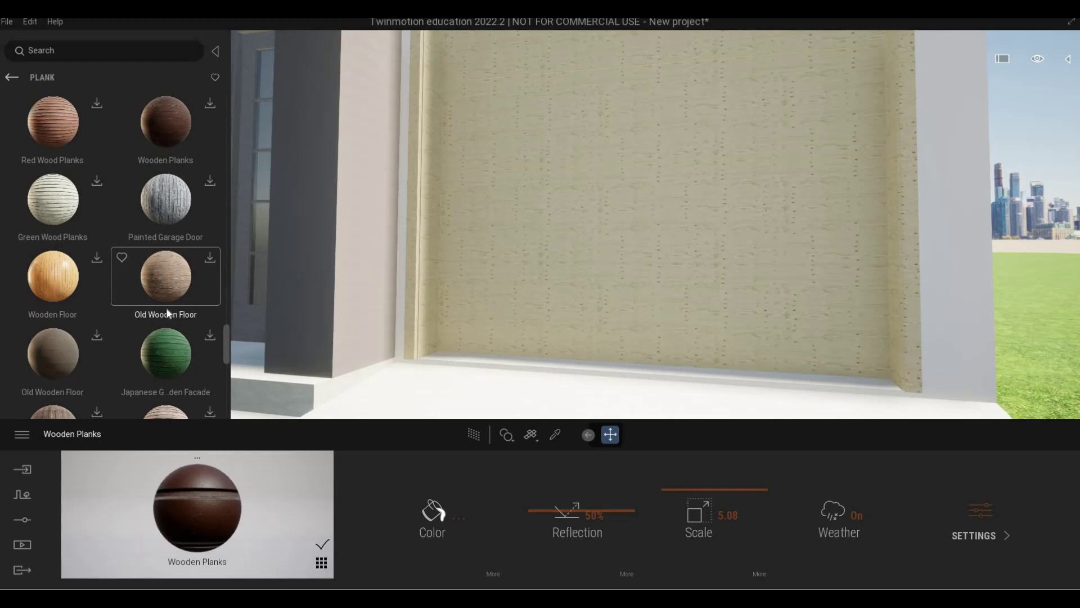
pyautogui.press('a')
pyautogui.press('d')
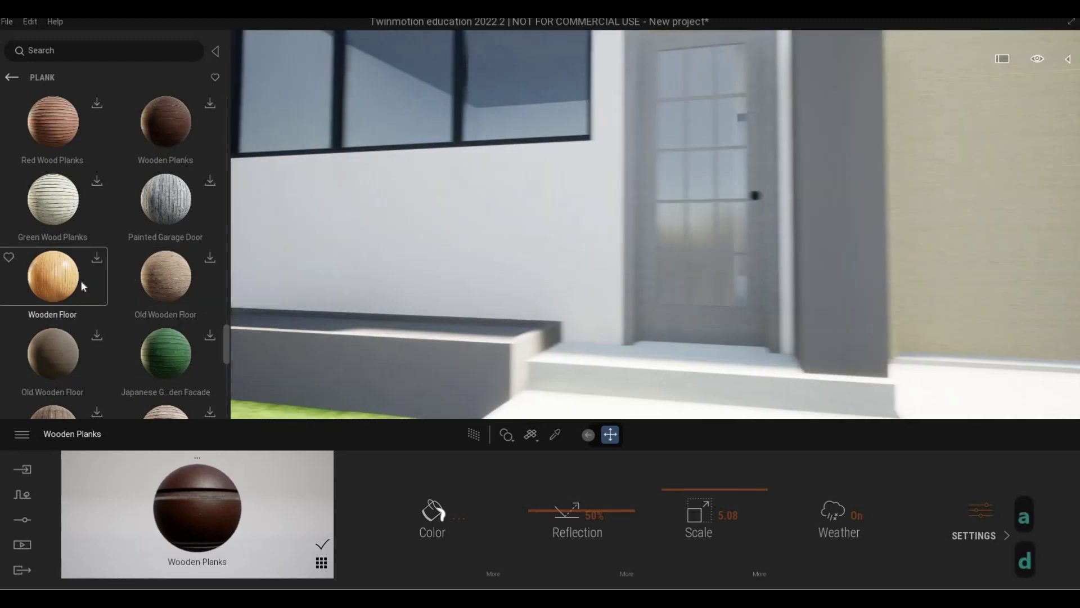
pyautogui.press('d')
pyautogui.scroll(-1, 49, 242)
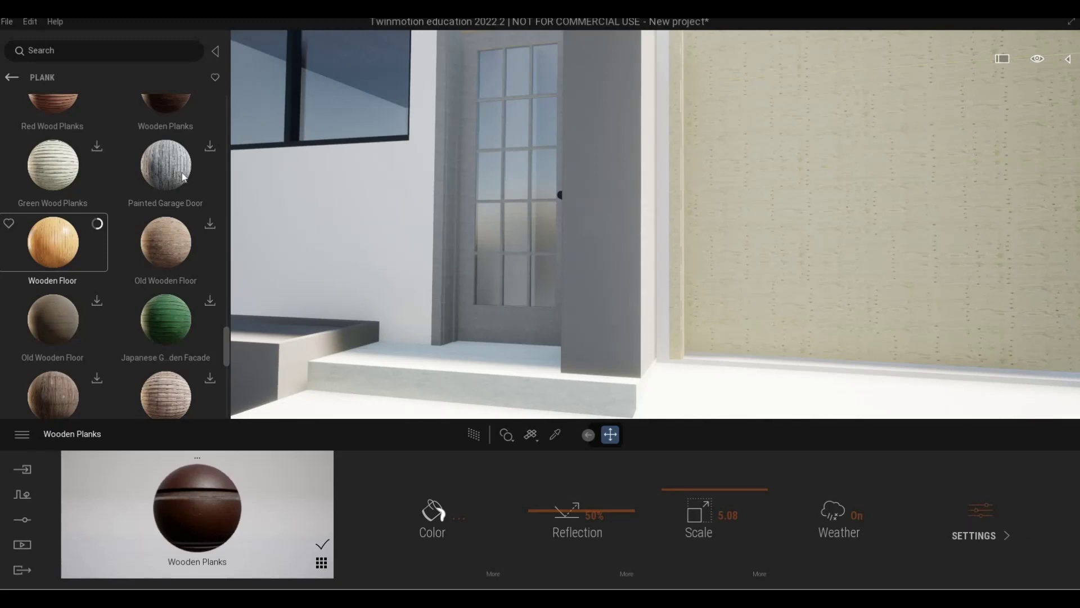
pyautogui.click(211, 150)
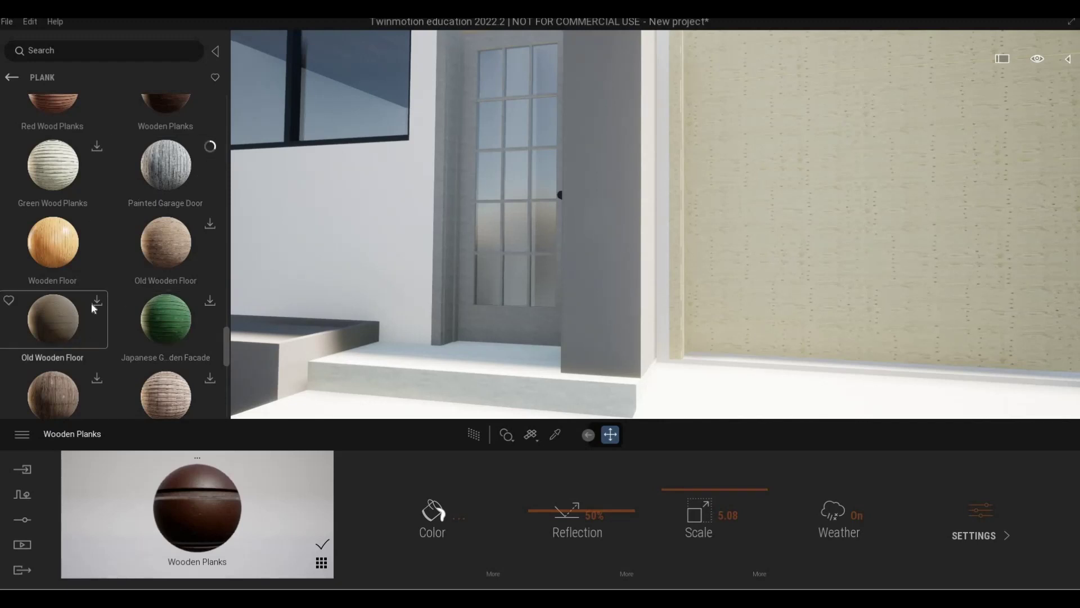
pyautogui.click(67, 325)
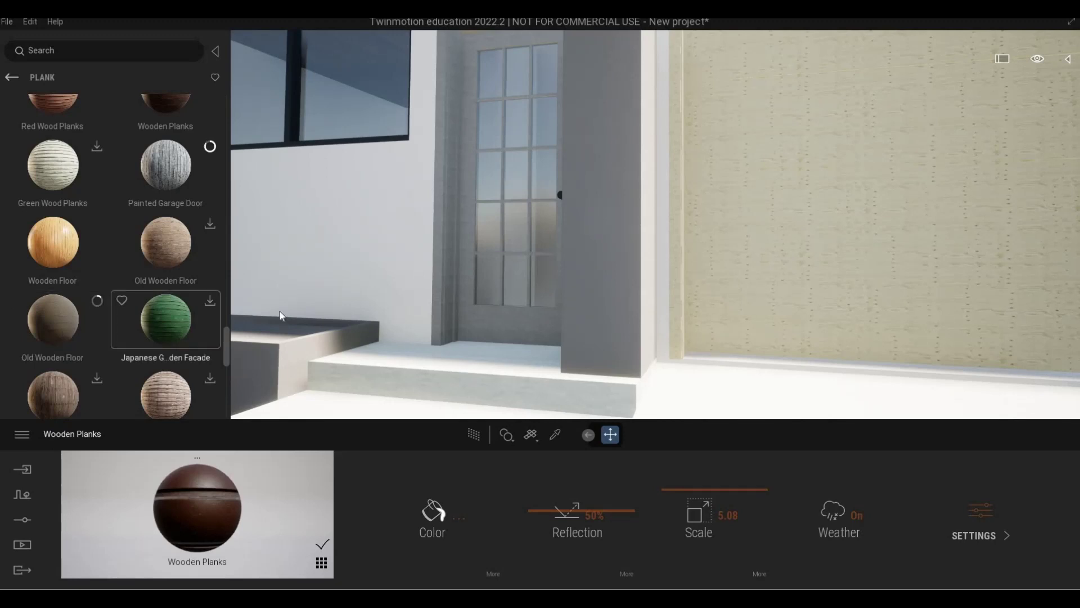
# Apply the Painted Garage Door material to the garage door at the front of the house
pyautogui.press('s')
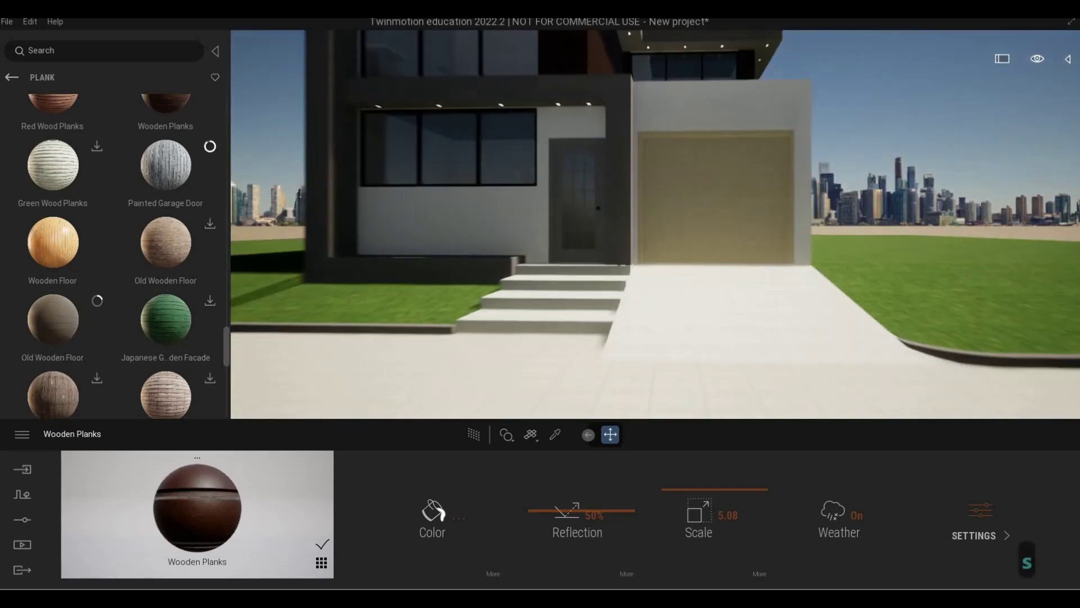
pyautogui.press('w')
pyautogui.press('w')
pyautogui.press('q')
pyautogui.press('d')
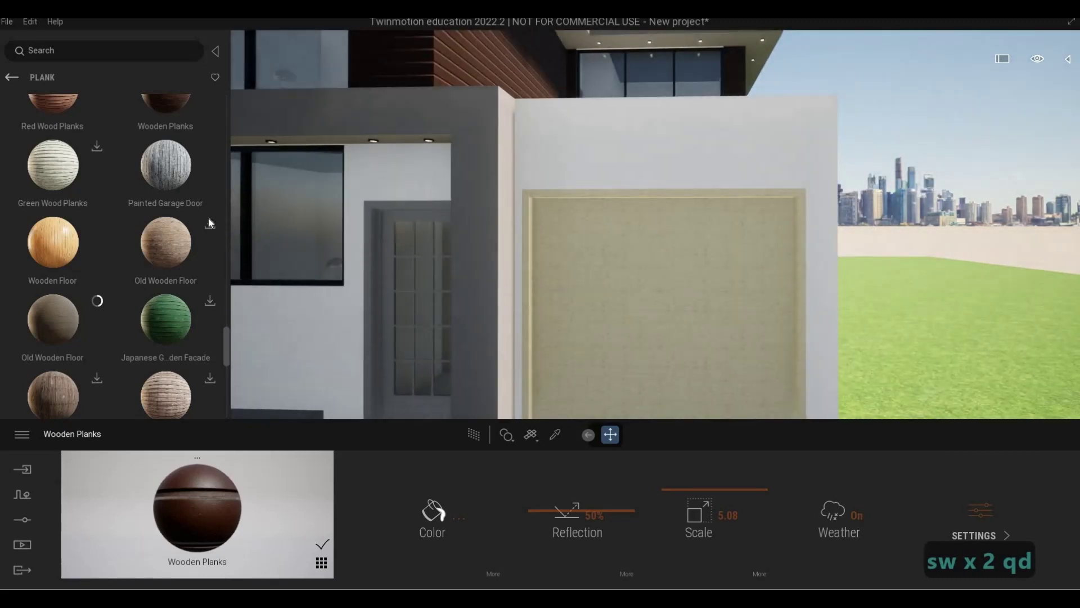
pyautogui.moveTo(204, 183)
pyautogui.mouseDown()
pyautogui.moveTo(626, 167)
pyautogui.moveTo(635, 230)
pyautogui.mouseUp()
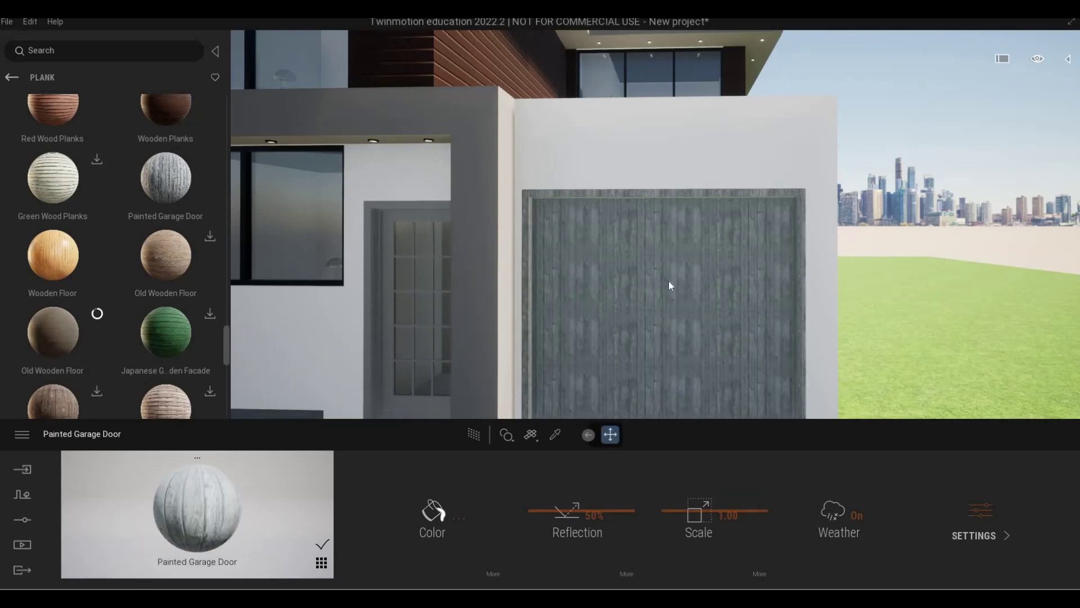
# Rotate the Painted Garage Door texture by 90° and set its scale to about 2.37
pyautogui.scroll(3, 669, 281)
pyautogui.scroll(-4, 668, 281)
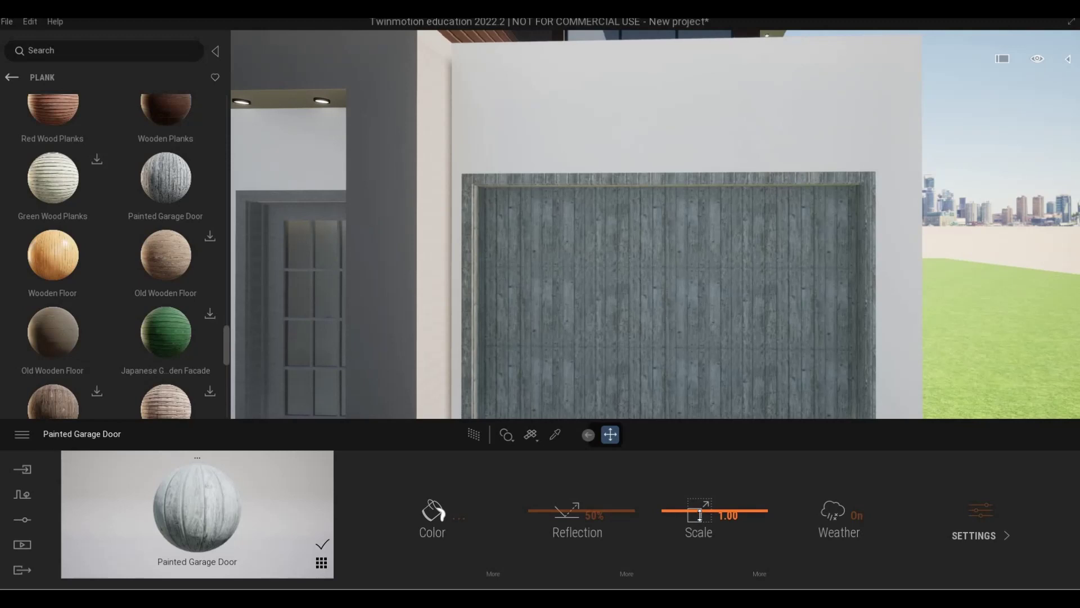
pyautogui.moveTo(699, 513); pyautogui.dragTo(729, 555)
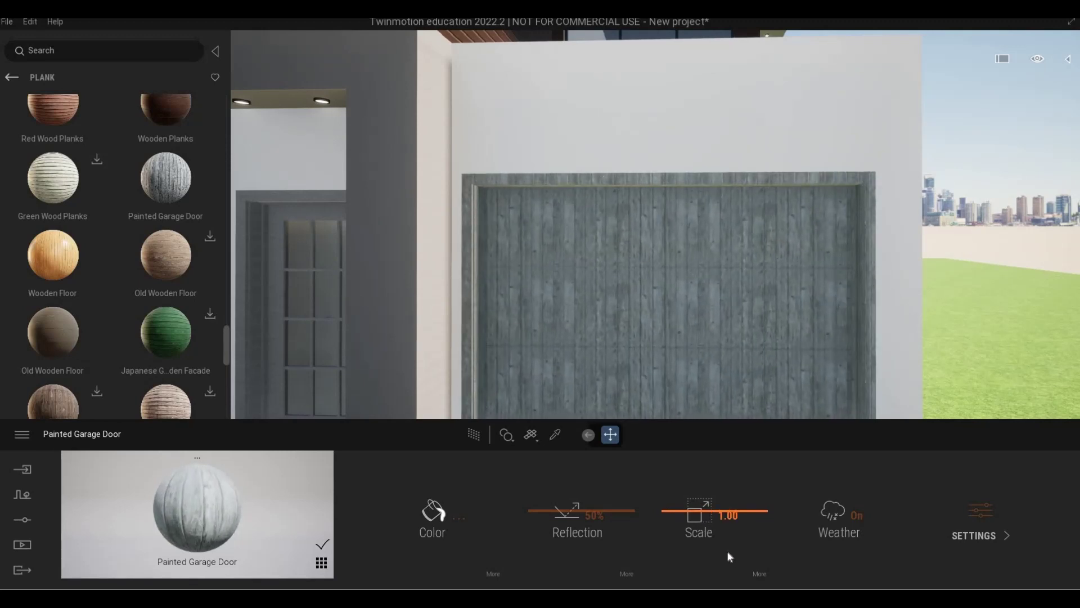
pyautogui.click(758, 571)
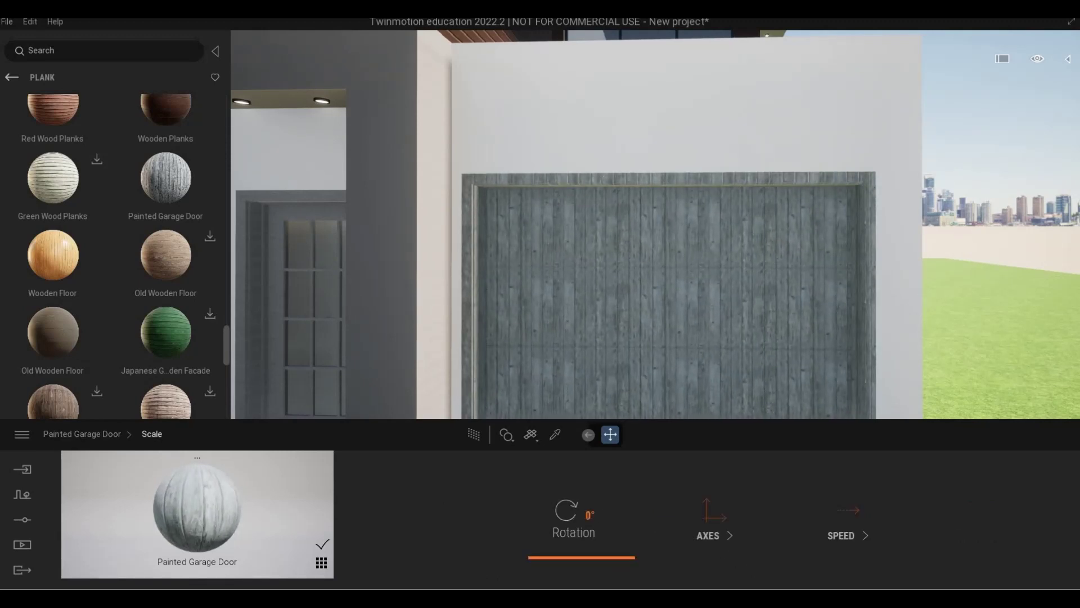
pyautogui.write('90')
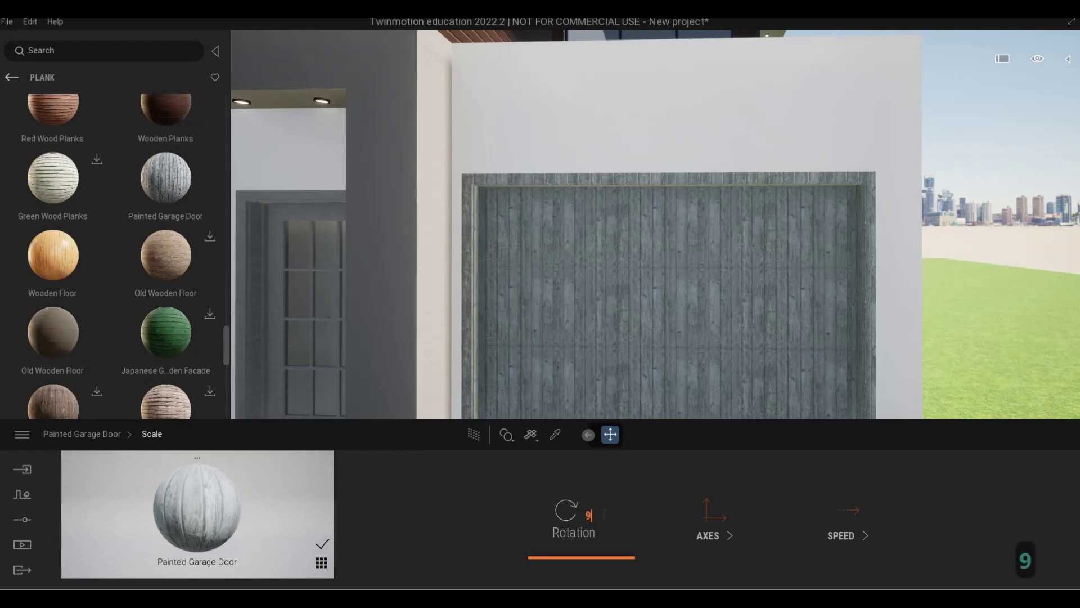
pyautogui.press('Return')
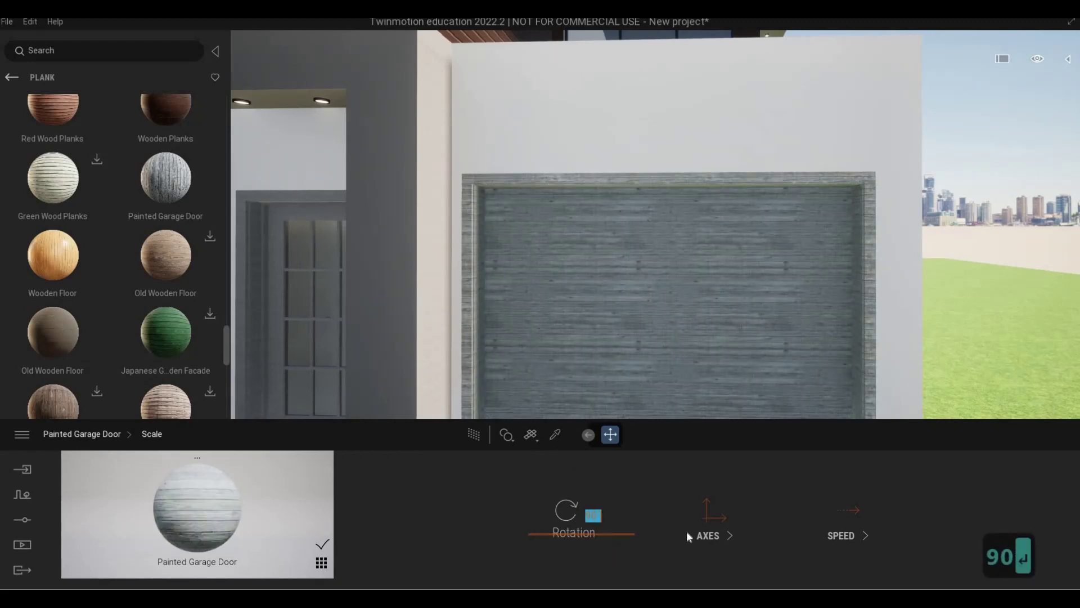
pyautogui.moveTo(692, 507); pyautogui.dragTo(693, 499)
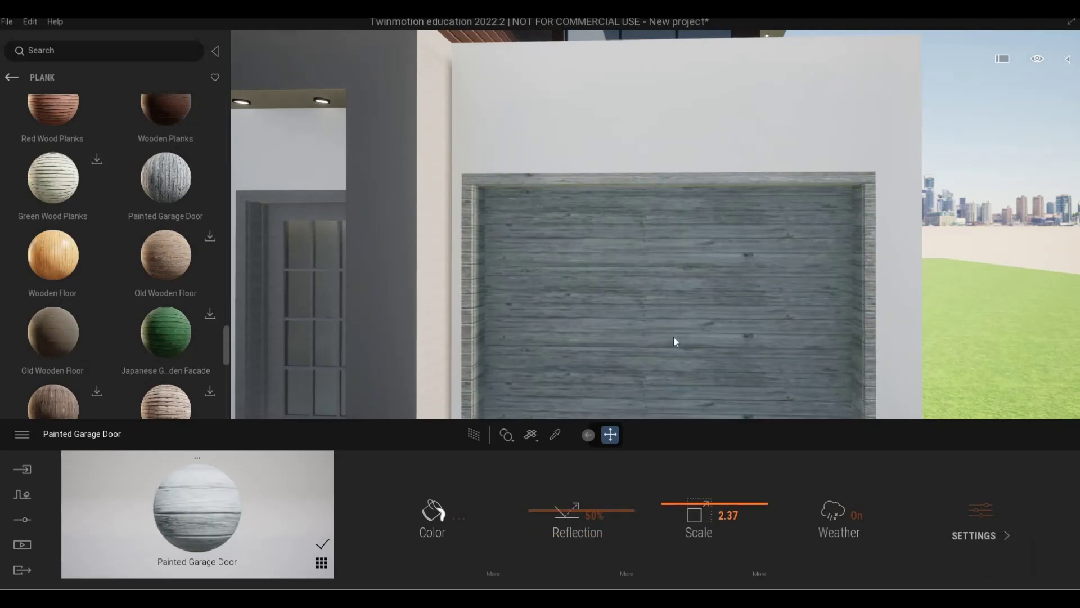
# Examine the horizontal planks on the garage door and how they fit the front facade
pyautogui.press('a')
pyautogui.press('d')
pyautogui.press('e')
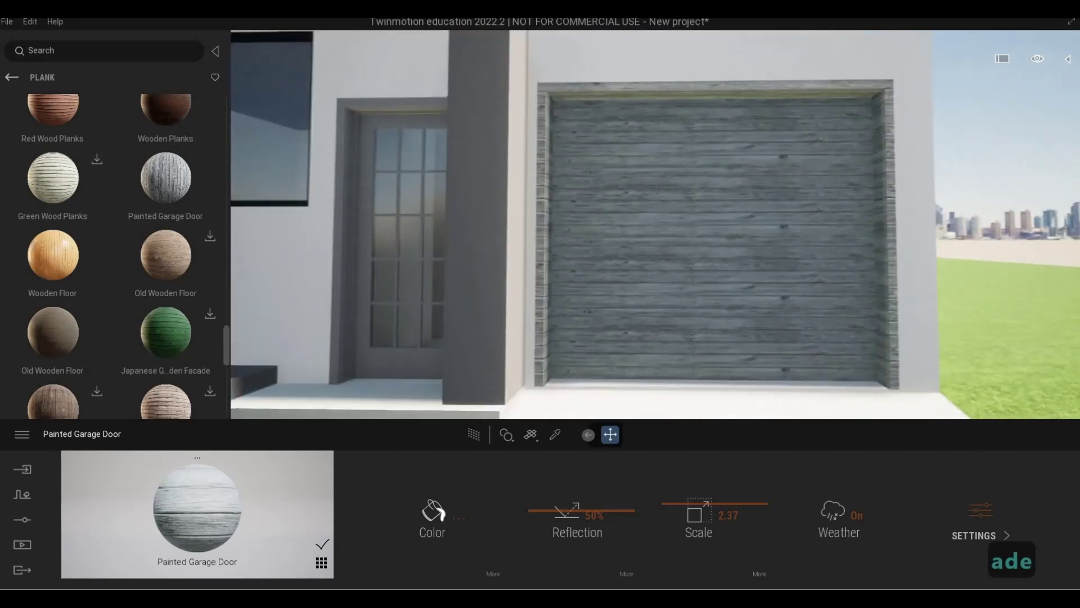
pyautogui.press('d')
pyautogui.press('w')
pyautogui.press('a')
pyautogui.press('s')
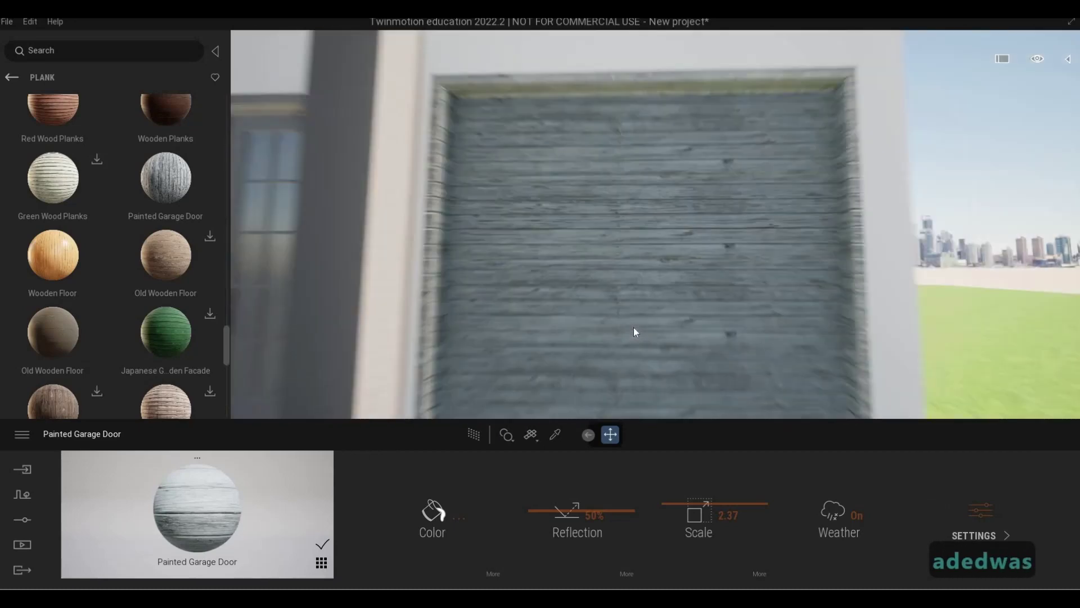
pyautogui.press('q')
pyautogui.press('a')
pyautogui.press('e')
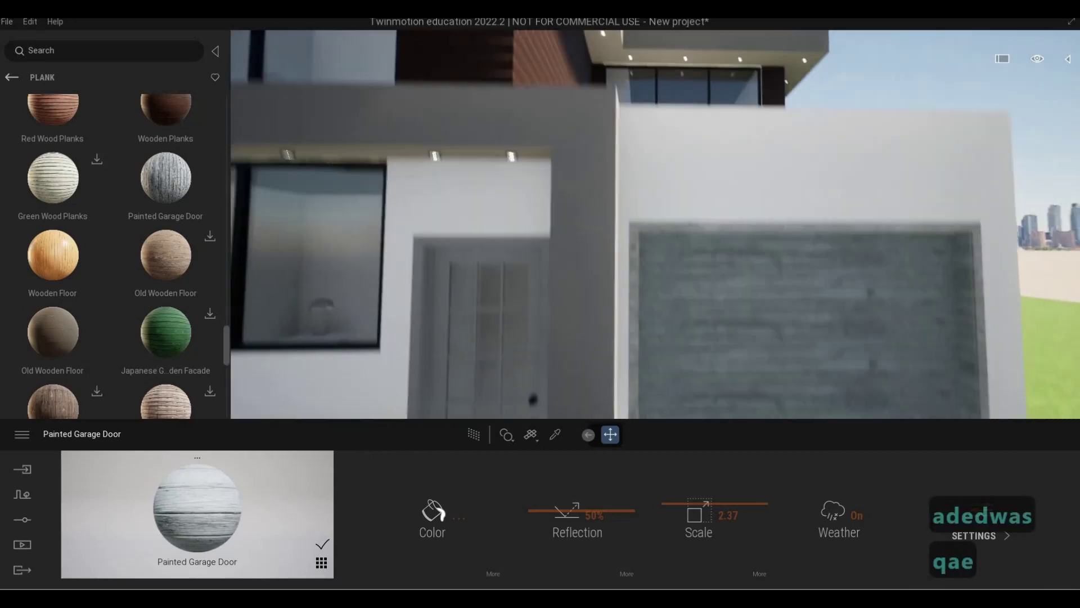
pyautogui.press('s')
pyautogui.press('a')
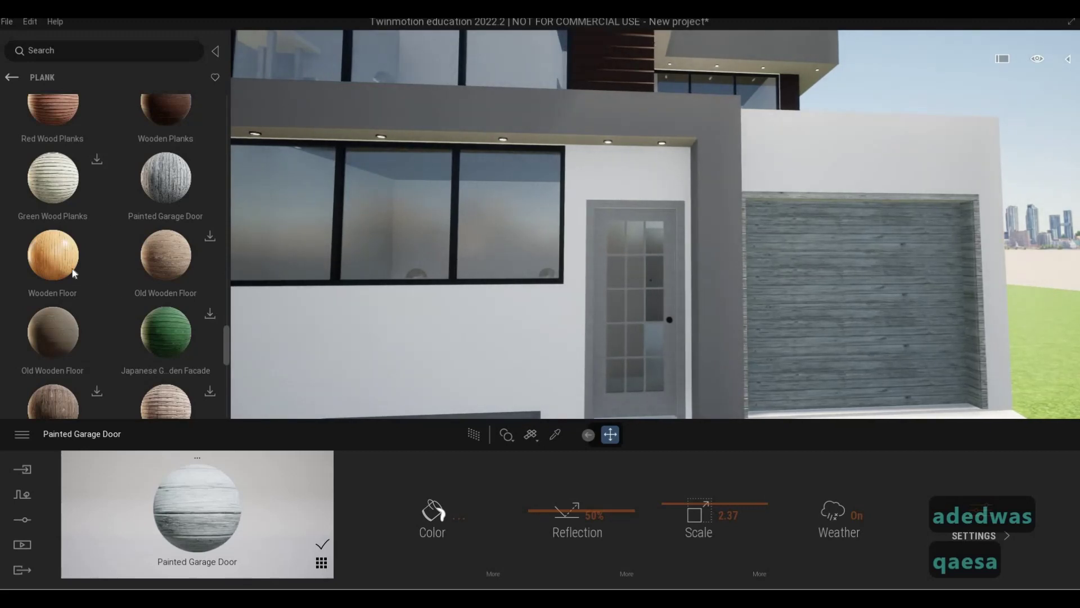
# Try the grey-brown Old Wooden Floor material on the white ground-floor walls, check it up close and undo it
pyautogui.scroll(2, 72, 275)
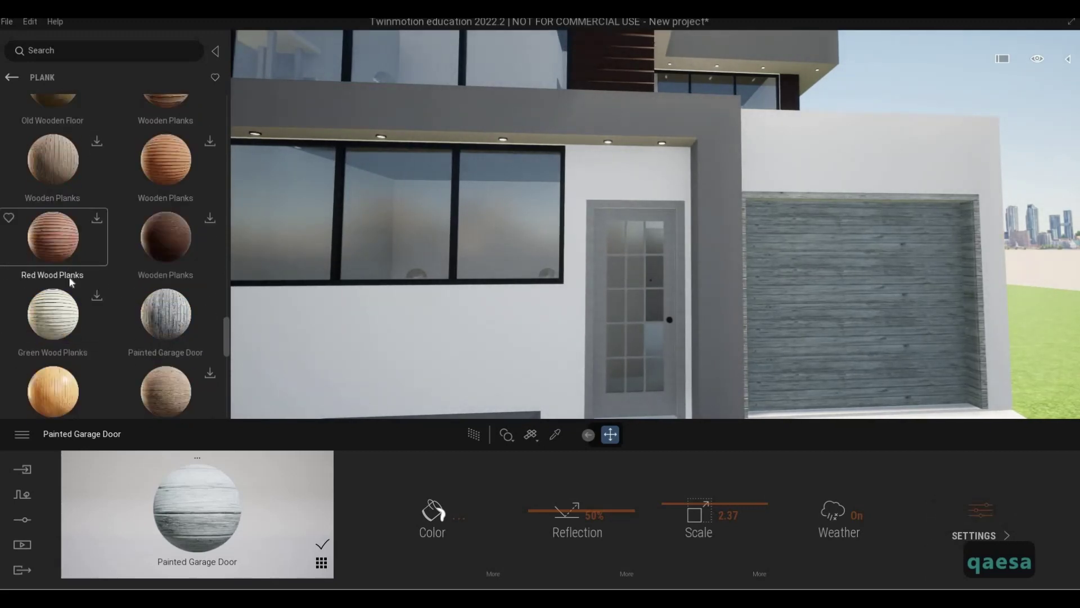
pyautogui.scroll(-3, 72, 281)
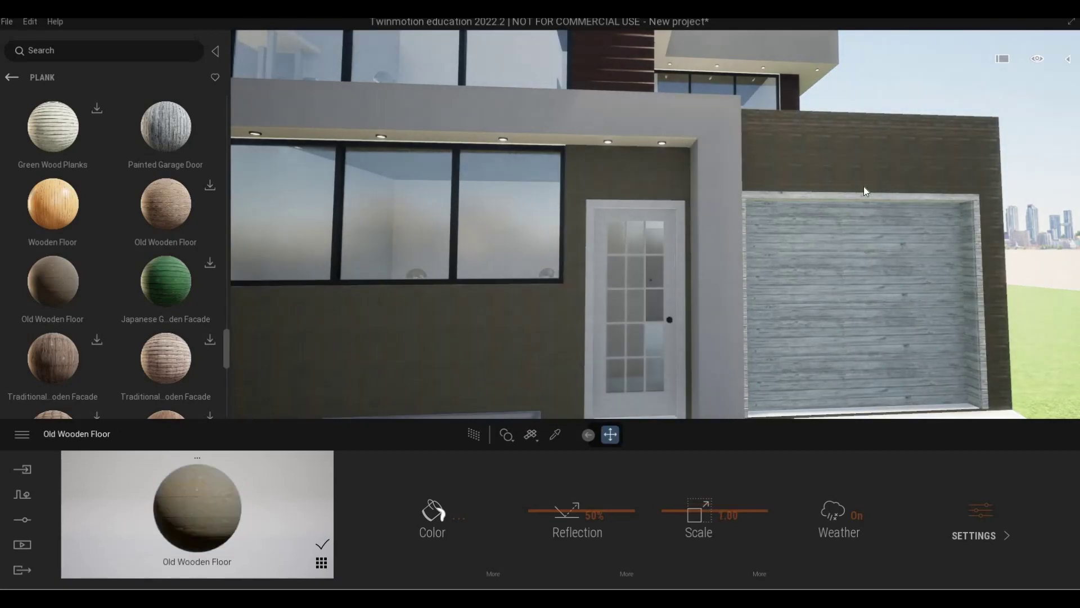
pyautogui.press('d')
pyautogui.press('w')
pyautogui.press('w')
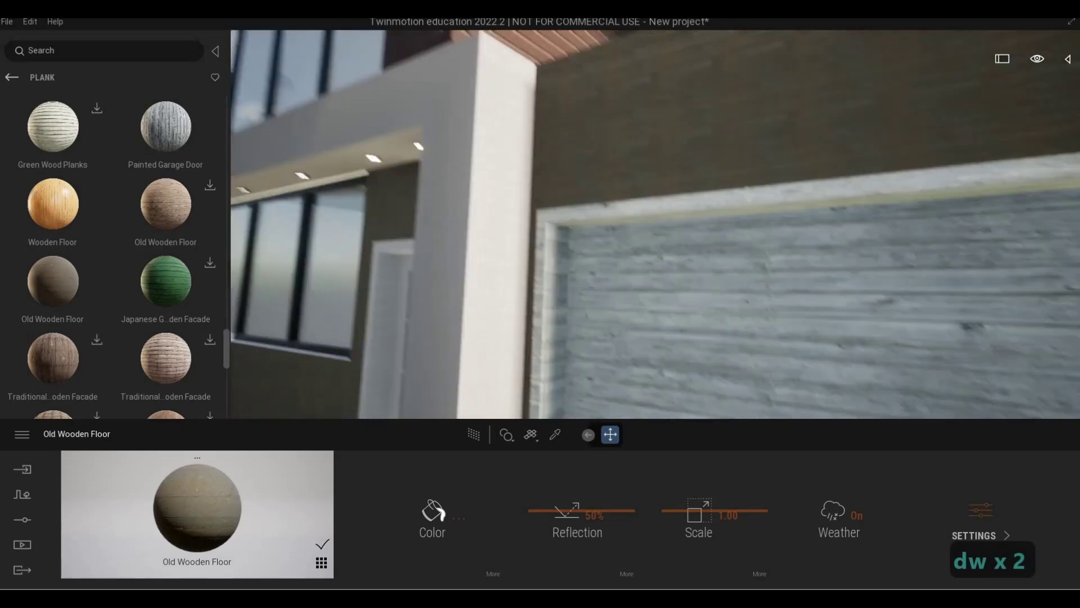
pyautogui.press('w')
pyautogui.press('q')
pyautogui.press('s')
pyautogui.press('a')
pyautogui.press('s')
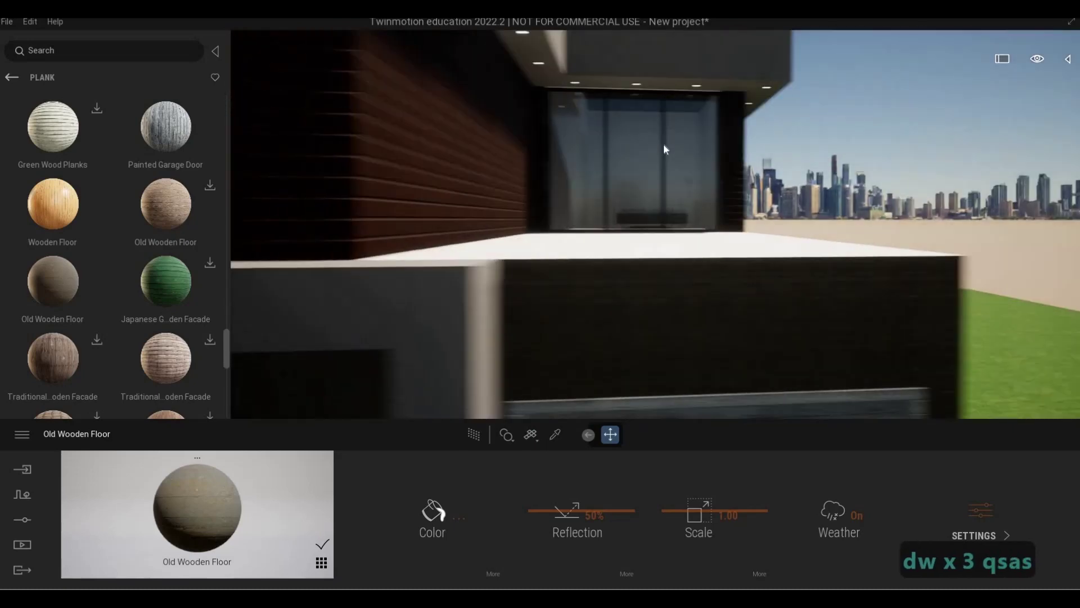
pyautogui.press('a')
pyautogui.hotkey('ctrl', 'z')
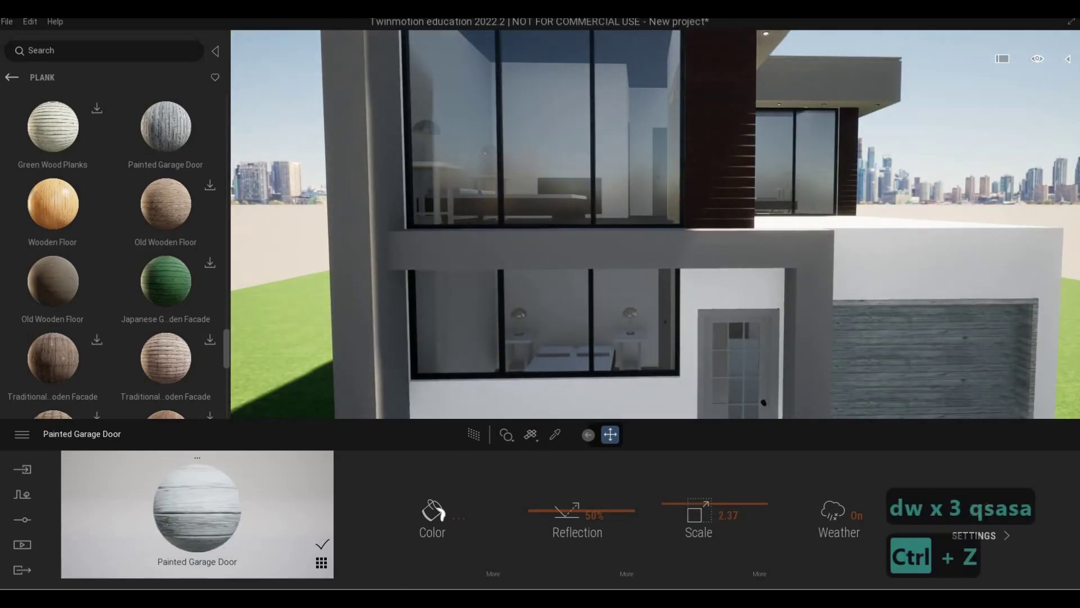
# Check the front facade and return from the Plank materials to the overview of Surfaces categories
pyautogui.press('s')
pyautogui.press('e')
pyautogui.press('d')
pyautogui.press('e')
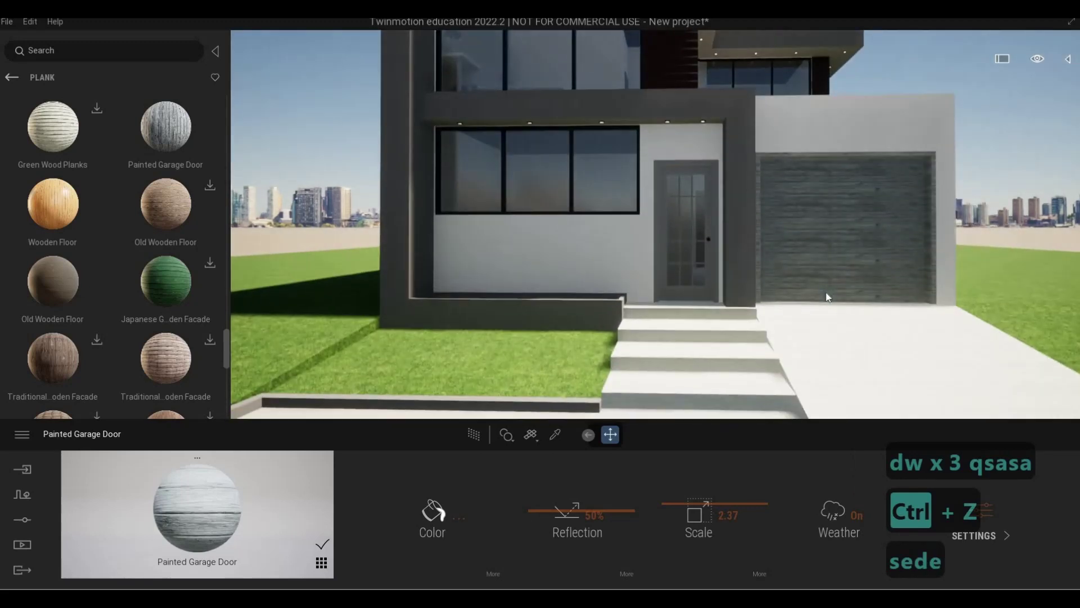
pyautogui.click(12, 77)
pyautogui.moveTo(574, 253); pyautogui.dragTo(624, 280, button='right')
pyautogui.press('w')
pyautogui.press('q')
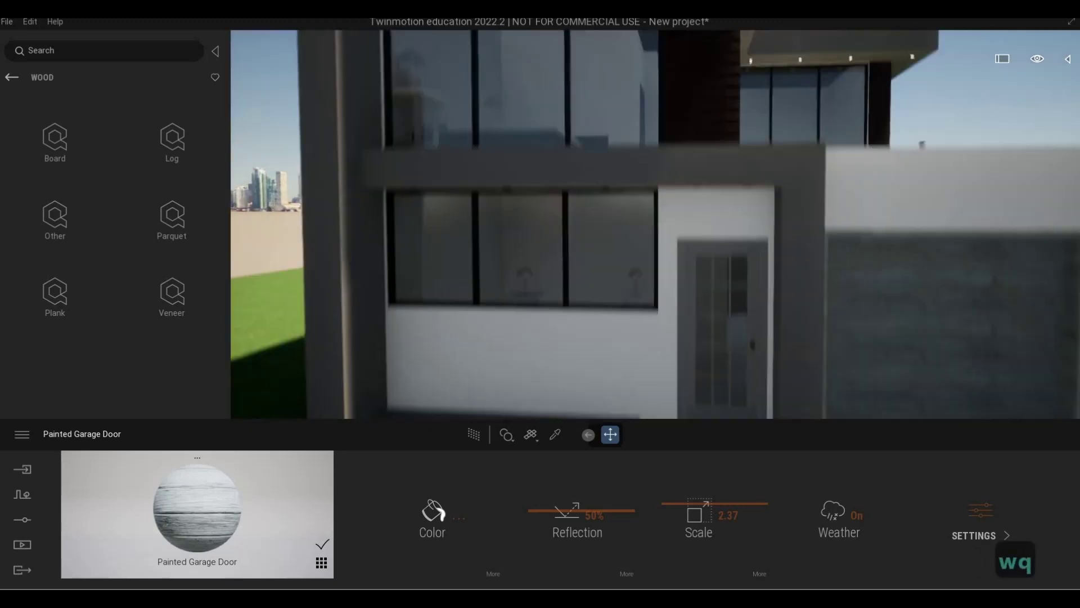
pyautogui.press('w')
pyautogui.press('q')
pyautogui.press('e')
pyautogui.press('w')
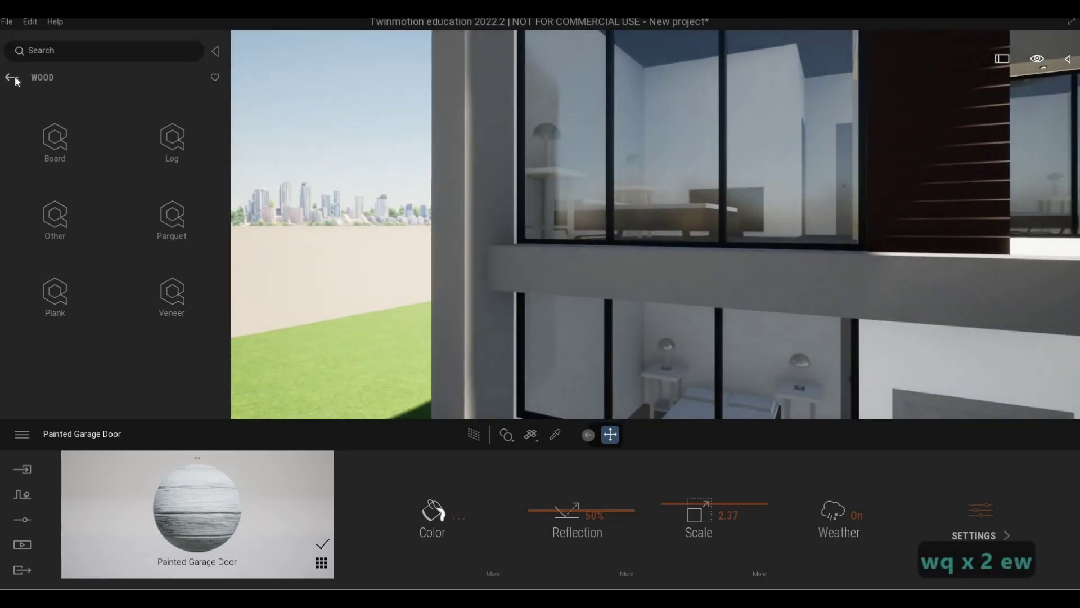
pyautogui.click(15, 75)
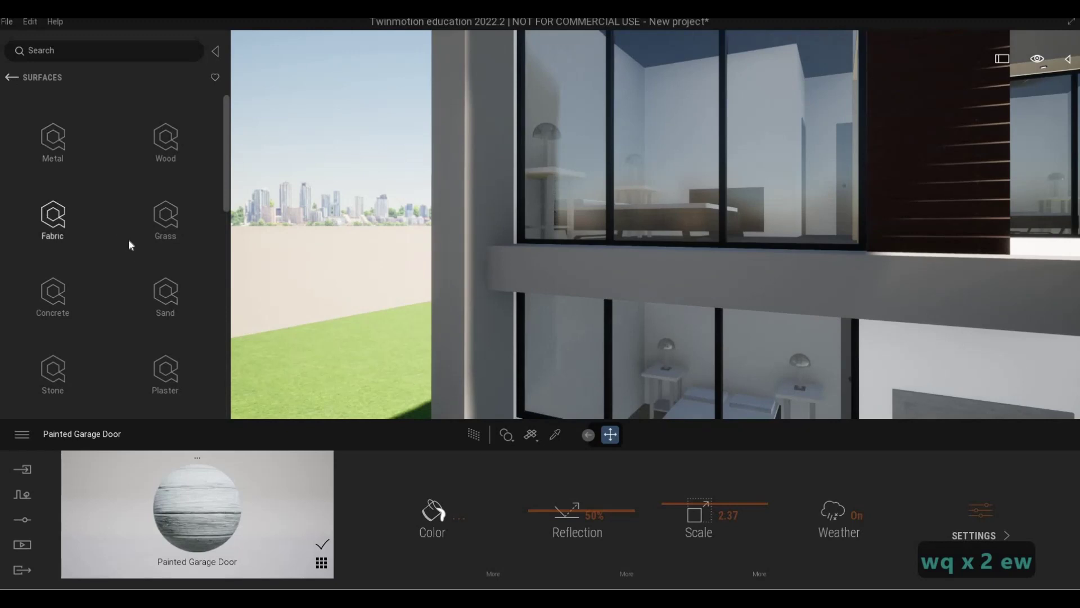
# Download the smooth grey Stucco Facade material from the Painted plaster surfaces
pyautogui.scroll(-1, 128, 256)
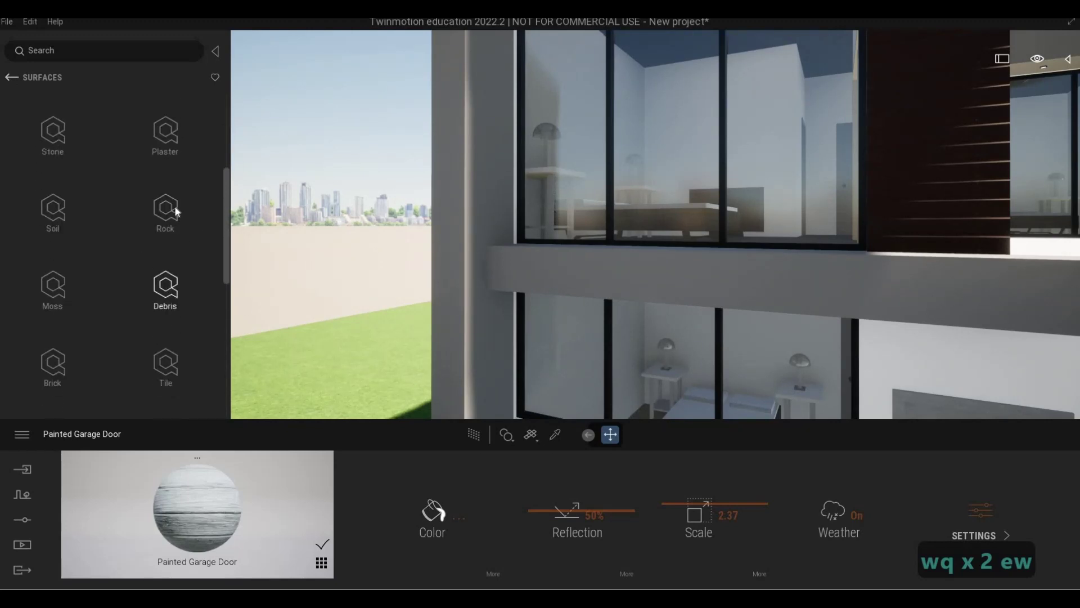
pyautogui.click(166, 284)
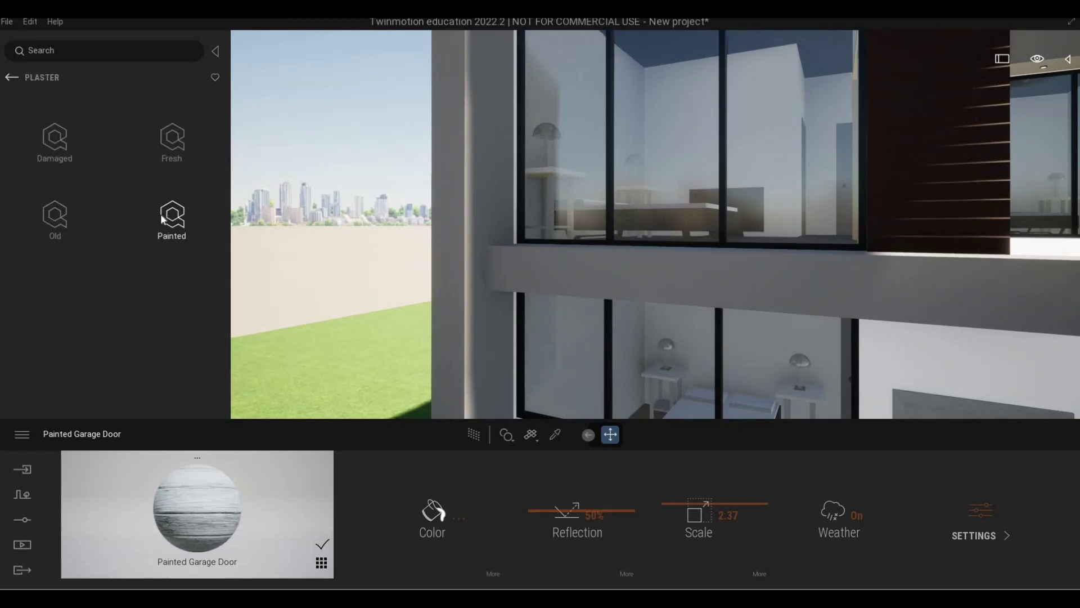
pyautogui.click(164, 216)
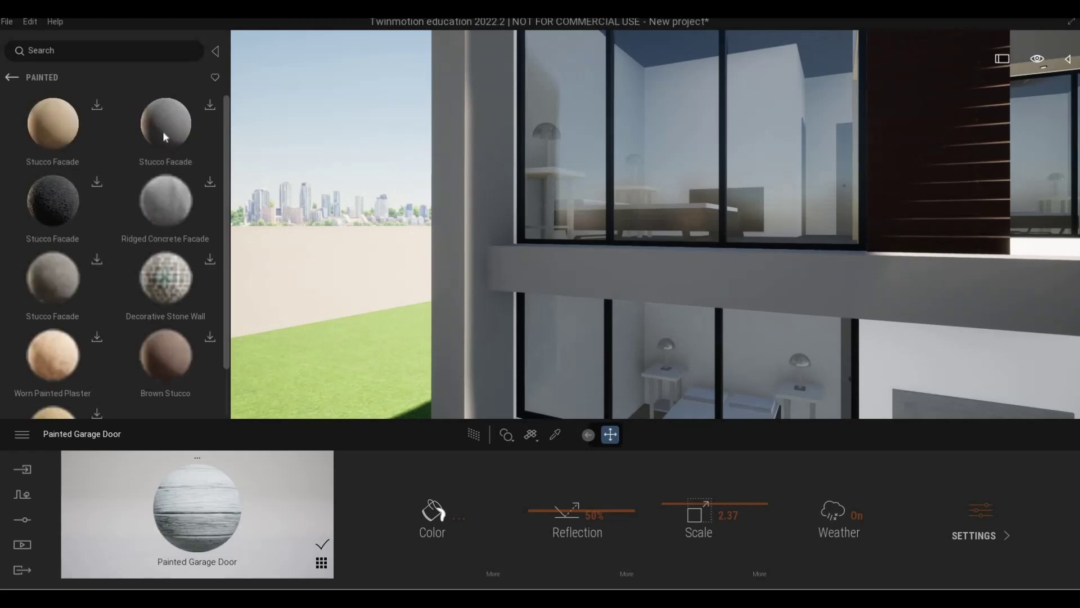
pyautogui.press('a')
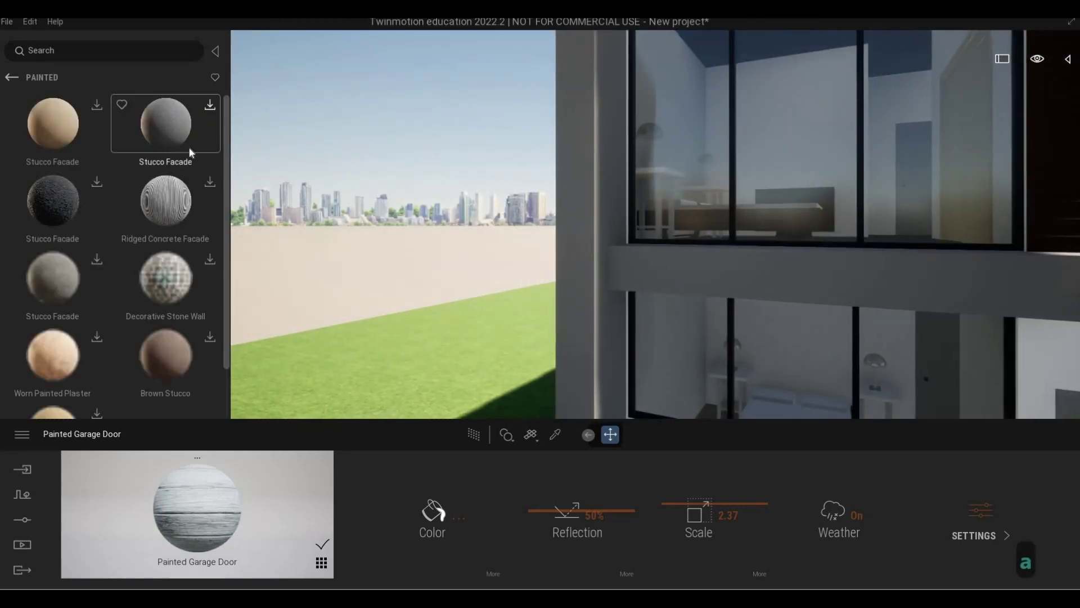
pyautogui.click(208, 106)
pyautogui.press('s')
pyautogui.press('d')
# Browse the Painted plaster materials and apply the smooth grey Stucco Facade to the dark grey frame of the front facade
pyautogui.scroll(-2, 130, 240)
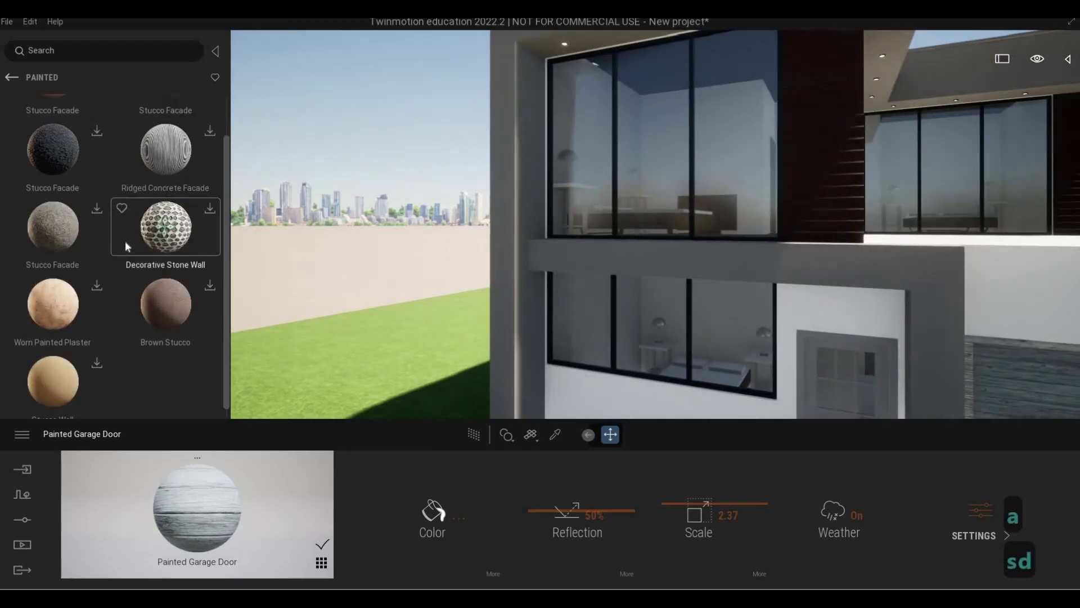
pyautogui.scroll(2, 125, 241)
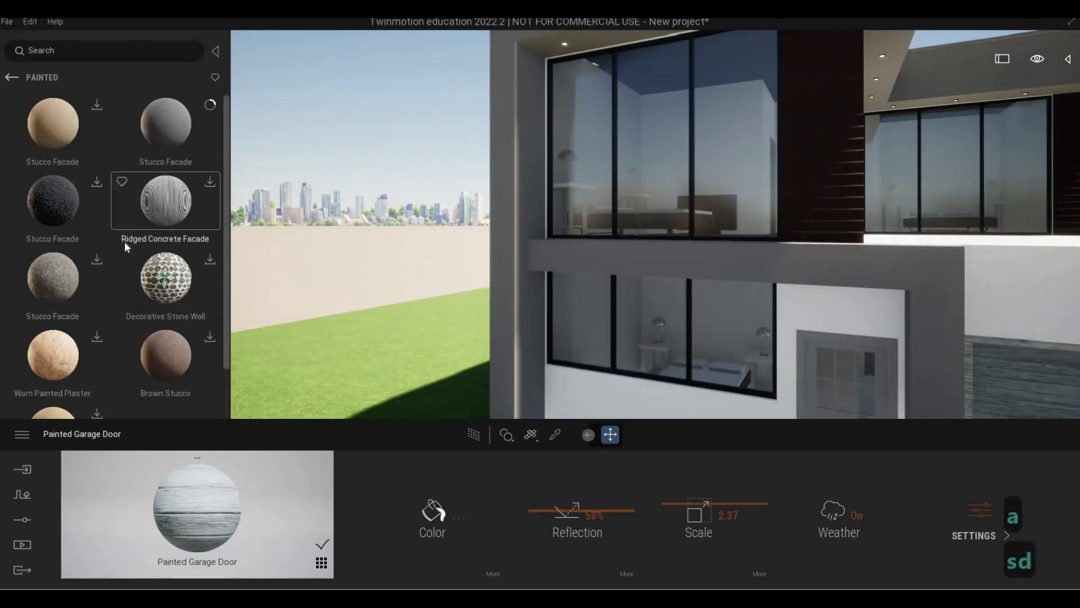
pyautogui.scroll(-2, 124, 242)
pyautogui.scroll(-5, 124, 242)
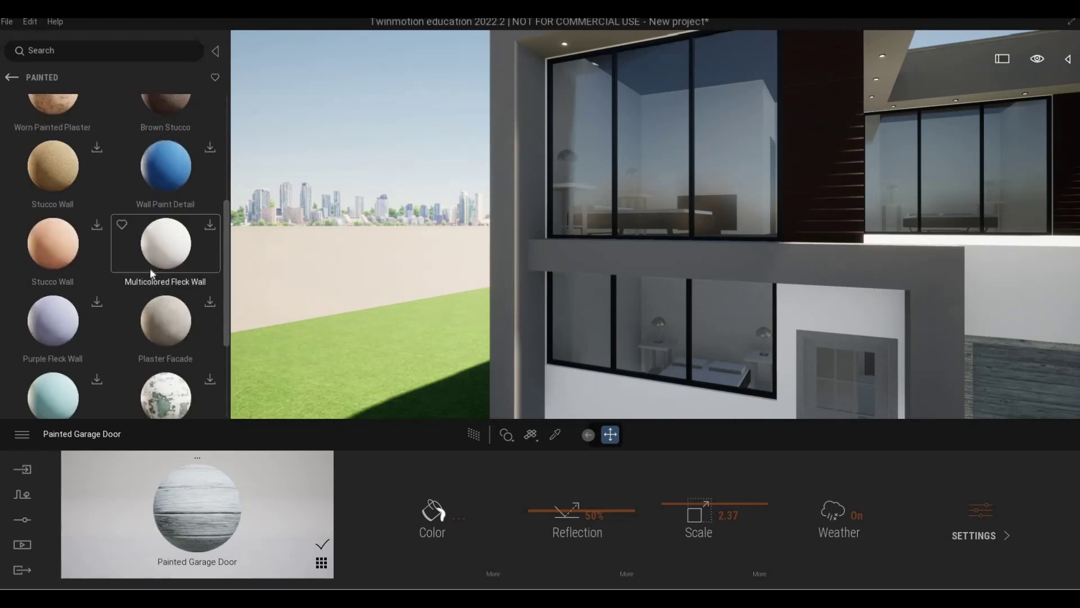
pyautogui.scroll(-2, 208, 290)
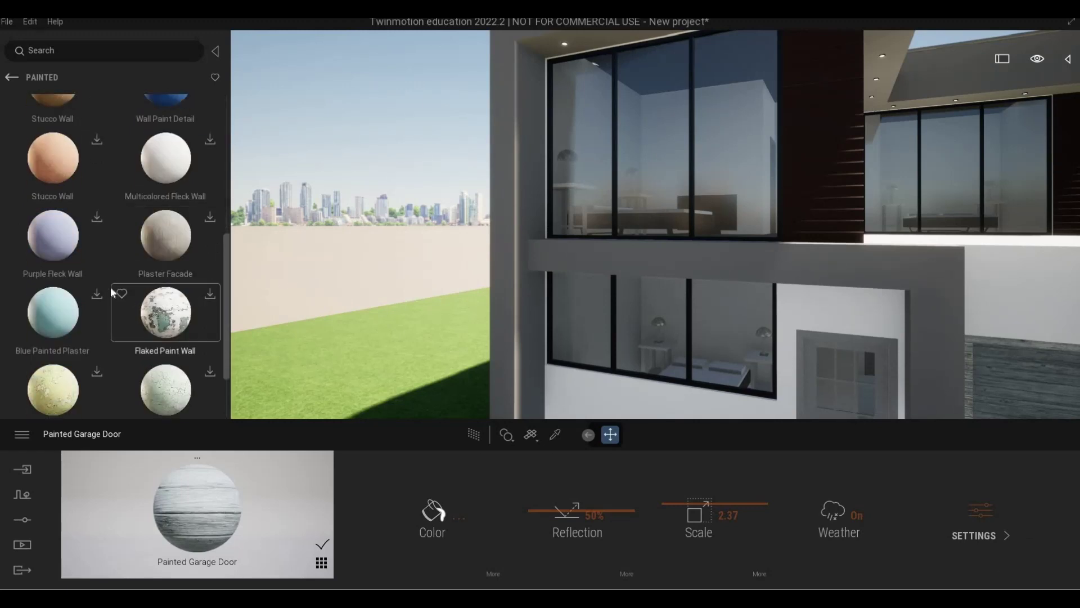
pyautogui.scroll(8, 155, 220)
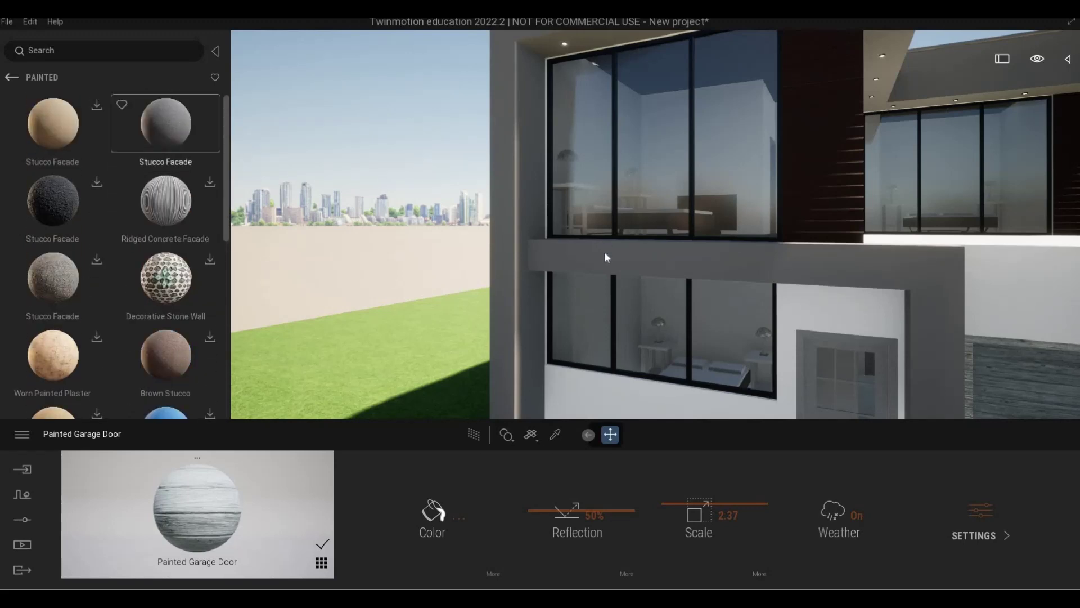
pyautogui.moveTo(604, 257); pyautogui.dragTo(550, 264)
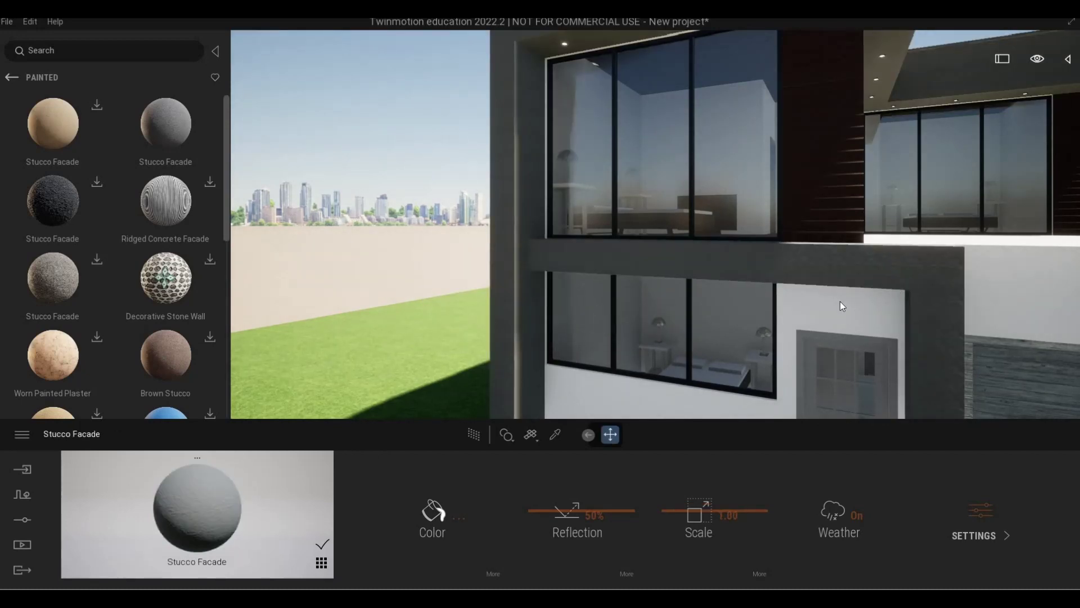
# Examine the stucco texture on the grey front frame and the upper-floor overhang
pyautogui.press('w')
pyautogui.press('d')
pyautogui.press('e')
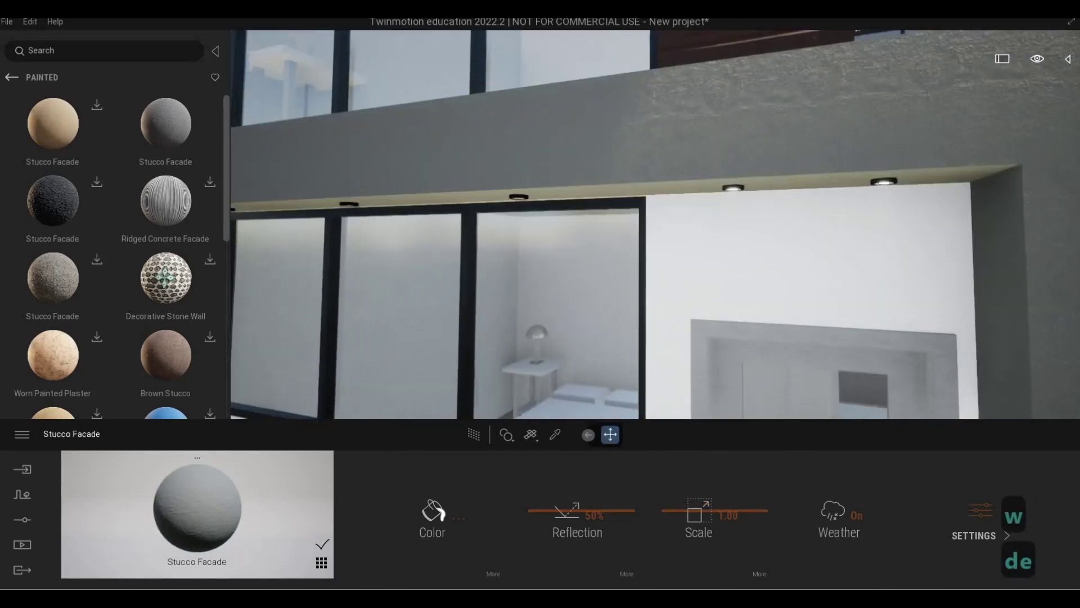
pyautogui.press('s')
pyautogui.press('s')
pyautogui.press('d')
pyautogui.press('q')
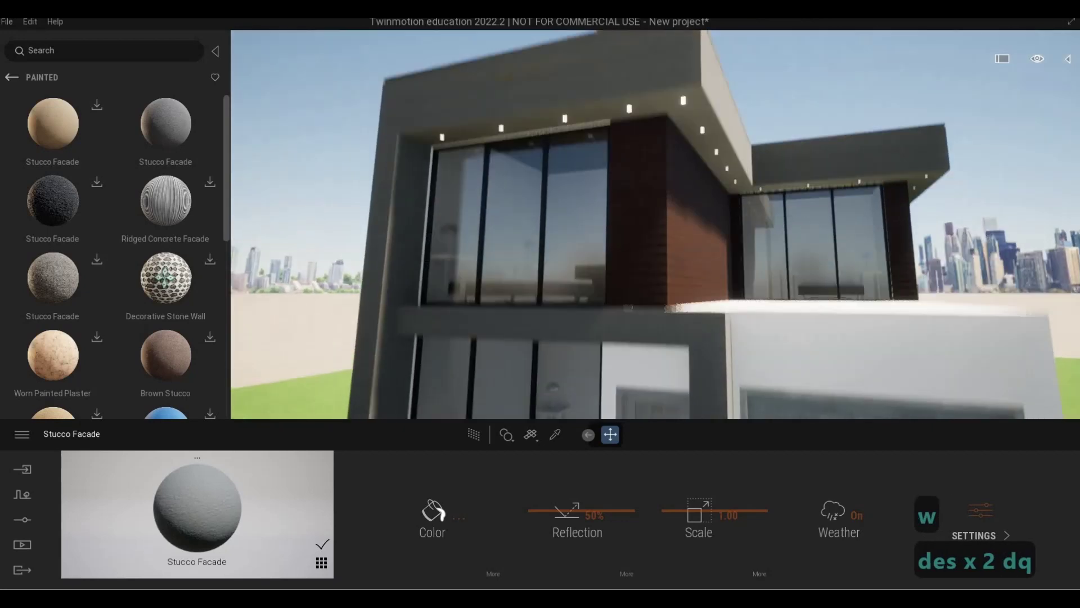
pyautogui.press('q')
pyautogui.press('w')
pyautogui.press('w')
pyautogui.press('d')
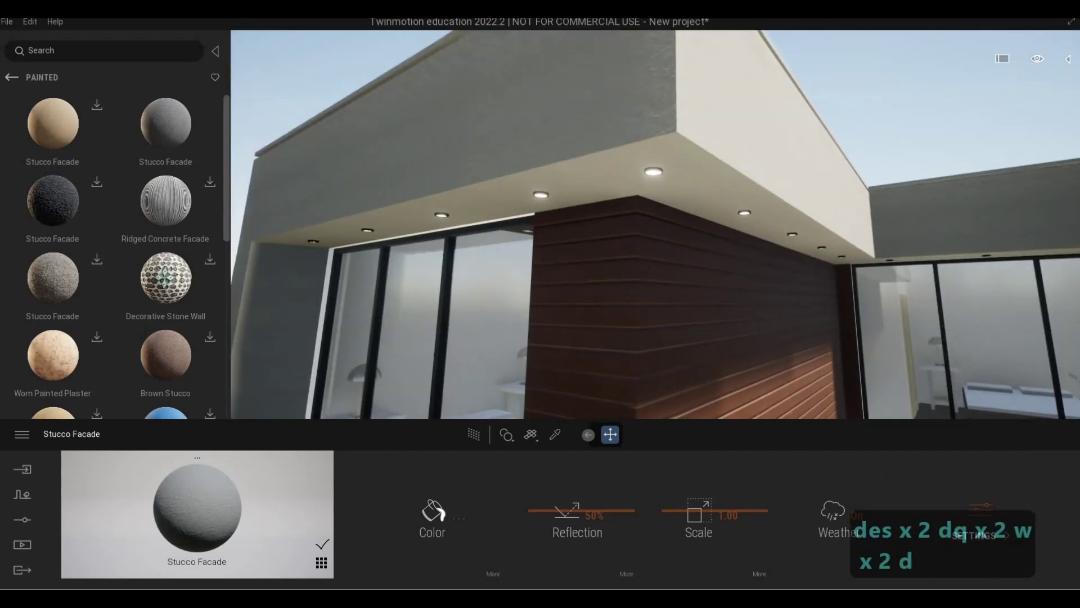
# Inspect the stucco on the roof band along the side and back of the house, ending at the front entrance
pyautogui.press('s')
pyautogui.press('d')
pyautogui.press('w')
pyautogui.press('d')
pyautogui.press('w')
pyautogui.press('d')
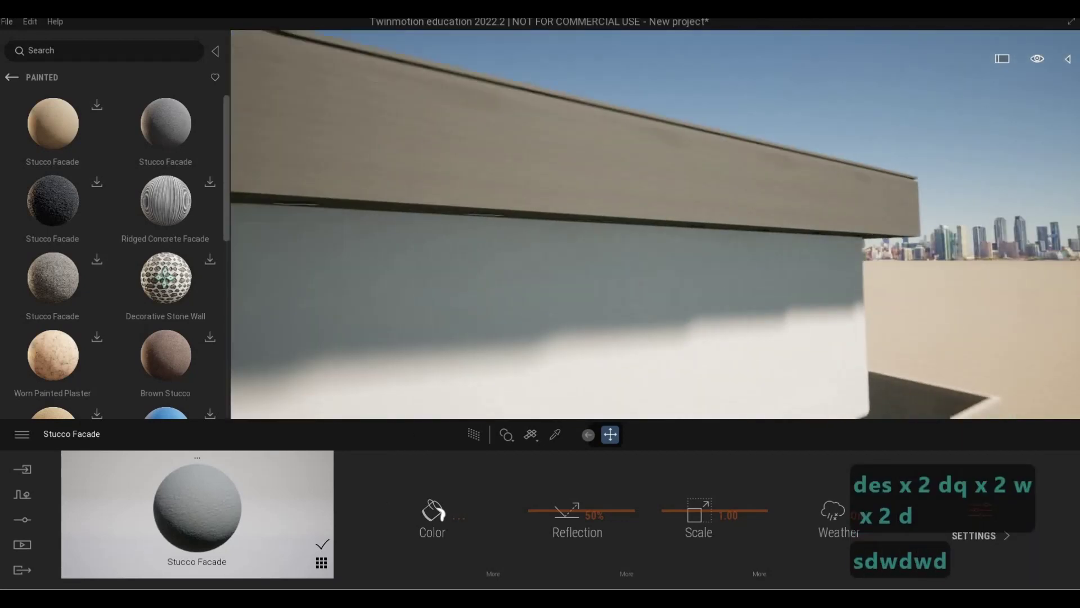
pyautogui.press('w')
pyautogui.press('w')
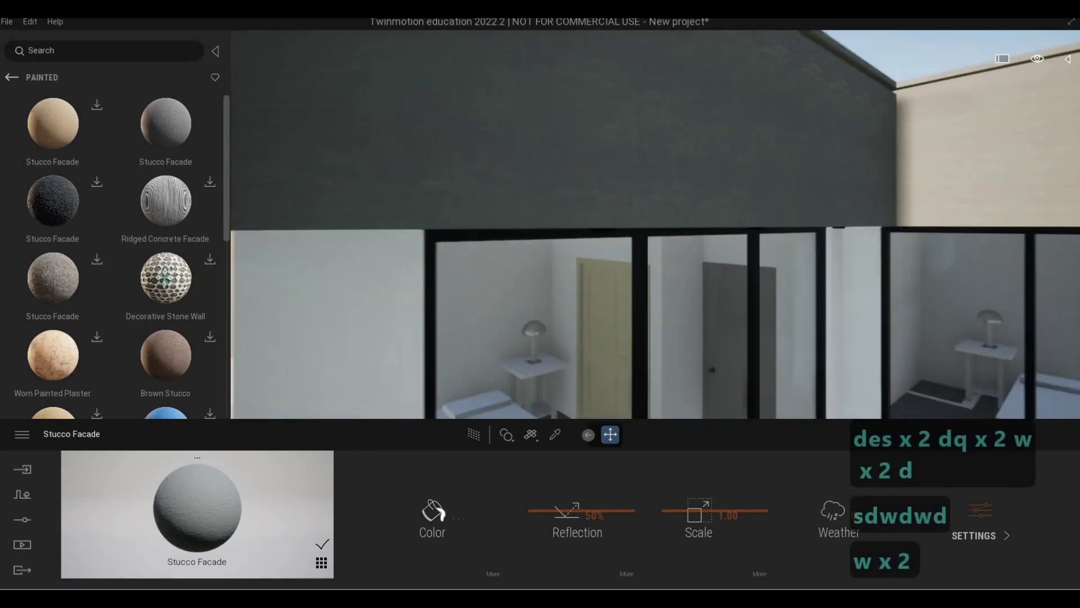
pyautogui.press('a')
pyautogui.press('a')
pyautogui.press('a')
pyautogui.press('a')
pyautogui.press('a')
pyautogui.press('a')
pyautogui.press('a')
pyautogui.press('a')
pyautogui.press('a')
pyautogui.press('a')
pyautogui.press('a')
pyautogui.press('a')
pyautogui.press('a')
pyautogui.press('a')
pyautogui.press('a')
pyautogui.press('a')
pyautogui.press('a')
pyautogui.press('a')
pyautogui.press('a')
pyautogui.press('a')
pyautogui.press('e')
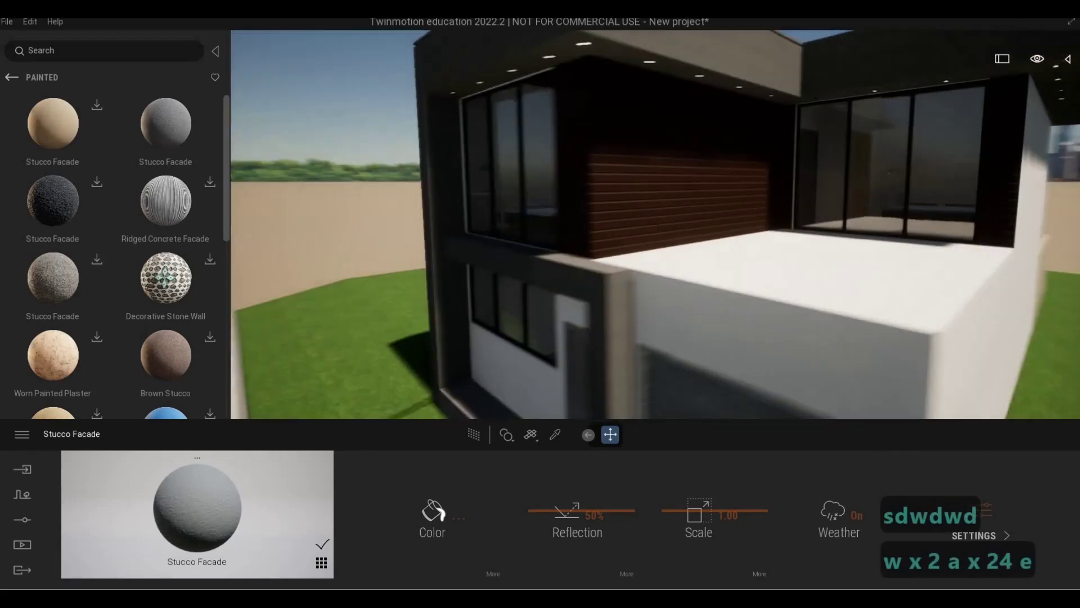
pyautogui.press('e')
pyautogui.press('a')
# Find and download the white Stucco Facade listed beside White Facade among the Painted plaster materials
pyautogui.scroll(-1, 160, 304)
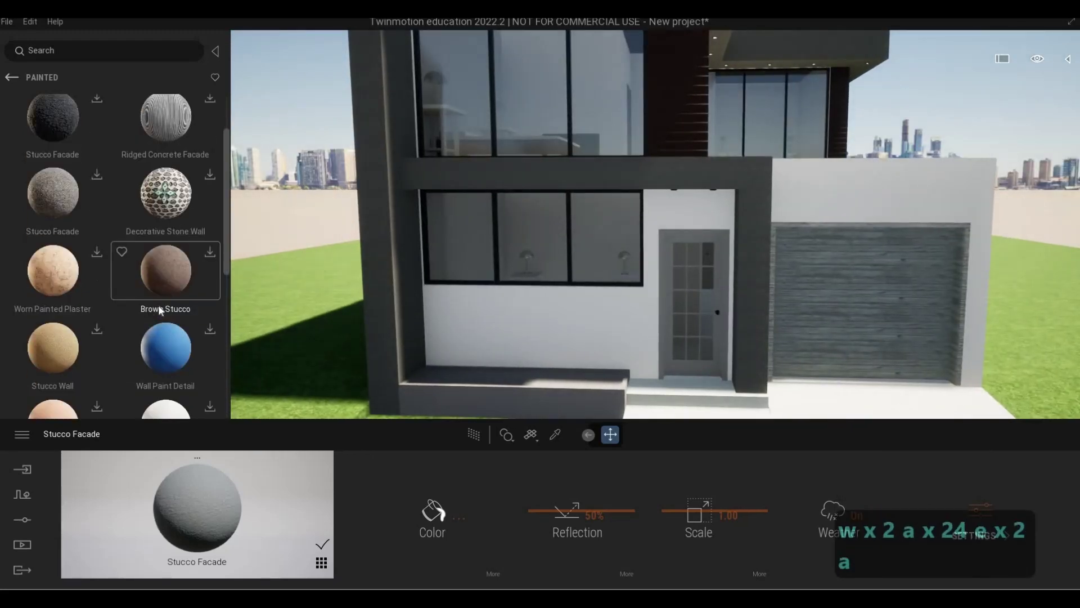
pyautogui.scroll(-2, 159, 307)
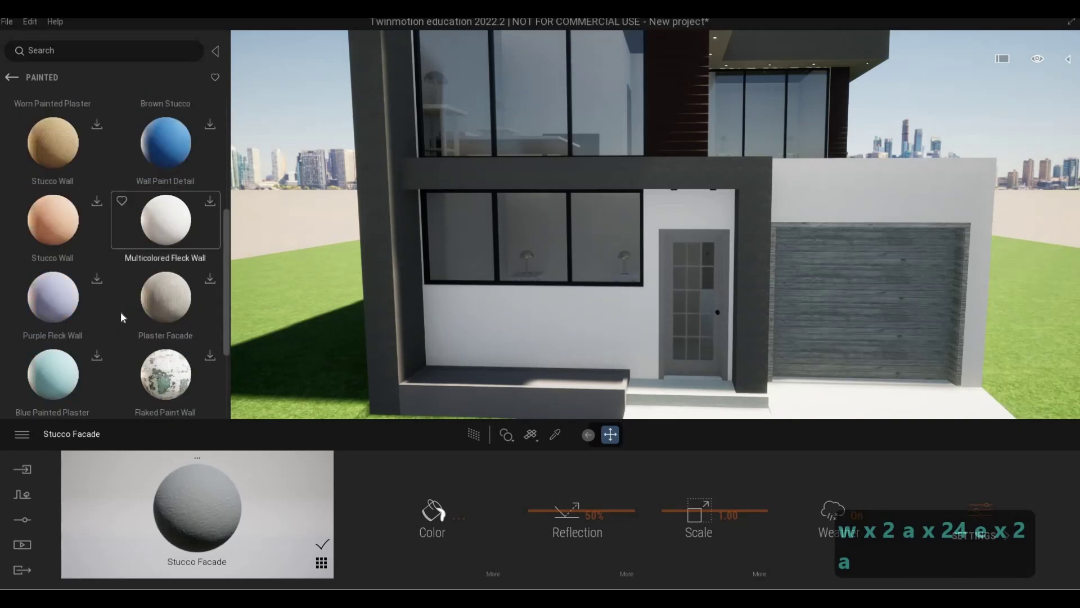
pyautogui.scroll(-5, 120, 311)
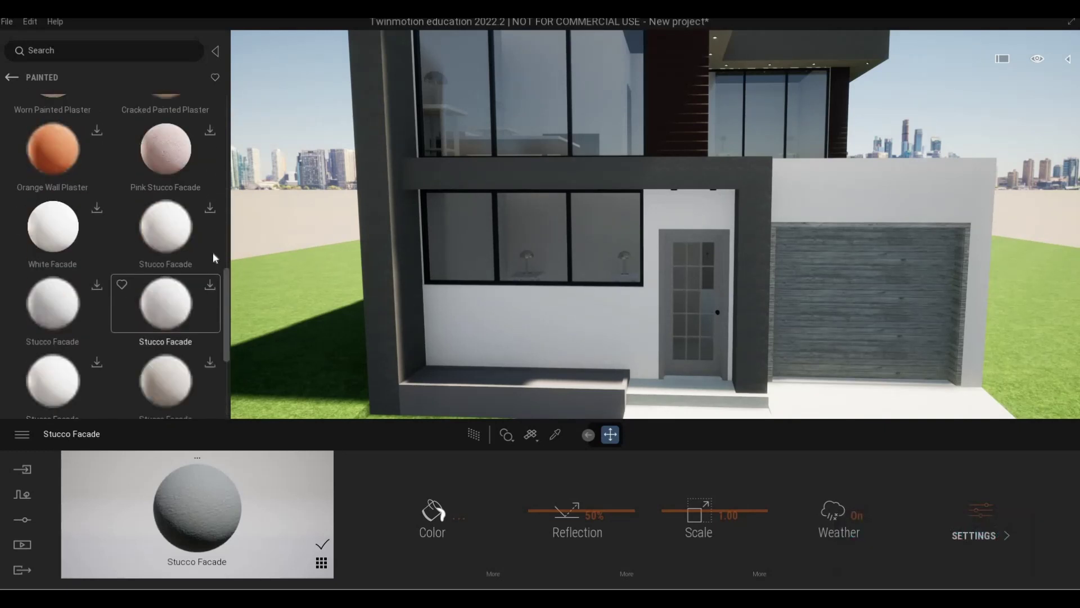
pyautogui.click(212, 210)
# Download the White Facade material from the Painted plaster surfaces
pyautogui.press('d')
pyautogui.press('d')
pyautogui.press('d')
pyautogui.press('d')
pyautogui.press('d')
pyautogui.press('d')
pyautogui.press('d')
pyautogui.press('d')
pyautogui.press('d')
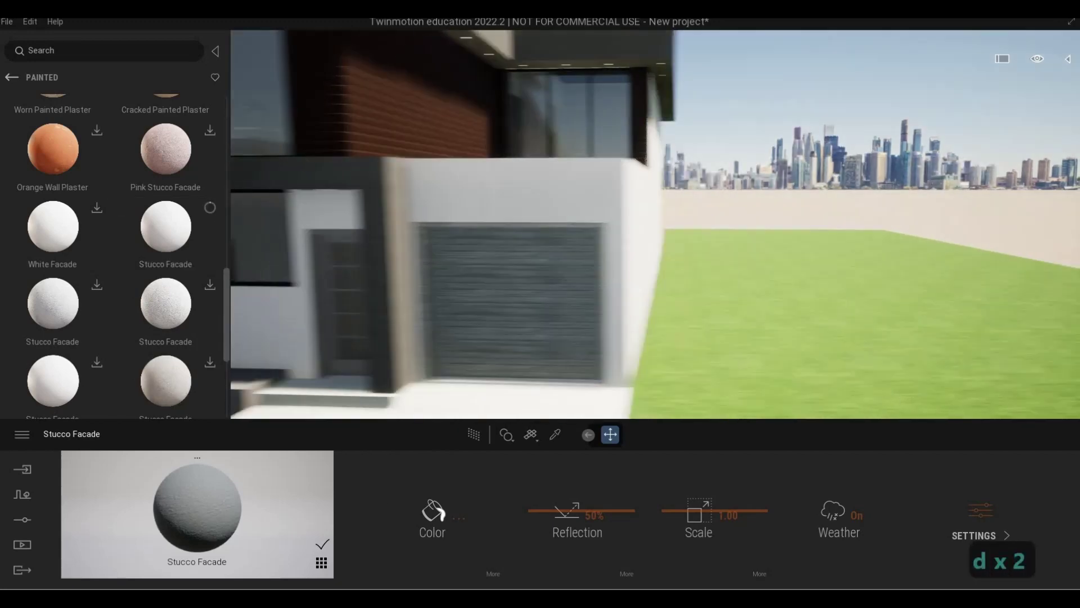
pyautogui.press('w')
pyautogui.press('w')
pyautogui.press('w')
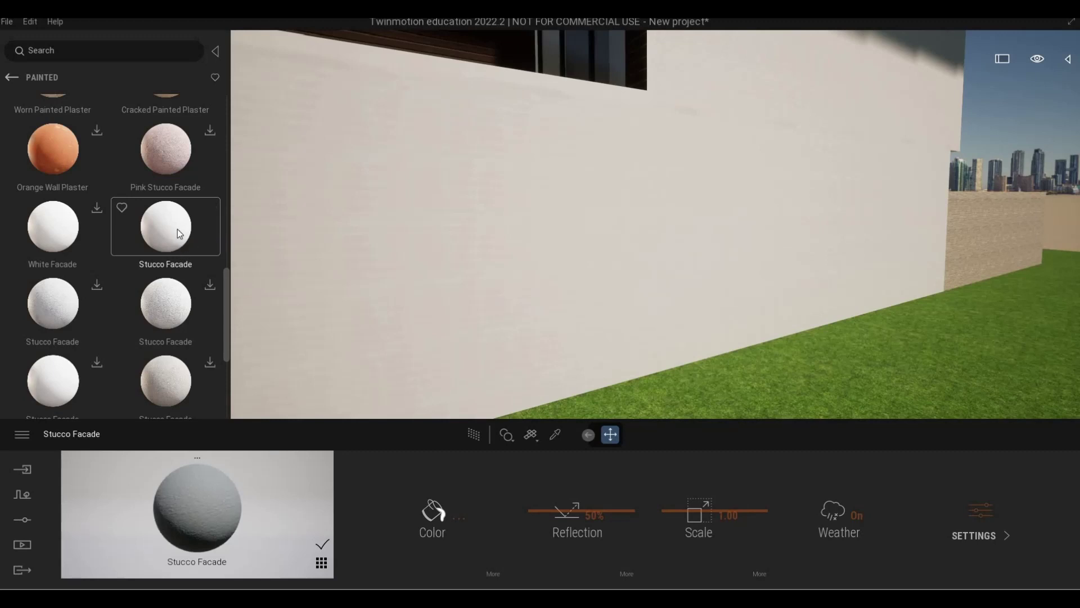
pyautogui.click(97, 207)
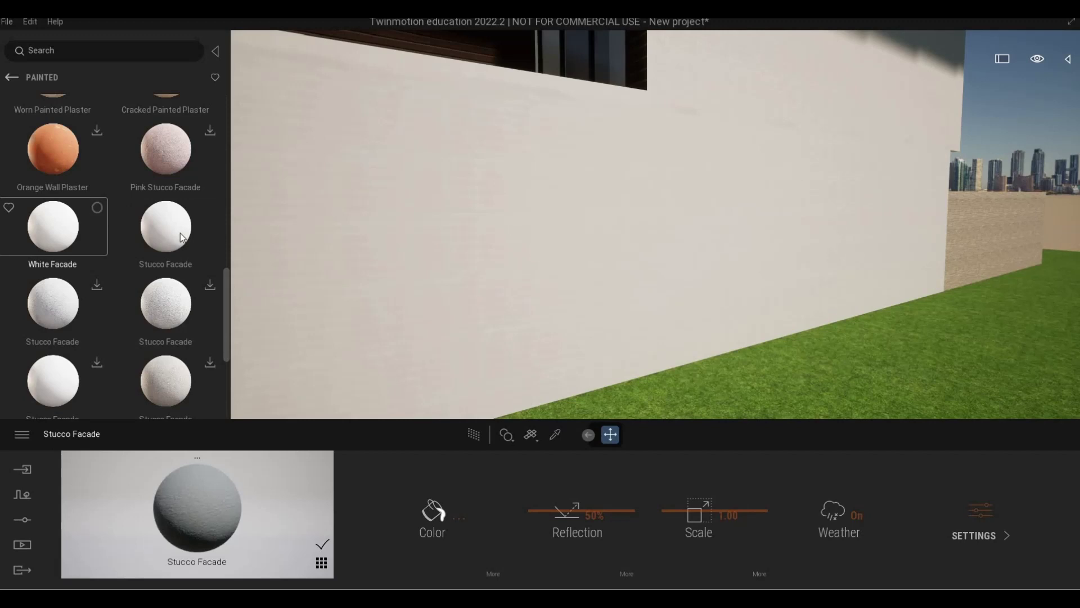
# Try the white Stucco Facade on the white side wall by the garage and check its texture up close
pyautogui.click(483, 242)
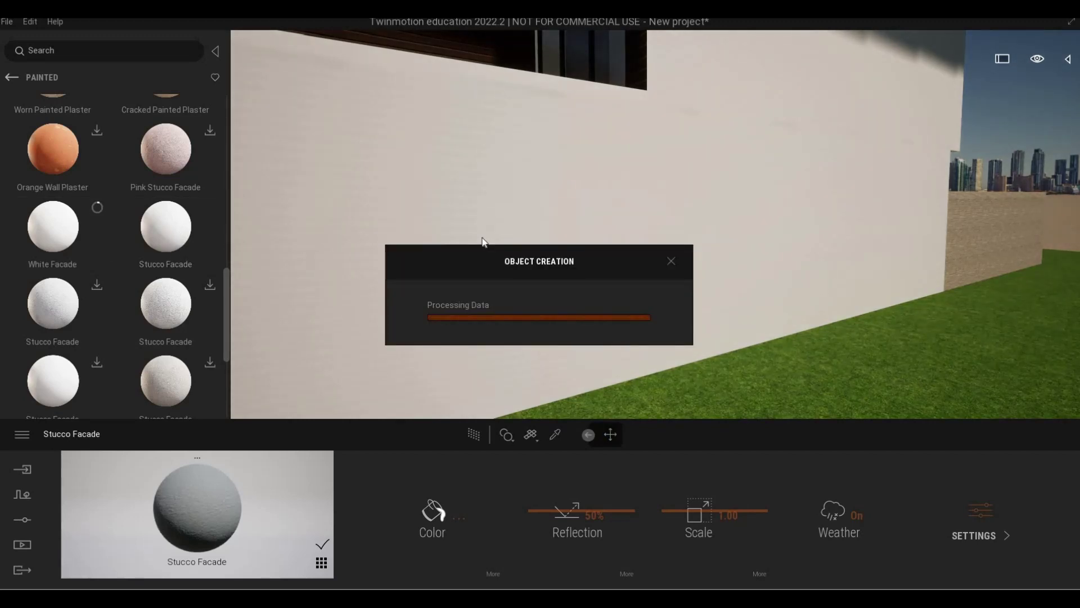
pyautogui.press('w')
pyautogui.moveTo(588, 248); pyautogui.dragTo(394, 247, button='right')
pyautogui.press('d')
pyautogui.press('w')
pyautogui.press('a')
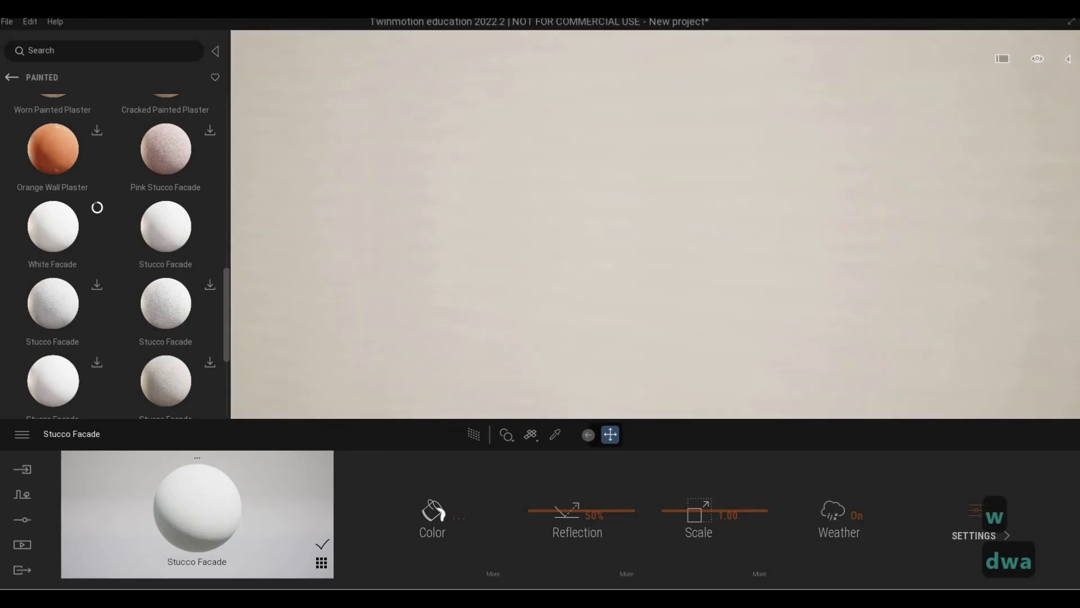
pyautogui.press('s')
pyautogui.press('a')
pyautogui.press('w')
pyautogui.press('w')
pyautogui.press('w')
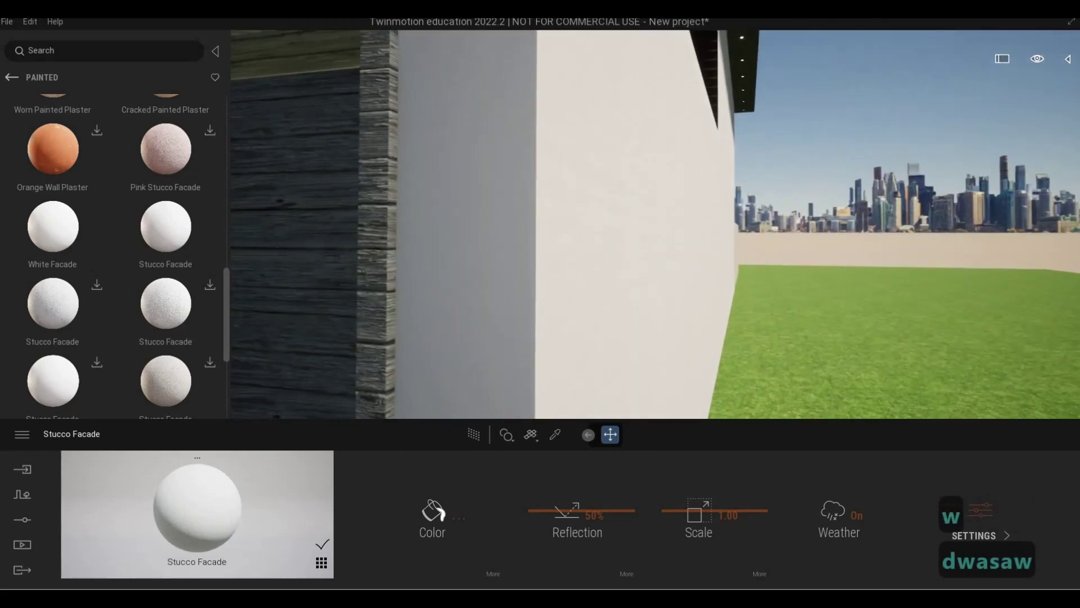
pyautogui.press('a')
pyautogui.press('d')
pyautogui.press('s')
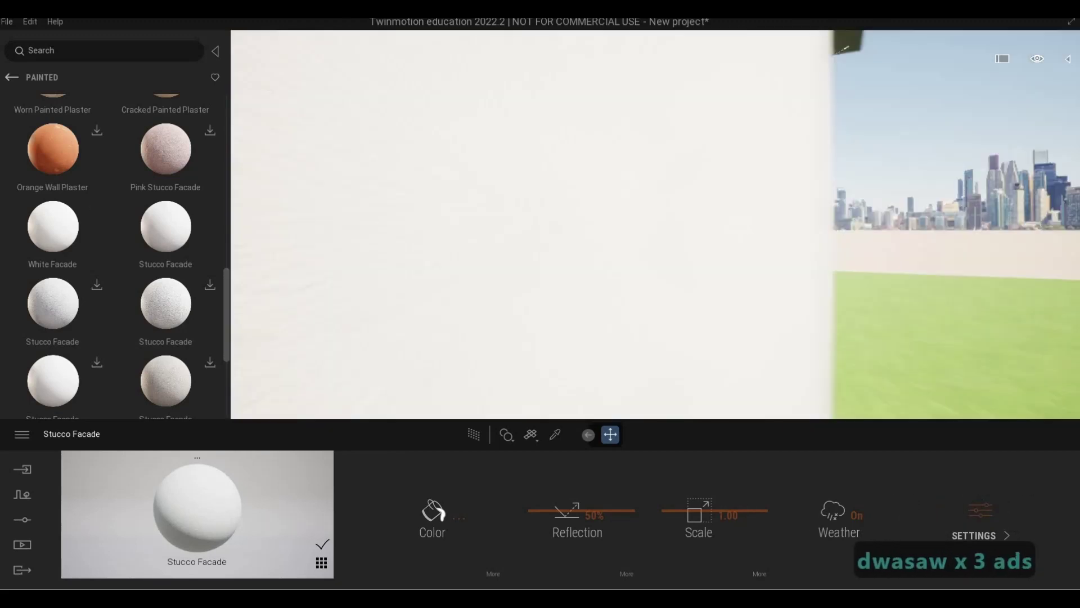
pyautogui.press('a')
pyautogui.press('s')
pyautogui.press('d')
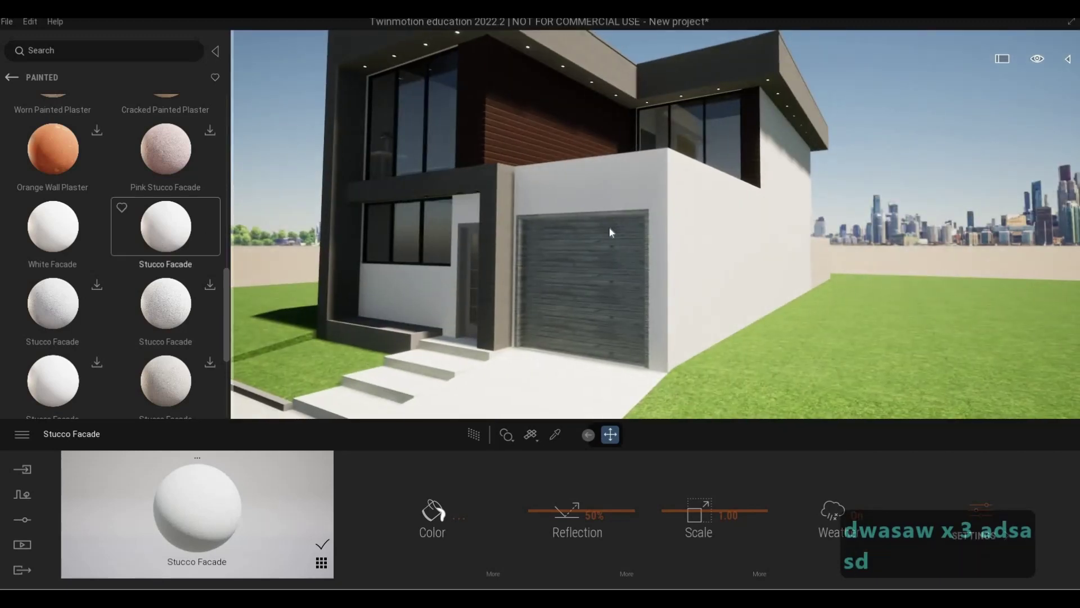
# Apply the White Facade material to the white side wall by the garage and check it up close
pyautogui.press('w')
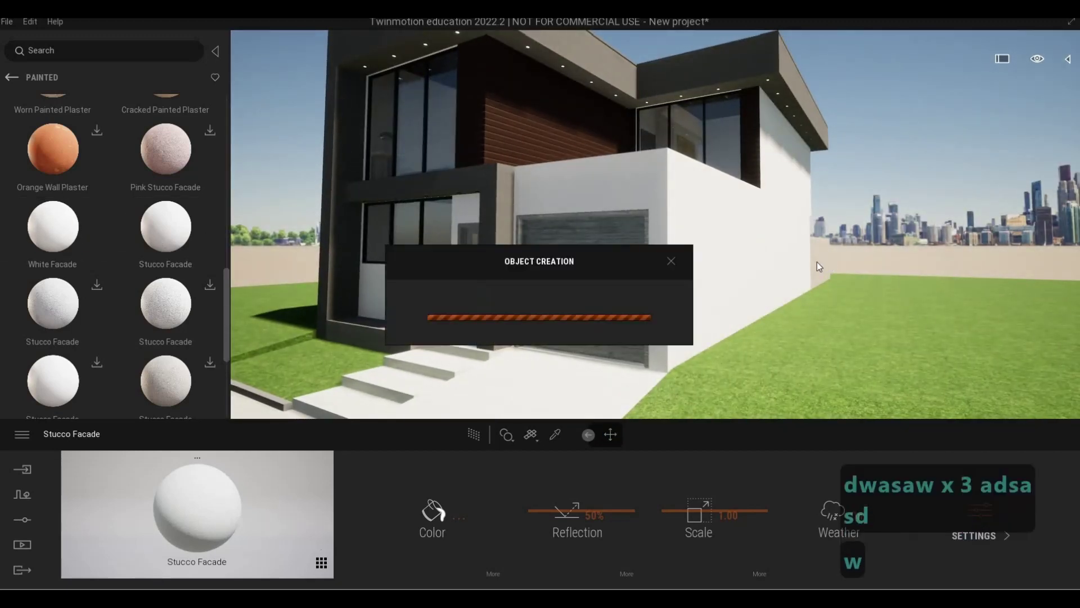
pyautogui.press('w')
pyautogui.press('w')
pyautogui.press('w')
pyautogui.press('w')
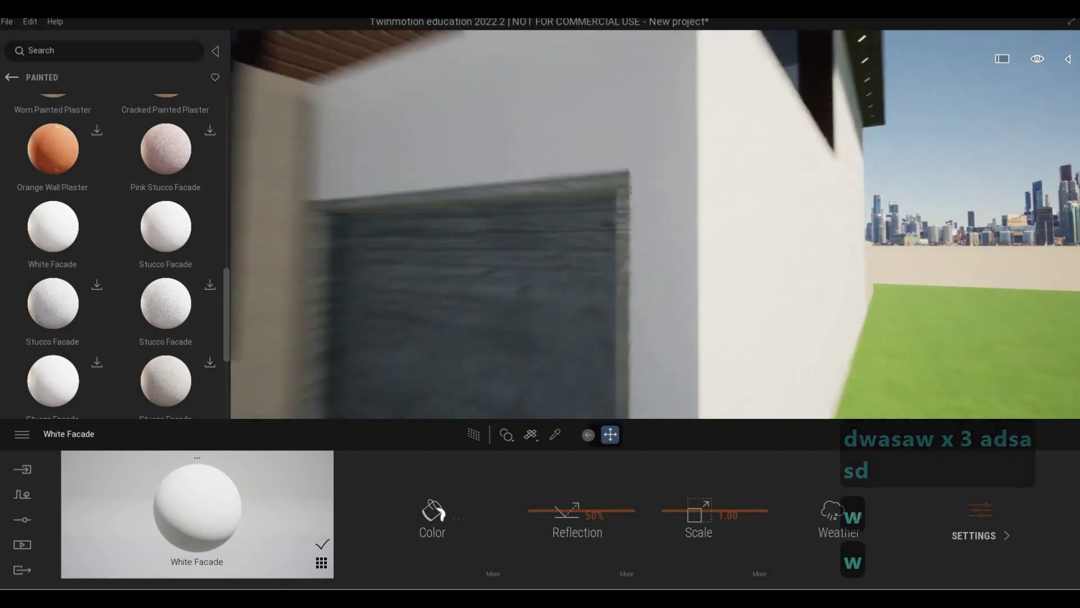
pyautogui.press('d')
pyautogui.press('d')
pyautogui.press('a')
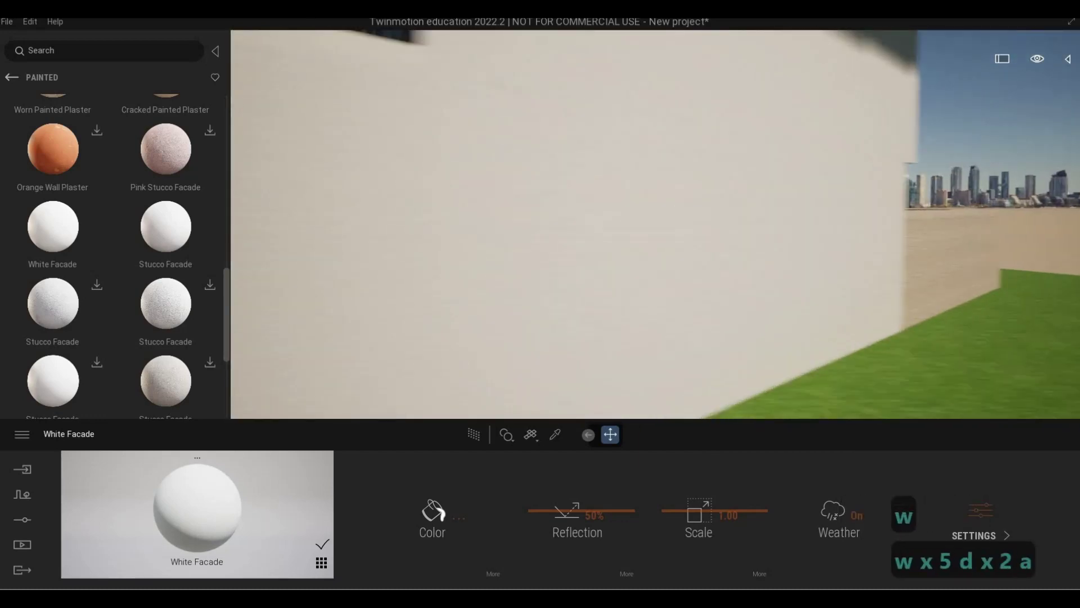
# Examine the white walls, grey frame and garage door across the front facade, close up and from the street
pyautogui.press('s')
pyautogui.press('q')
pyautogui.press('a')
pyautogui.press('a')
pyautogui.press('a')
pyautogui.press('a')
pyautogui.press('a')
pyautogui.press('a')
pyautogui.press('a')
pyautogui.press('e')
pyautogui.press('s')
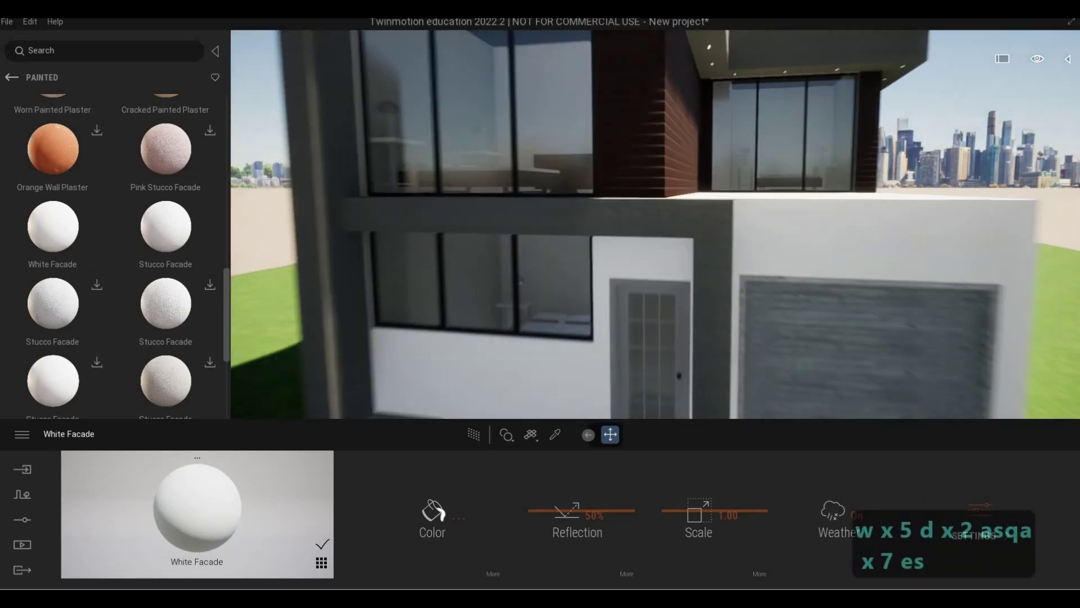
pyautogui.press('a')
pyautogui.press('e')
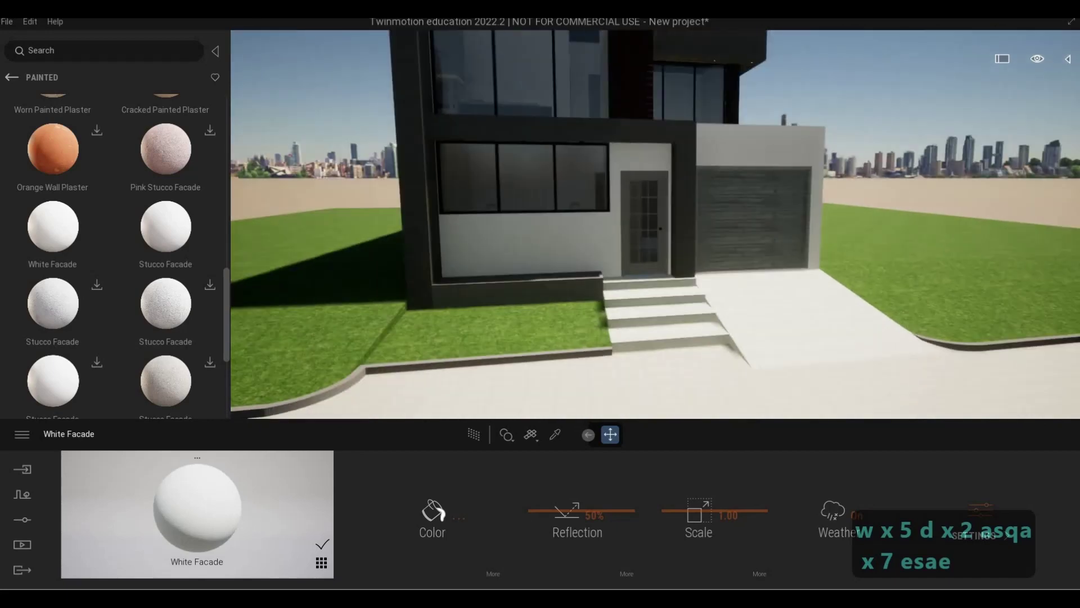
pyautogui.press('a')
pyautogui.press('d')
pyautogui.press('d')
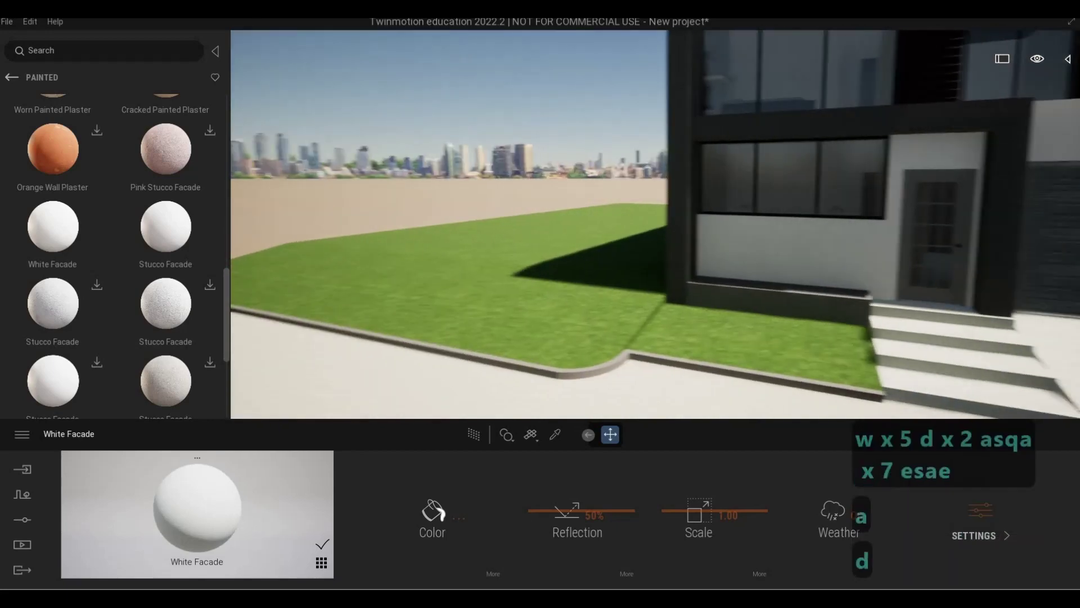
pyautogui.press('e')
pyautogui.press('s')
pyautogui.press('s')
pyautogui.press('s')
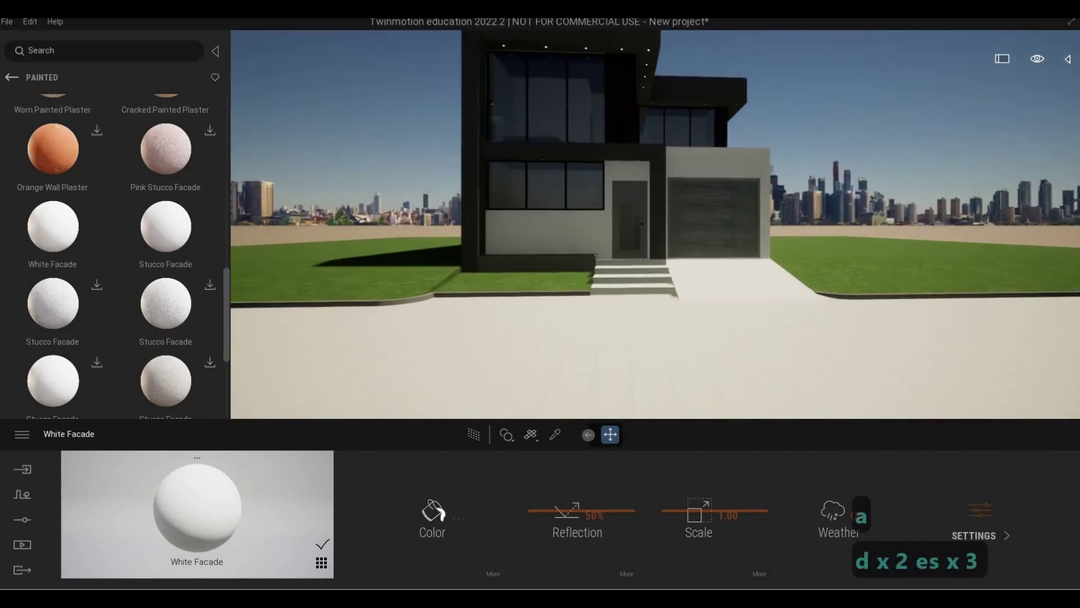
pyautogui.press('e')
pyautogui.press('q')
pyautogui.press('d')
pyautogui.press('d')
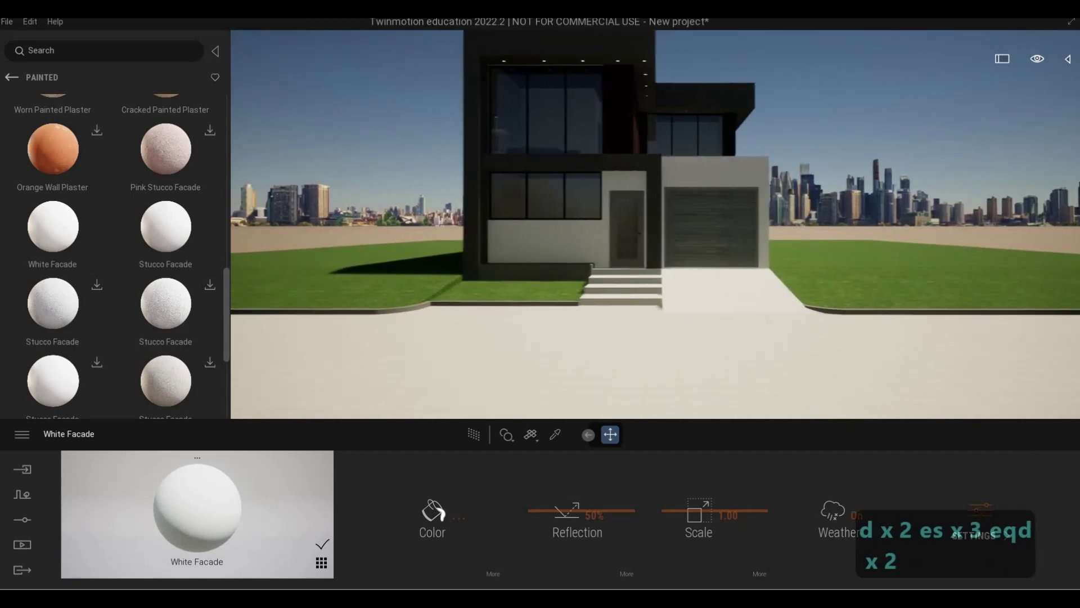
# View the whole house front from the street, then inspect the walls around the entrance and garage at close range
pyautogui.press('s')
pyautogui.press('s')
pyautogui.press('a')
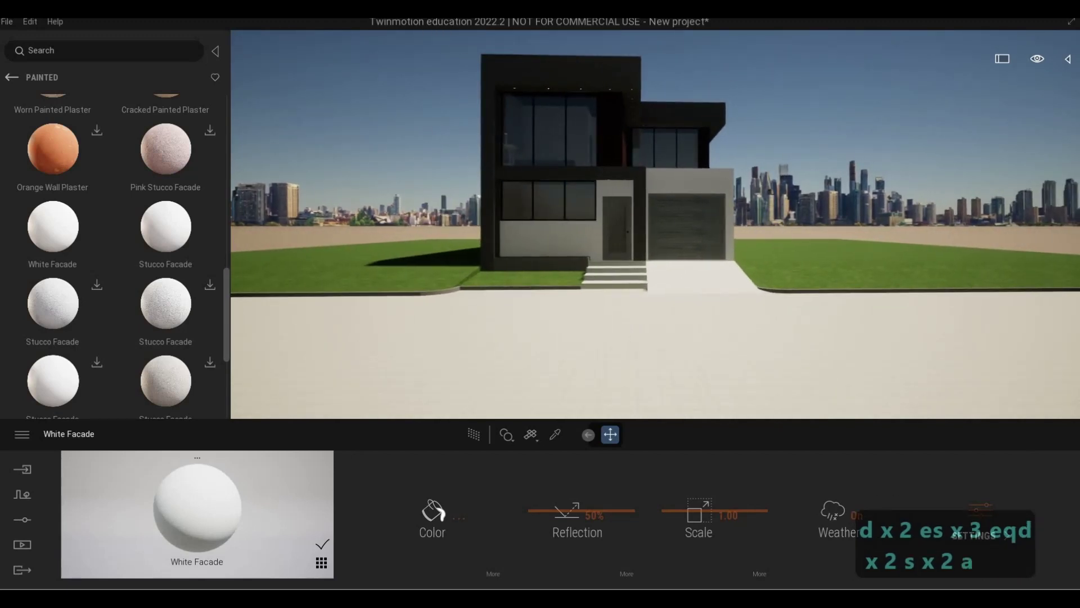
pyautogui.press('w')
pyautogui.press('q')
pyautogui.press('w')
pyautogui.press('a')
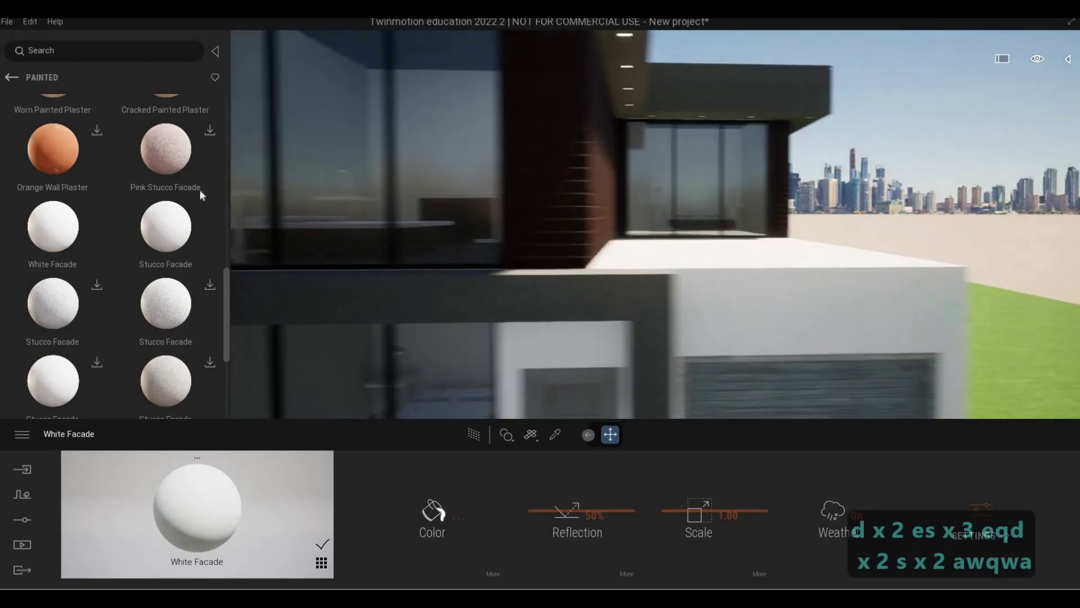
pyautogui.press('e')
# Browse the Megascans Stone surfaces, check the Wall category and open the Tile category
pyautogui.click(12, 80)
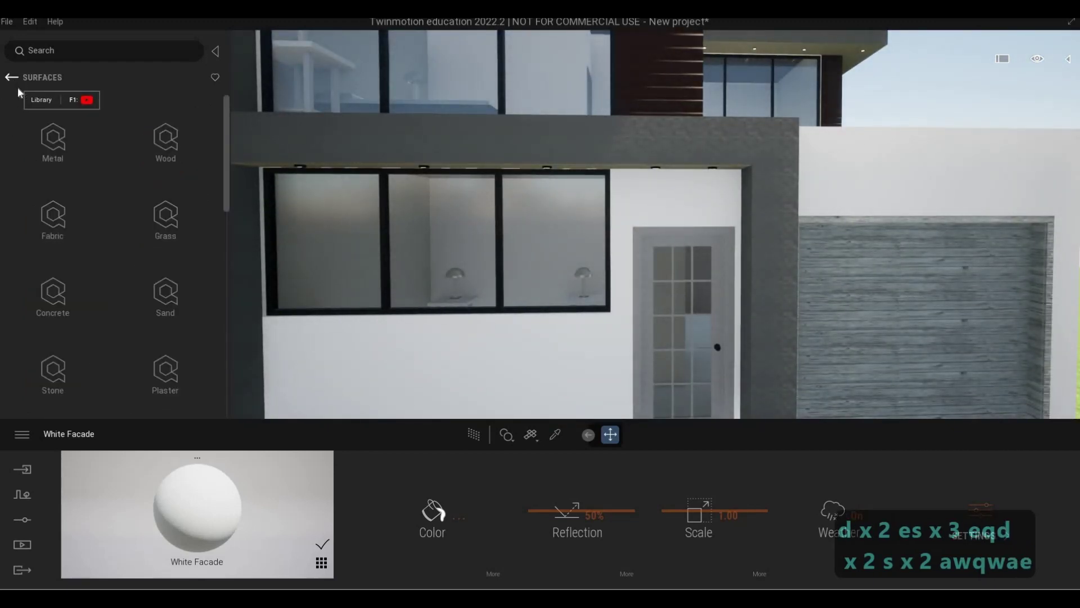
pyautogui.click(40, 371)
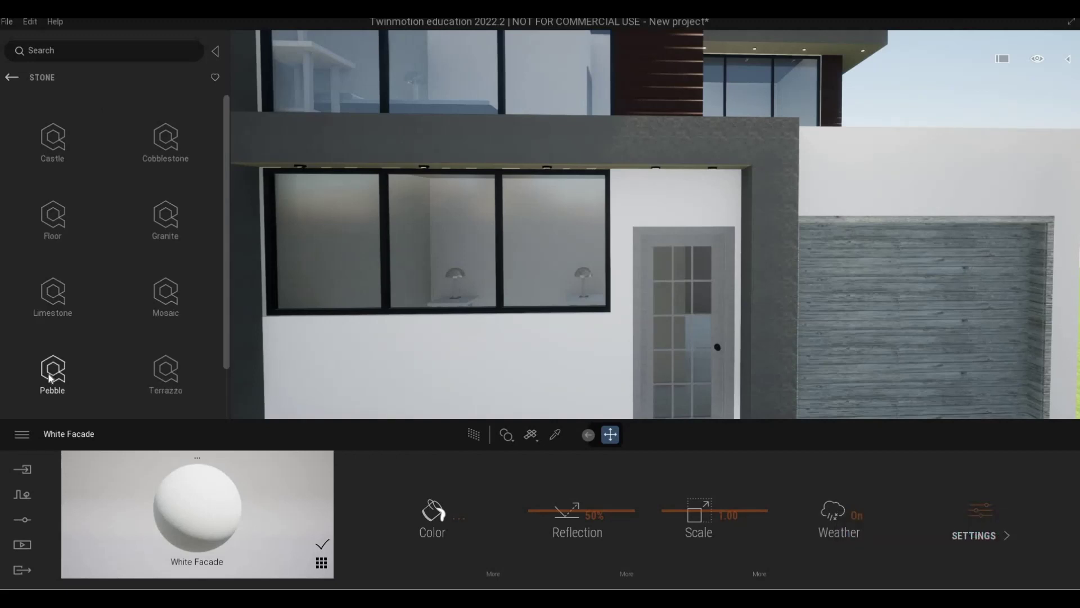
pyautogui.click(59, 214)
pyautogui.scroll(-2, 169, 315)
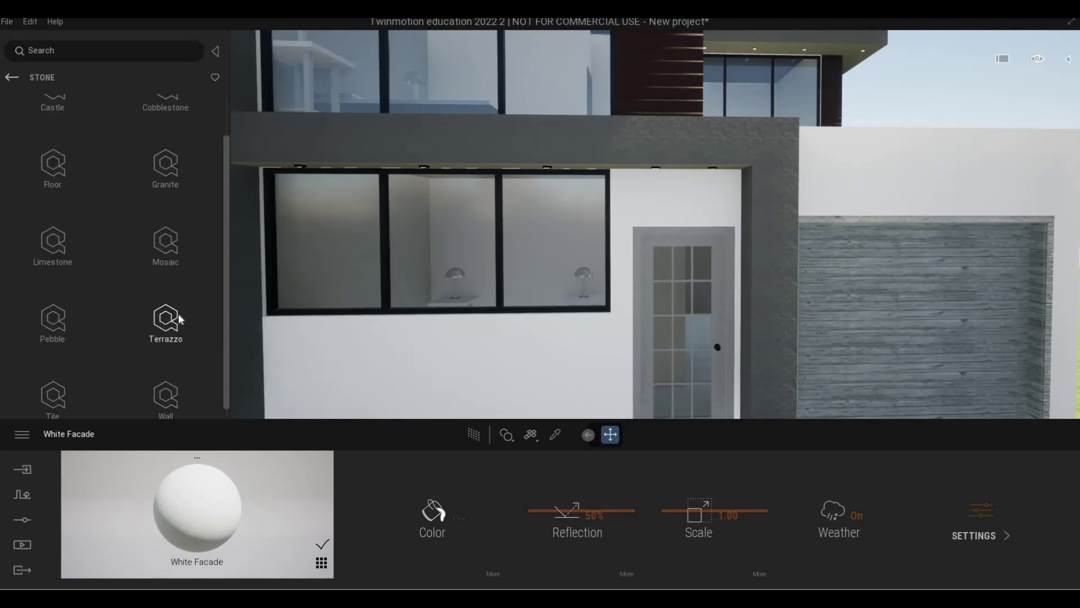
pyautogui.click(164, 379)
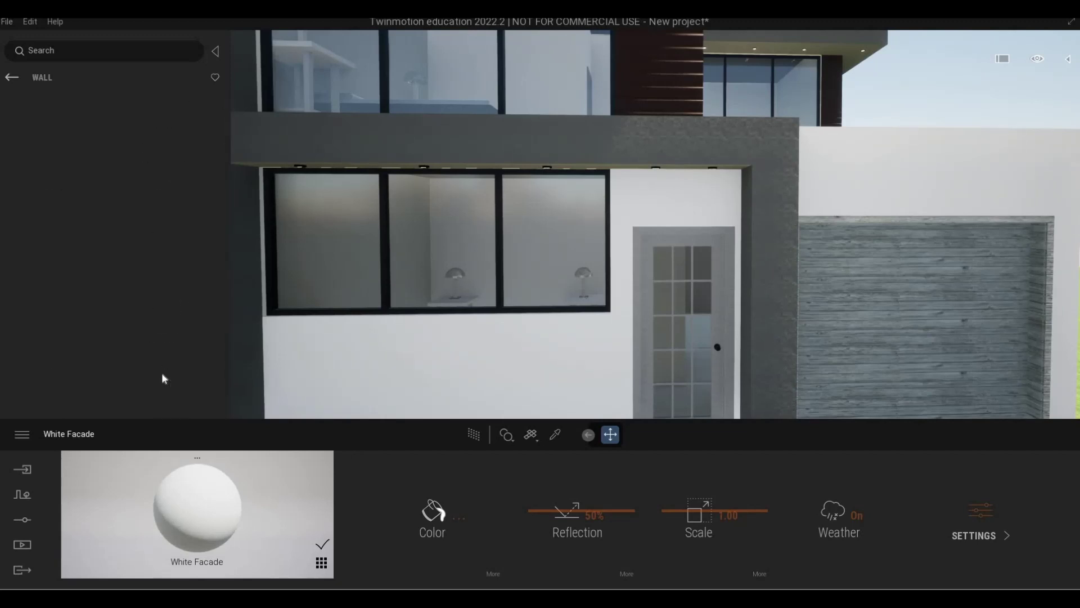
pyautogui.click(13, 79)
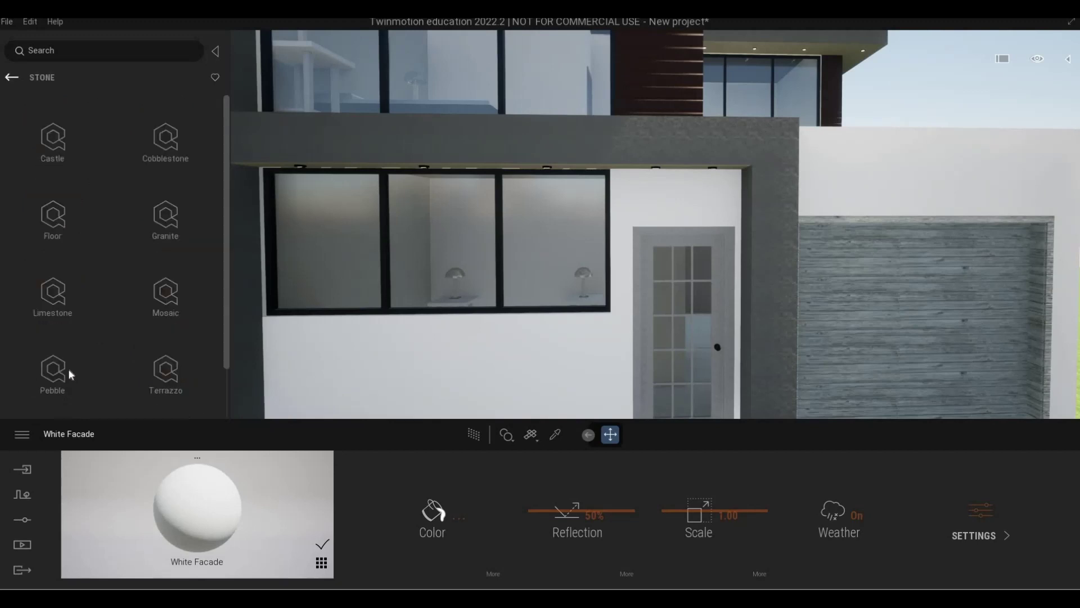
pyautogui.scroll(-1, 51, 387)
pyautogui.click(50, 376)
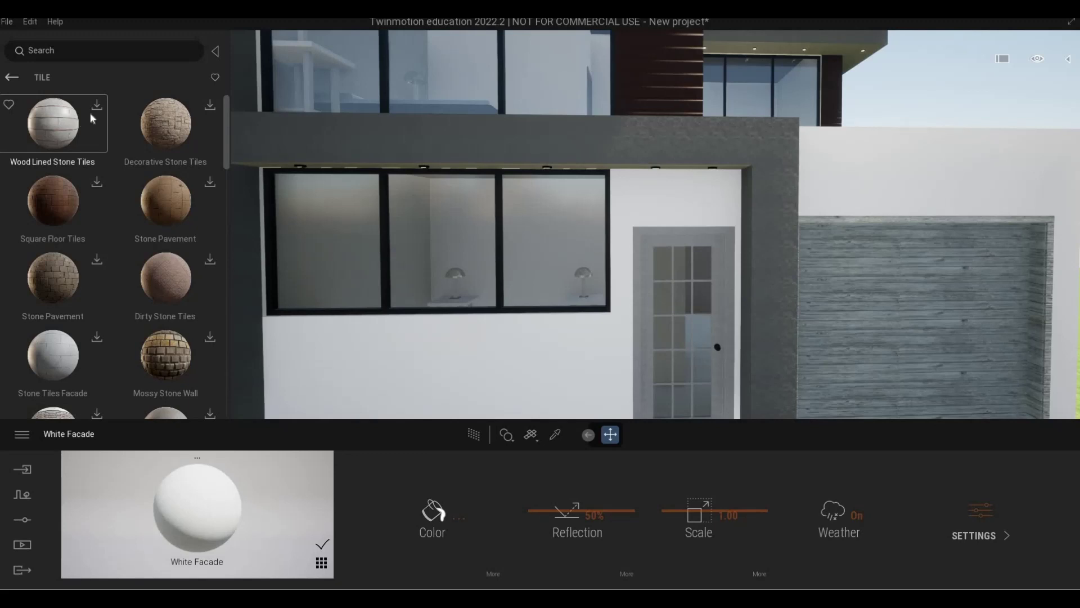
# Look through the stone tile materials for a suitable cladding for the front walls
pyautogui.scroll(-3, 103, 270)
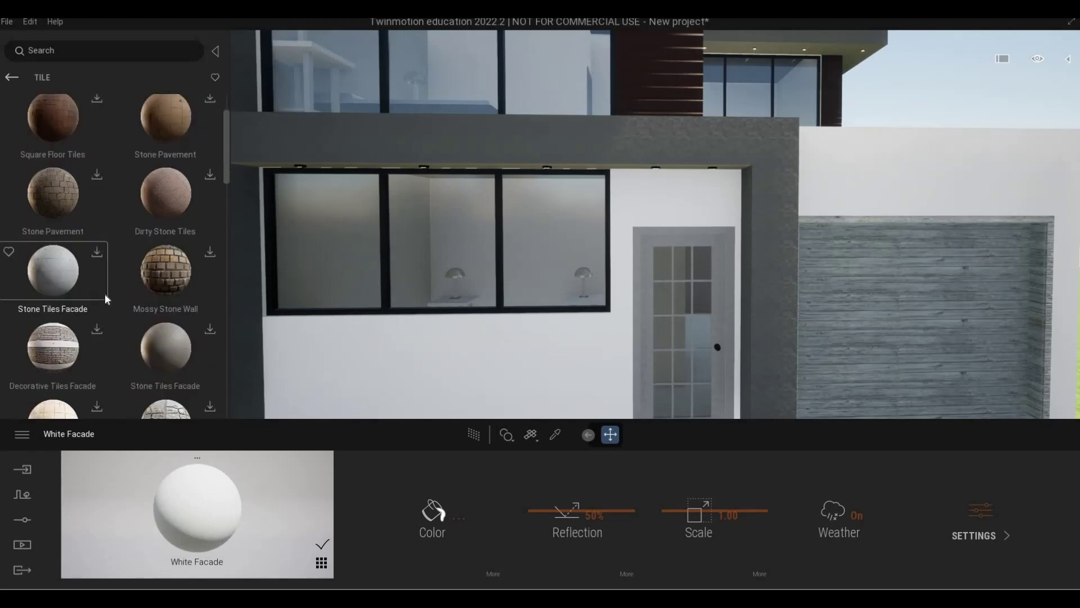
pyautogui.scroll(-3, 114, 303)
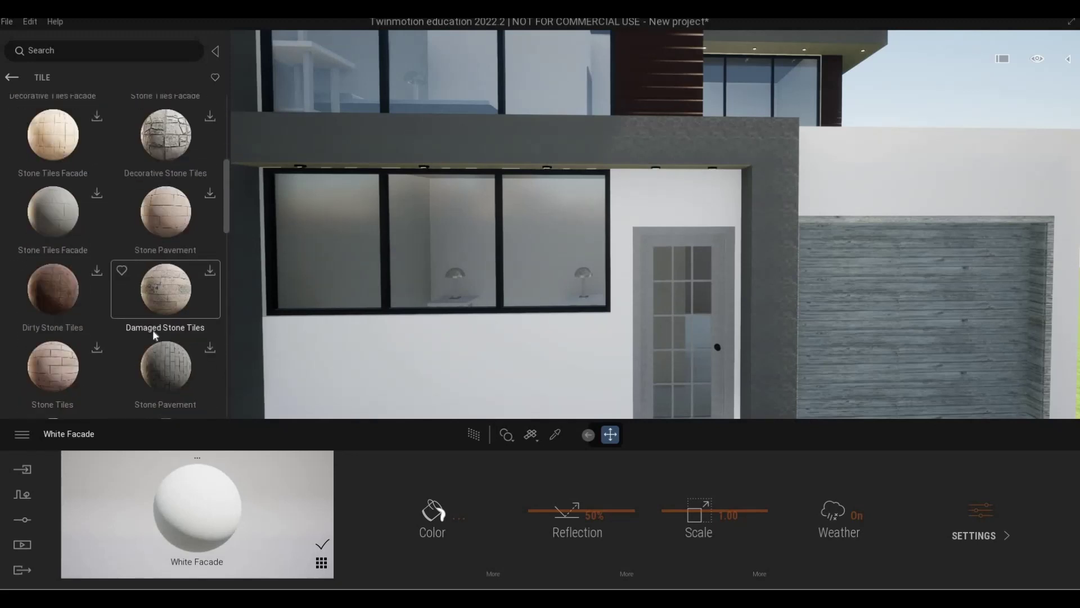
pyautogui.scroll(-3, 107, 319)
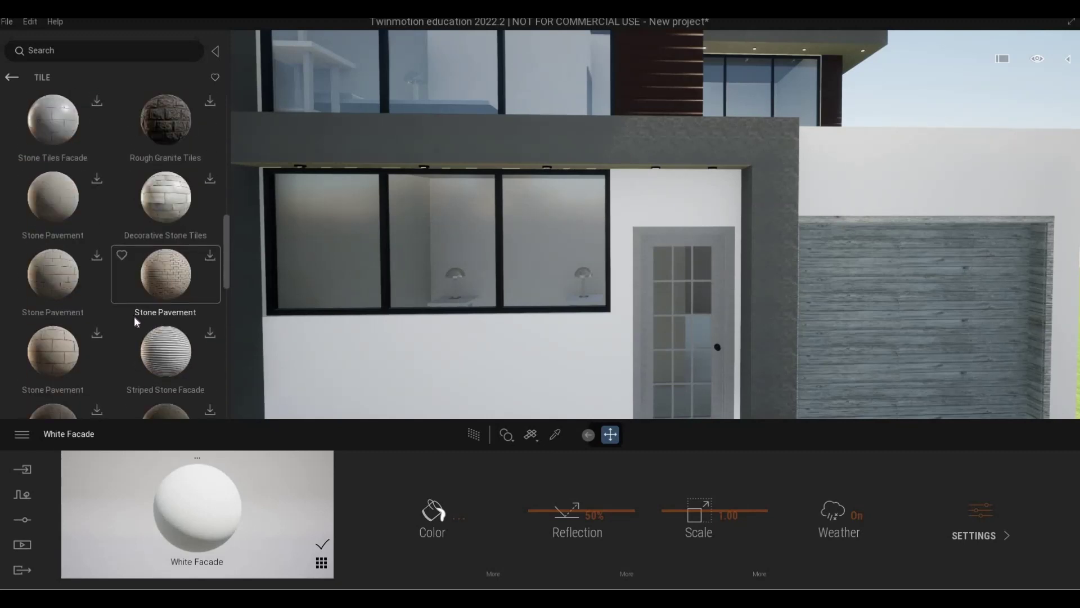
pyautogui.scroll(-2, 133, 316)
pyautogui.scroll(-1, 129, 330)
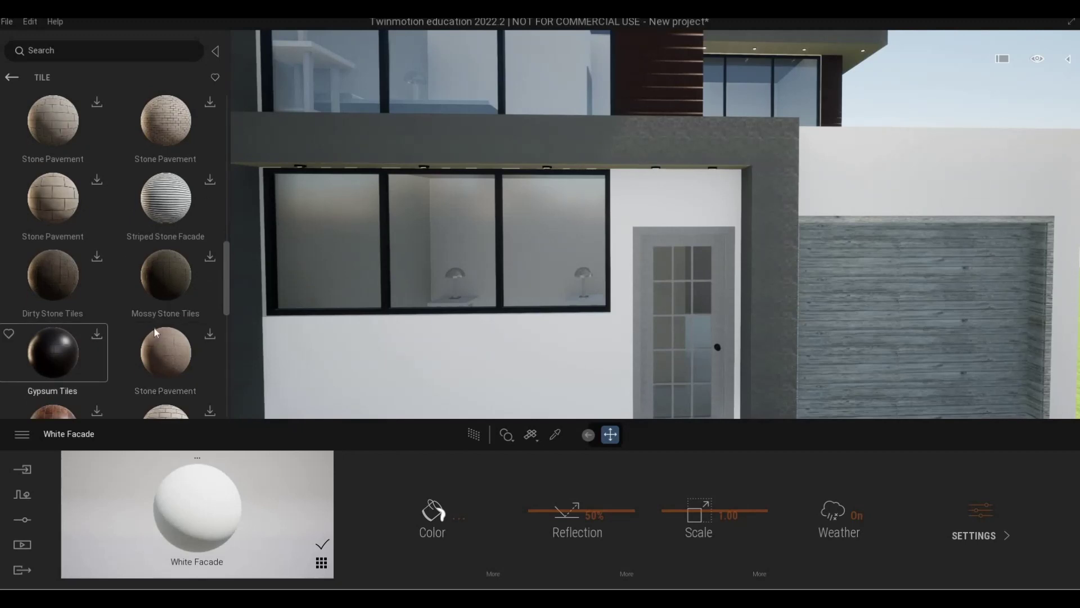
pyautogui.scroll(-3, 156, 332)
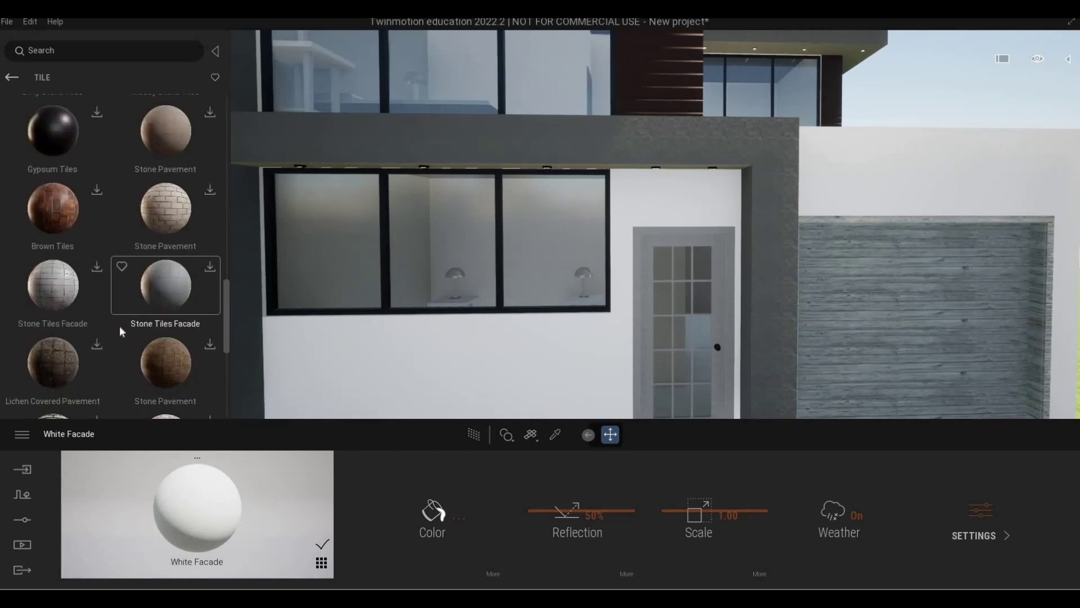
pyautogui.scroll(6, 99, 329)
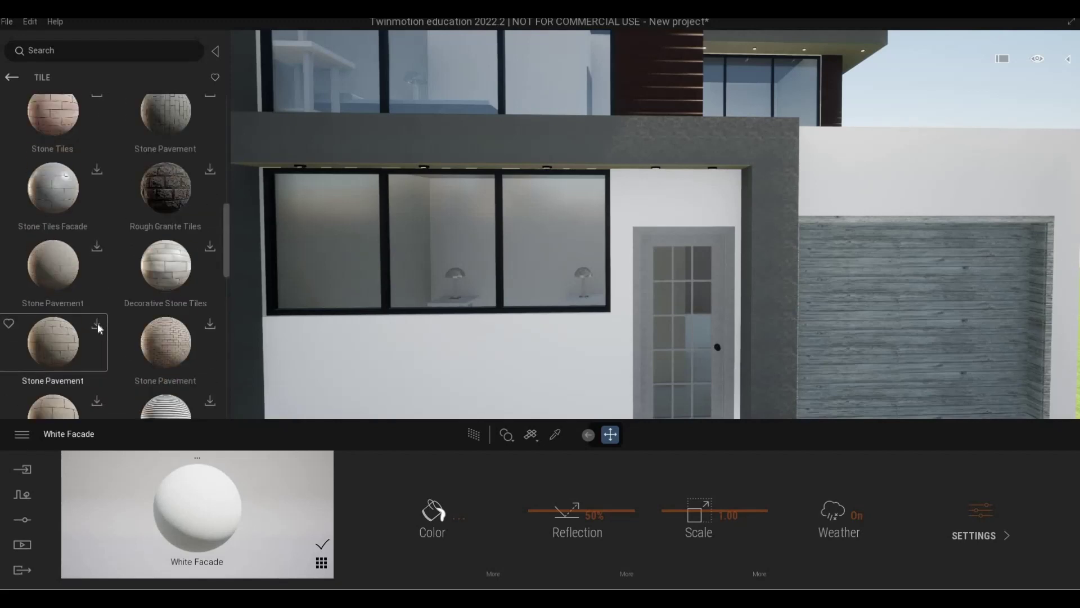
pyautogui.scroll(5, 99, 329)
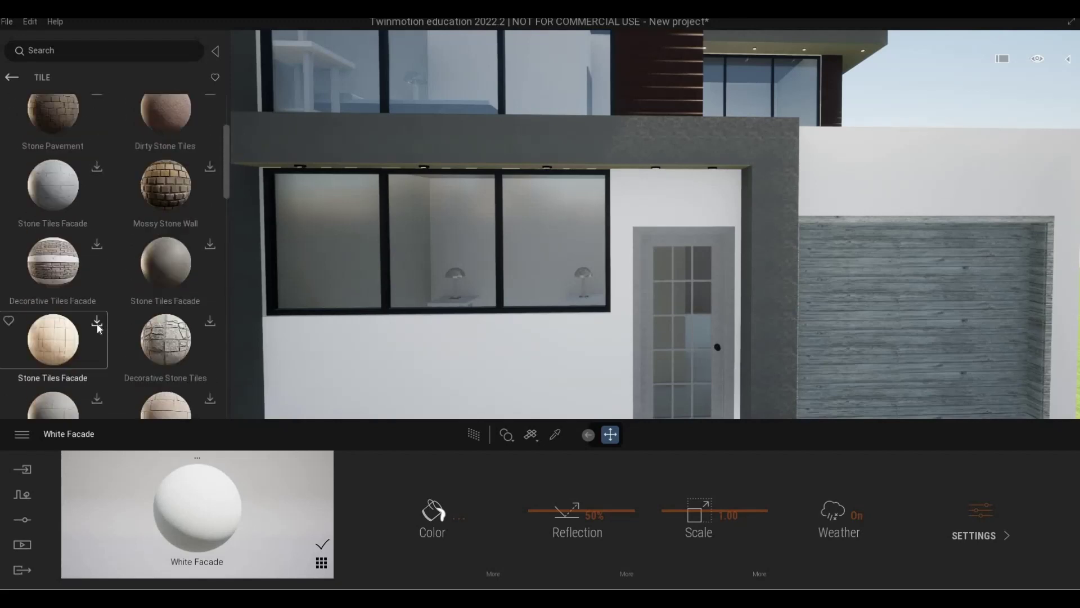
pyautogui.scroll(-6, 99, 325)
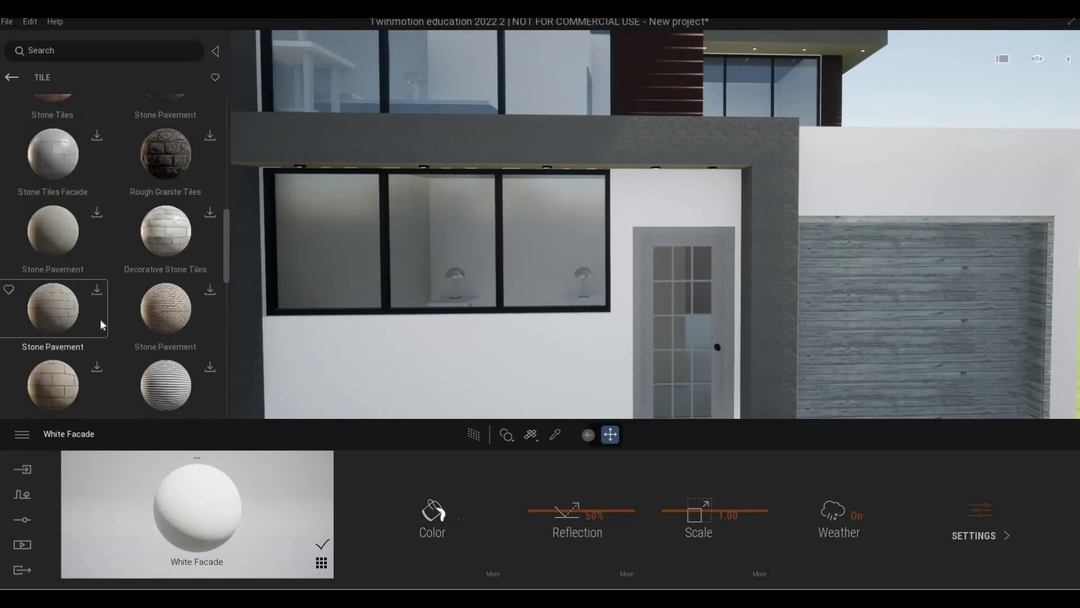
# Download the Stacked Slate Stone Wall material and the dark Decorative Stone Tiles beside it
pyautogui.scroll(-5, 101, 324)
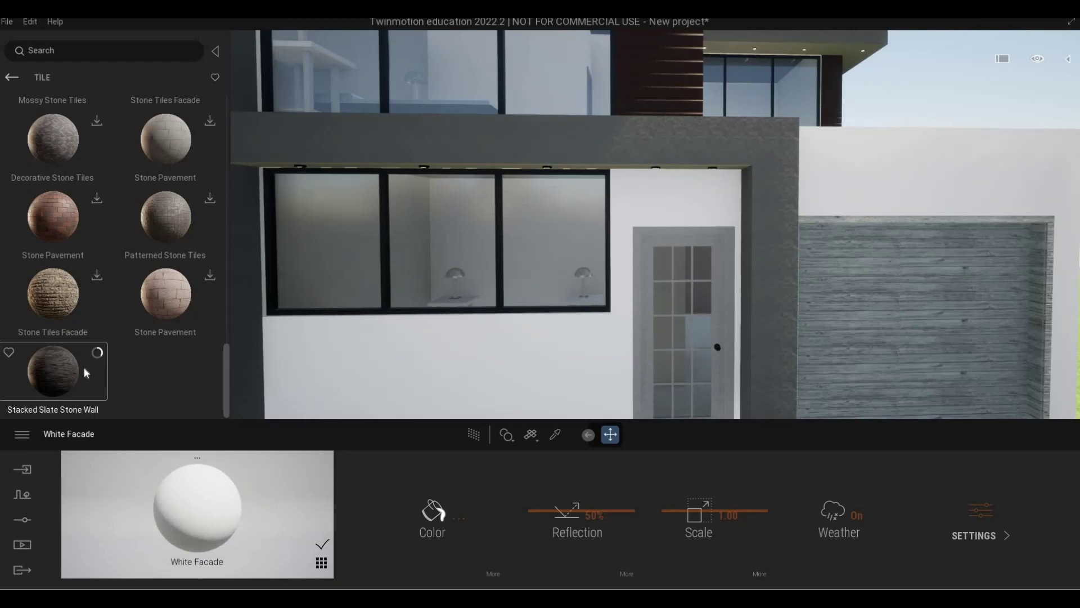
pyautogui.scroll(-1, 75, 382)
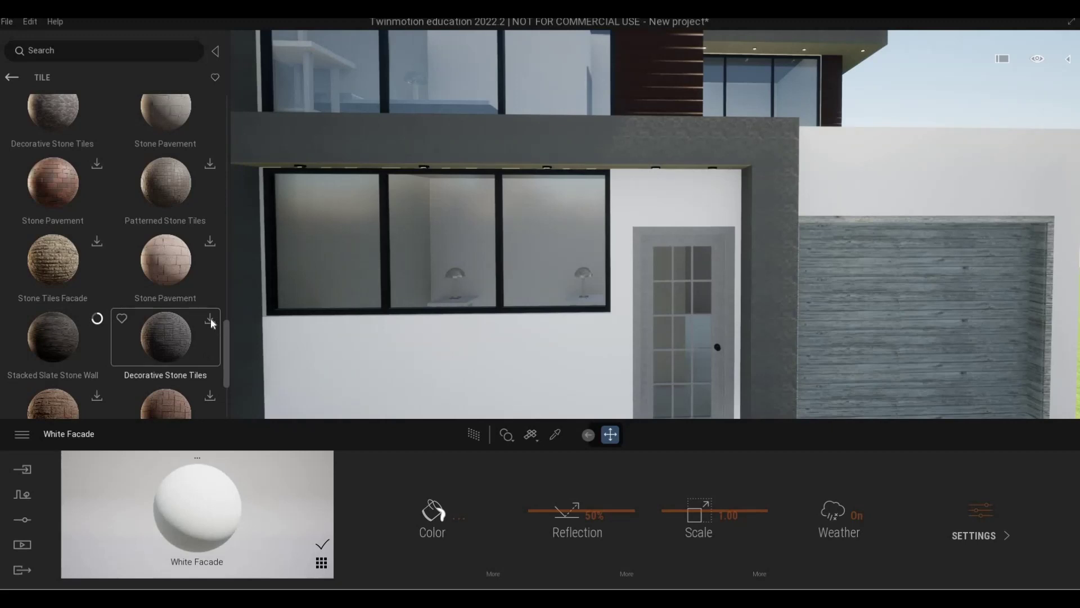
pyautogui.scroll(-3, 109, 342)
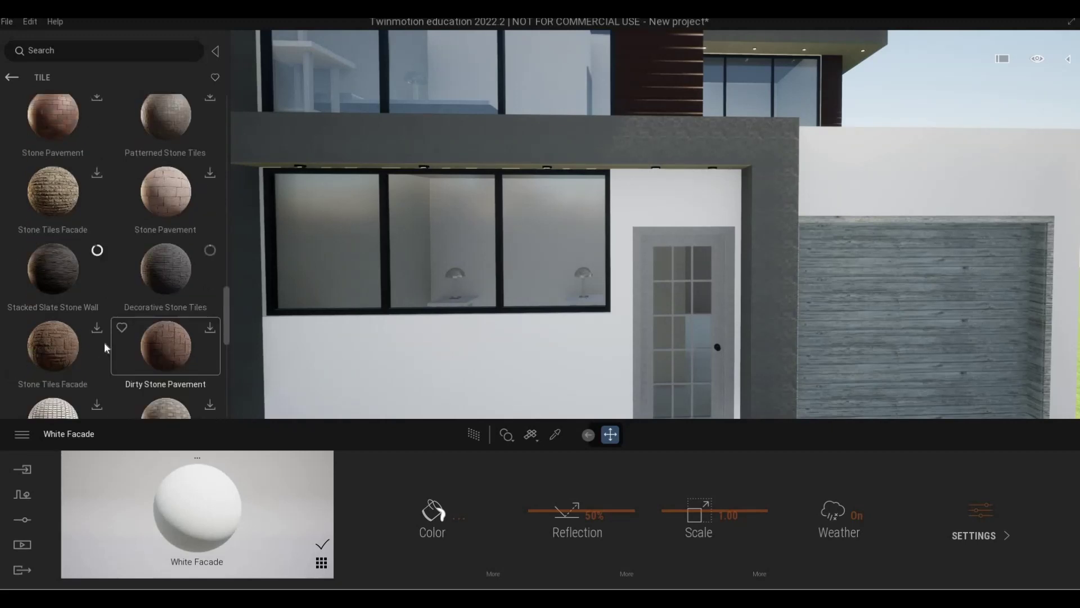
pyautogui.scroll(2, 103, 342)
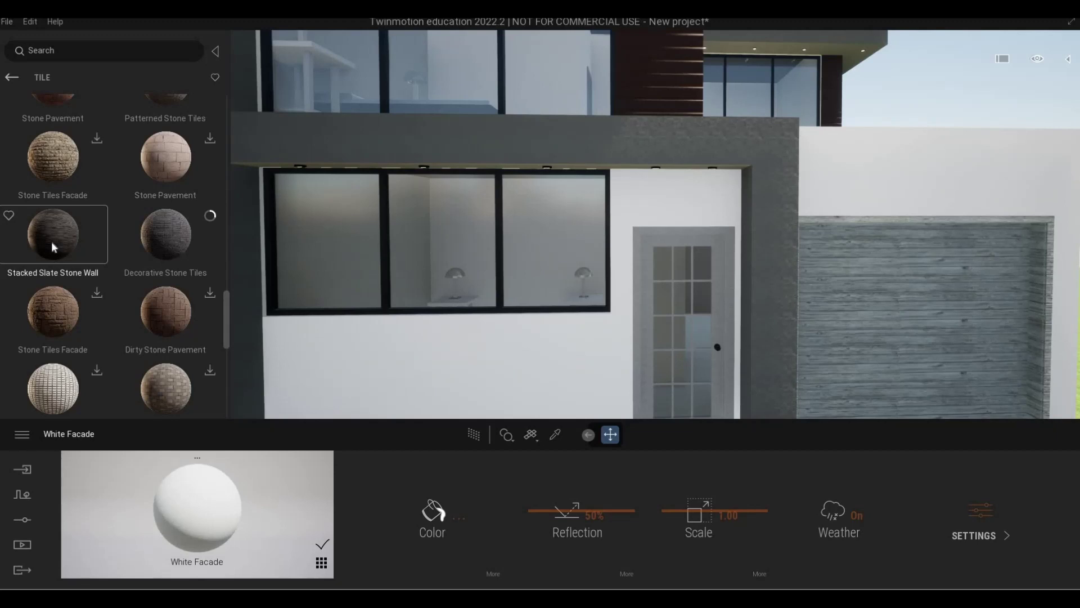
# Apply the Stacked Slate Stone Wall material to the white front wall below the window and check its texture up close
pyautogui.moveTo(63, 243); pyautogui.dragTo(538, 357)
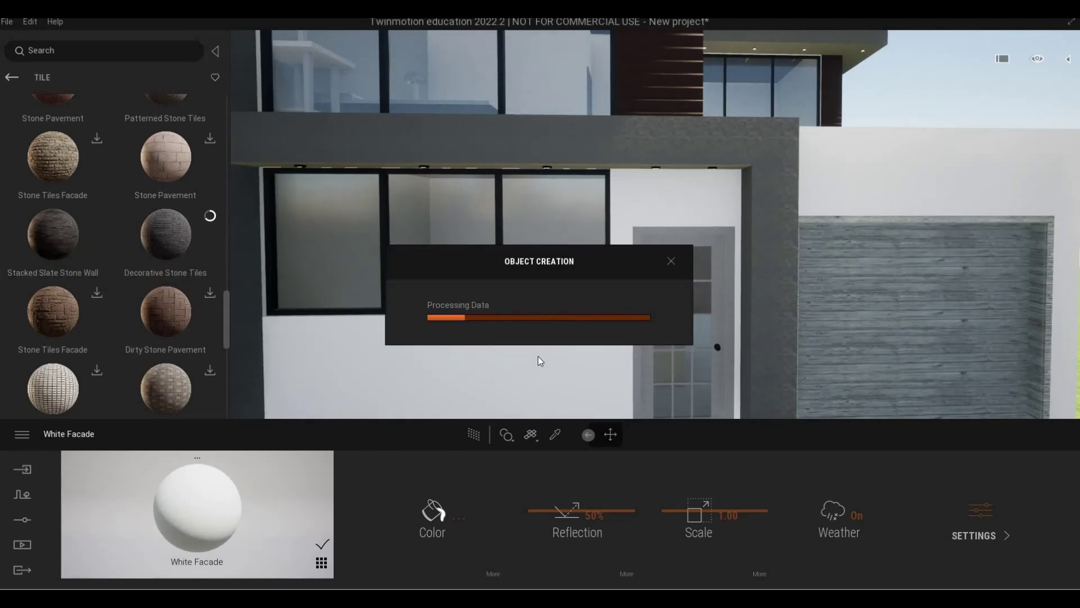
pyautogui.press('d')
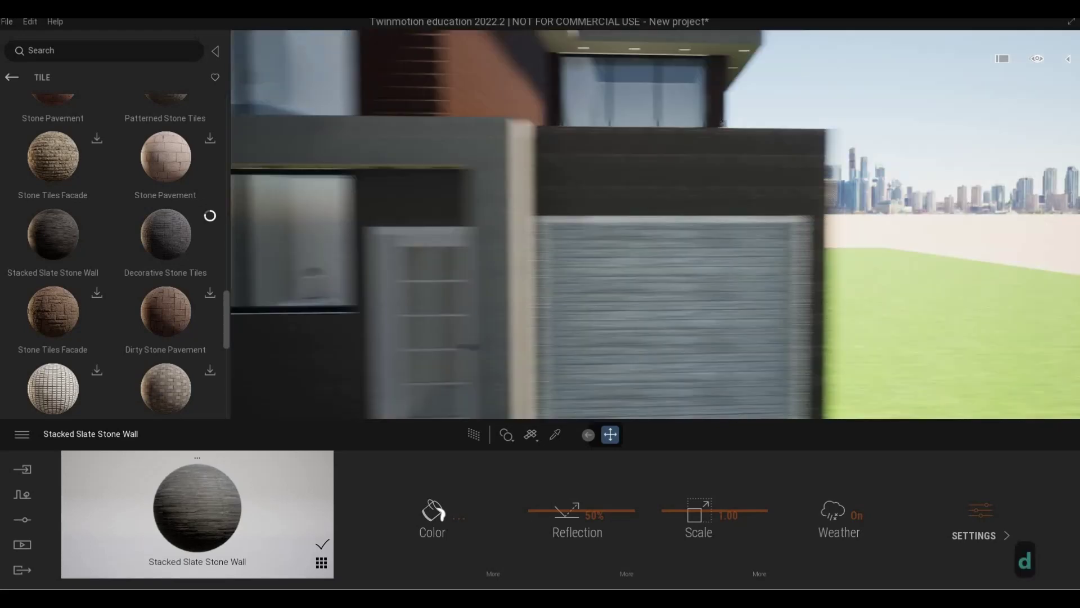
pyautogui.press('w')
pyautogui.press('w')
pyautogui.press('s')
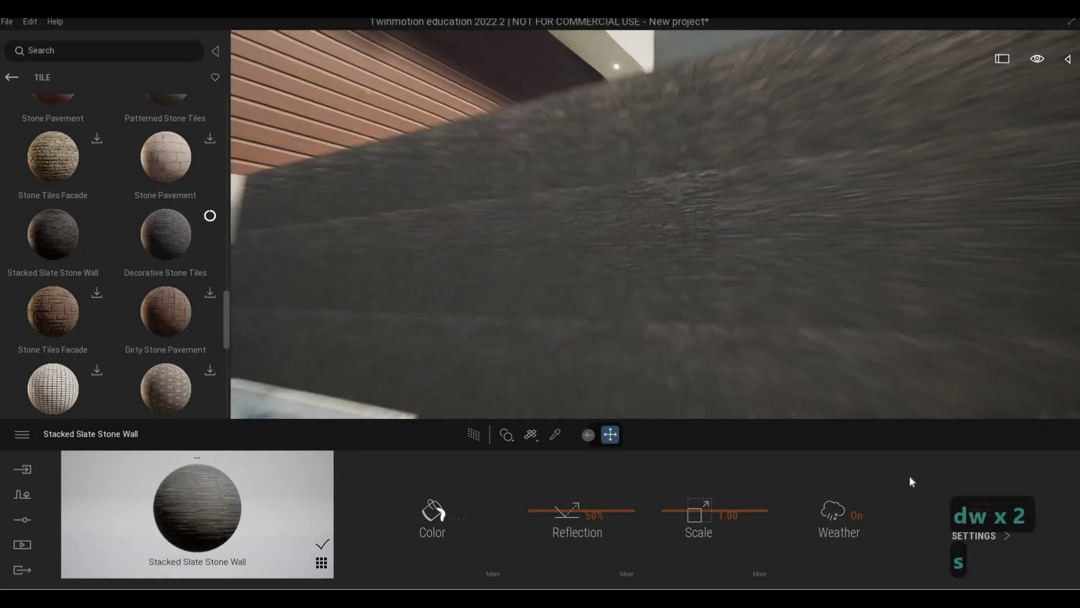
# Set the Stacked Slate Stone Wall scale to 4.21 and check the slate pattern beside the front door
pyautogui.press('a')
pyautogui.press('d')
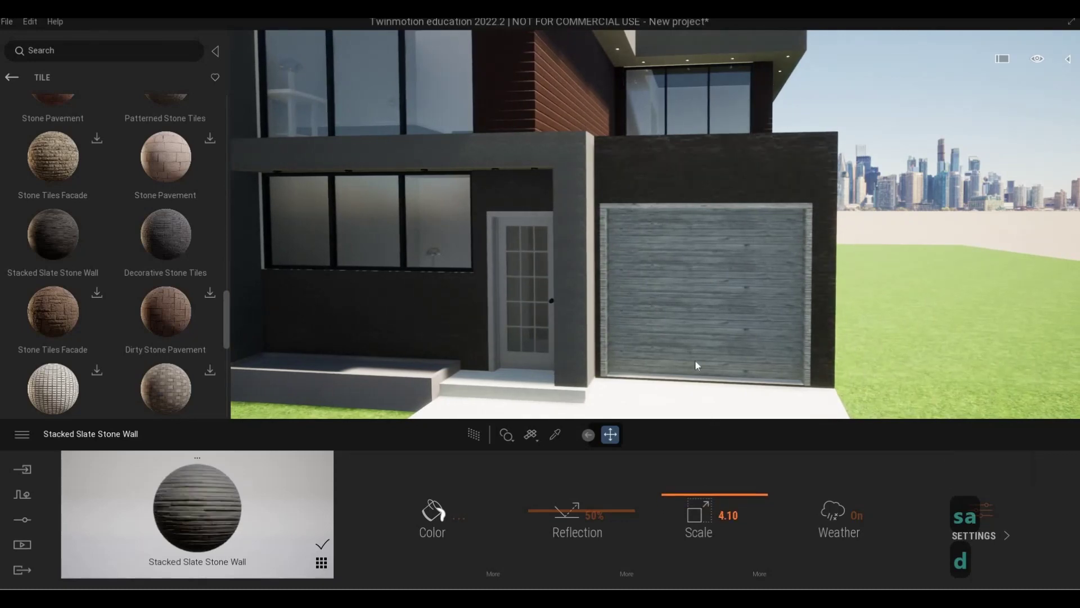
pyautogui.press('a')
pyautogui.press('w')
pyautogui.press('e')
pyautogui.press('w')
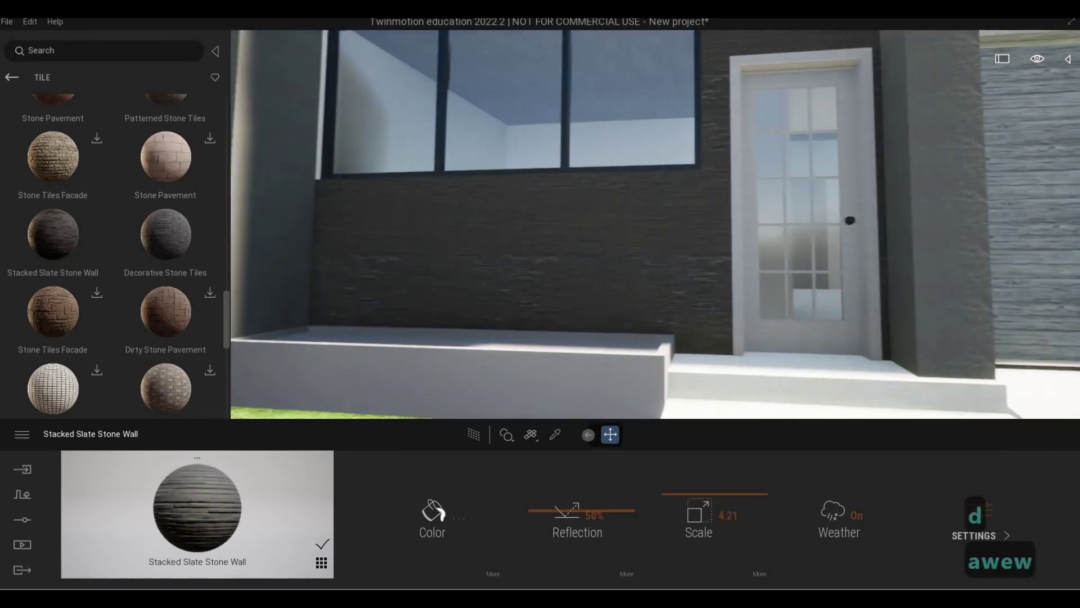
pyautogui.press('w')
pyautogui.press('s')
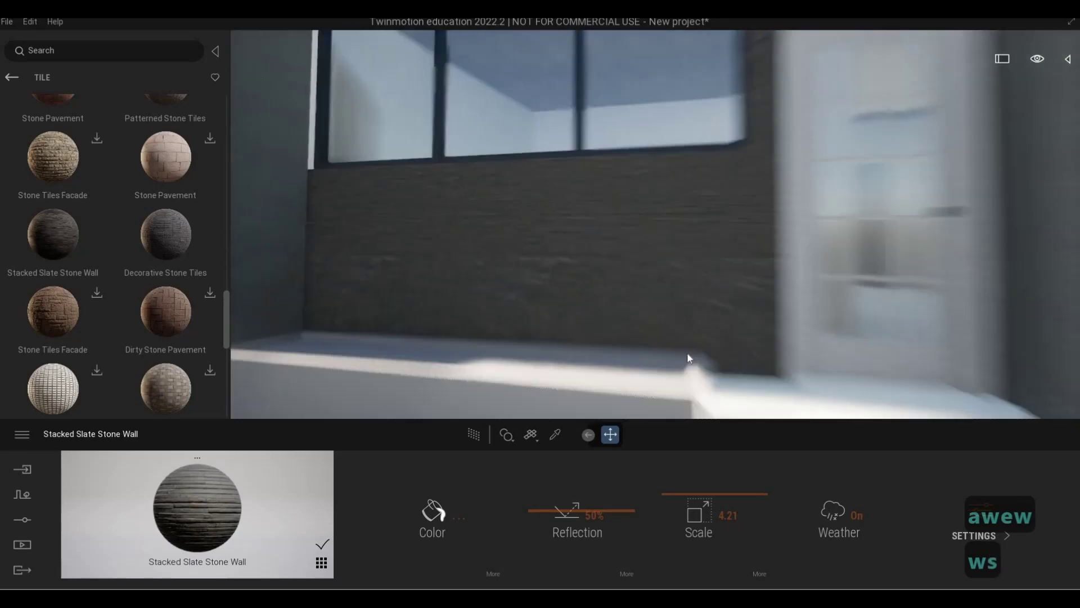
# Set the Stacked Slate Stone Wall scale to 5.30 and check the pattern above the garage door
pyautogui.press('d')
pyautogui.press('a')
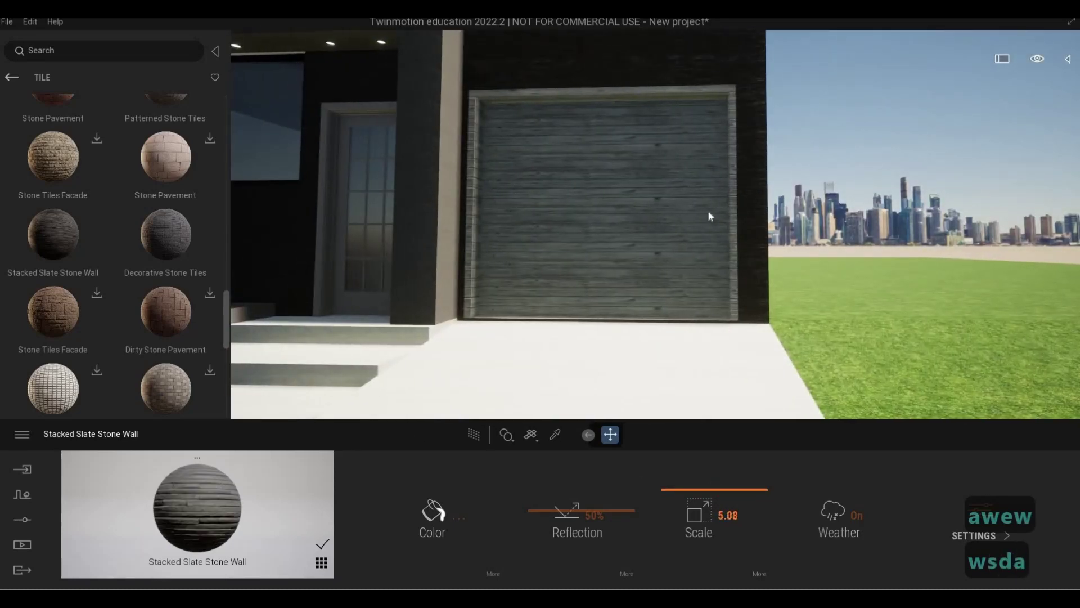
pyautogui.press('q')
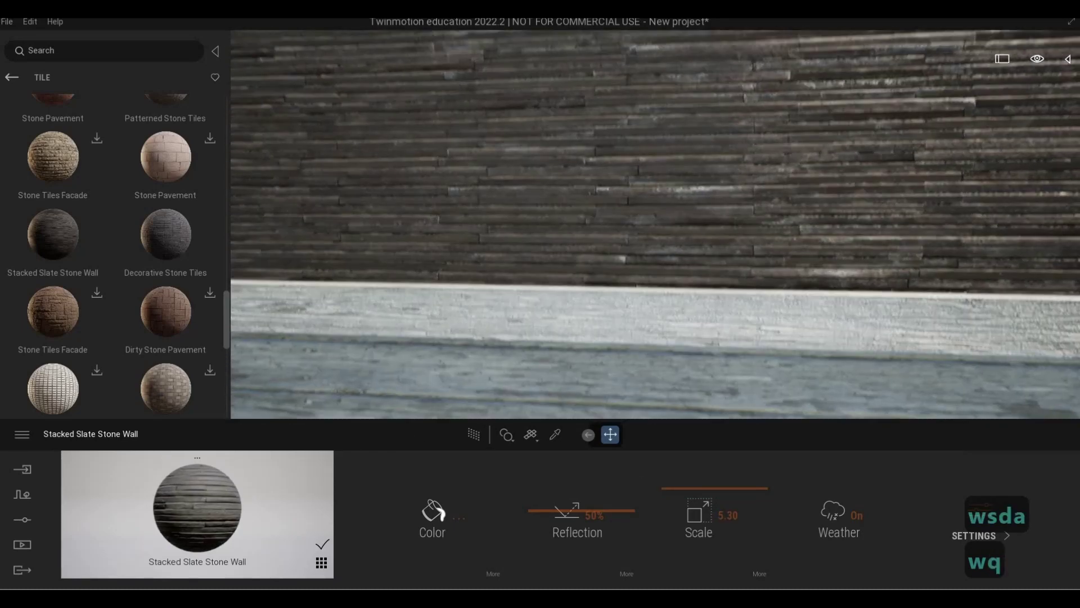
# Examine the slate cladding around the garage, entrance and front window, close up and from farther back
pyautogui.press('a')
pyautogui.press('s')
pyautogui.press('s')
pyautogui.press('w')
pyautogui.press('q')
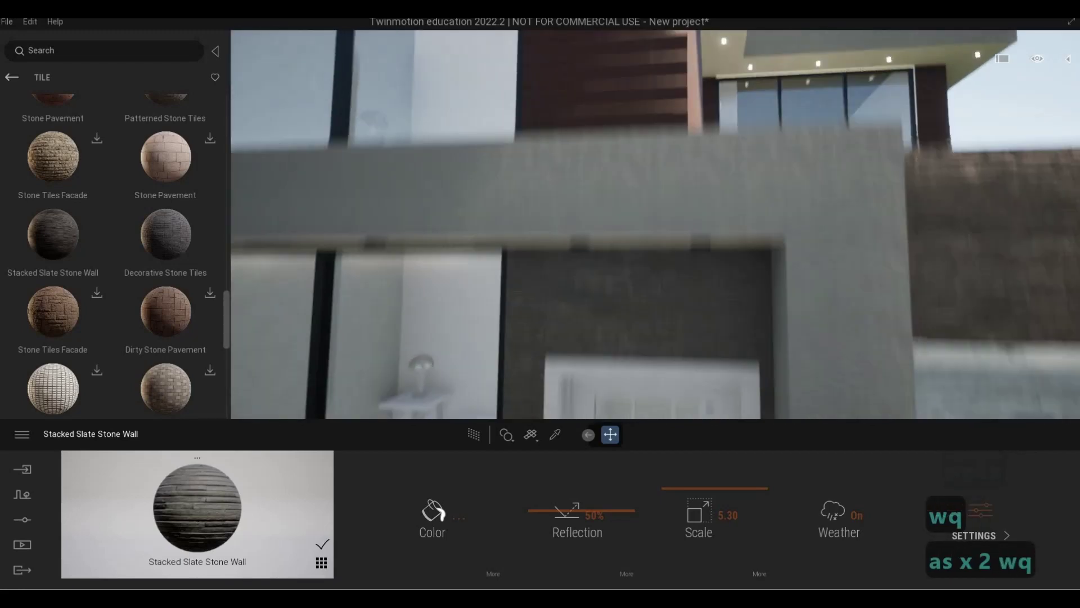
pyautogui.press('d')
pyautogui.press('a')
pyautogui.press('s')
pyautogui.press('e')
pyautogui.press('s')
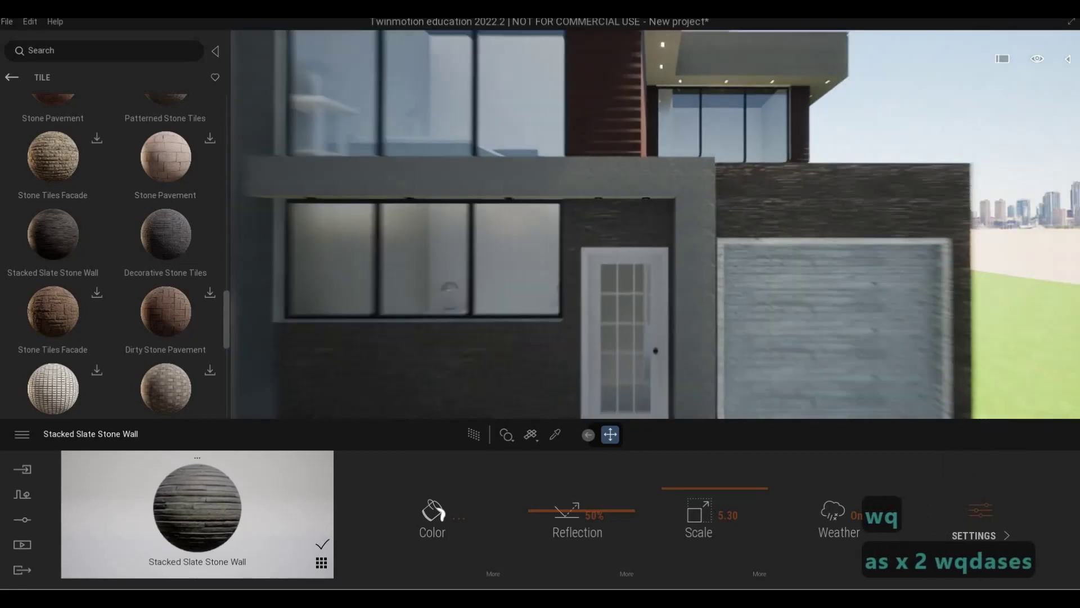
# Examine the stacked slate stone walls, front door and garage on the front facade from close up and from a distance
pyautogui.press('e')
pyautogui.press('w')
pyautogui.press('w')
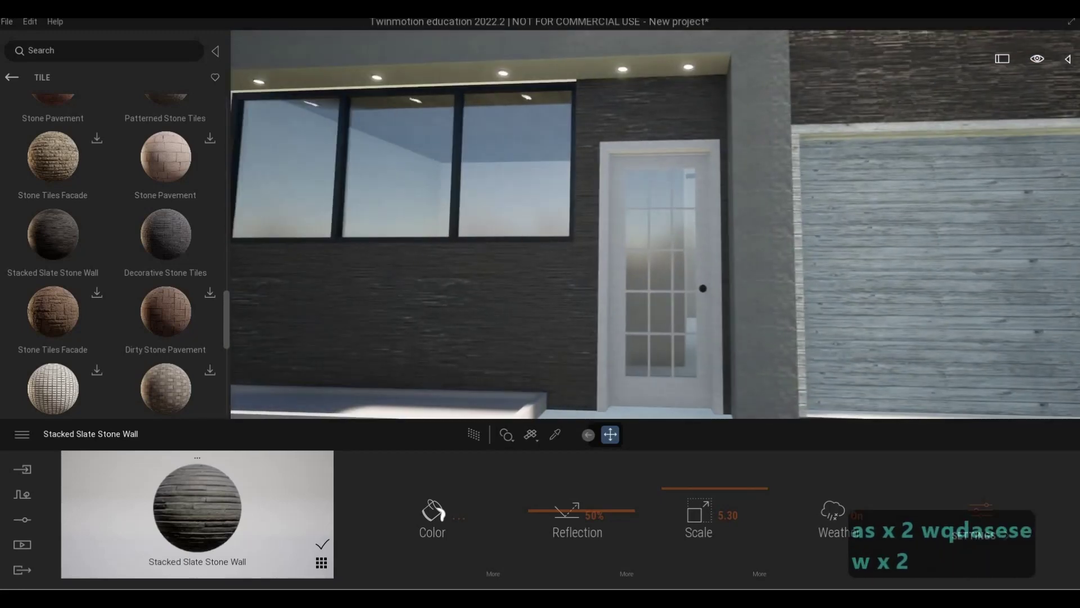
pyautogui.press('s')
pyautogui.press('q')
pyautogui.press('s')
pyautogui.press('s')
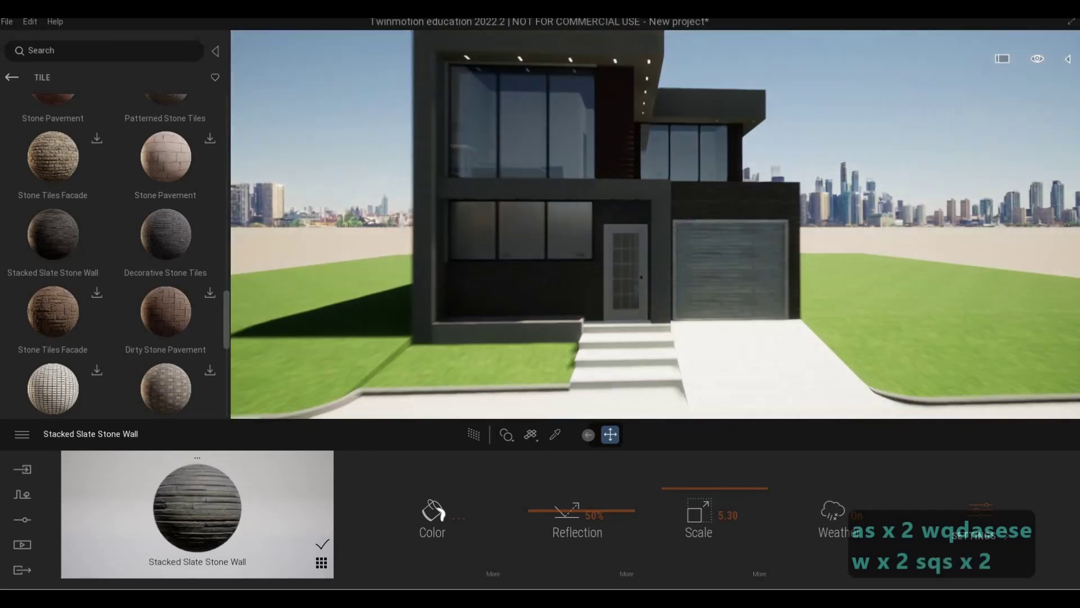
pyautogui.press('e')
pyautogui.press('a')
pyautogui.press('w')
pyautogui.press('d')
pyautogui.press('w')
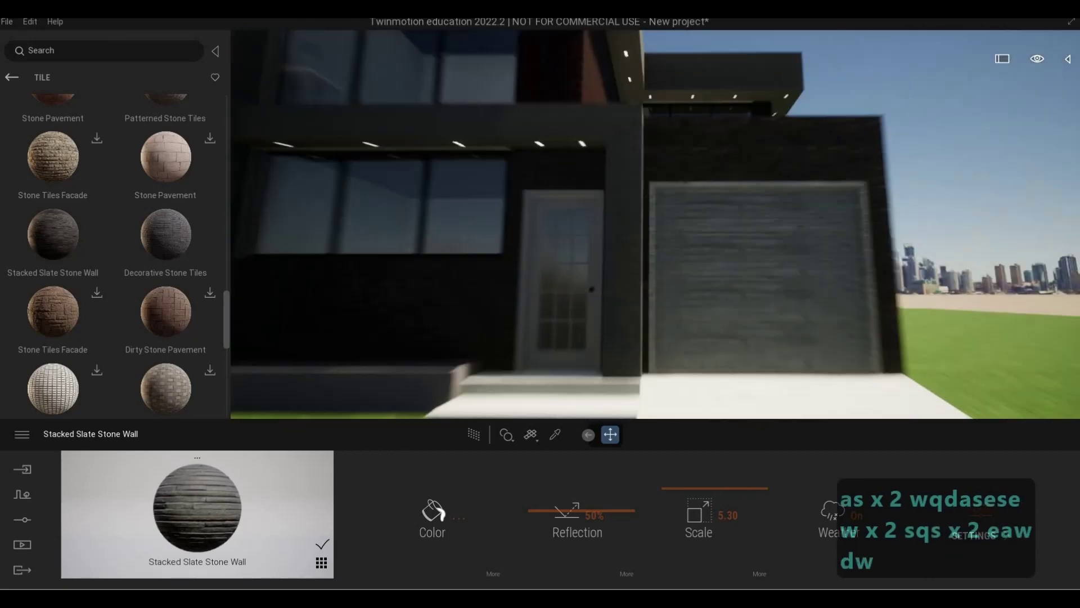
pyautogui.press('w')
pyautogui.press('s')
pyautogui.press('a')
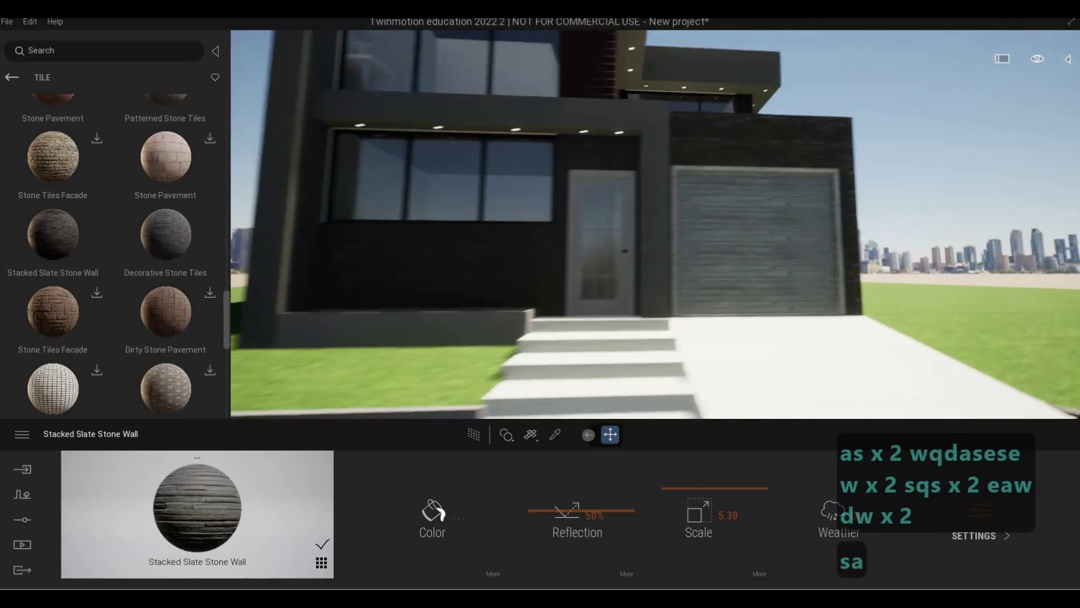
pyautogui.press('q')
pyautogui.press('d')
pyautogui.press('w')
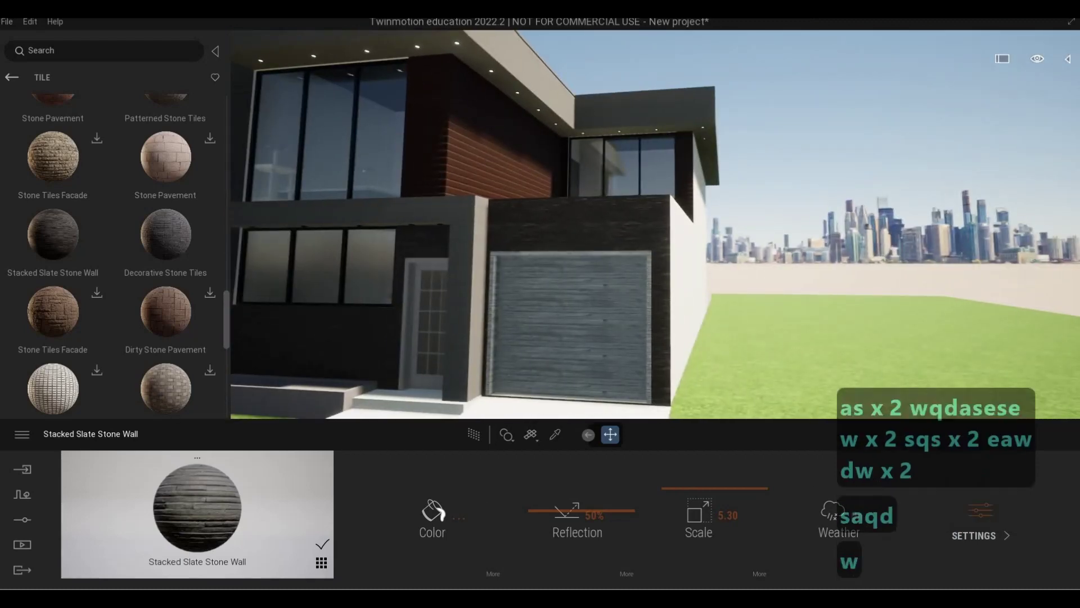
pyautogui.press('a')
pyautogui.press('a')
pyautogui.press('e')
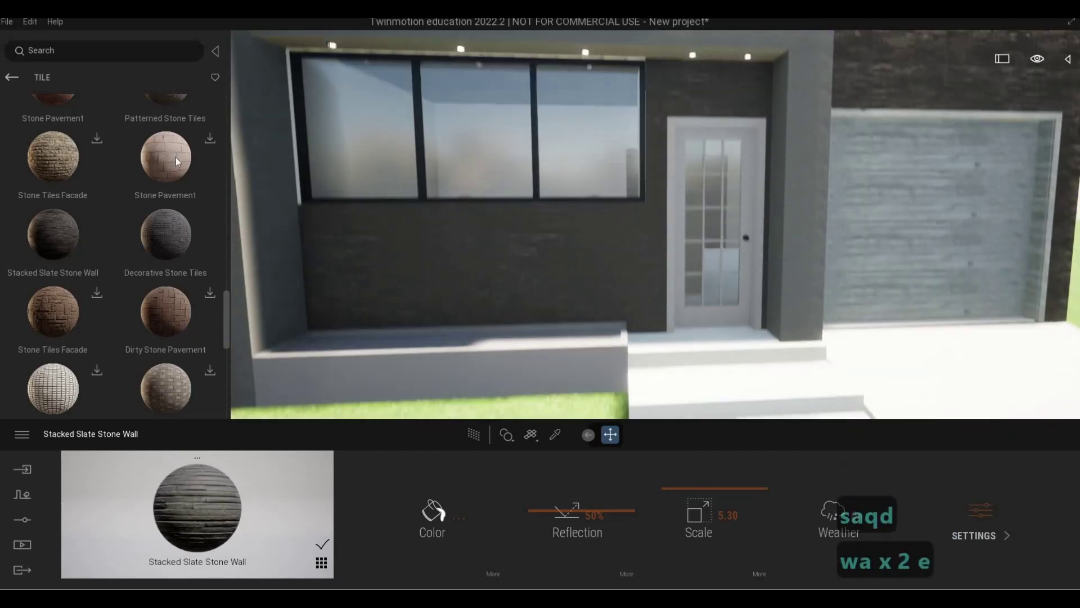
# Apply the Walnut Veneer wood material to the front door and tint its color grey B7B7B7
pyautogui.click(8, 79)
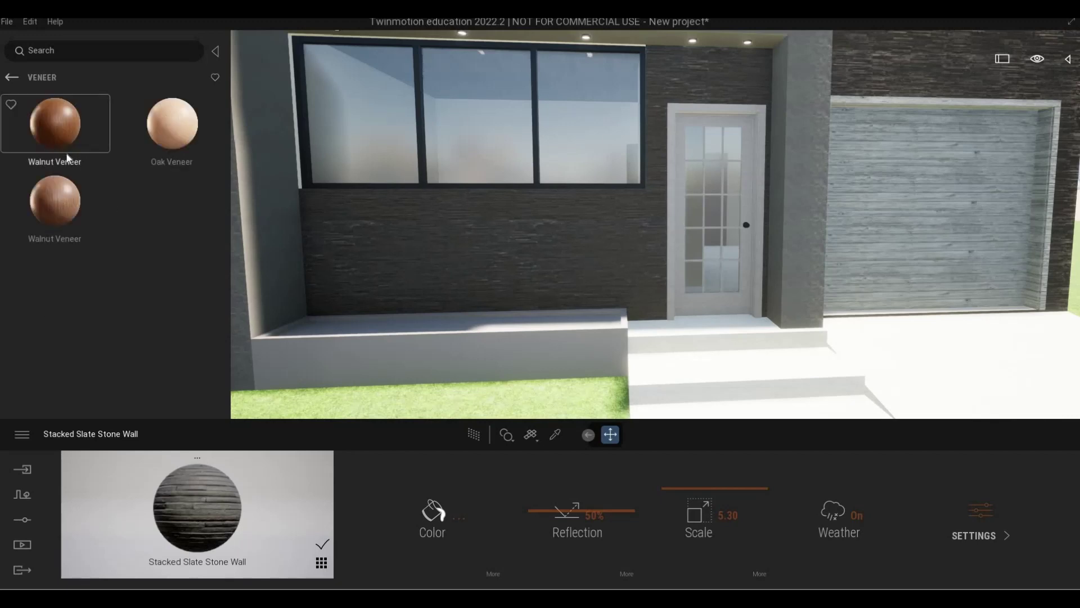
pyautogui.moveTo(678, 254); pyautogui.dragTo(679, 254)
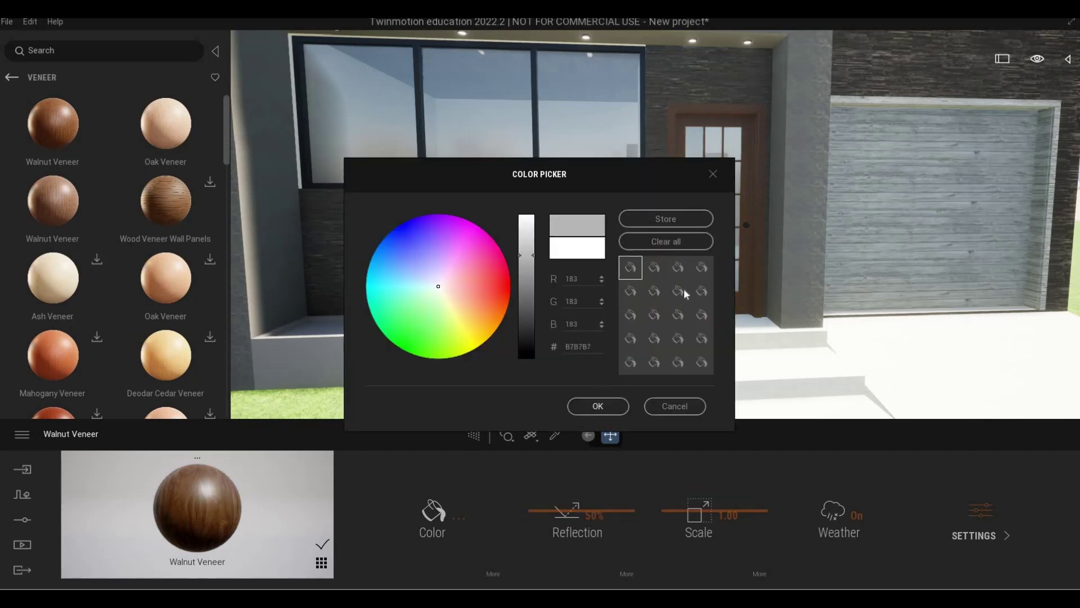
pyautogui.click(598, 405)
# Lighten the front door's walnut veneer by setting its color to C7C7C7
pyautogui.press('w')
pyautogui.press('w')
pyautogui.press('d')
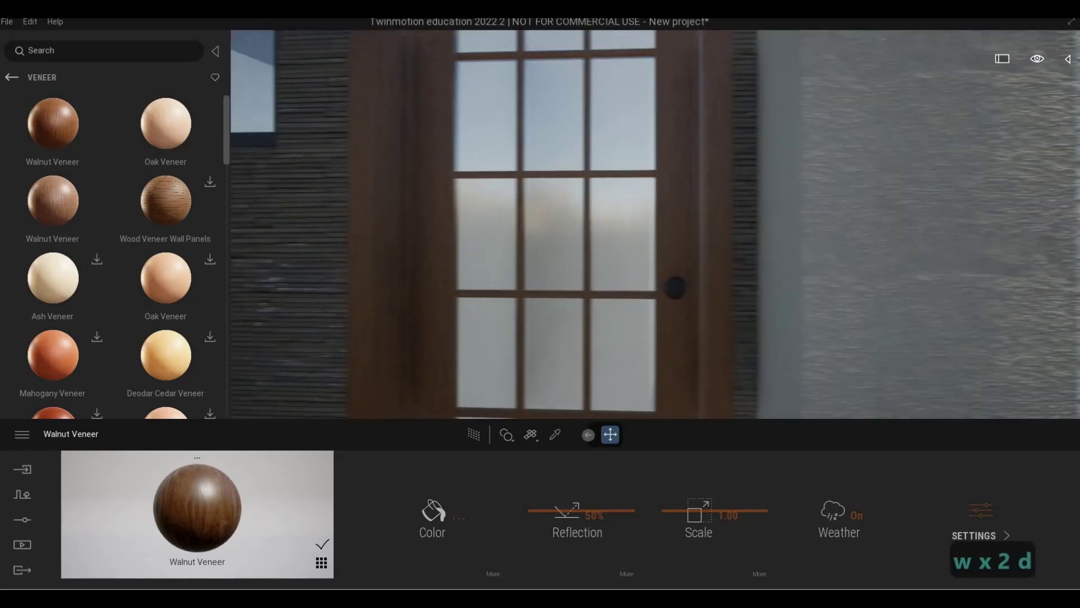
pyautogui.press('s')
pyautogui.press('s')
pyautogui.press('s')
pyautogui.press('s')
pyautogui.press('s')
pyautogui.press('s')
pyautogui.press('q')
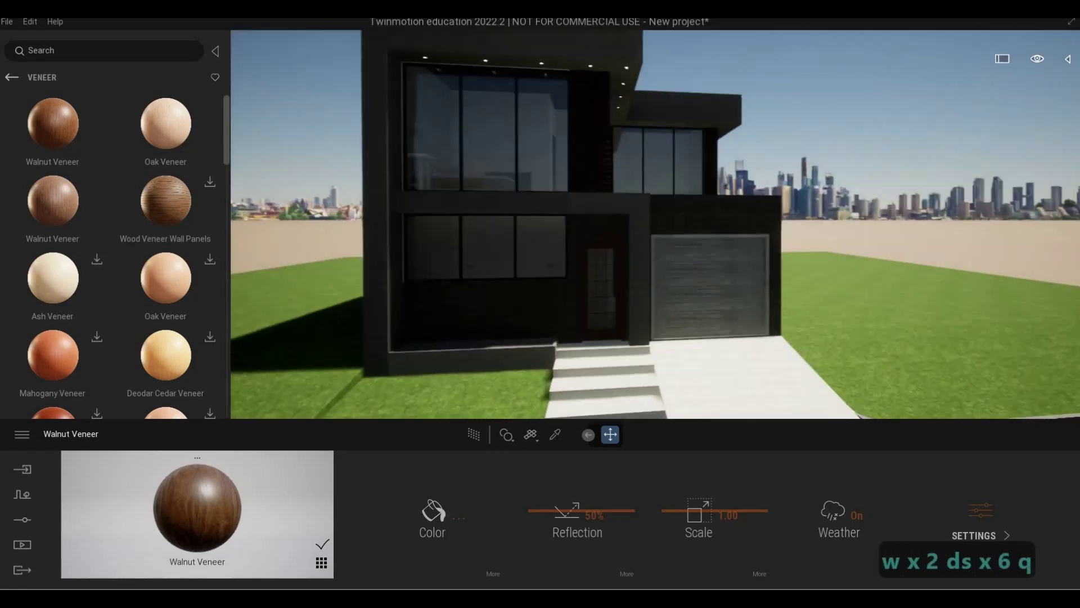
pyautogui.press('w')
pyautogui.press('d')
pyautogui.press('a')
pyautogui.press('s')
pyautogui.press('e')
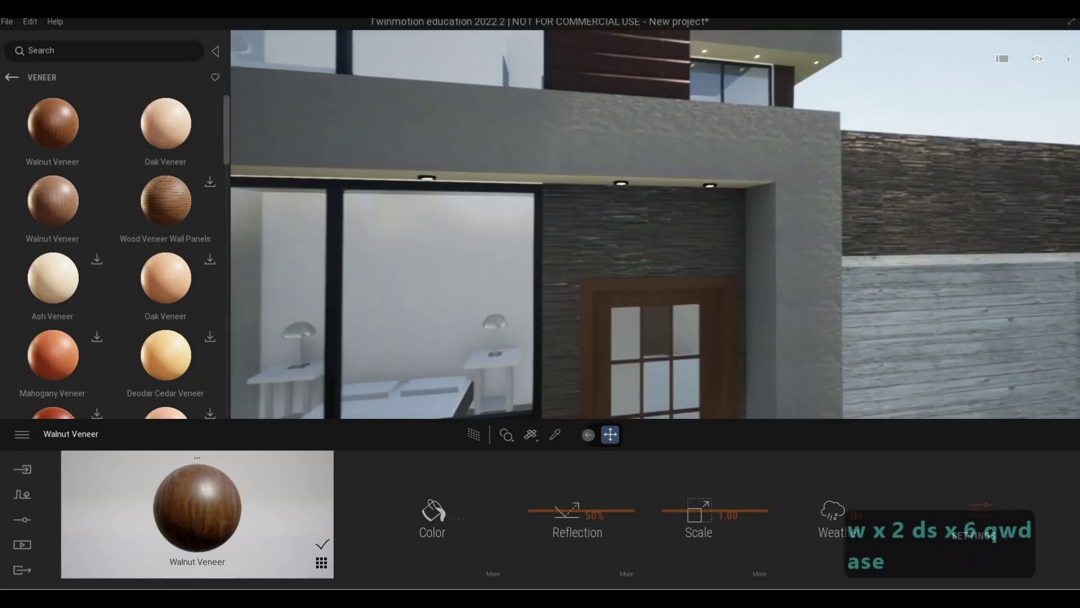
pyautogui.press('s')
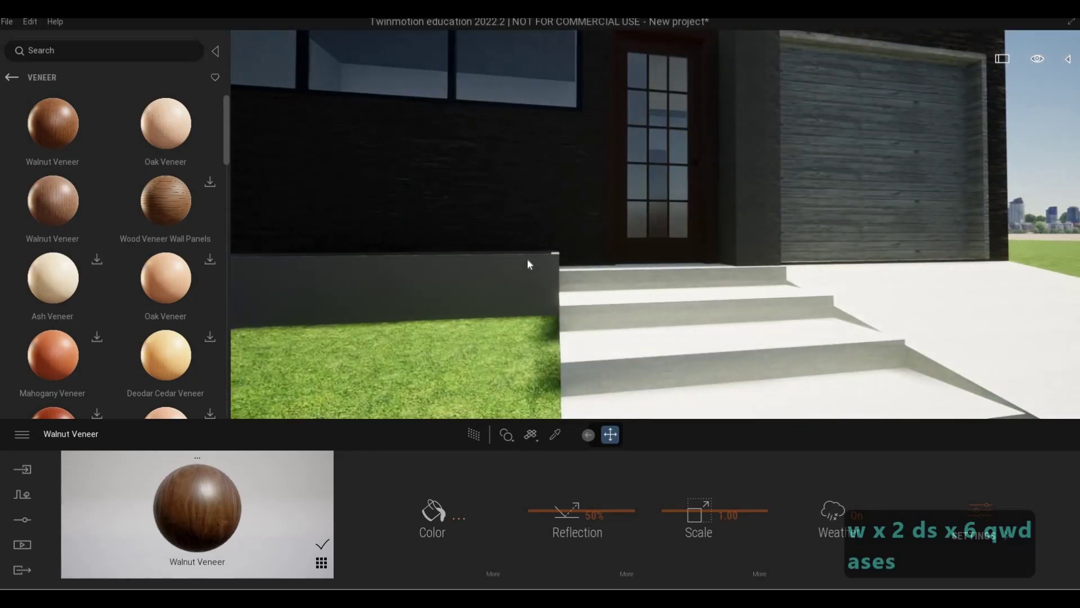
pyautogui.click(528, 245)
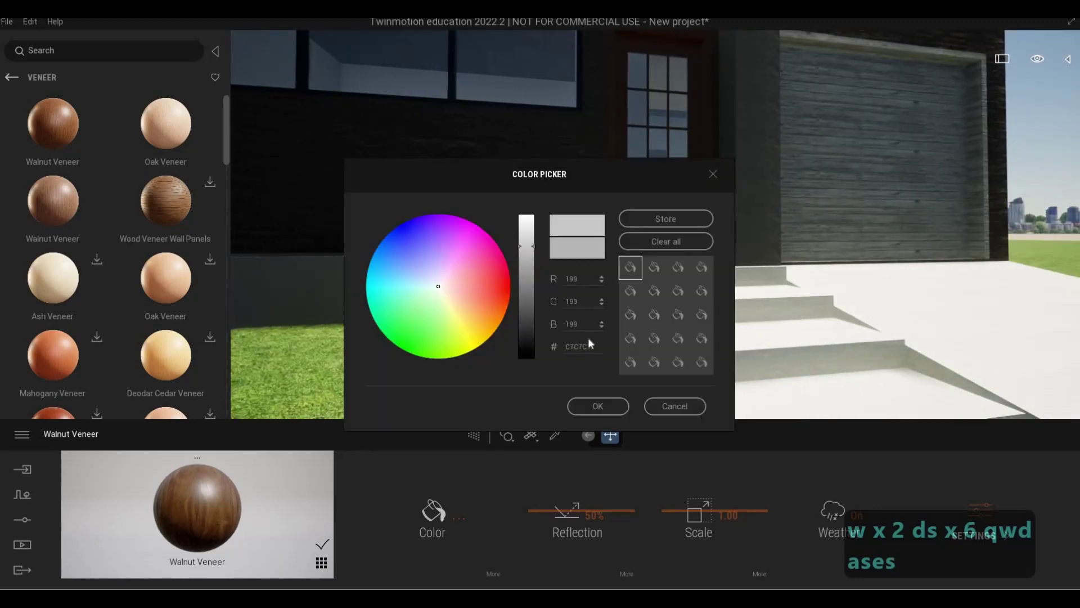
pyautogui.click(598, 412)
# Check the walnut front door against the surrounding stone facade from close up and farther back
pyautogui.press('w')
pyautogui.press('q')
pyautogui.press('d')
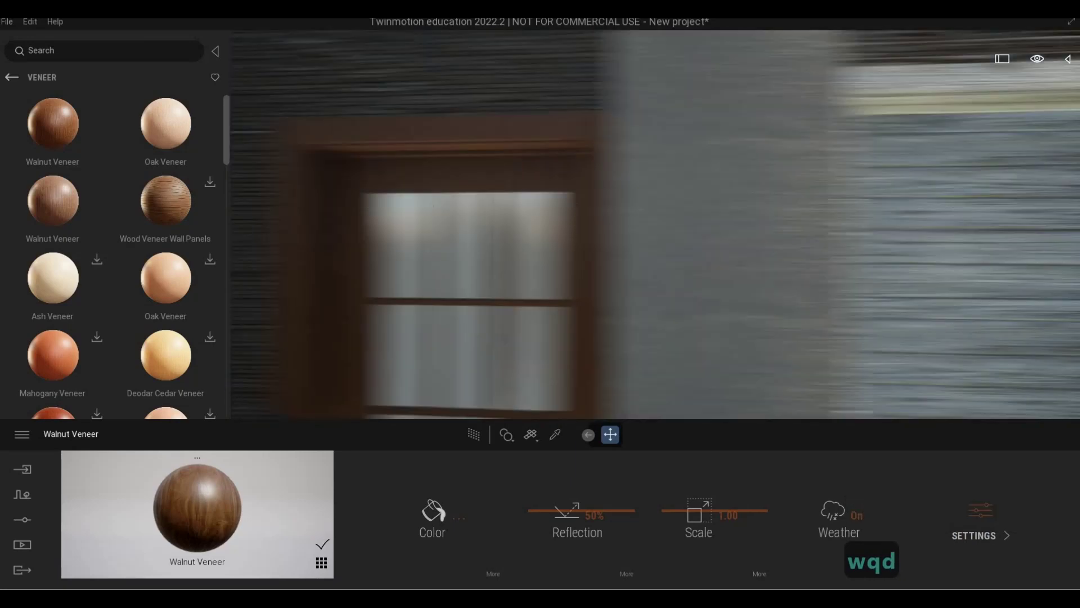
pyautogui.press('a')
pyautogui.press('s')
pyautogui.press('q')
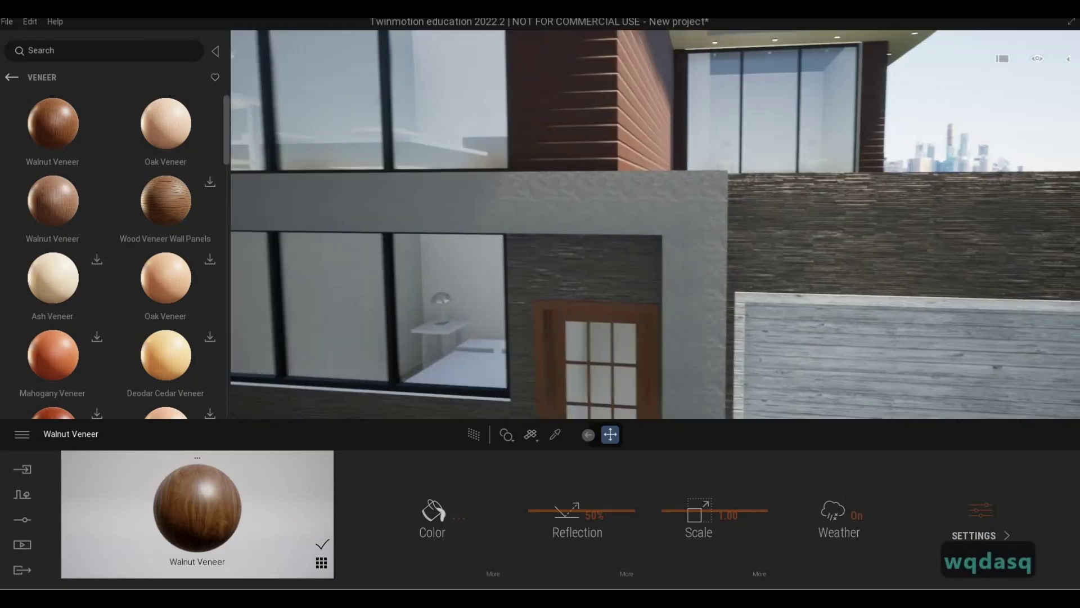
pyautogui.press('s')
pyautogui.press('e')
pyautogui.press('s')
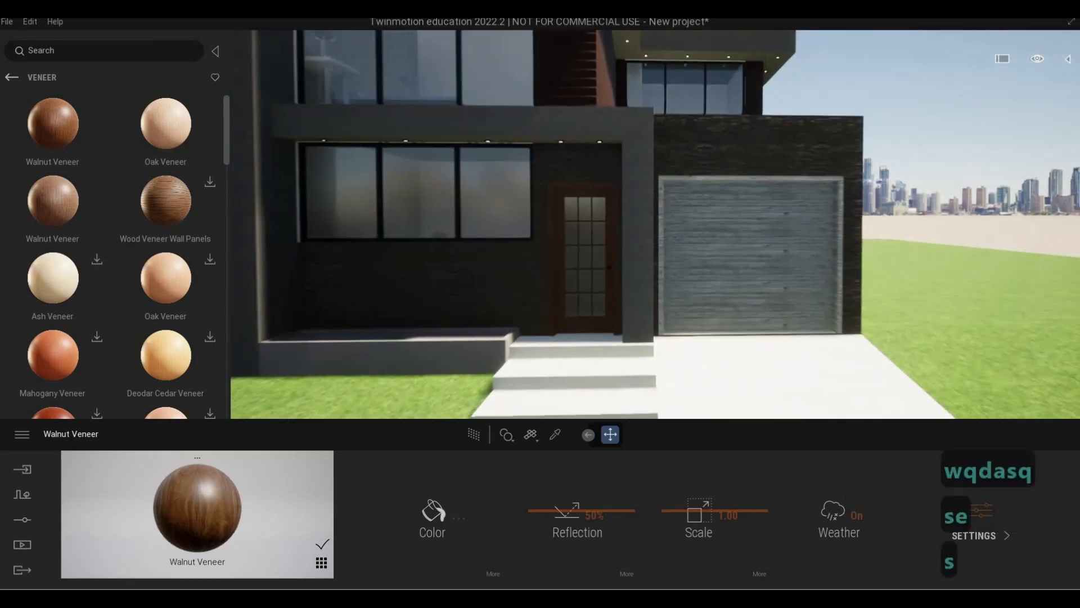
# Inspect the upper-floor terrace, its windows and the brown plank siding, and return to a full front view of the house
pyautogui.press('d')
pyautogui.press('w')
pyautogui.press('q')
pyautogui.press('e')
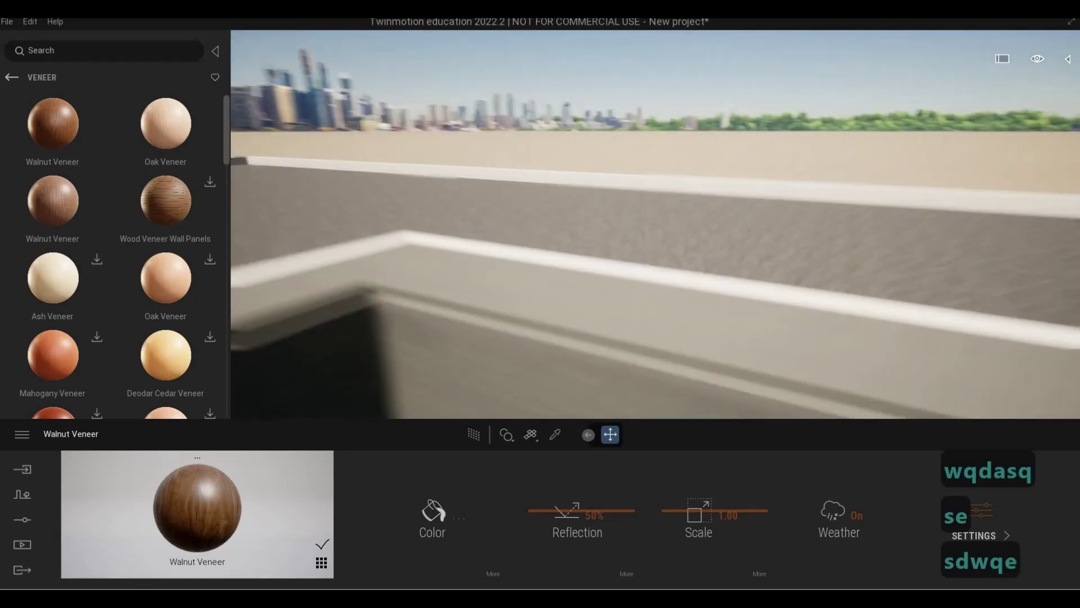
pyautogui.press('a')
pyautogui.press('e')
pyautogui.press('e')
pyautogui.press('s')
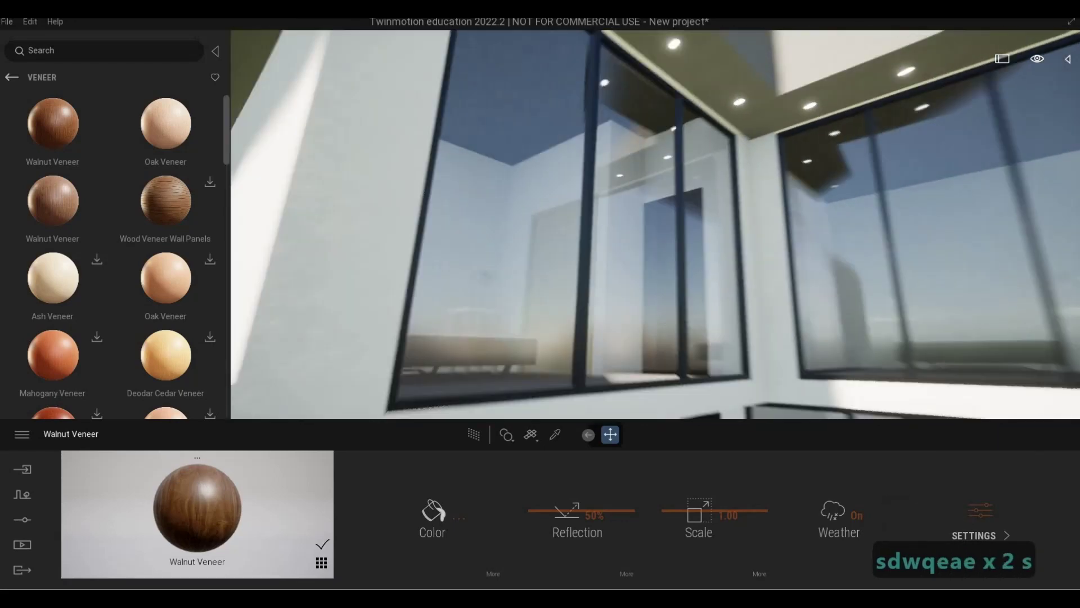
pyautogui.press('q')
pyautogui.press('a')
pyautogui.press('a')
pyautogui.press('a')
pyautogui.press('a')
pyautogui.press('a')
pyautogui.press('a')
pyautogui.press('a')
pyautogui.press('a')
pyautogui.press('a')
pyautogui.press('a')
pyautogui.press('a')
pyautogui.press('a')
pyautogui.press('a')
pyautogui.press('a')
pyautogui.press('a')
pyautogui.press('a')
pyautogui.press('a')
pyautogui.press('s')
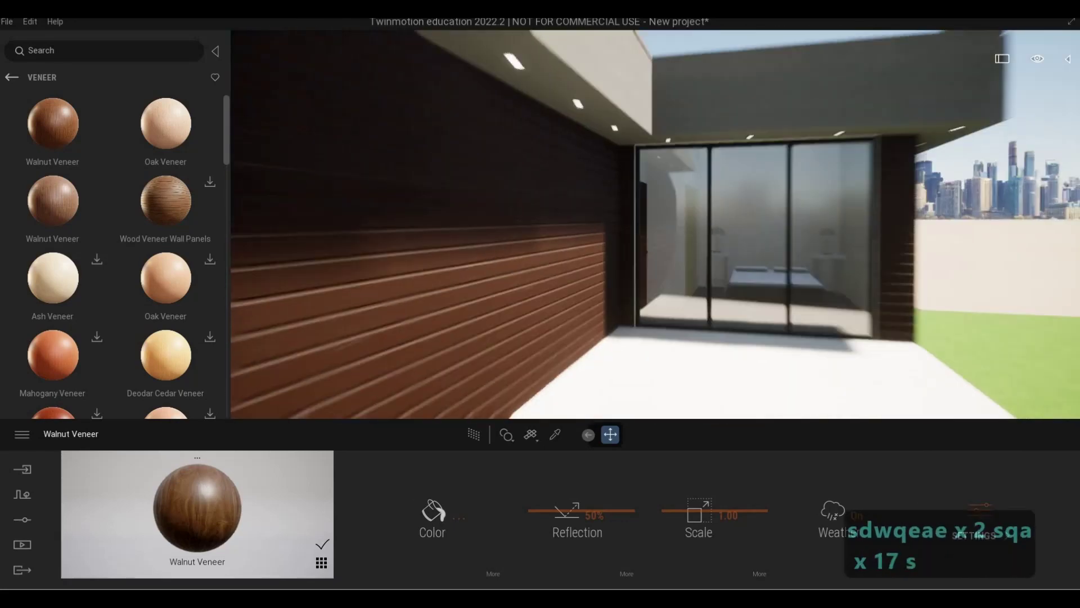
pyautogui.press('s')
pyautogui.press('a')
pyautogui.press('e')
pyautogui.press('s')
pyautogui.press('a')
pyautogui.press('e')
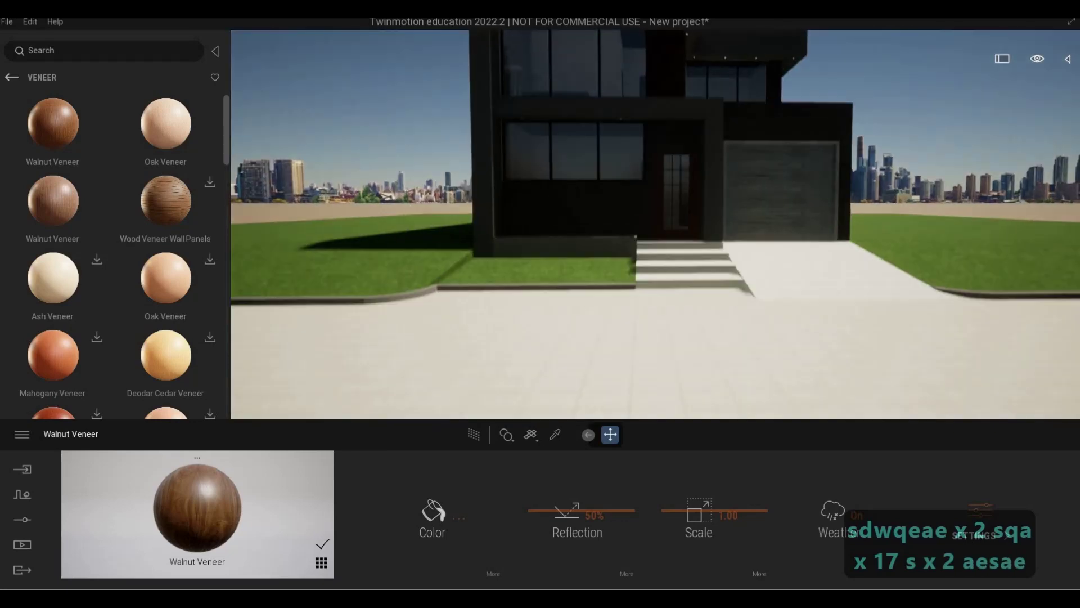
pyautogui.press('q')
pyautogui.press('d')
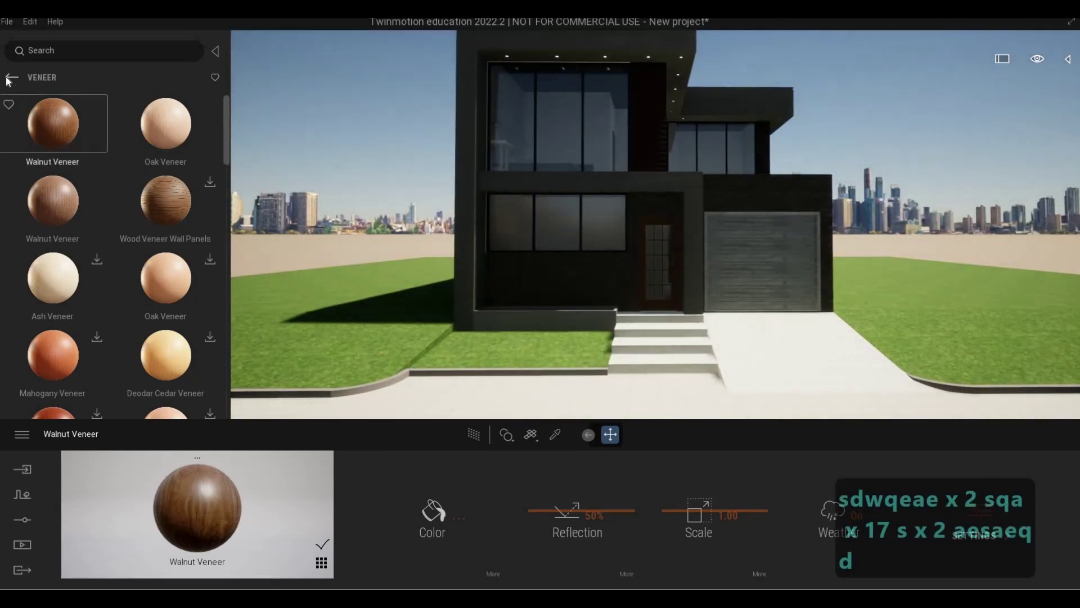
# Open the man-made ground materials in the standard materials library
pyautogui.click(10, 78)
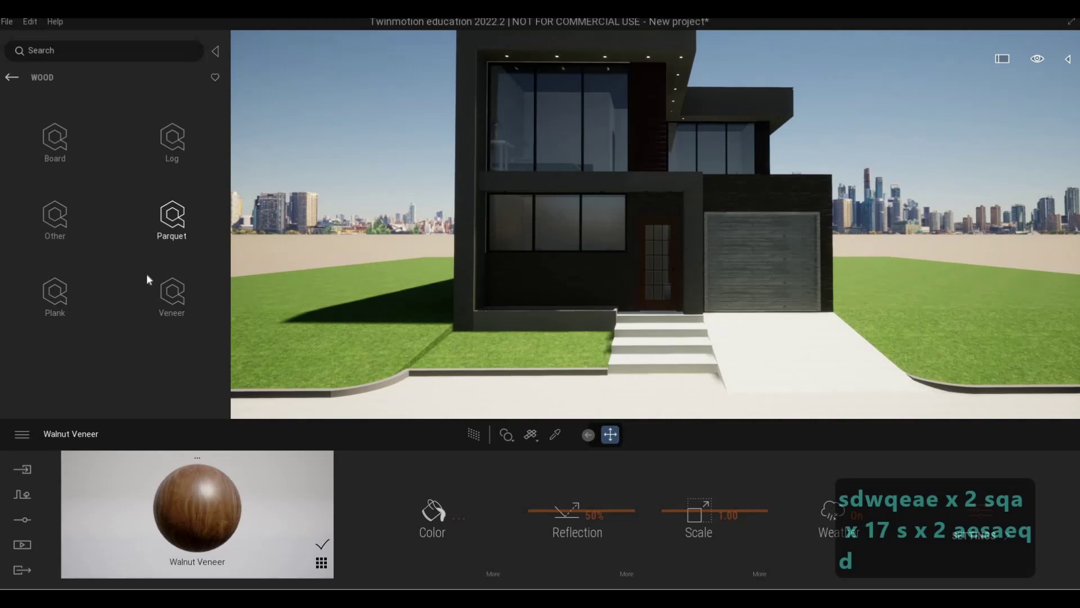
pyautogui.click(10, 79)
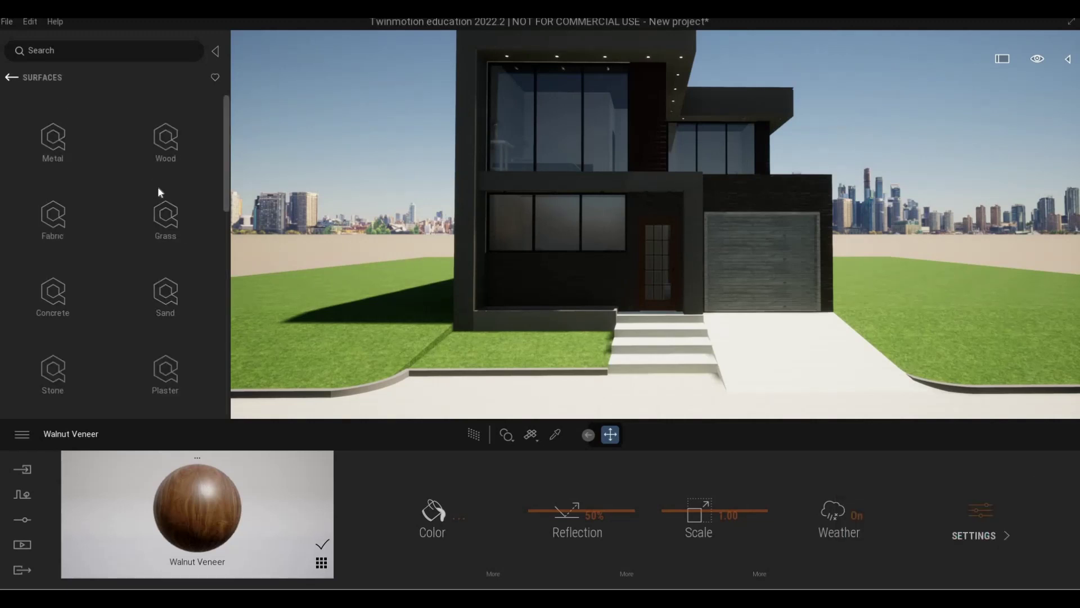
pyautogui.click(12, 79)
pyautogui.click(12, 78)
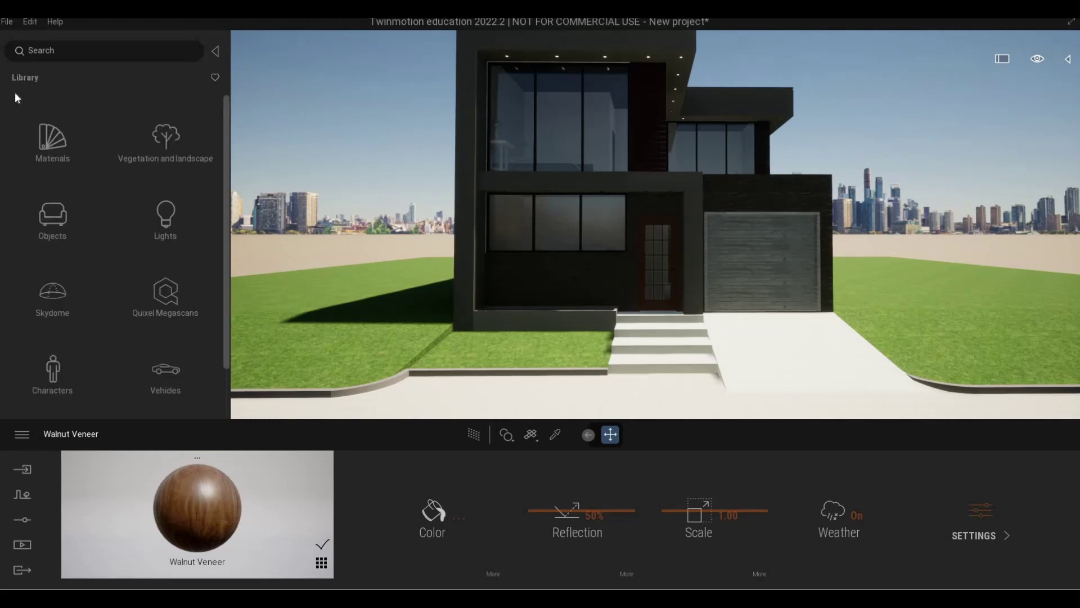
pyautogui.click(46, 144)
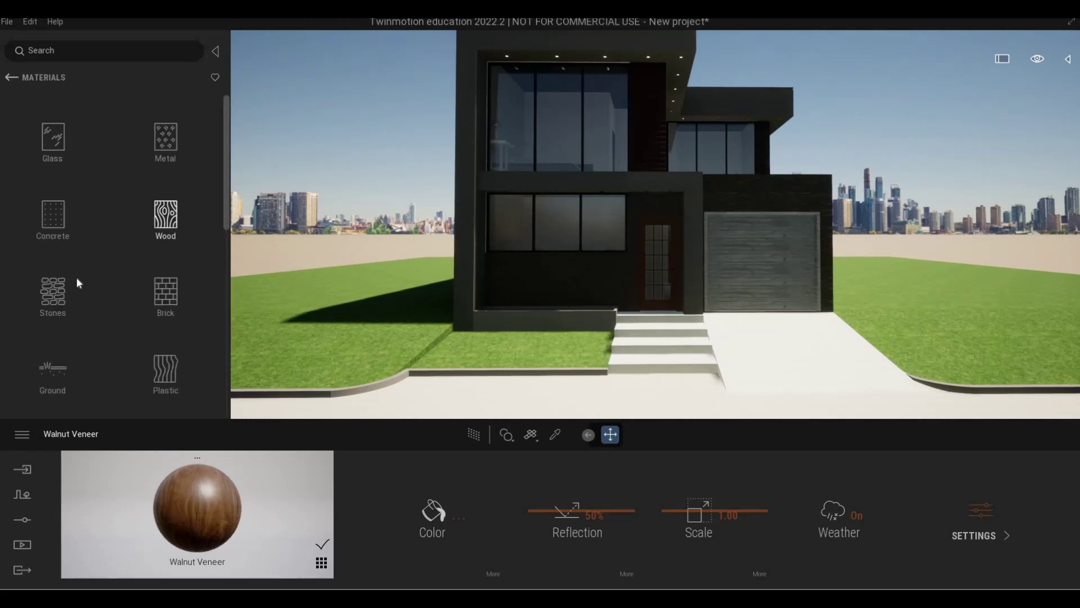
pyautogui.scroll(-1, 62, 192)
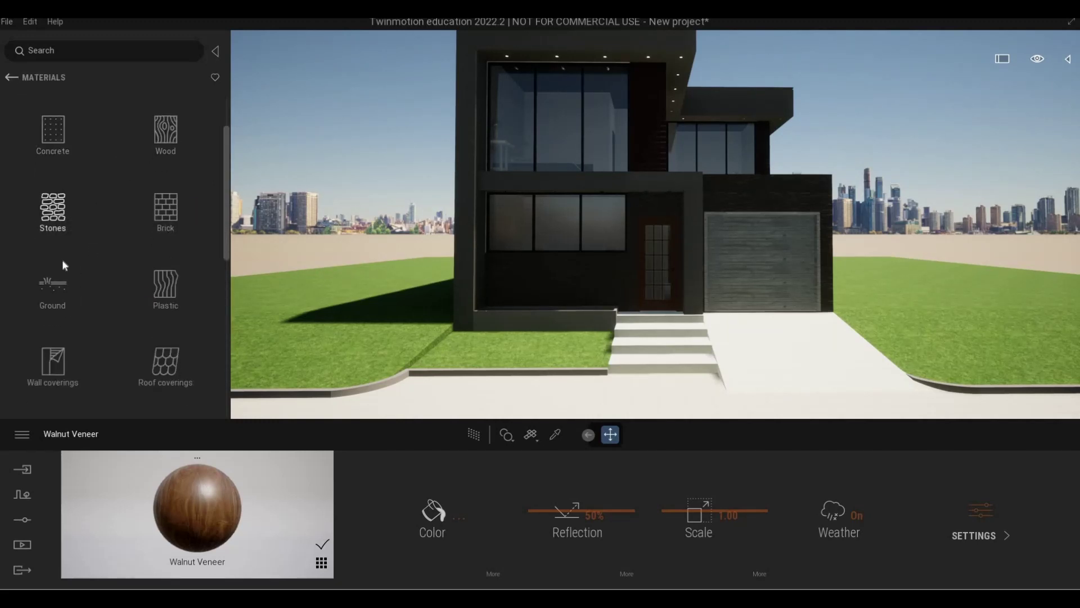
pyautogui.scroll(-2, 61, 258)
pyautogui.click(52, 250)
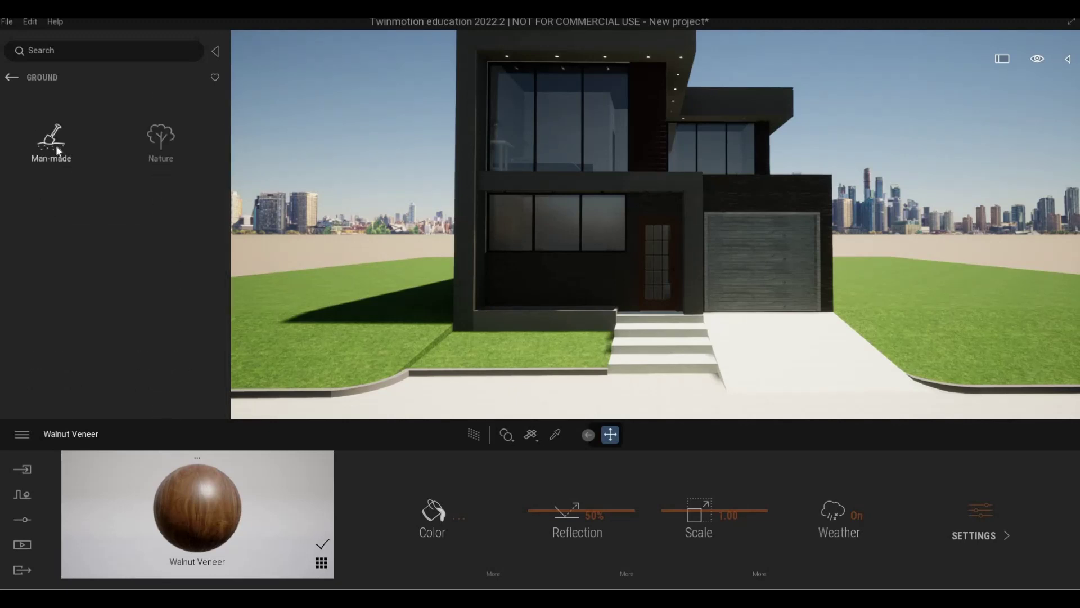
pyautogui.click(56, 145)
# Find the Grassy cobblestone material and apply it to the driveway in front of the garage
pyautogui.scroll(-10, 113, 295)
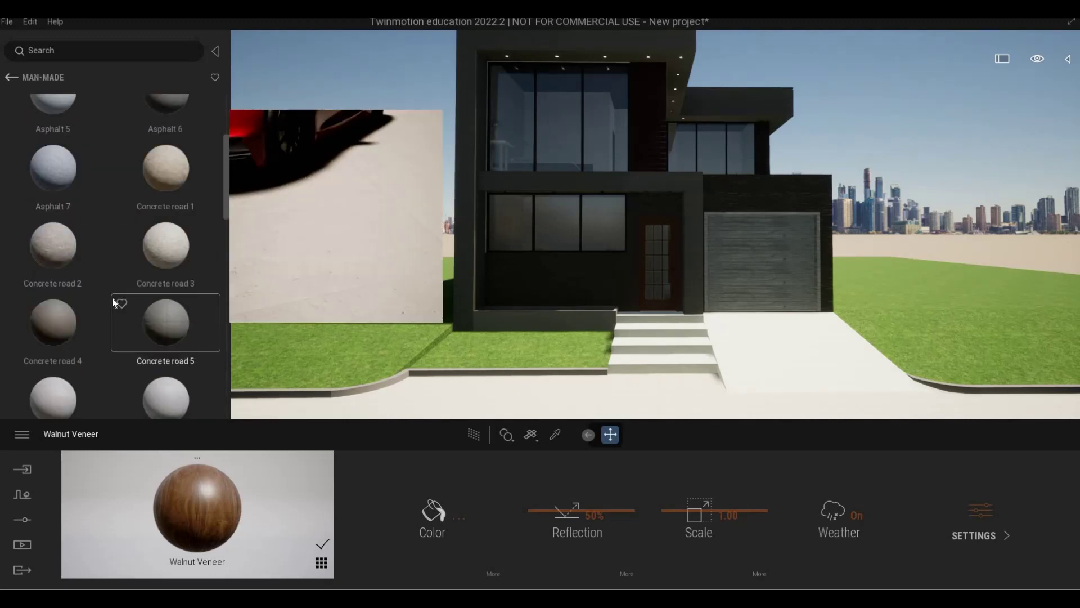
pyautogui.scroll(-8, 113, 302)
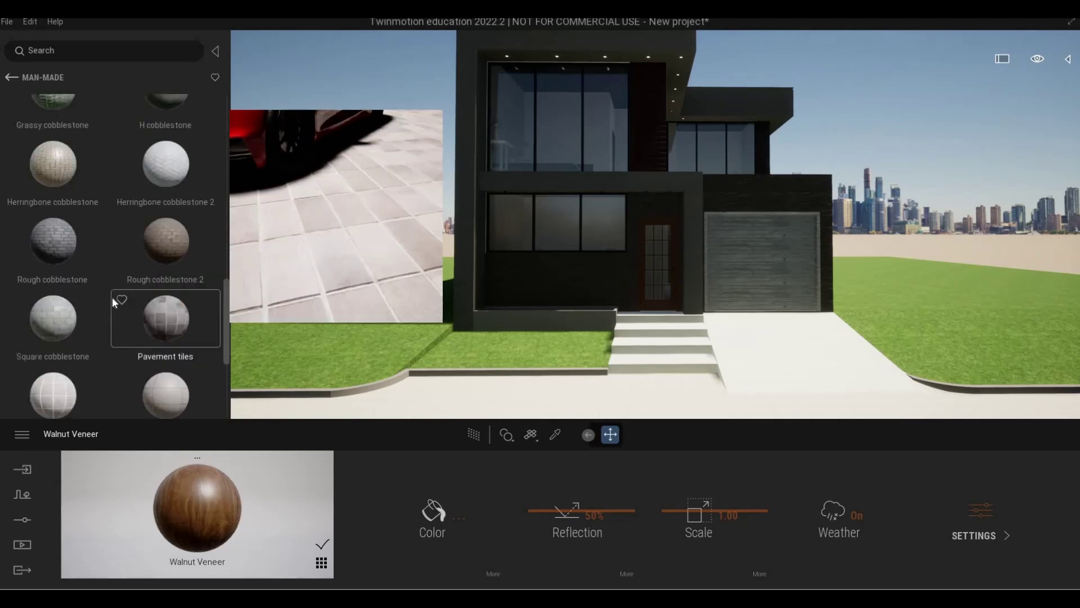
pyautogui.scroll(4, 113, 301)
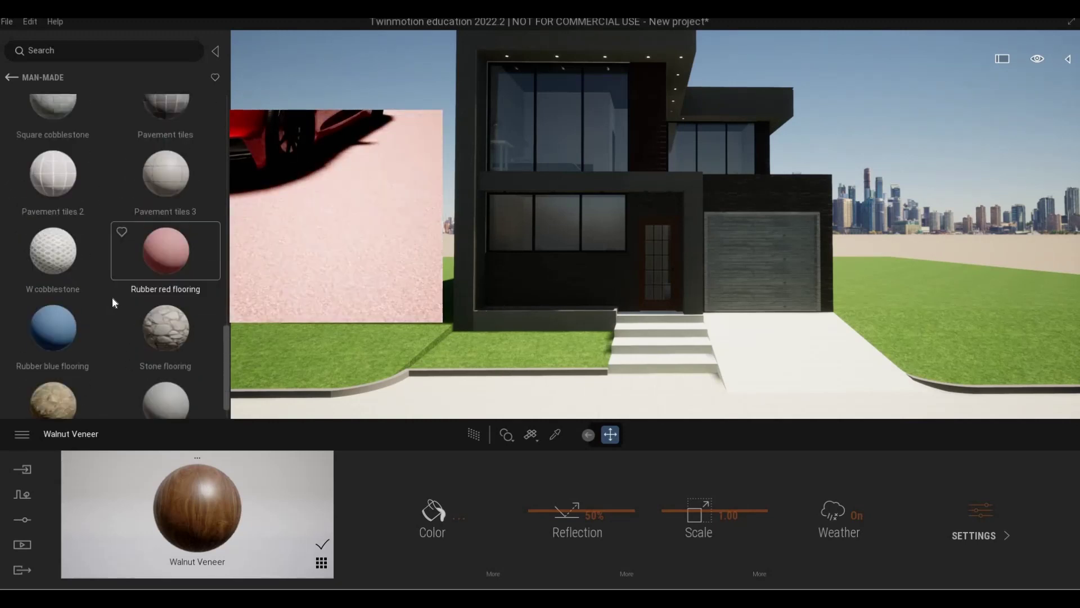
pyautogui.scroll(2, 113, 296)
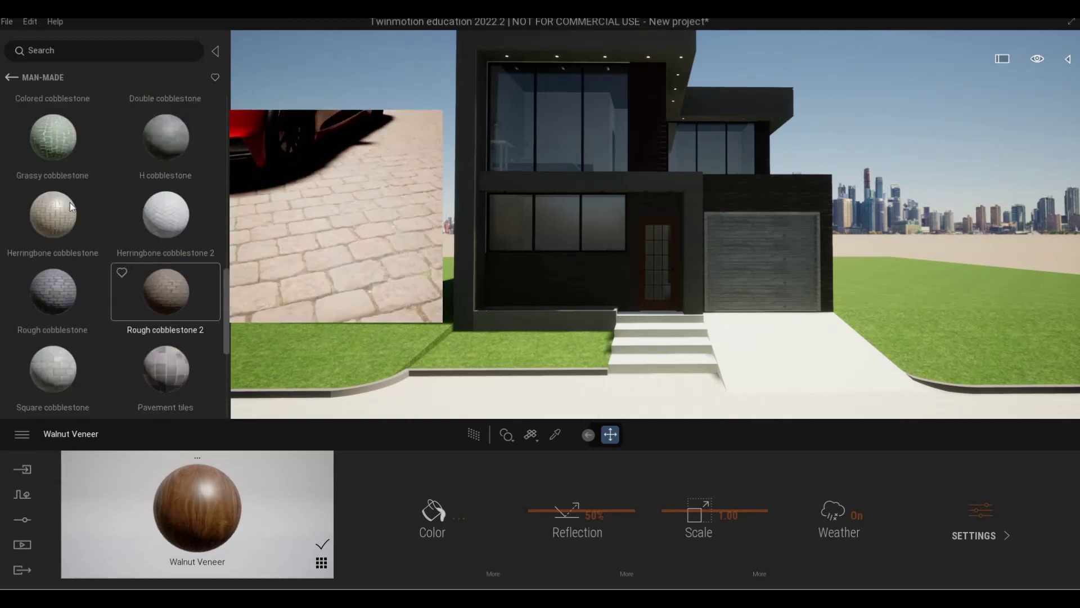
pyautogui.moveTo(648, 327); pyautogui.dragTo(748, 365)
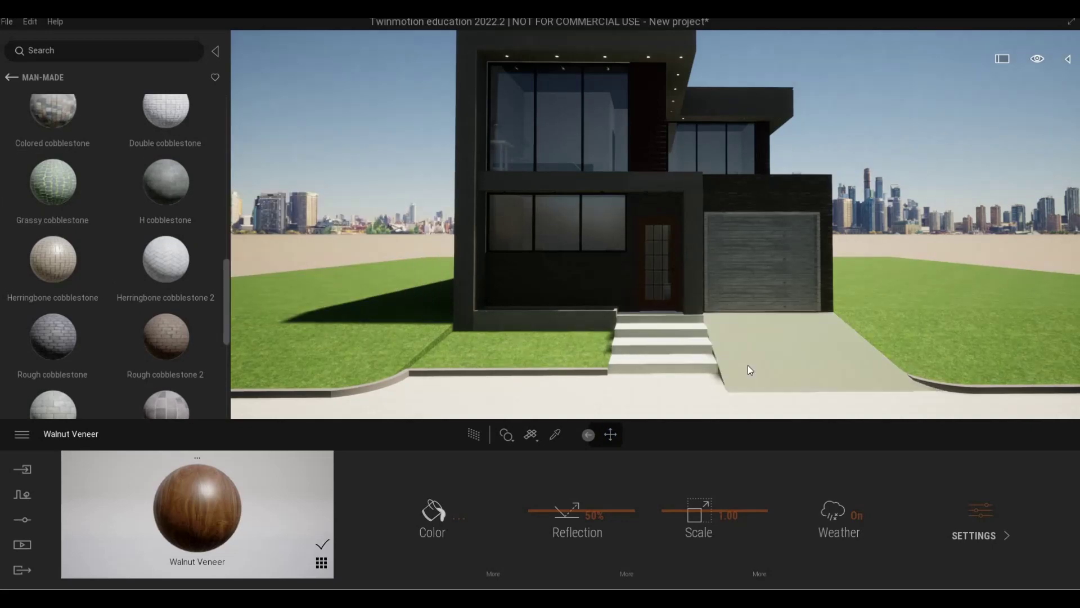
# Set the driveway's Grassy cobblestone material to 61% reflection and a scale of 6.82
pyautogui.press('d')
pyautogui.press('w')
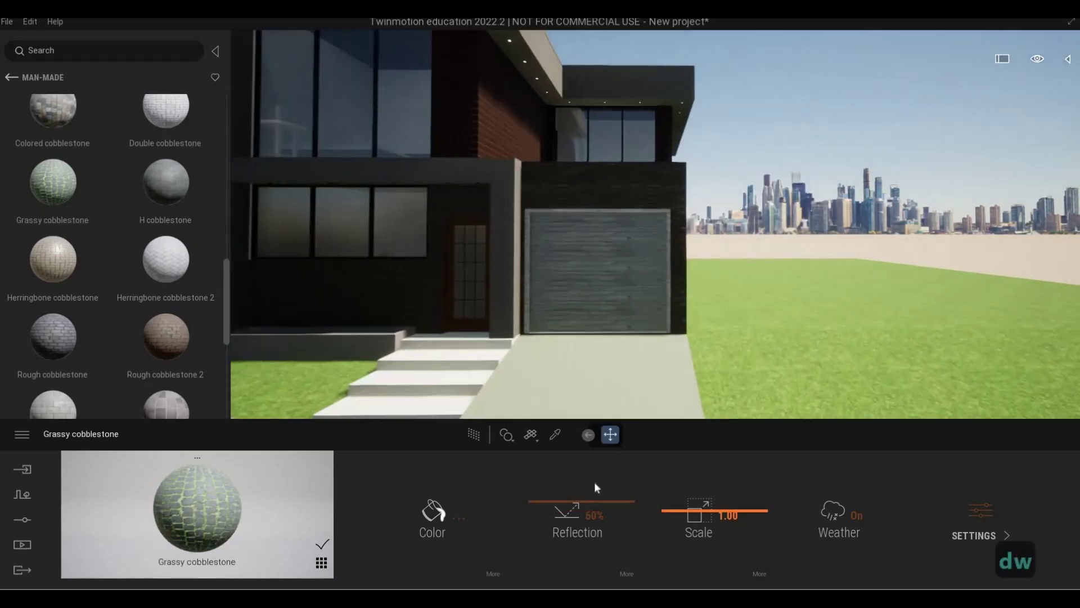
pyautogui.press('e')
pyautogui.click(578, 500)
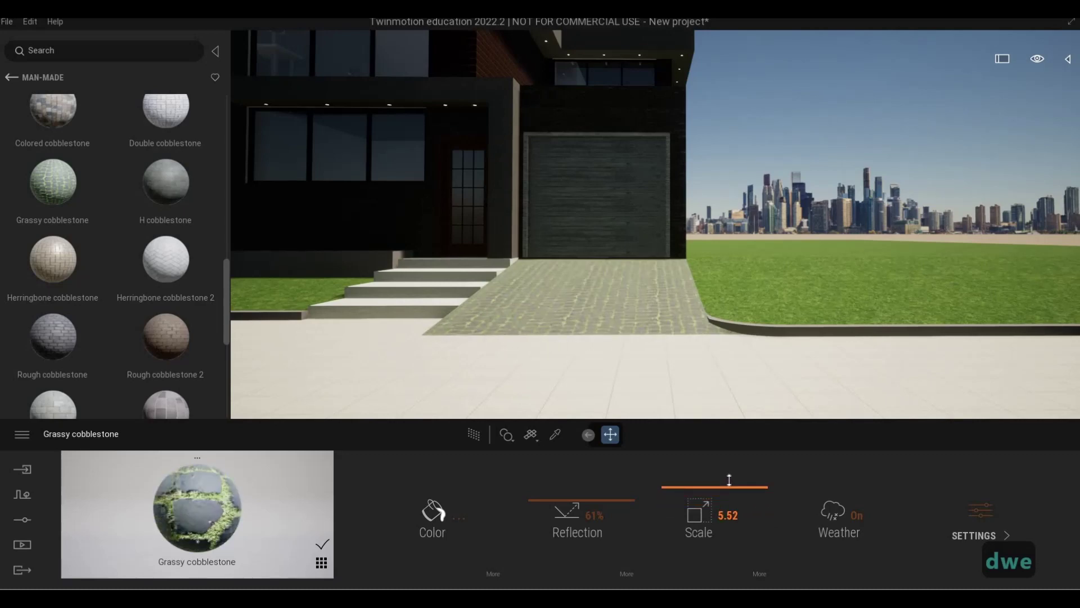
pyautogui.press('w')
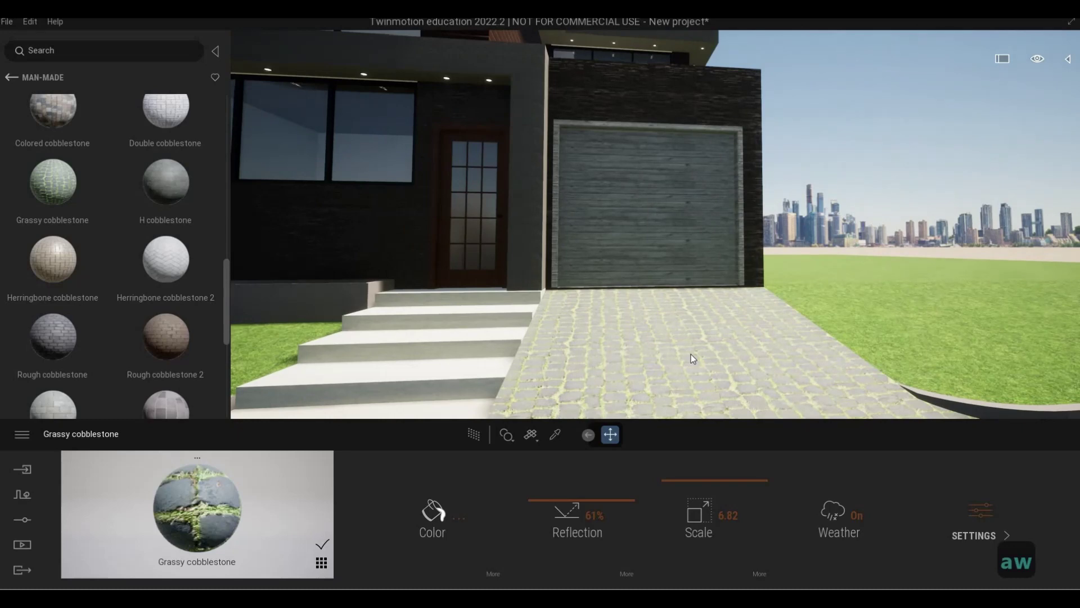
# Apply the H cobblestone material to the road surface in front of the house, with 60% reflection and a scale of 5.95
pyautogui.press('s')
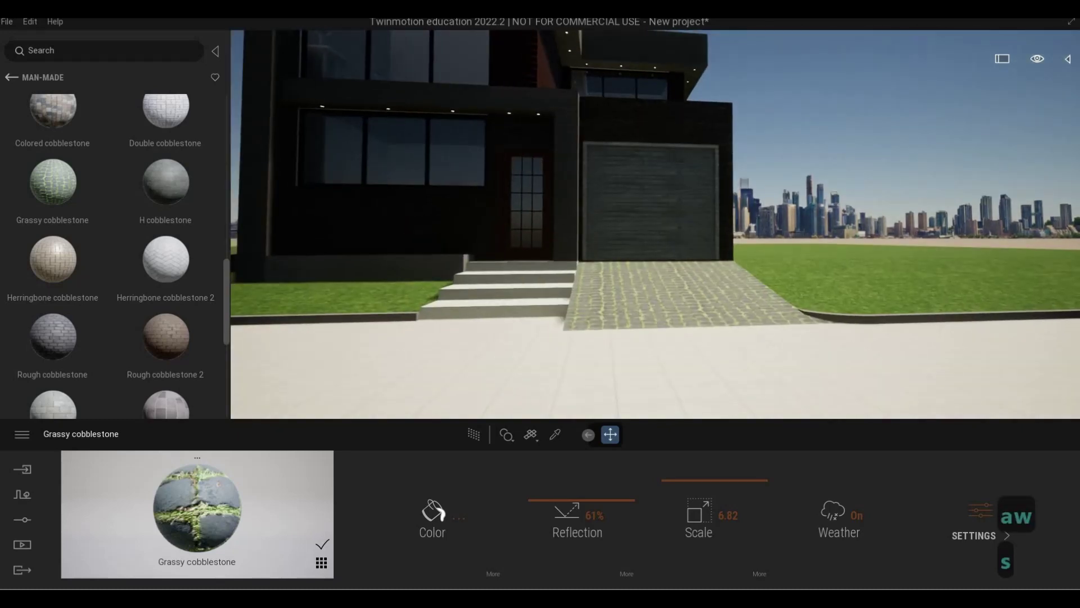
pyautogui.press('q')
pyautogui.press('s')
pyautogui.press('s')
pyautogui.press('e')
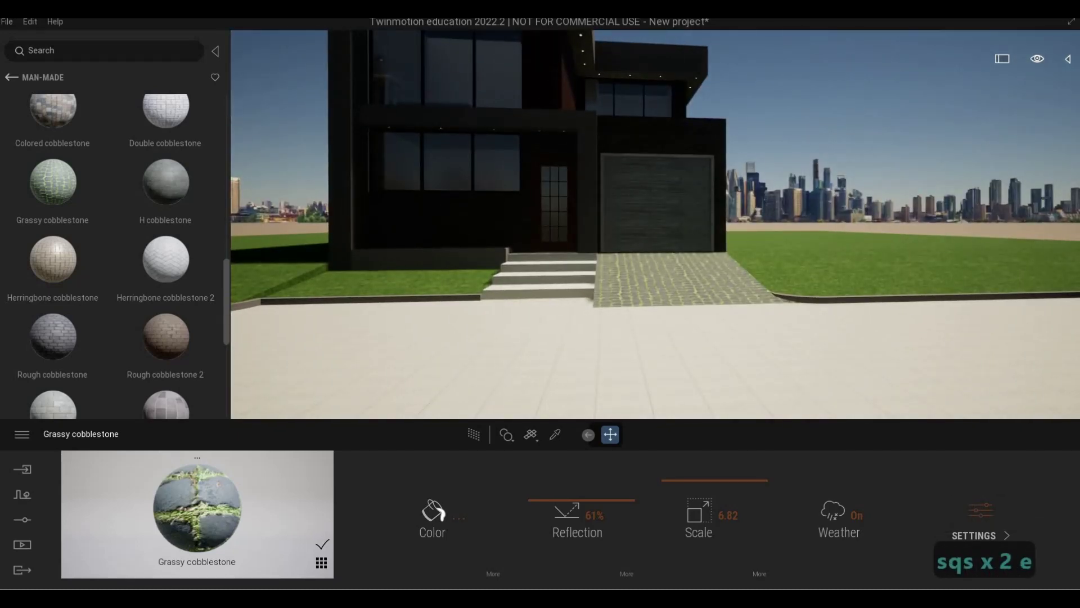
pyautogui.press('d')
pyautogui.press('s')
pyautogui.press('a')
pyautogui.press('w')
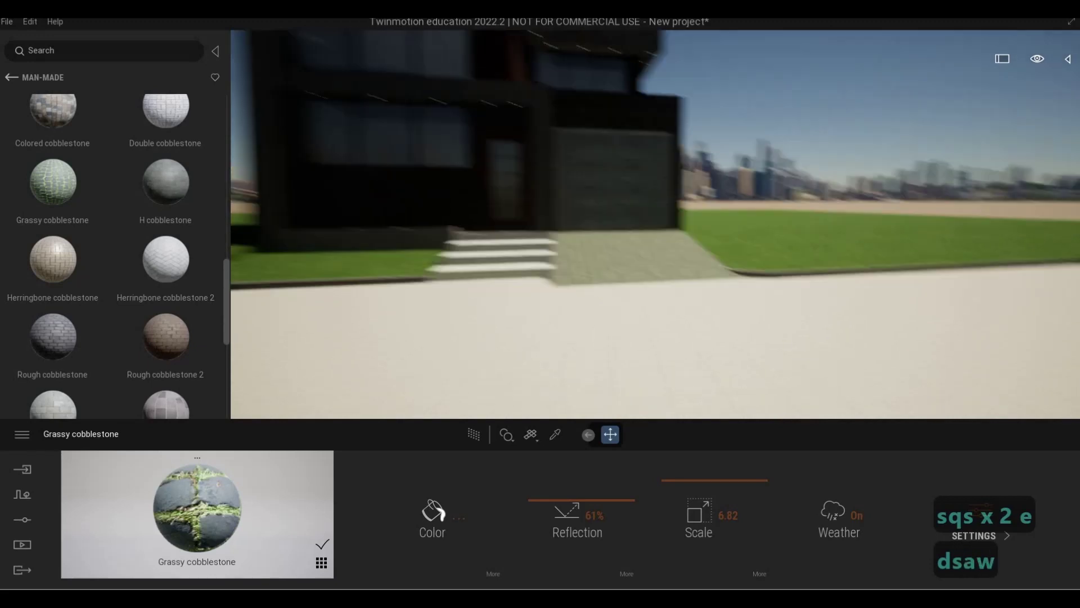
pyautogui.press('a')
pyautogui.press('d')
pyautogui.press('d')
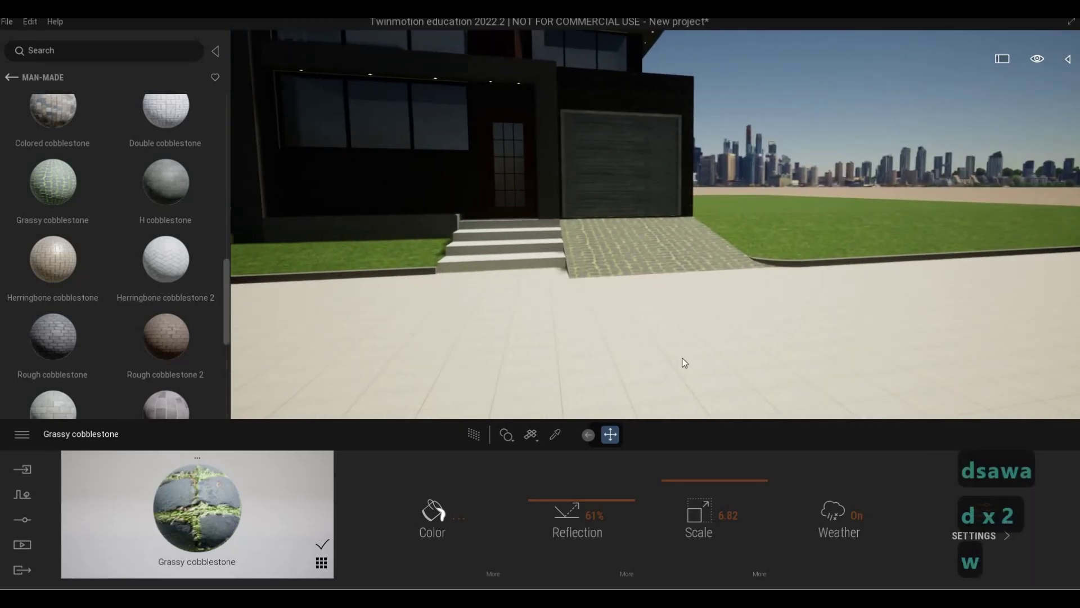
pyautogui.moveTo(153, 205)
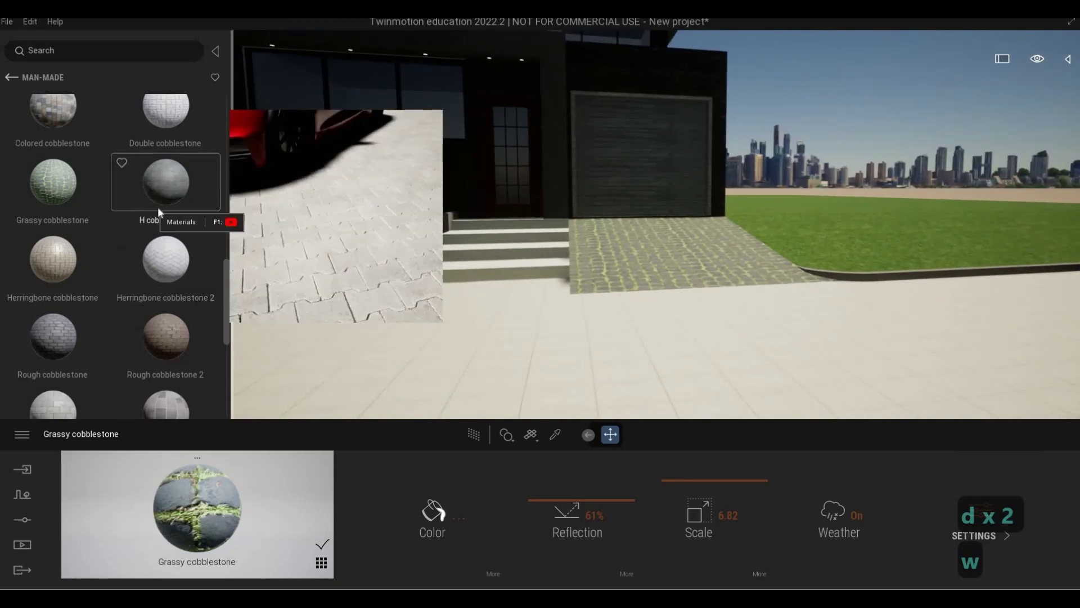
pyautogui.moveTo(159, 210); pyautogui.dragTo(447, 329)
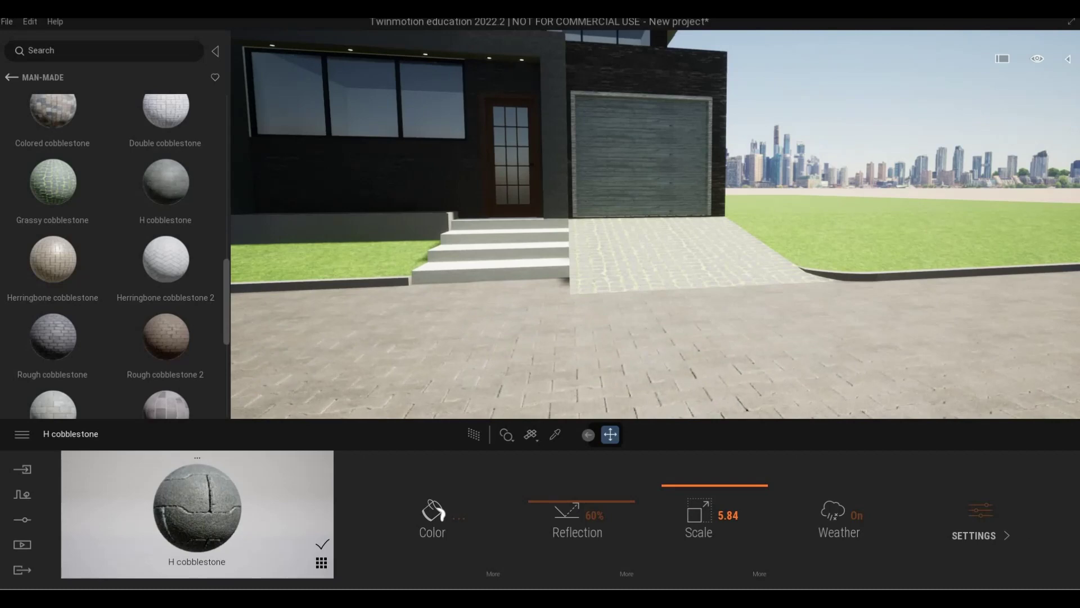
# Inspect the H cobblestone road surface along the lawn kerbs and across the front of the house
pyautogui.press('a')
pyautogui.press('a')
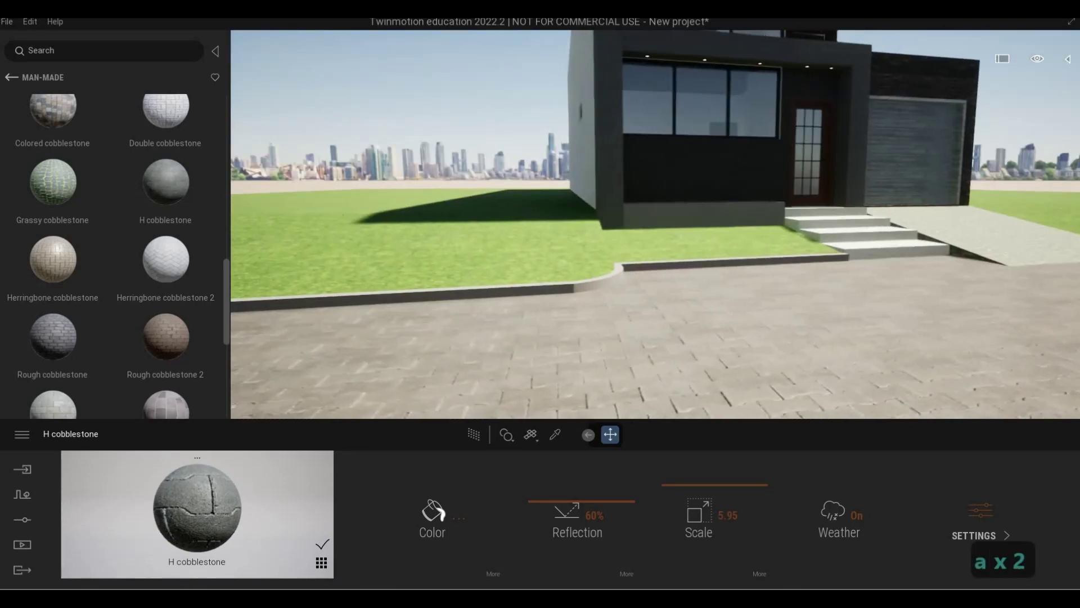
pyautogui.hotkey('w', 'd')
pyautogui.press('w')
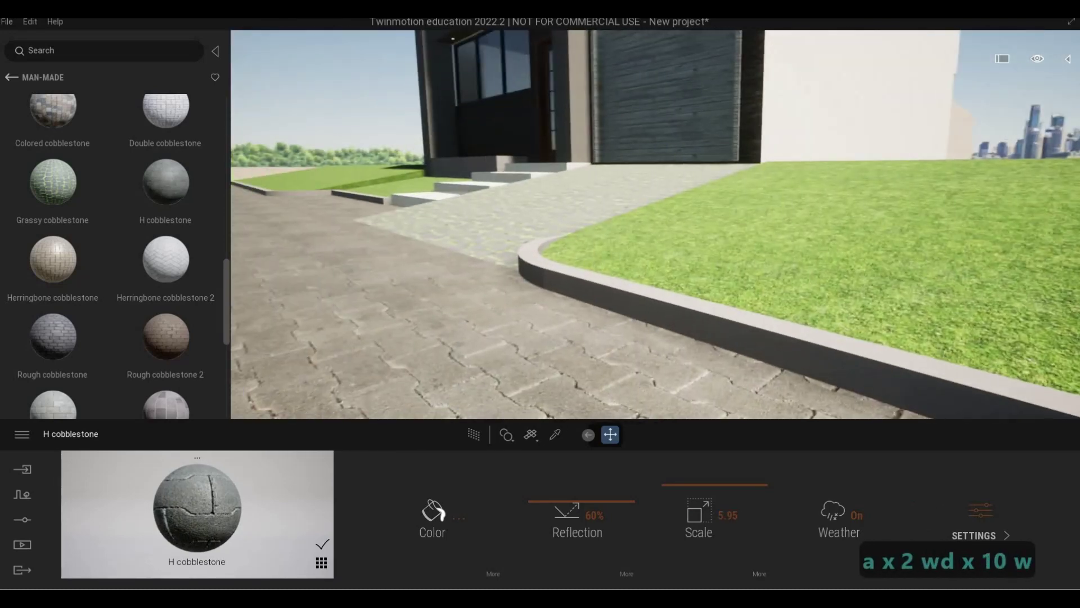
pyautogui.press('a')
pyautogui.press('a')
pyautogui.press('a')
pyautogui.press('a')
pyautogui.press('a')
pyautogui.press('q')
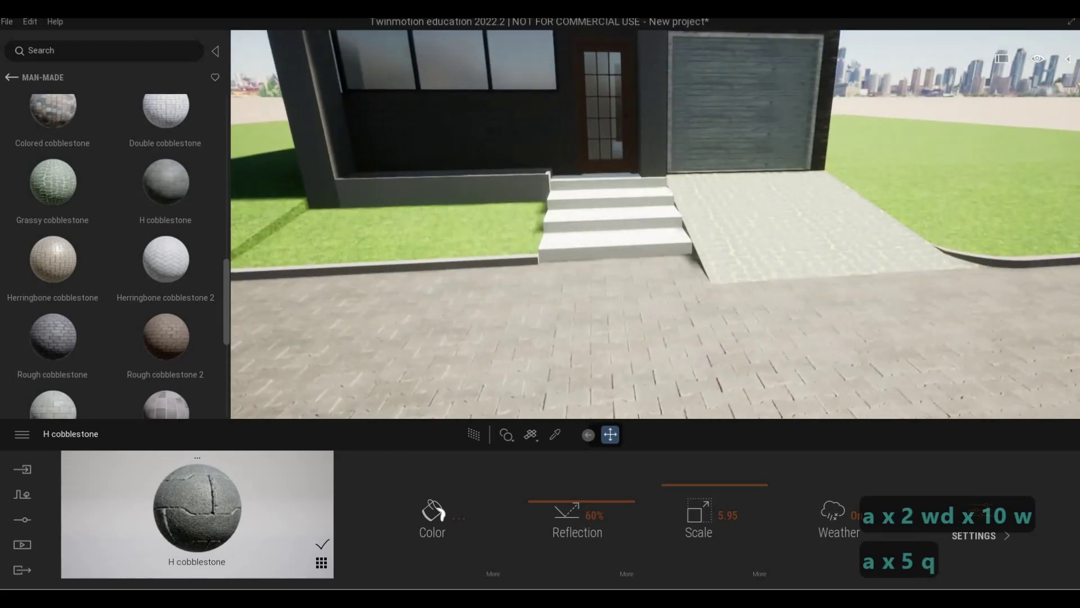
pyautogui.press('s')
pyautogui.press('e')
pyautogui.press('d')
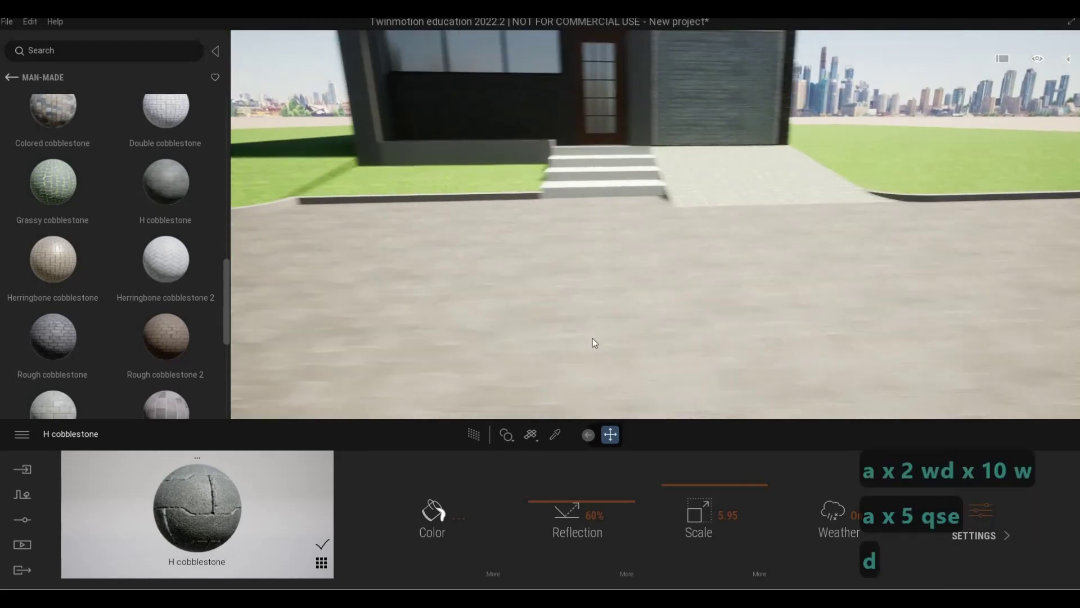
pyautogui.press('a')
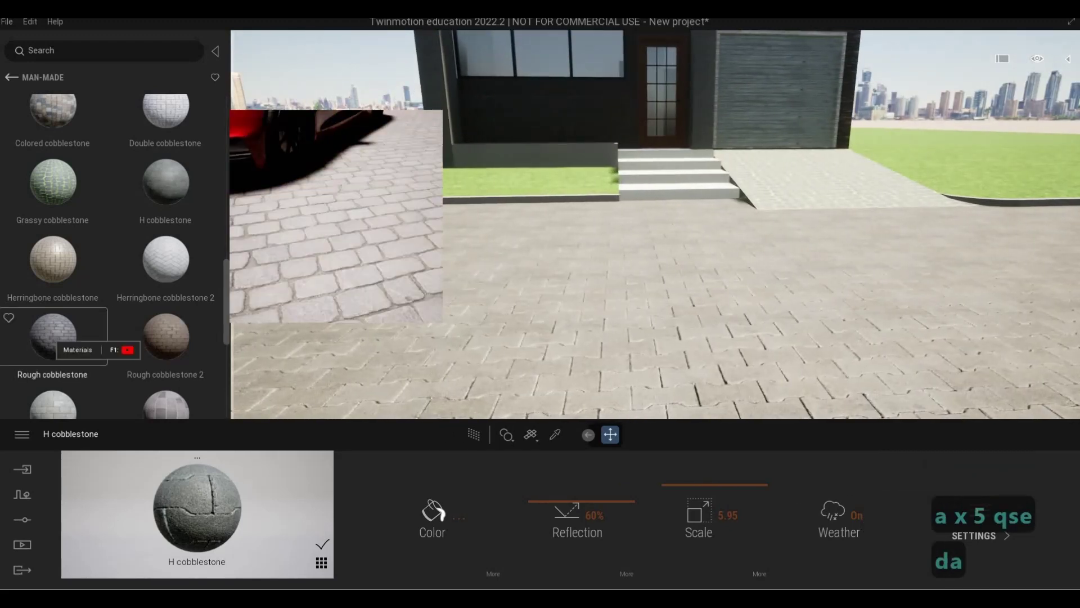
pyautogui.press('d')
pyautogui.press('d')
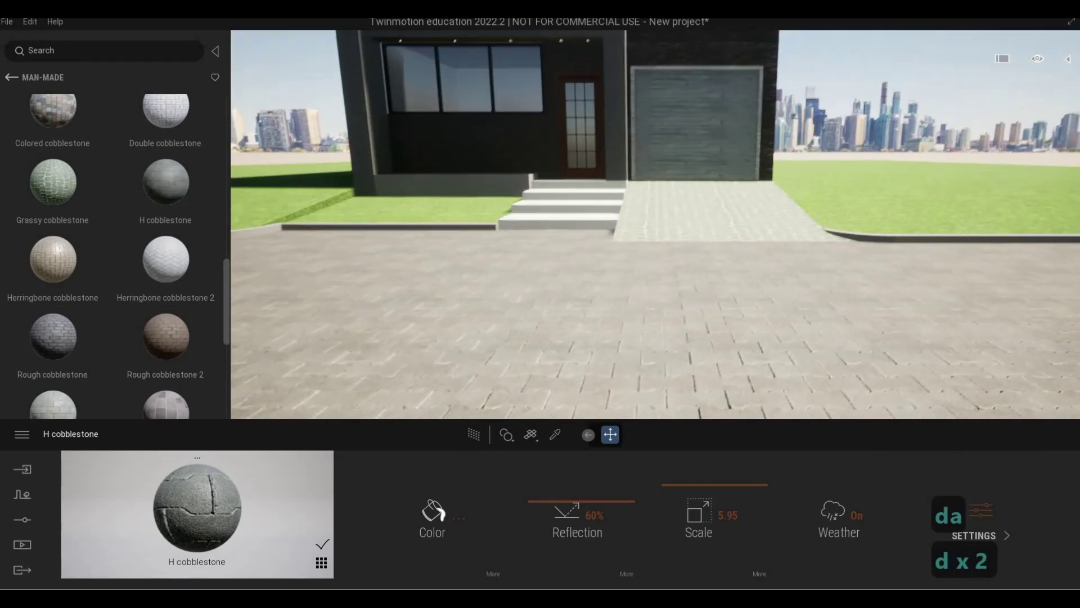
# Examine up close where the grassy driveway and the entrance steps meet the cobblestone road
pyautogui.press('w')
pyautogui.press('s')
pyautogui.press('w')
pyautogui.press('w')
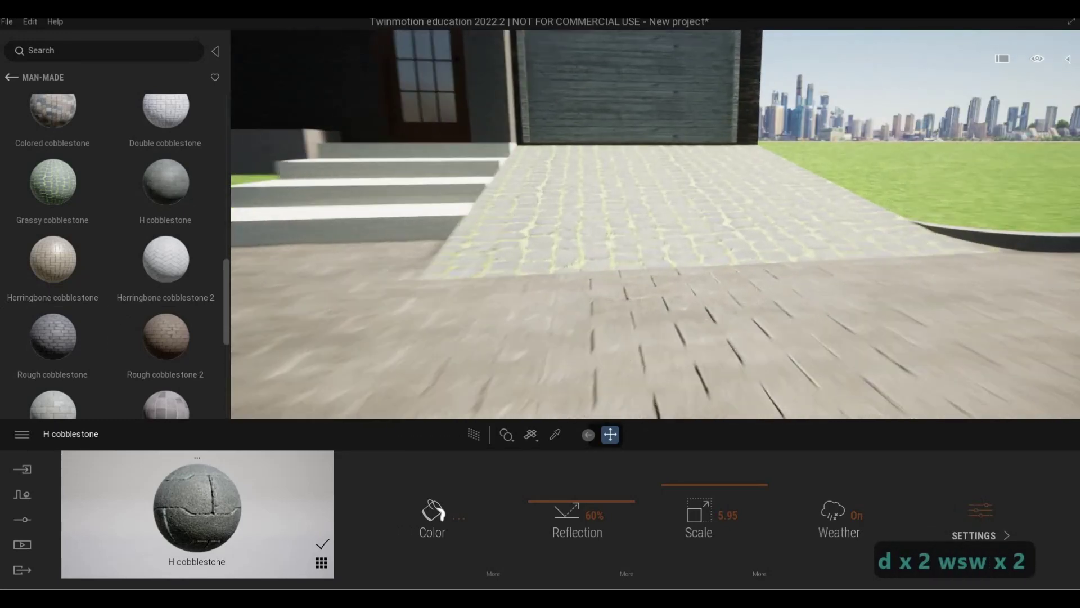
pyautogui.press('q')
pyautogui.press('e')
pyautogui.press('d')
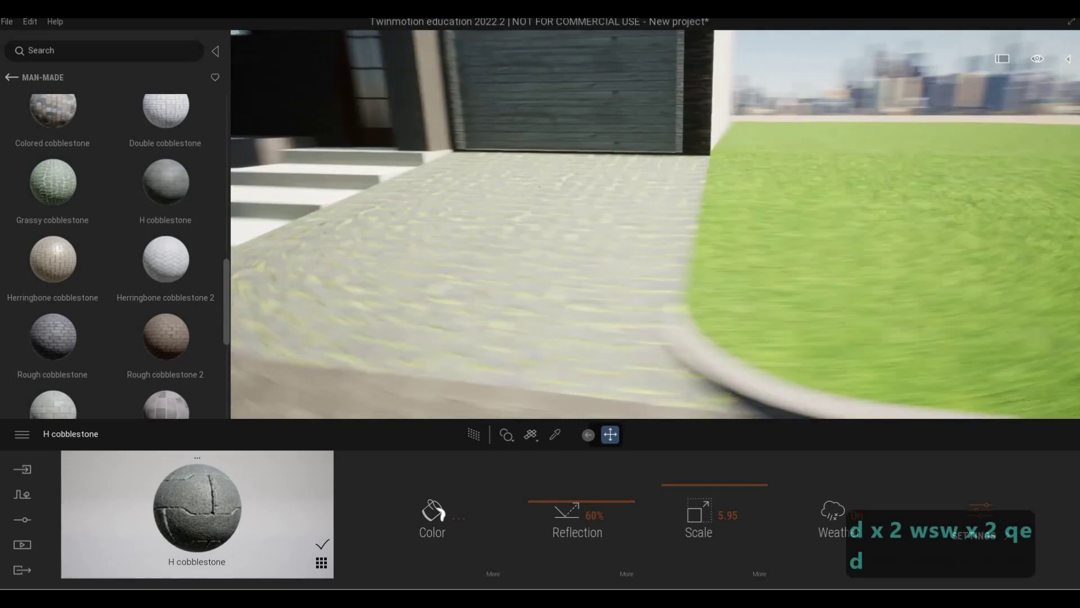
pyautogui.press('a')
pyautogui.press('a')
pyautogui.press('a')
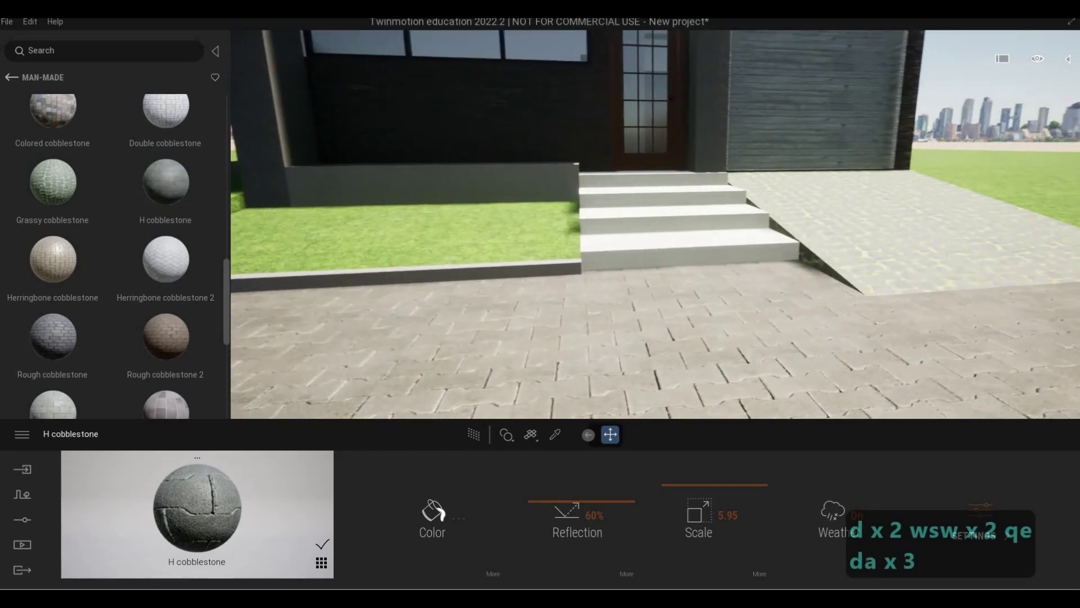
pyautogui.press('a')
pyautogui.press('s')
pyautogui.press('d')
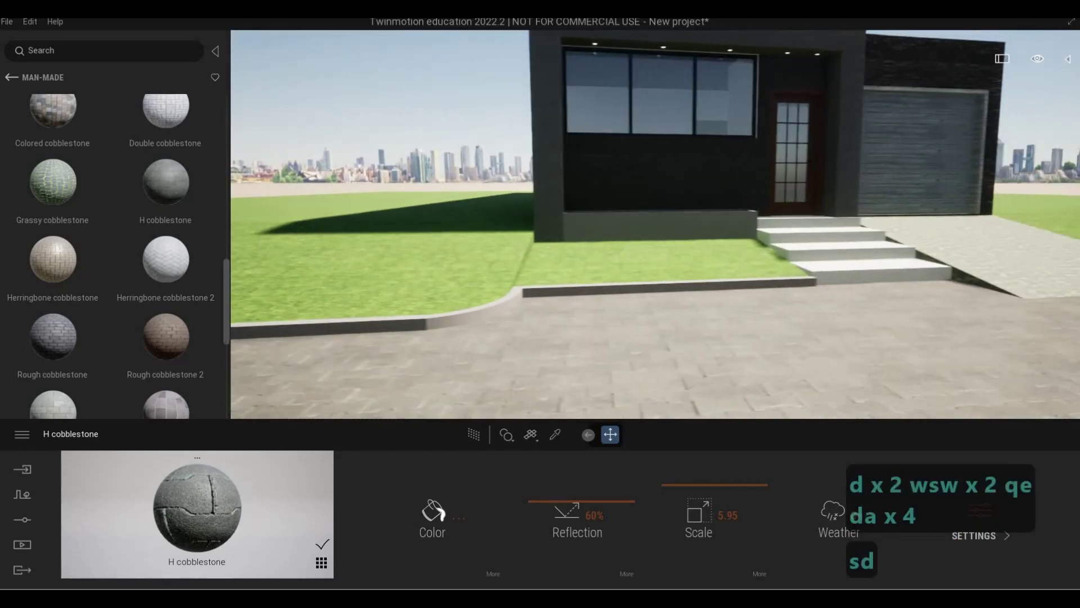
# Find the Concrete road 4 material and apply it to the entrance steps in front of the front door
pyautogui.press('d')
pyautogui.press('d')
pyautogui.press('w')
pyautogui.press('q')
pyautogui.press('a')
pyautogui.press('e')
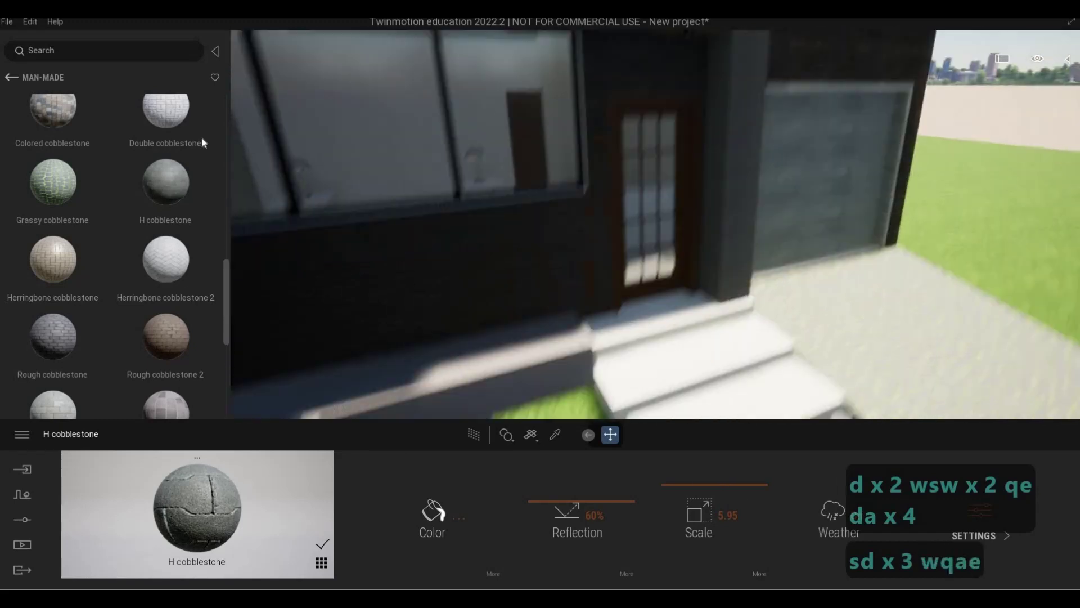
pyautogui.moveTo(66, 239)
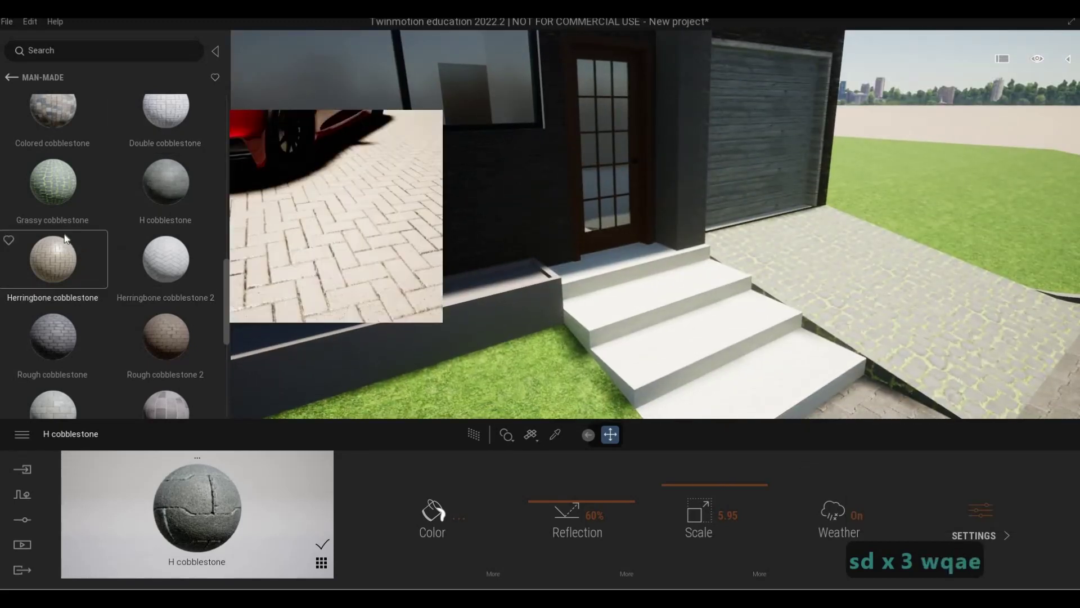
pyautogui.scroll(5, 61, 225)
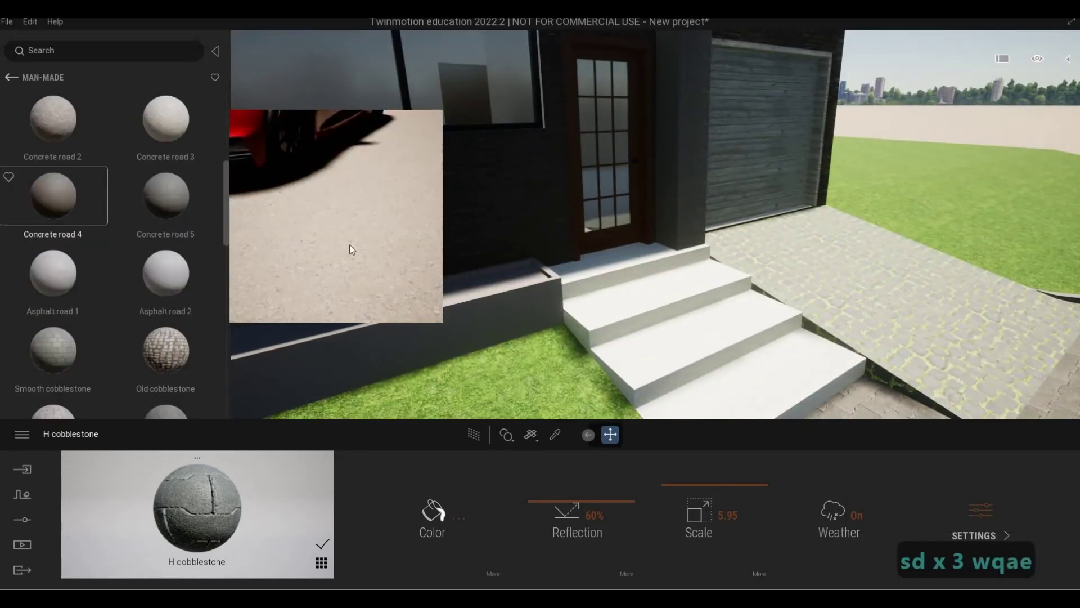
pyautogui.moveTo(630, 318); pyautogui.dragTo(630, 318)
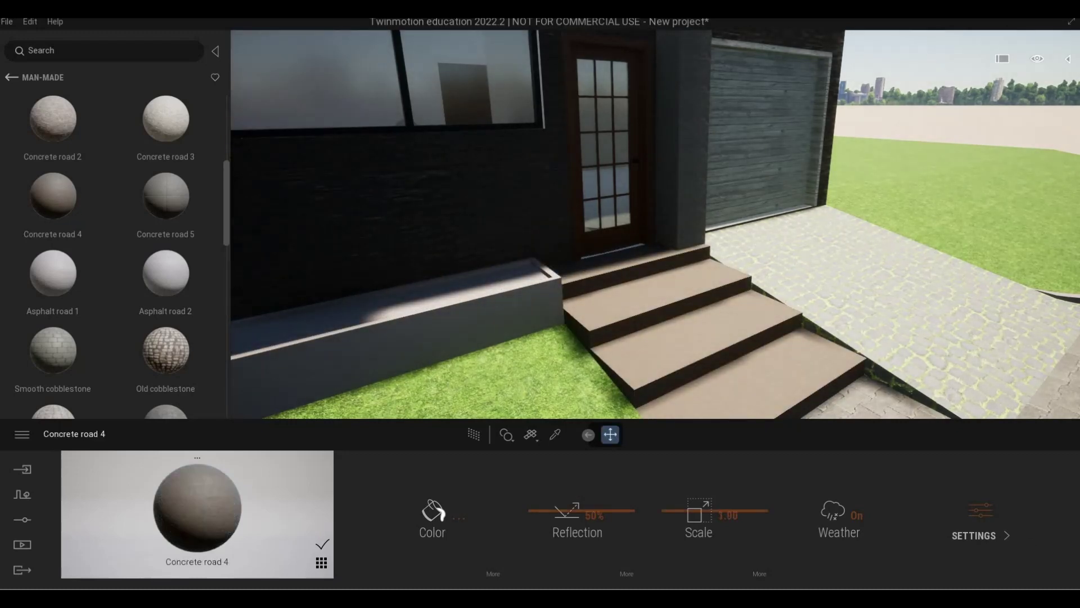
# Inspect the concrete entrance steps, the front door threshold and the surrounding ground-floor facade from near and far
pyautogui.press('d')
pyautogui.press('e')
pyautogui.press('s')
pyautogui.press('w')
pyautogui.press('w')
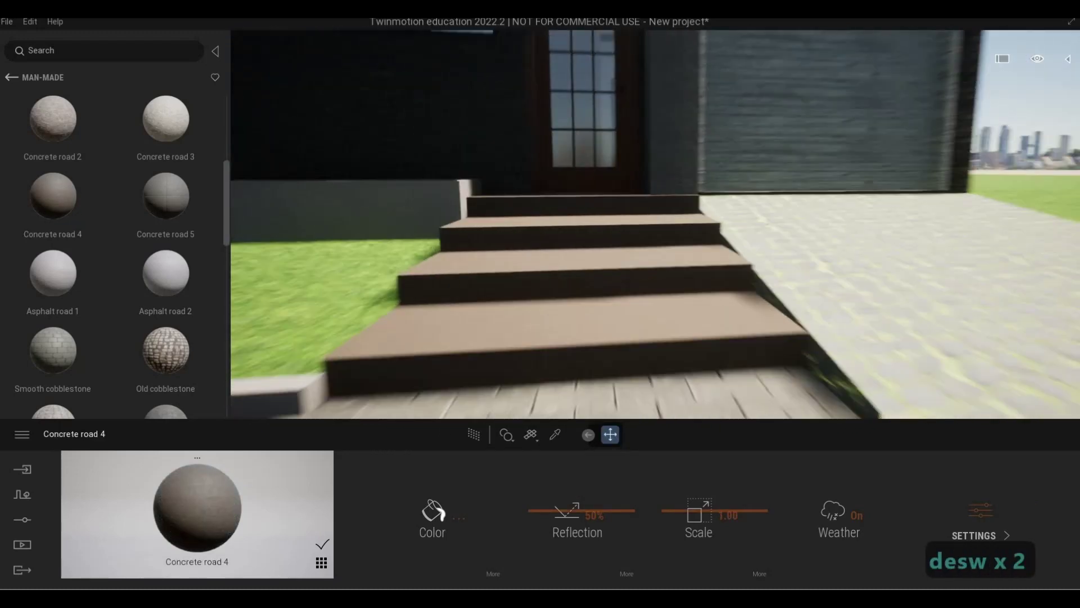
pyautogui.press('s')
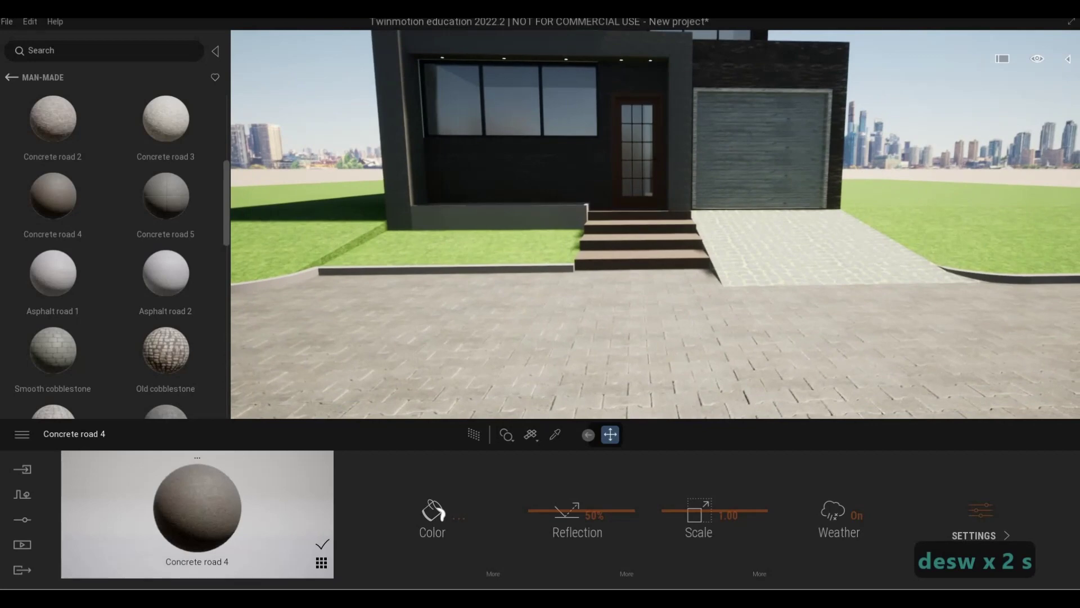
pyautogui.press('w')
pyautogui.press('q')
pyautogui.press('s')
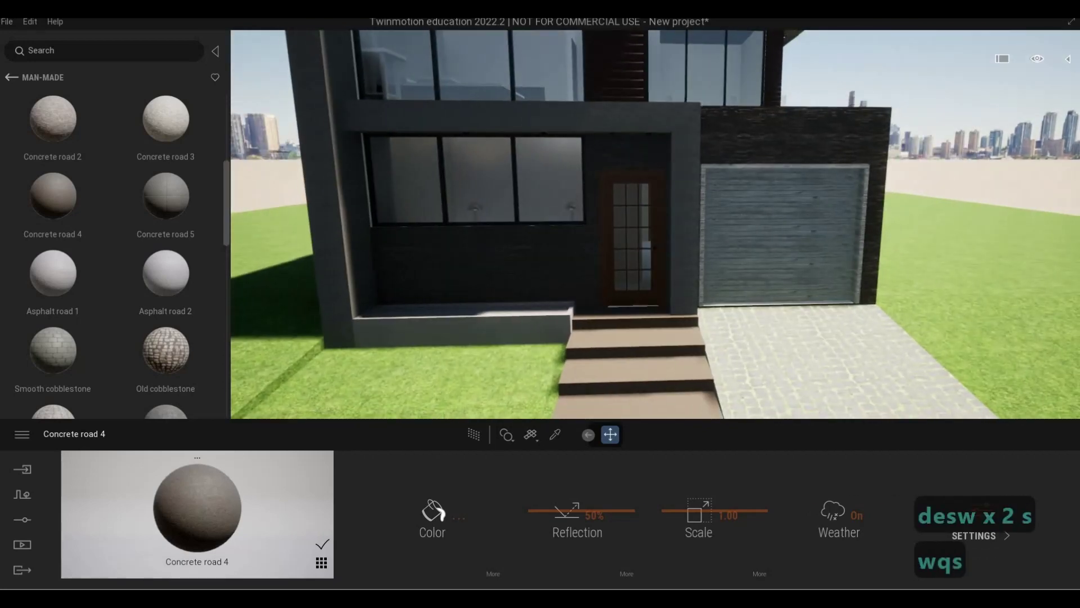
pyautogui.press('a')
pyautogui.press('w')
pyautogui.press('w')
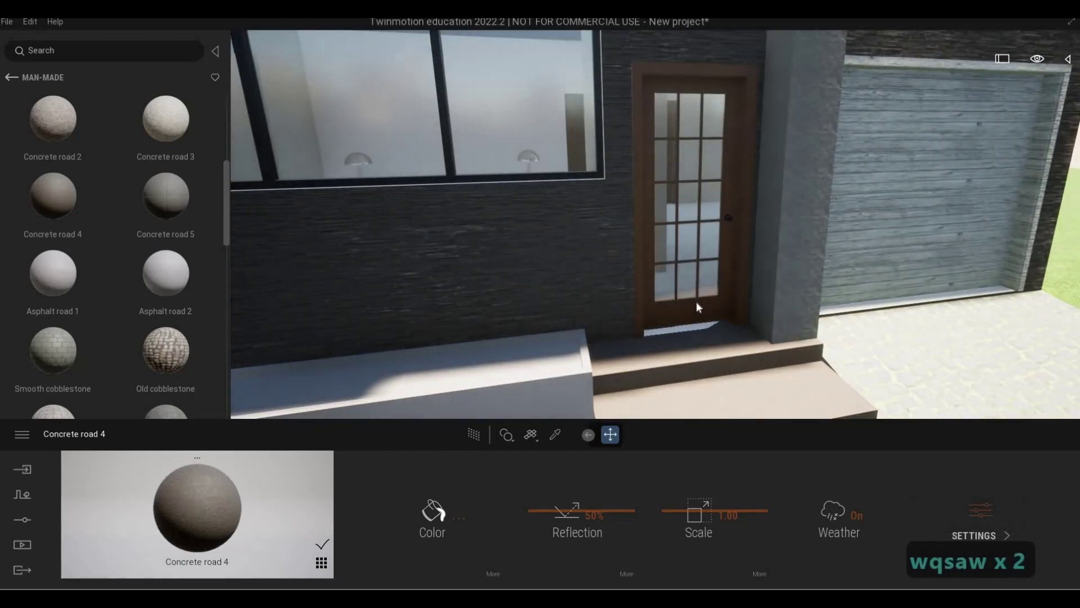
pyautogui.press('s')
pyautogui.press('e')
pyautogui.press('s')
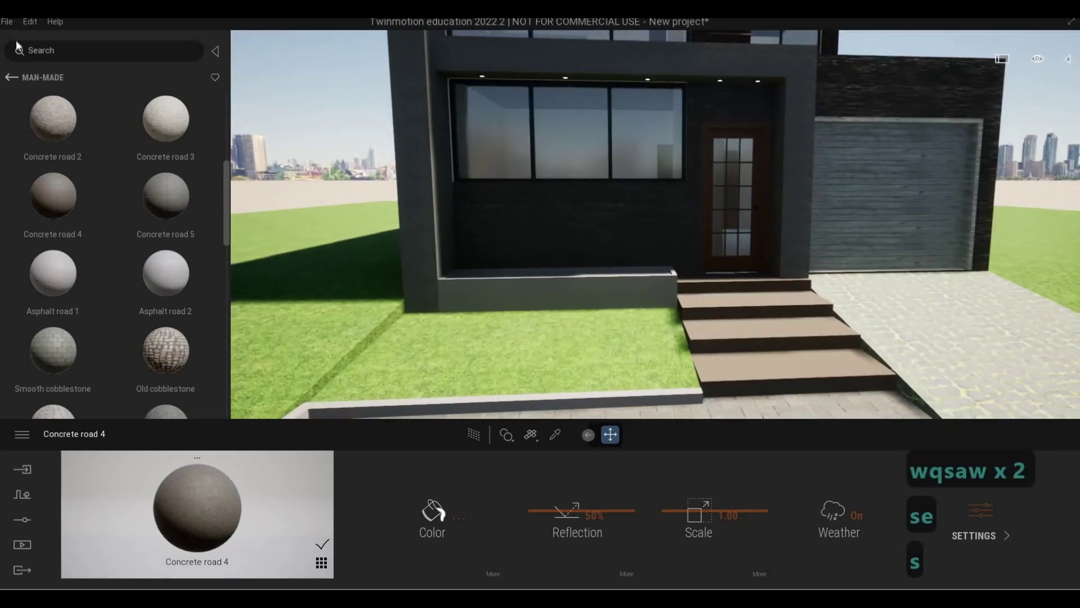
# Save the project as HOUSE 1 in the Twinmotion File folder
pyautogui.click(8, 22)
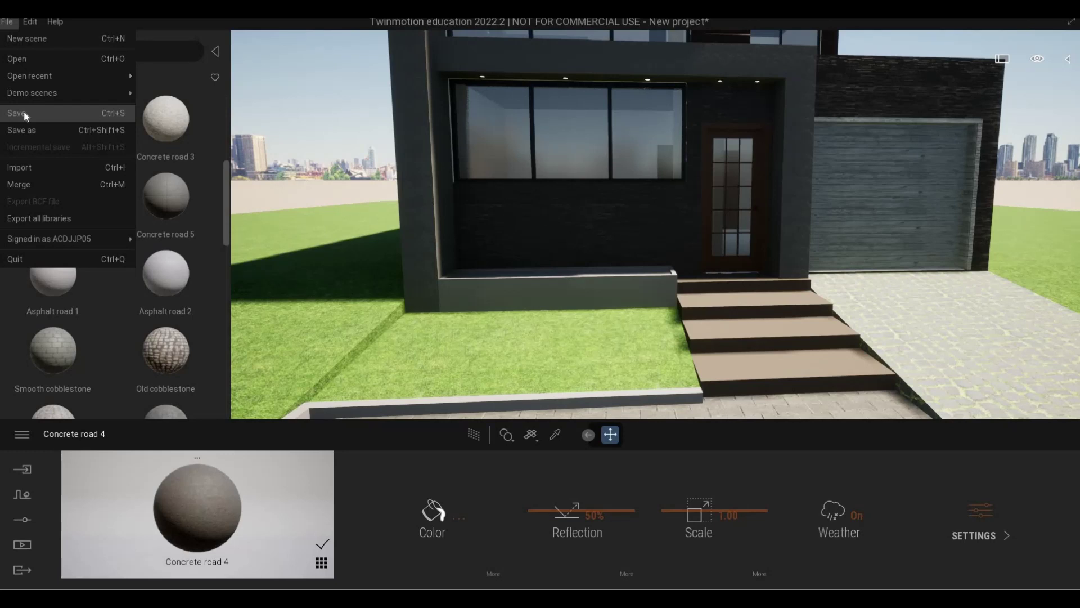
pyautogui.hotkey('ctrl', 's')
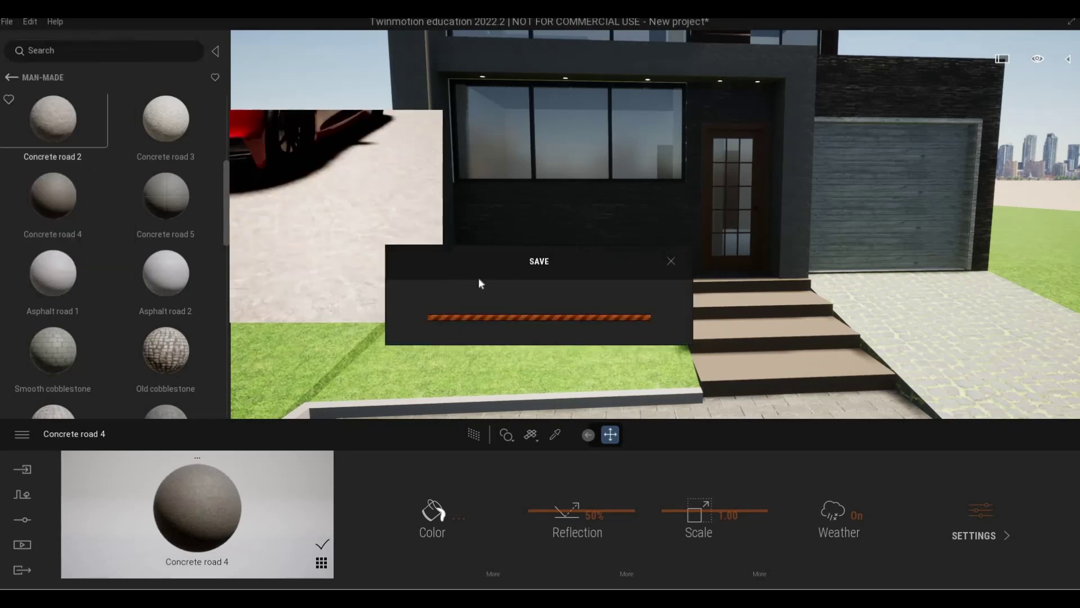
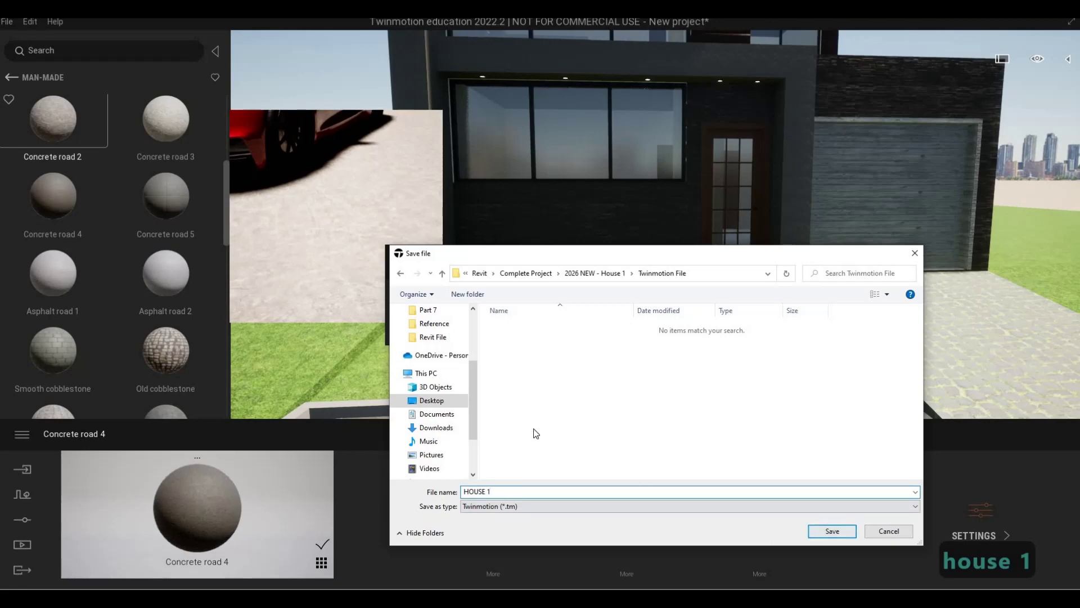
pyautogui.press('Return')
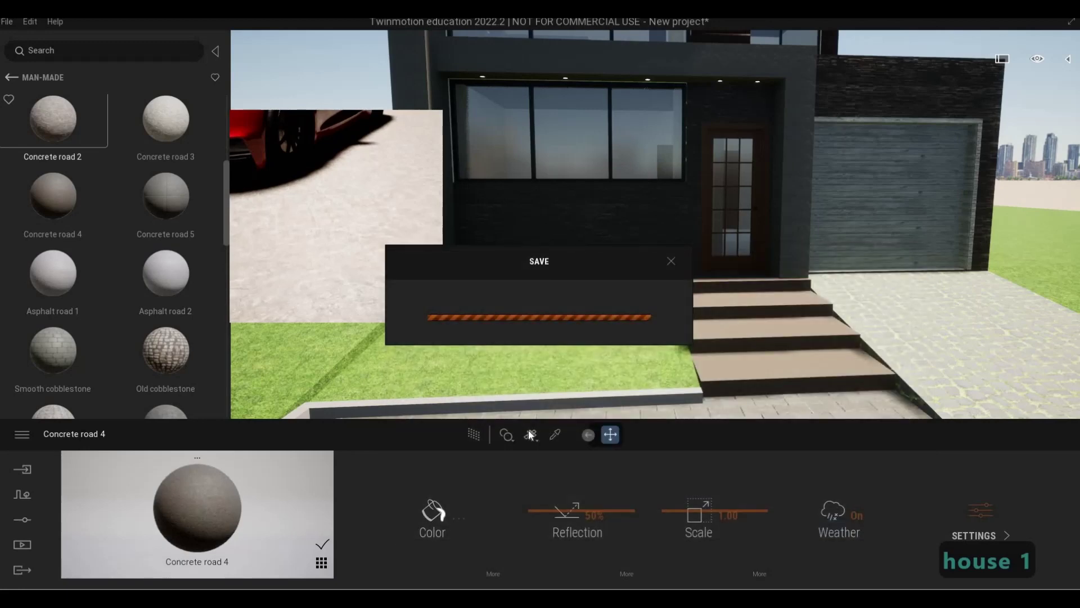
pyautogui.press('s')
pyautogui.press('e')
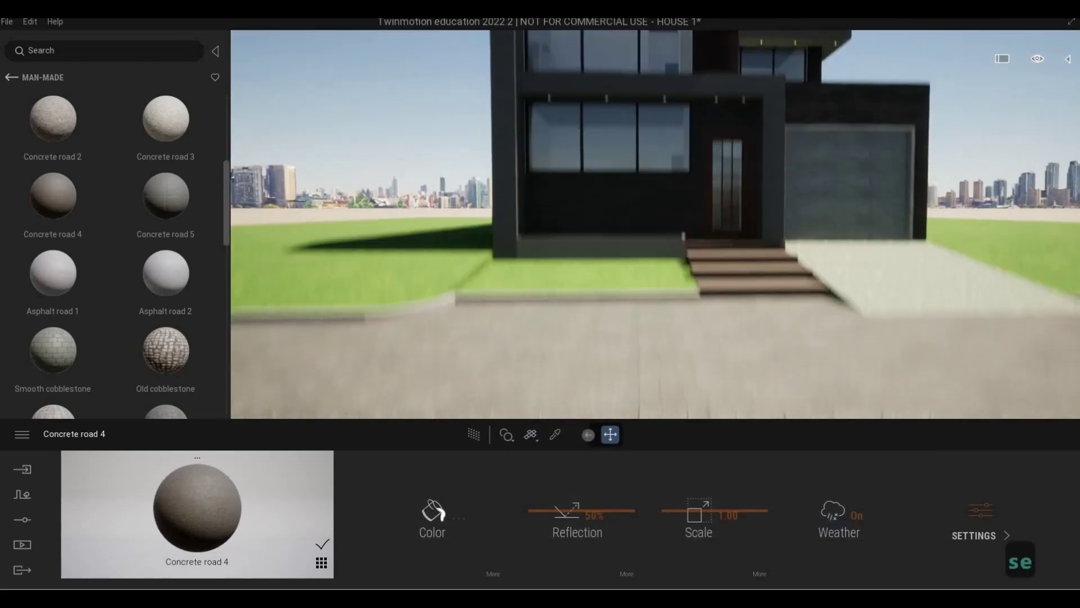
pyautogui.press('q')
pyautogui.press('d')
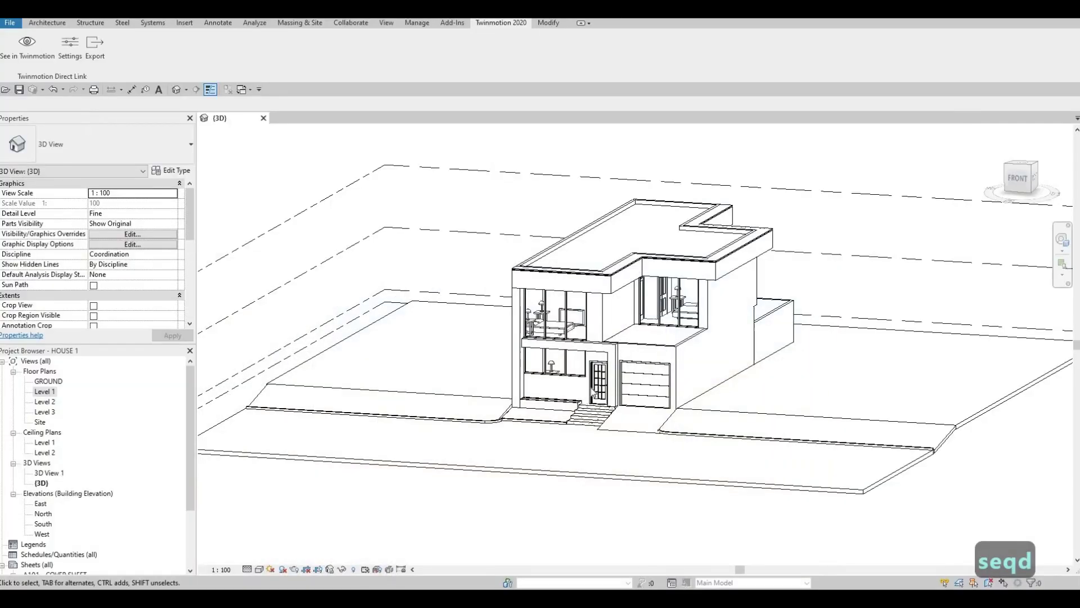
# Switch to Revit and examine the front door threshold in the 3D view, selecting the exterior wall beneath the door
pyautogui.scroll(3, 590, 414)
pyautogui.press('Escape')
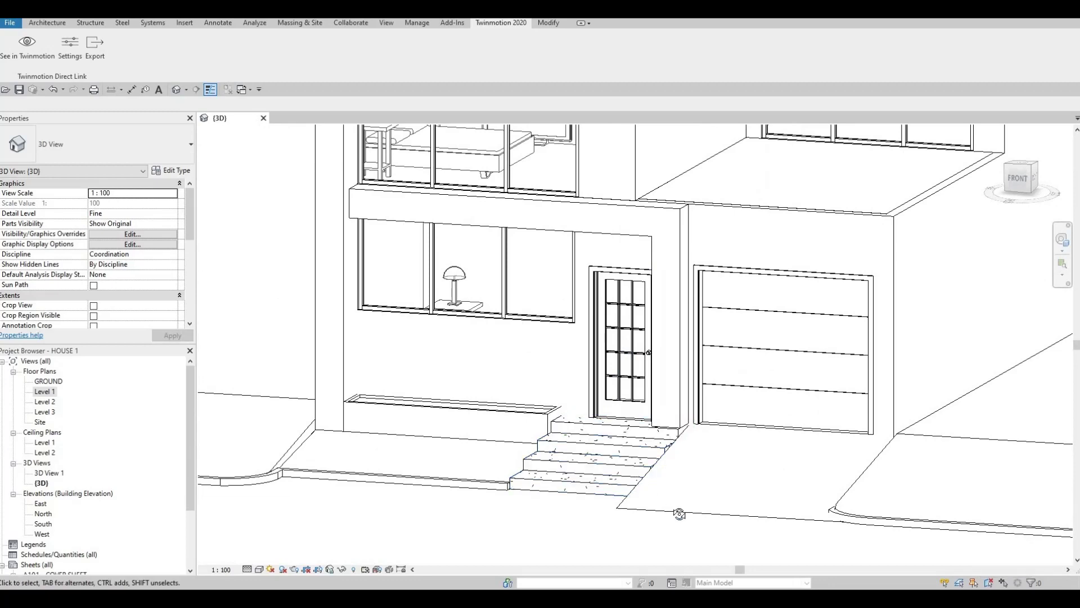
pyautogui.scroll(8, 332, 272)
pyautogui.scroll(-3, 443, 356)
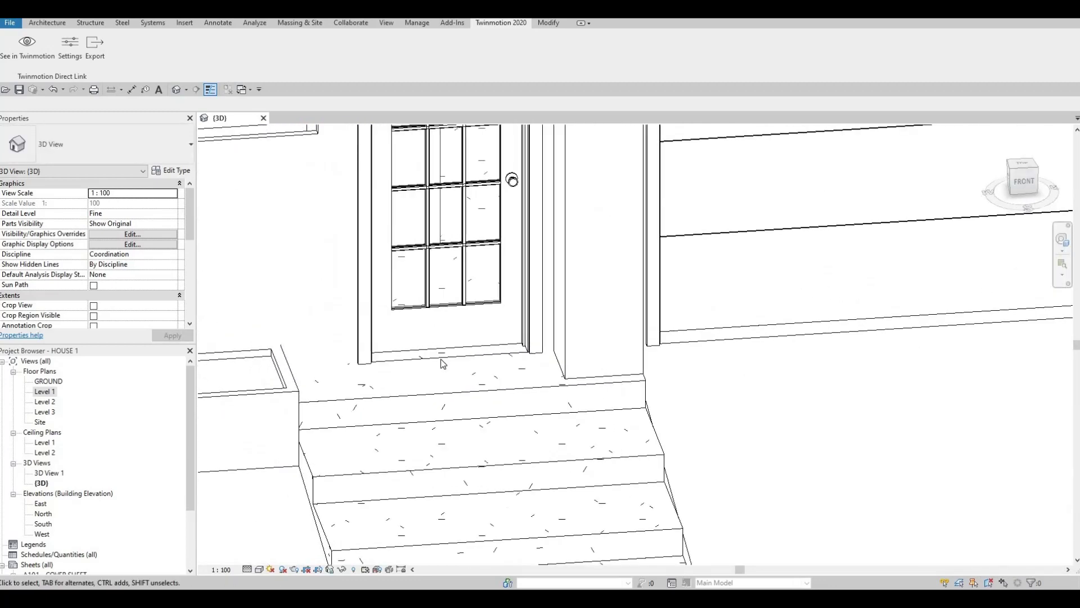
pyautogui.scroll(3, 443, 363)
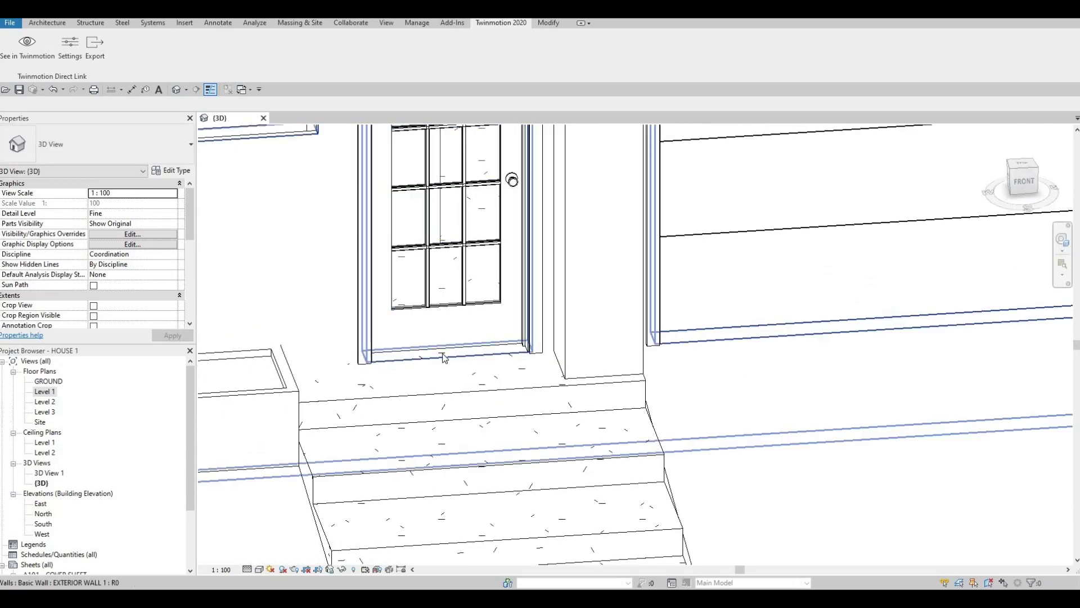
pyautogui.scroll(2, 444, 358)
pyautogui.click(432, 361)
pyautogui.press('Escape')
pyautogui.moveTo(431, 362); pyautogui.dragTo(481, 387, button='middle')
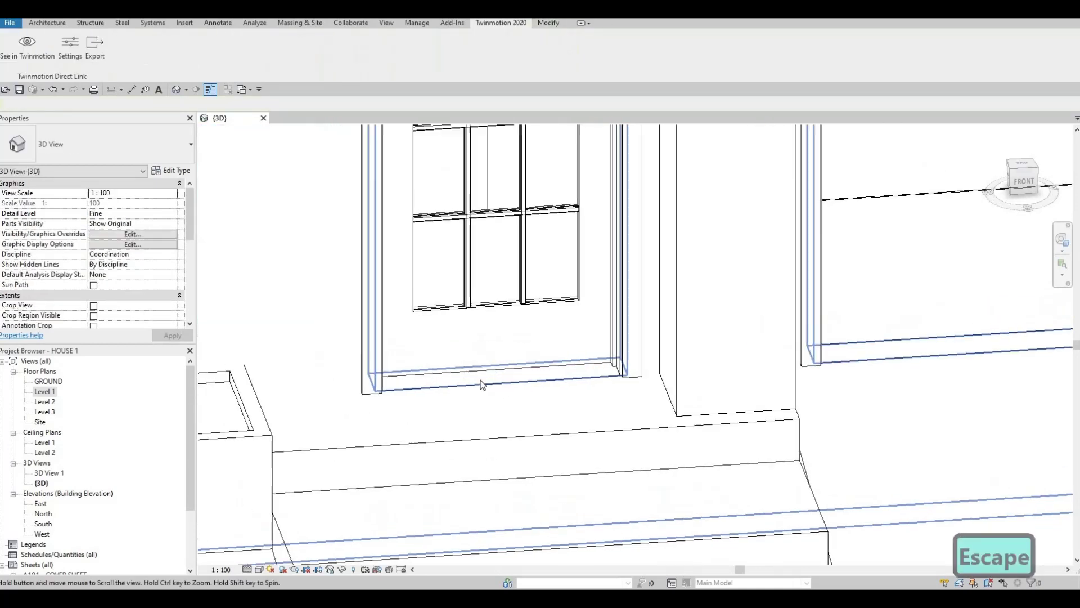
pyautogui.press('Escape')
pyautogui.click(481, 387)
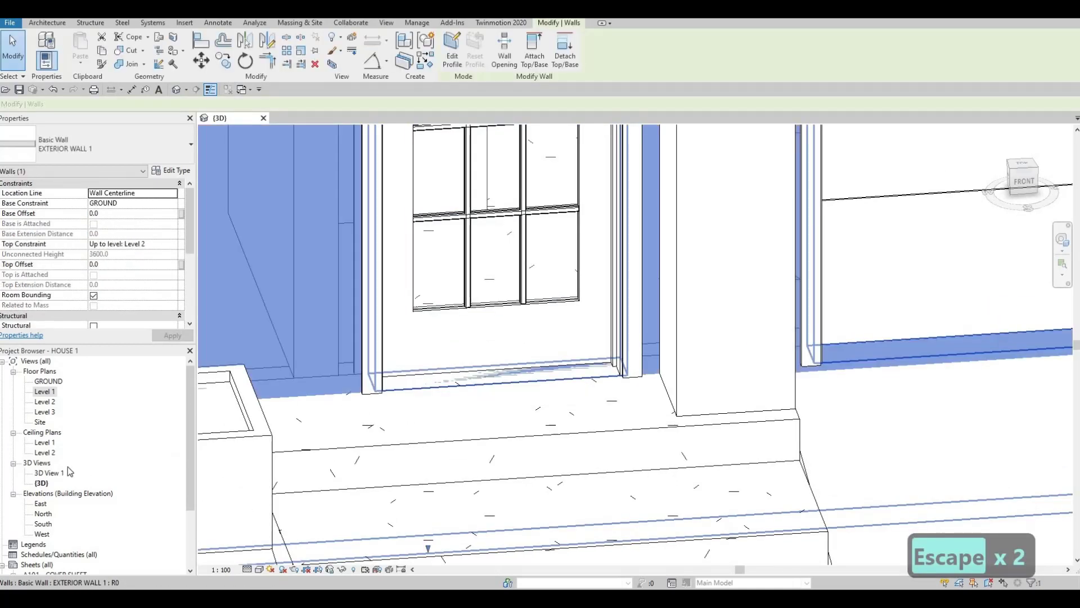
# In the Level 1 floor plan, shift the entrance stair outward so its upper edge sits just outside the front wall
pyautogui.doubleClick(46, 392)
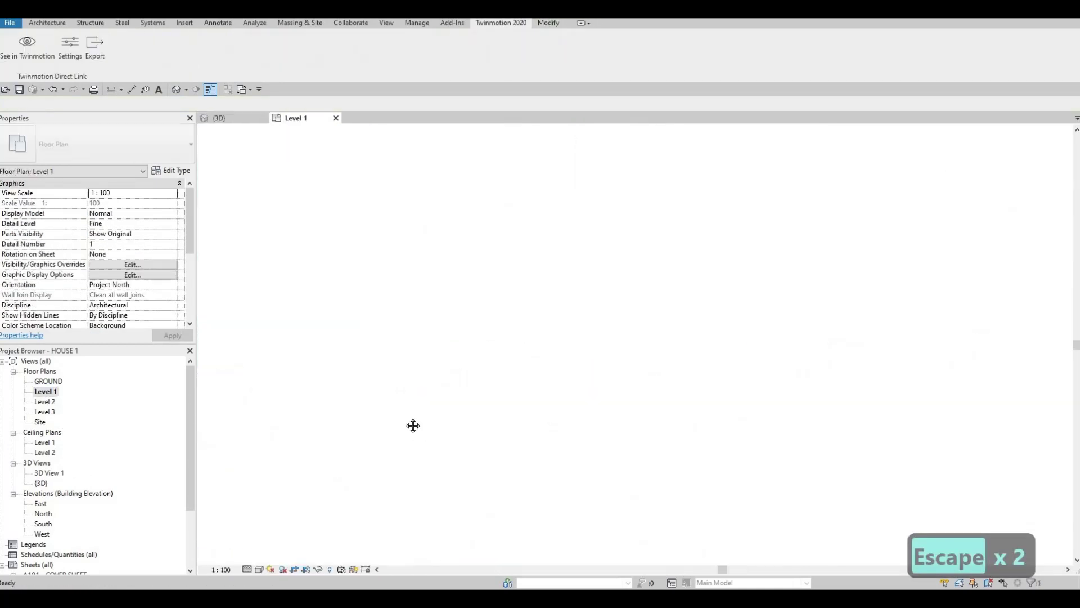
pyautogui.scroll(10, 593, 368)
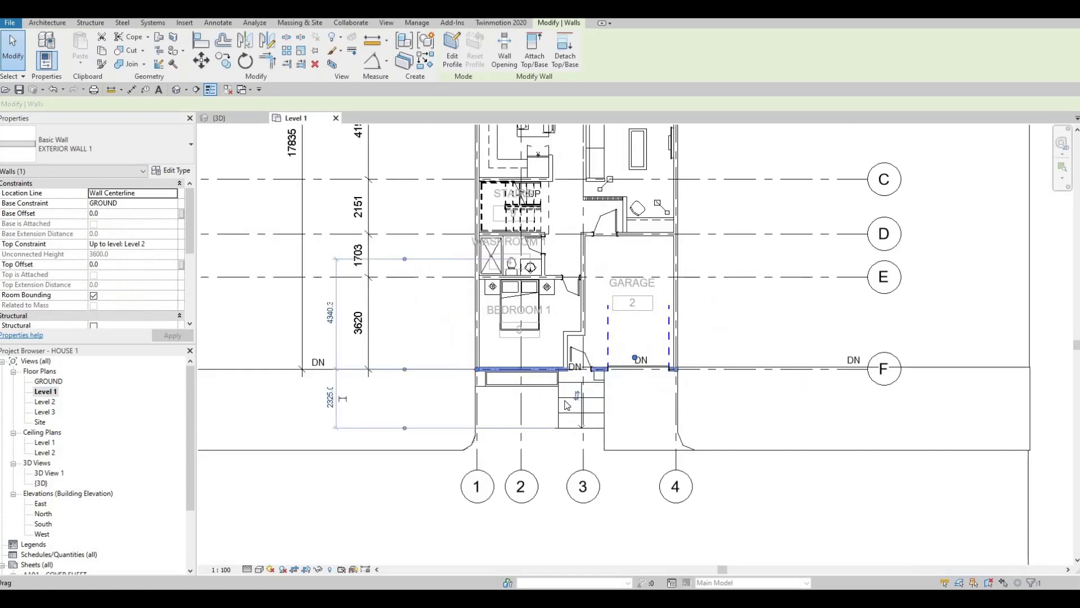
pyautogui.press('Escape')
pyautogui.press('Escape')
pyautogui.click(588, 353)
pyautogui.press('Escape')
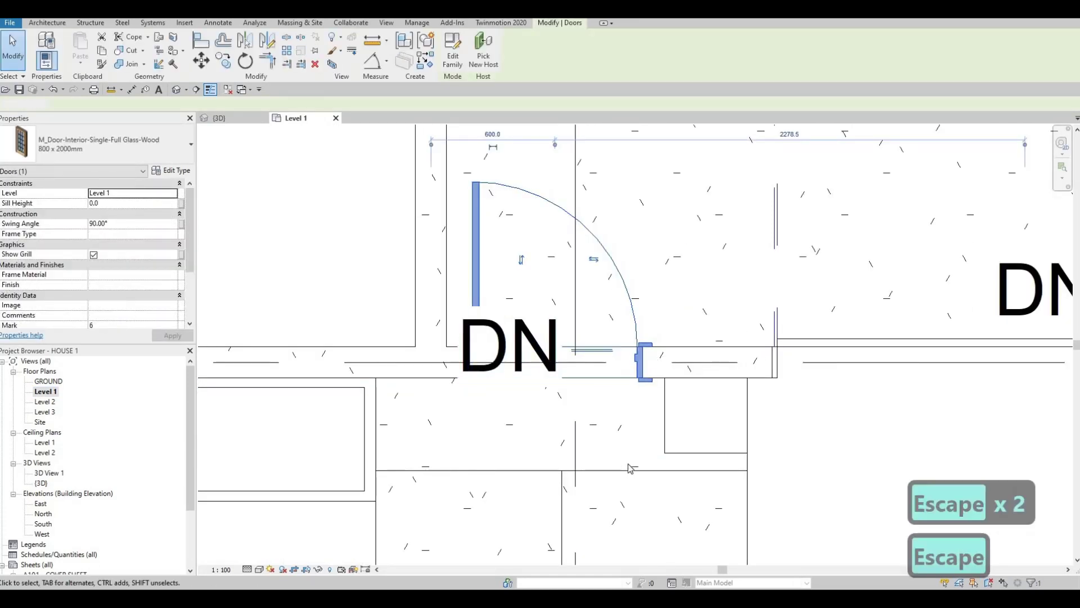
pyautogui.moveTo(600, 334); pyautogui.dragTo(657, 413, button='middle')
pyautogui.scroll(-1, 655, 457)
pyautogui.moveTo(543, 482); pyautogui.dragTo(554, 414, button='middle')
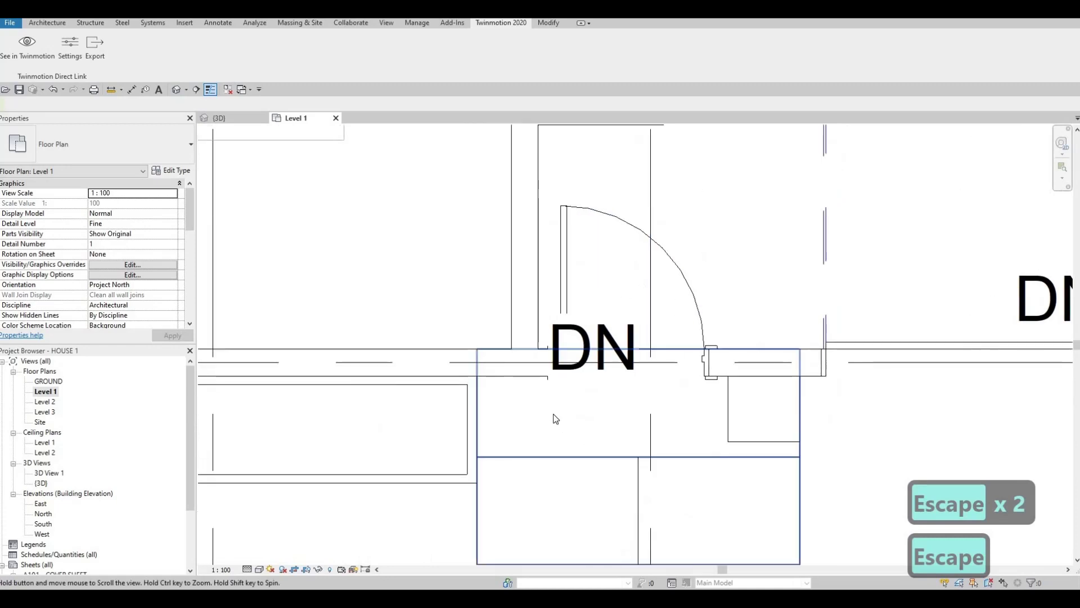
pyautogui.scroll(-2, 554, 415)
pyautogui.moveTo(533, 526); pyautogui.dragTo(556, 414, button='middle')
pyautogui.click(581, 373)
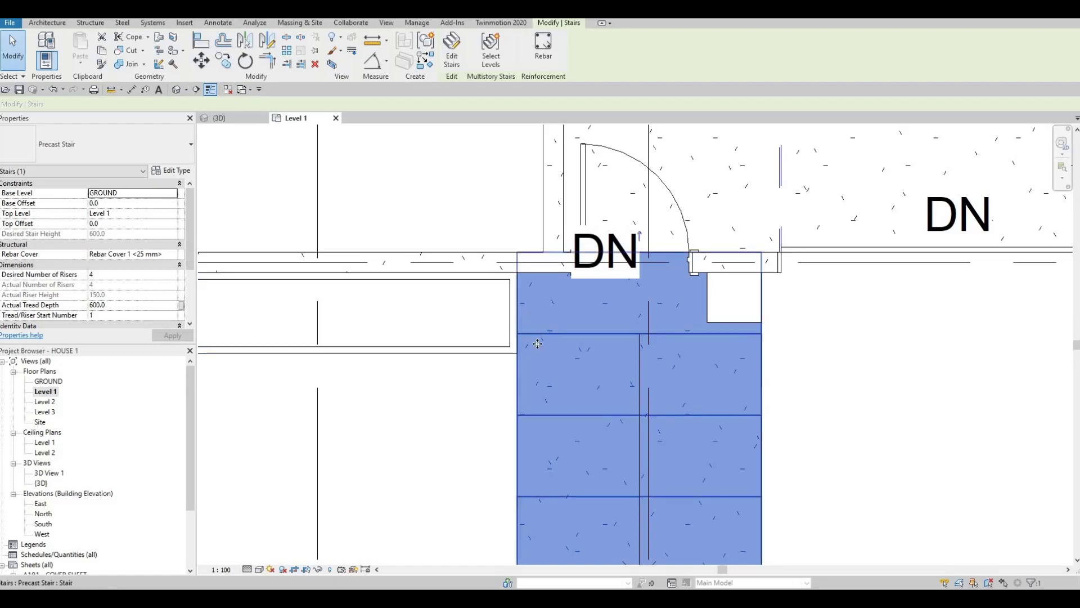
pyautogui.moveTo(539, 356); pyautogui.dragTo(541, 379)
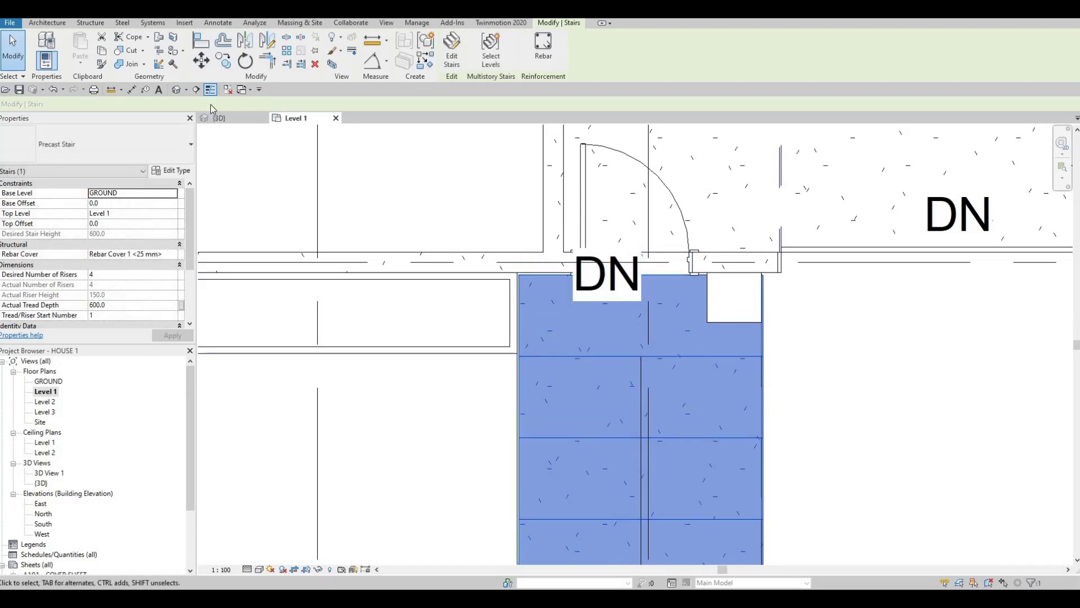
# Check in the 3D view how the shifted entrance stair meets the front door threshold
pyautogui.hotkey('ctrl', 'Tab')
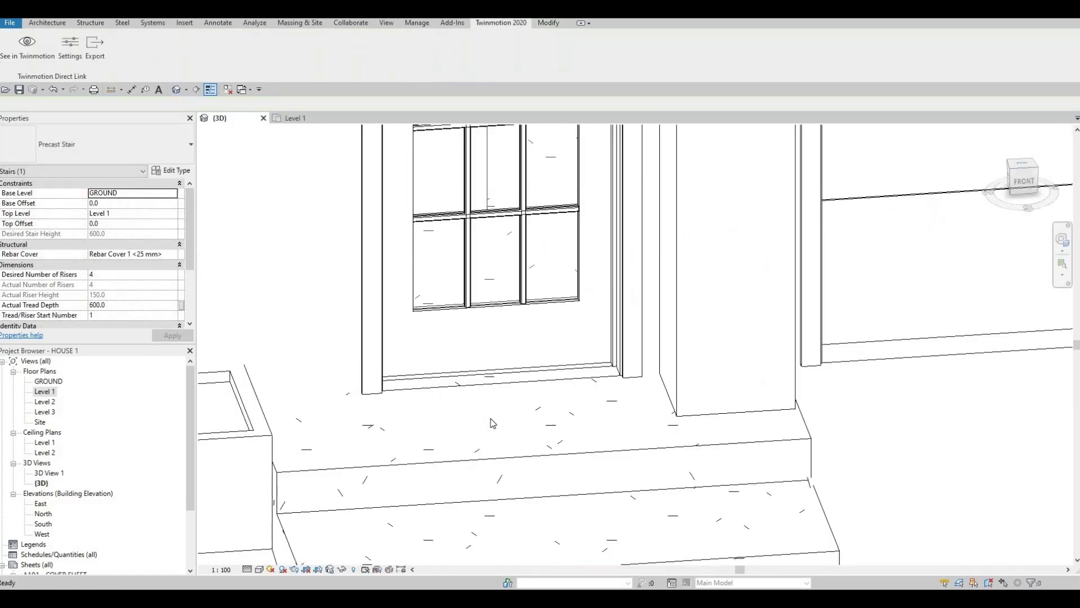
pyautogui.keyDown('shift'); pyautogui.moveTo(342, 375); pyautogui.dragTo(690, 463, button='middle'); pyautogui.keyUp('shift')
pyautogui.scroll(1, 220, 332)
pyautogui.moveTo(220, 333); pyautogui.dragTo(703, 432, button='middle')
pyautogui.scroll(-1, 703, 432)
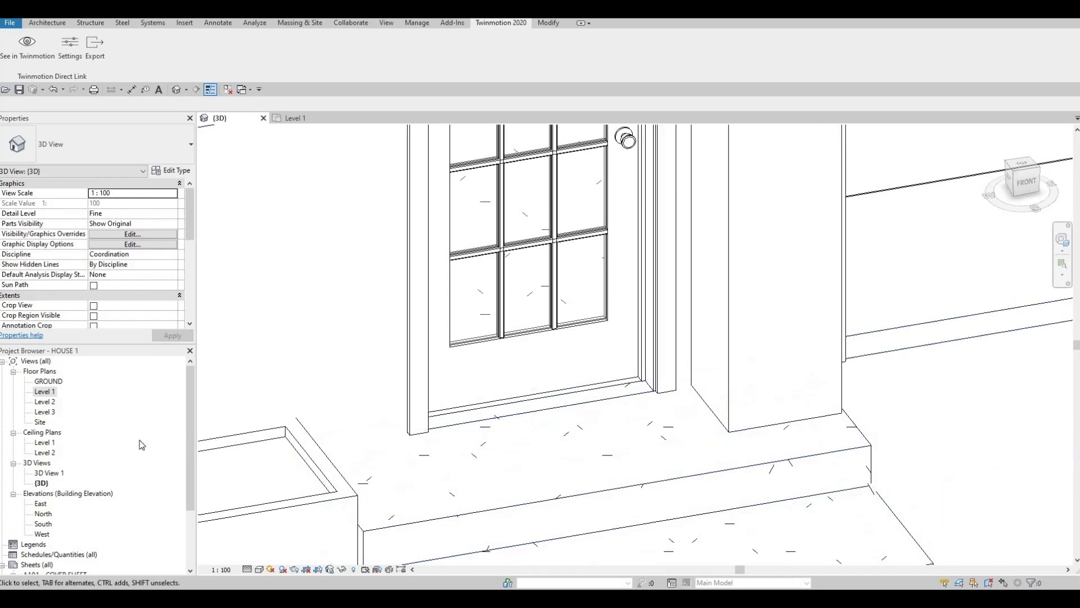
# Move the entrance stair in the Level 1 floor plan so its upper corner meets the planter and the exterior wall
pyautogui.doubleClick(51, 401)
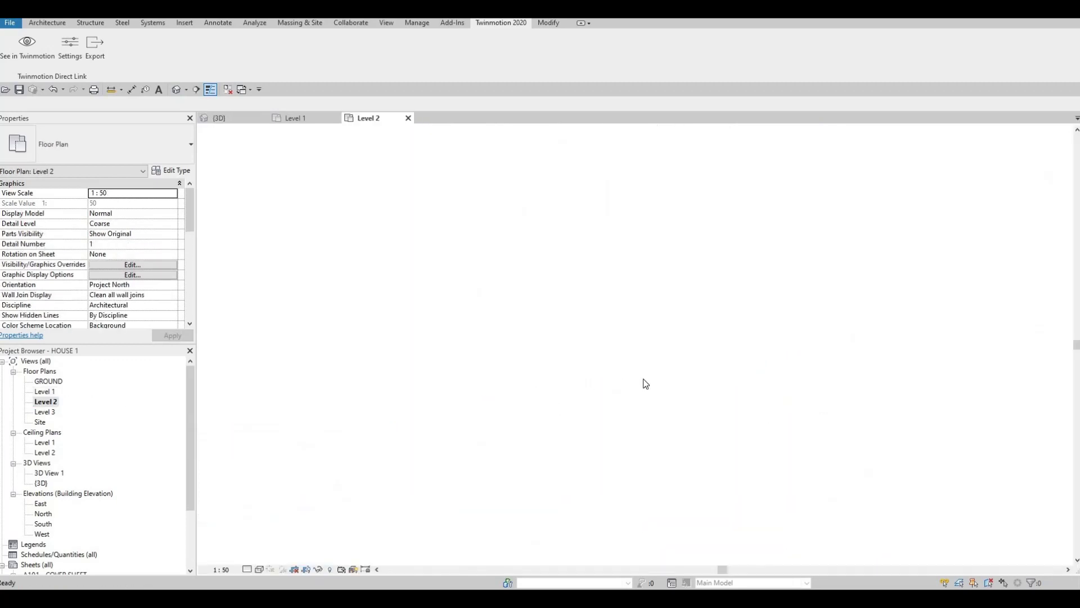
pyautogui.doubleClick(52, 393)
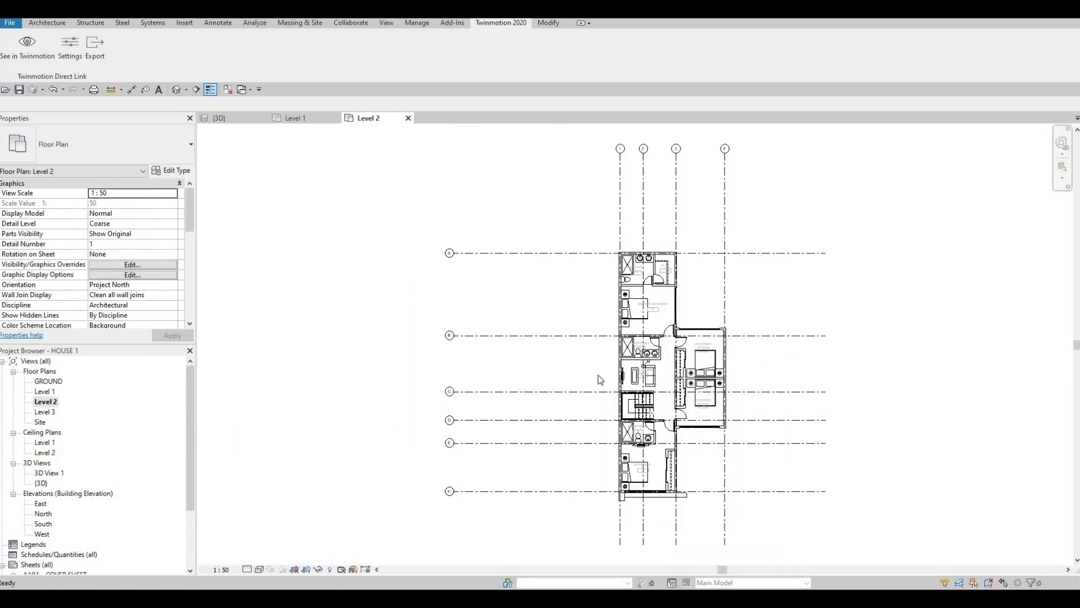
pyautogui.scroll(2, 523, 269)
pyautogui.scroll(1, 522, 264)
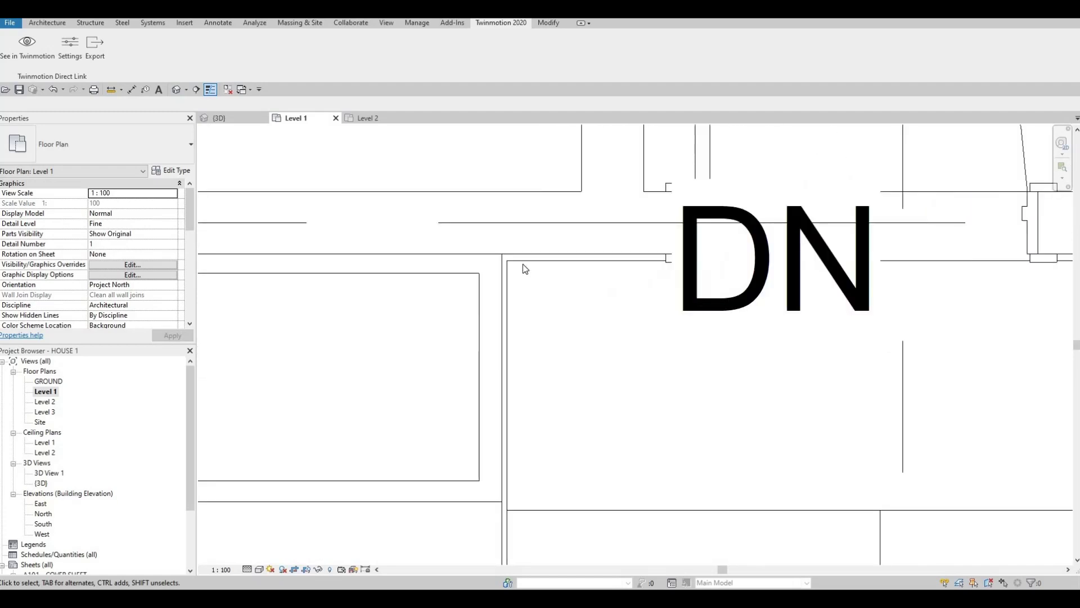
pyautogui.click(515, 263)
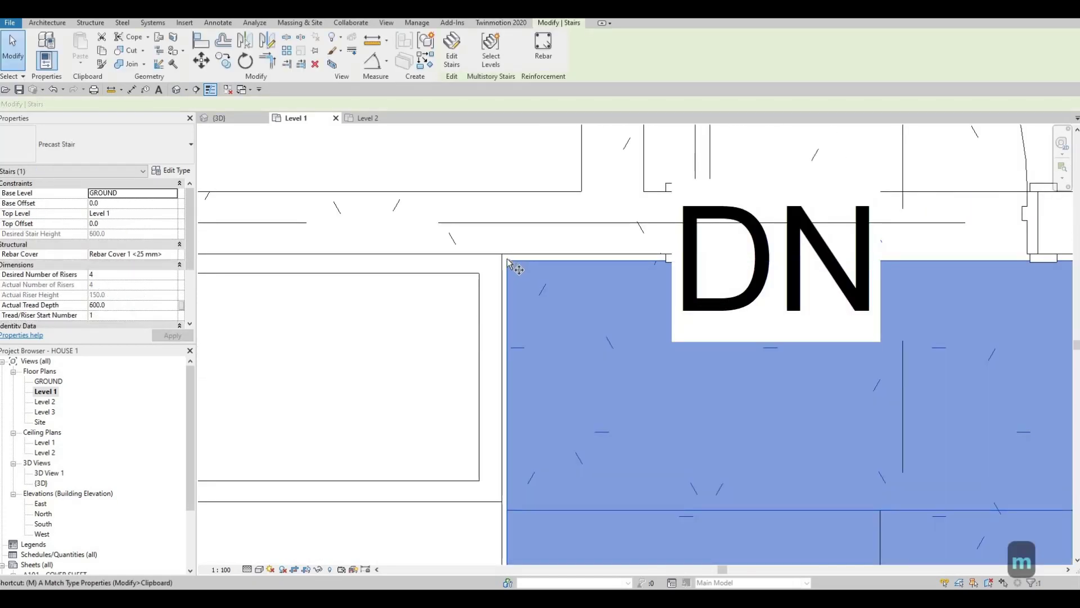
pyautogui.press('v')
pyautogui.click(503, 257)
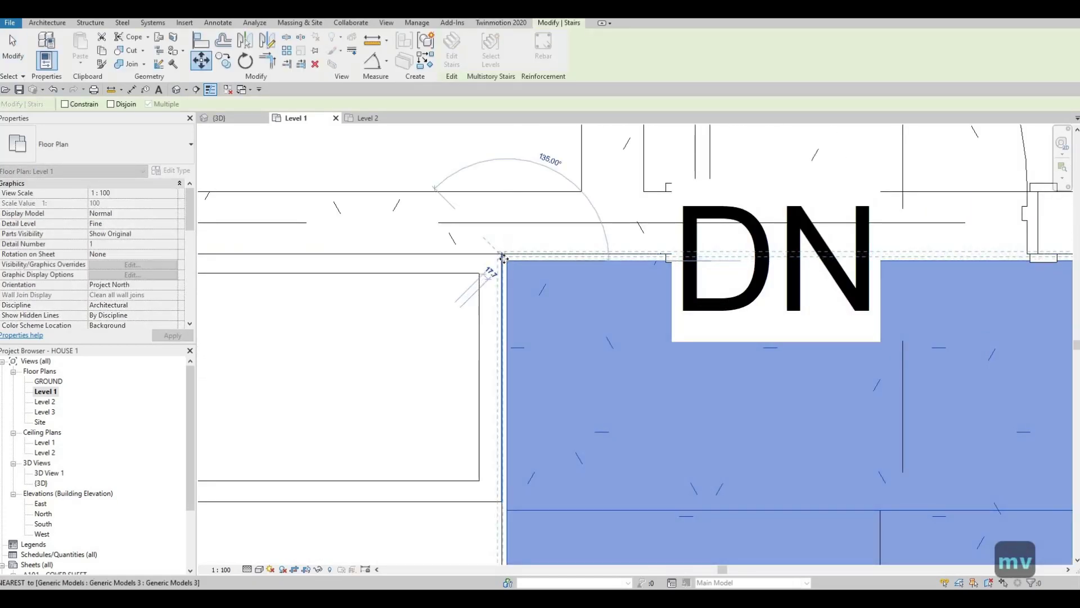
pyautogui.click(640, 285)
pyautogui.scroll(-2, 630, 306)
pyautogui.press('Escape')
pyautogui.press('Escape')
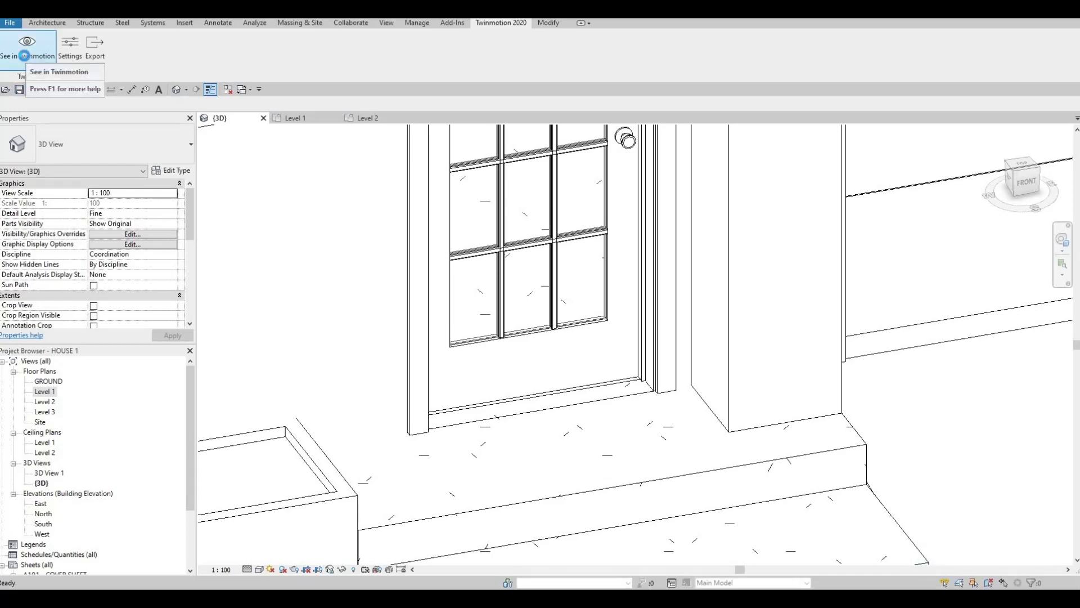
# Send the updated 3D view from Revit to Twinmotion and approach the entrance of the house
pyautogui.click(24, 56)
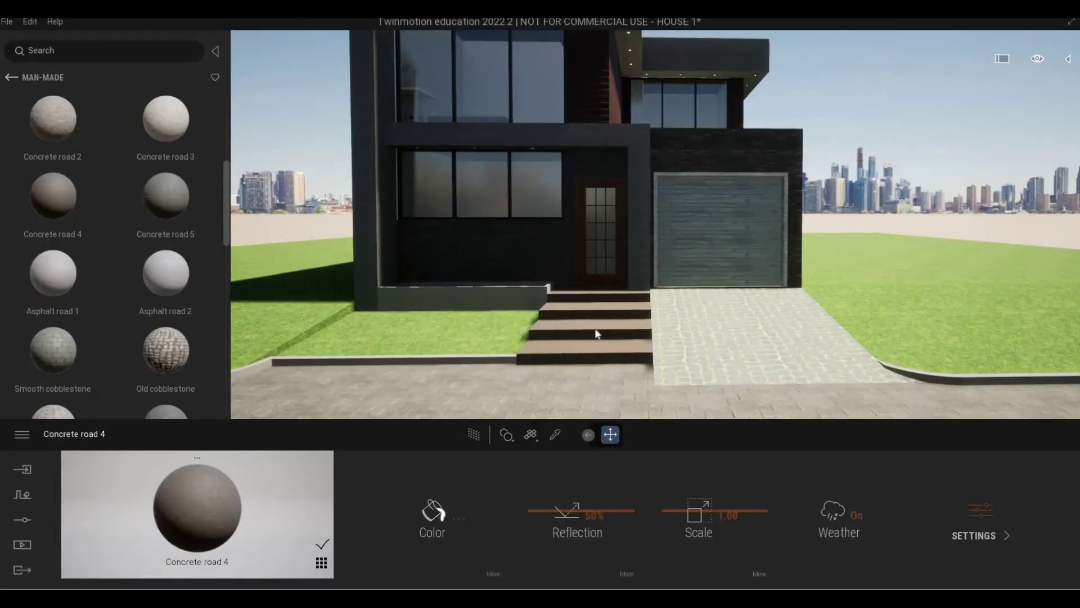
pyautogui.scroll(-6, 591, 265)
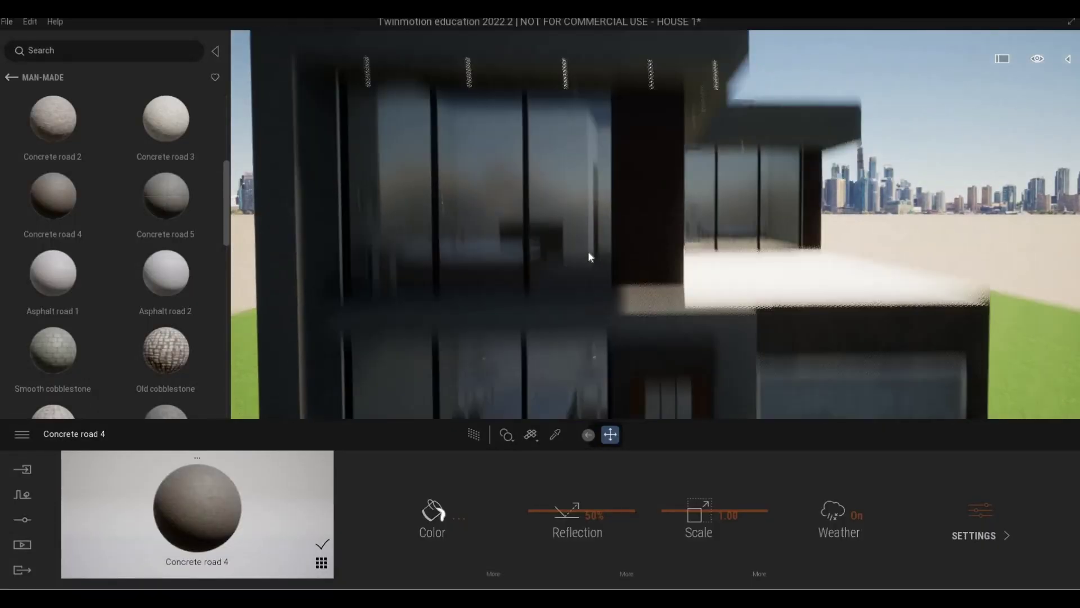
pyautogui.press('a')
pyautogui.press('w')
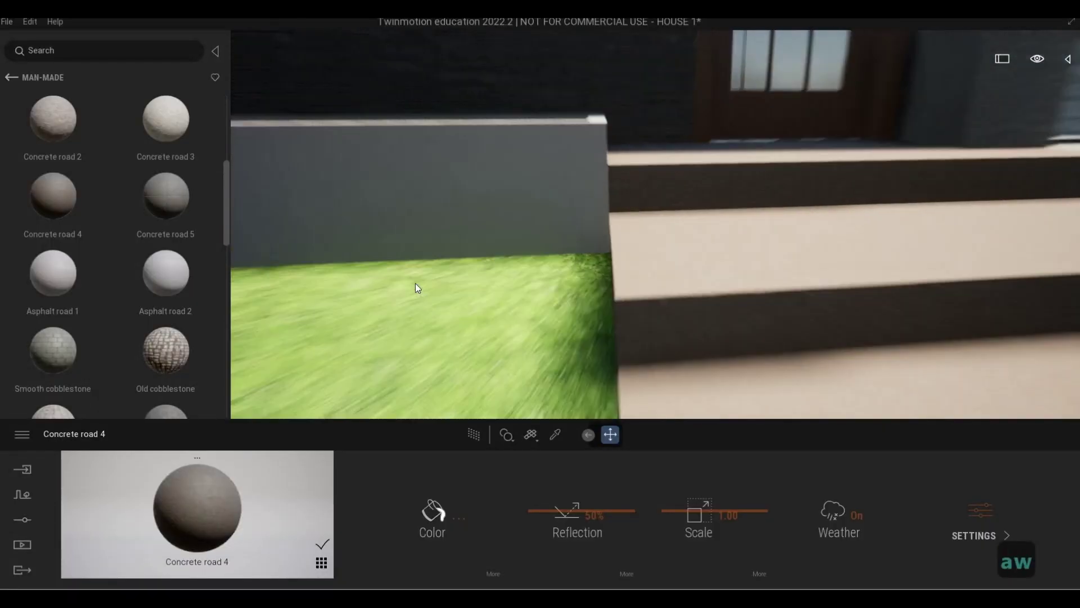
# Inspect up close the strip beneath the front door where the threshold meets the concrete top step
pyautogui.press('d')
pyautogui.press('w')
pyautogui.press('q')
pyautogui.press('a')
pyautogui.press('s')
pyautogui.press('a')
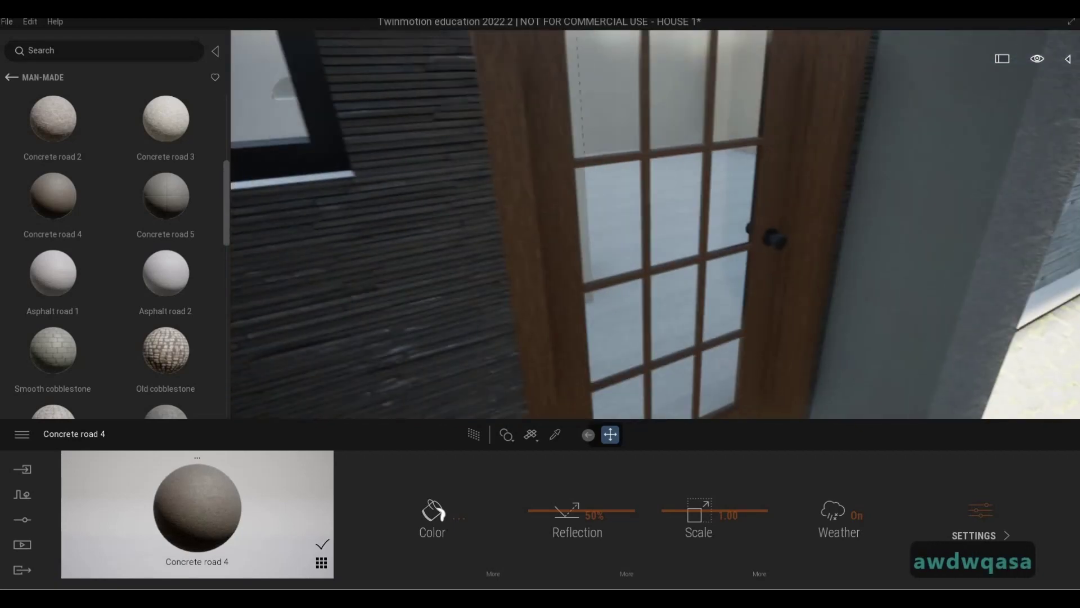
pyautogui.press('e')
pyautogui.press('s')
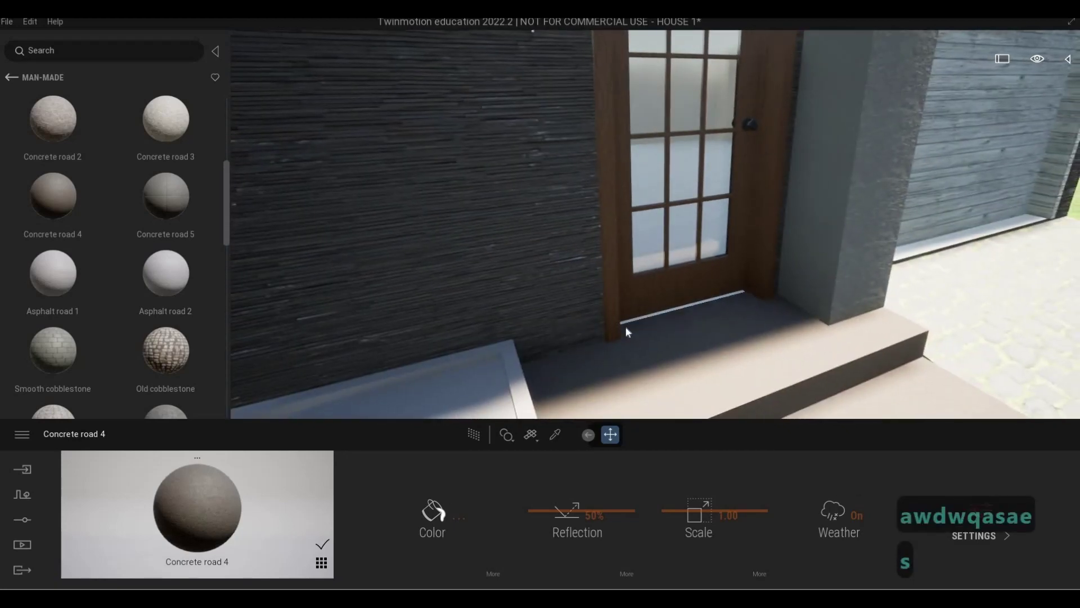
pyautogui.press('d')
pyautogui.press('a')
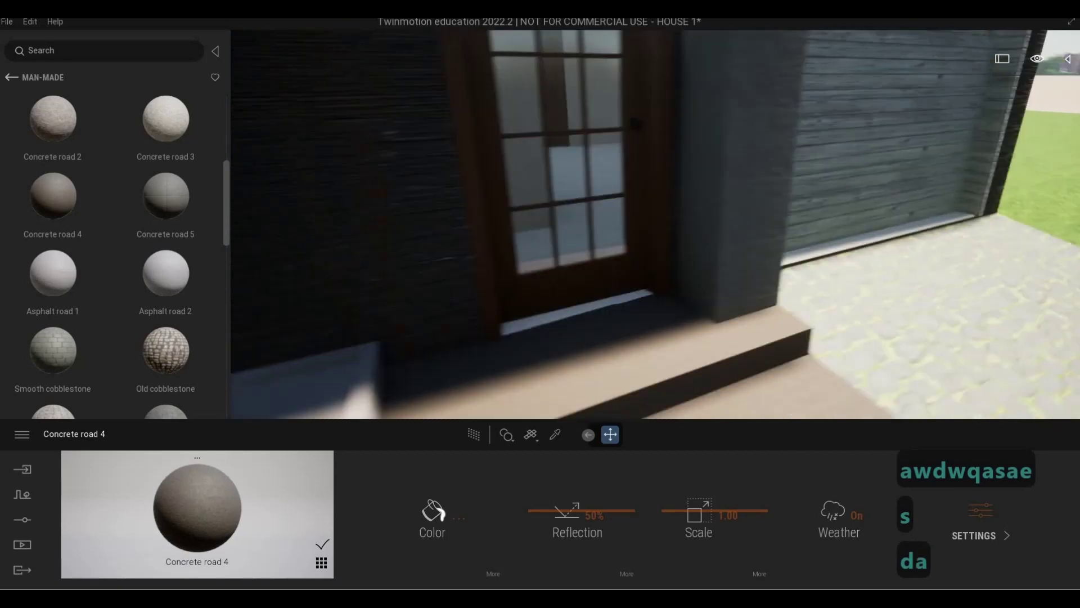
pyautogui.press('a')
pyautogui.press('w')
pyautogui.press('d')
pyautogui.press('d')
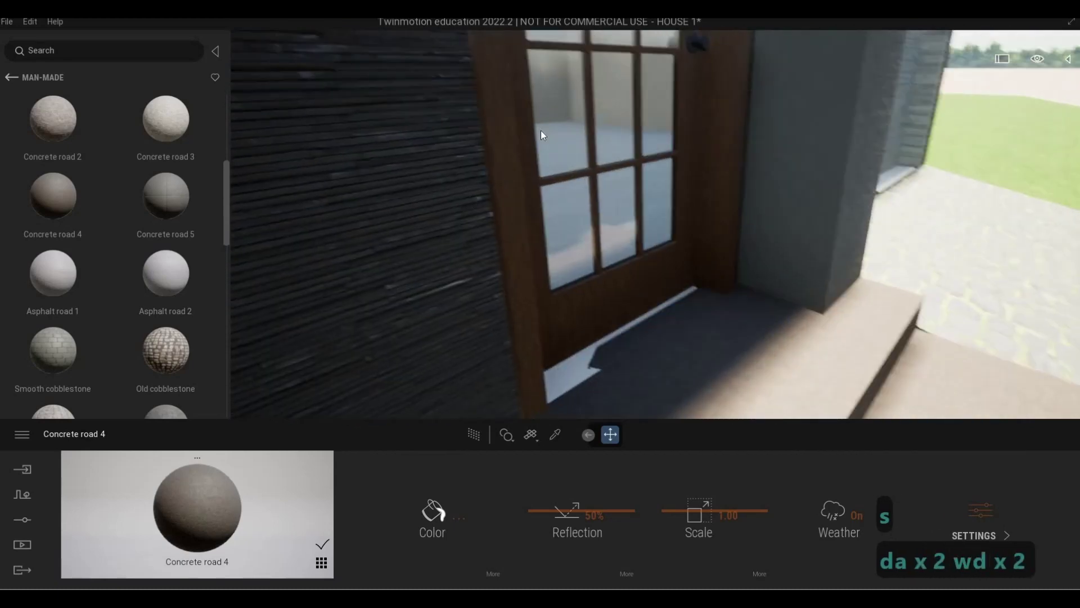
pyautogui.press('s')
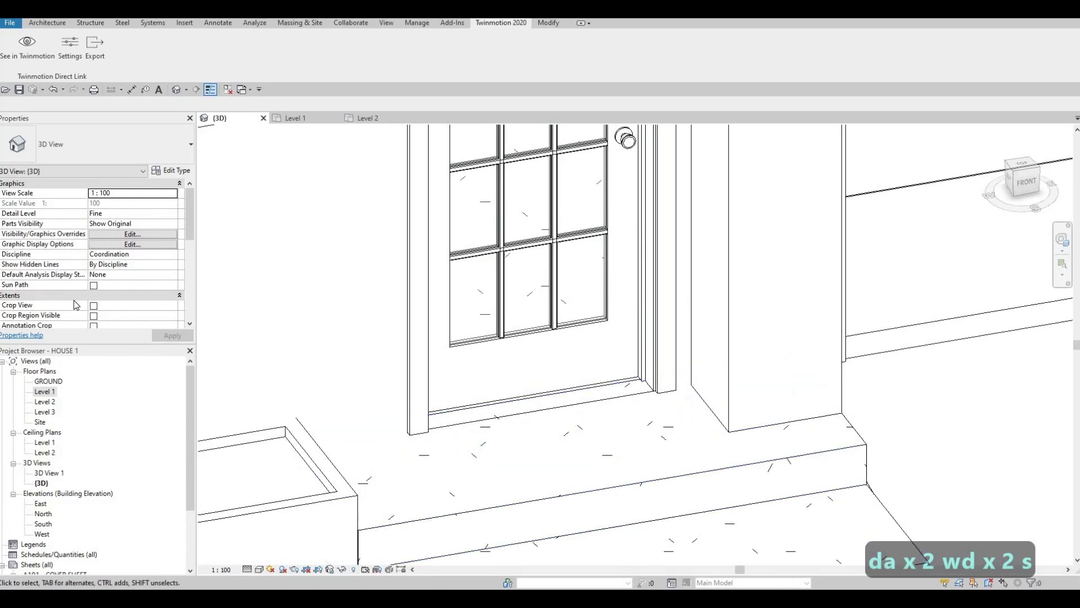
# Return to Revit and examine the stair's upper edge against the front door wall in the Level 1 floor plan
pyautogui.doubleClick(40, 392)
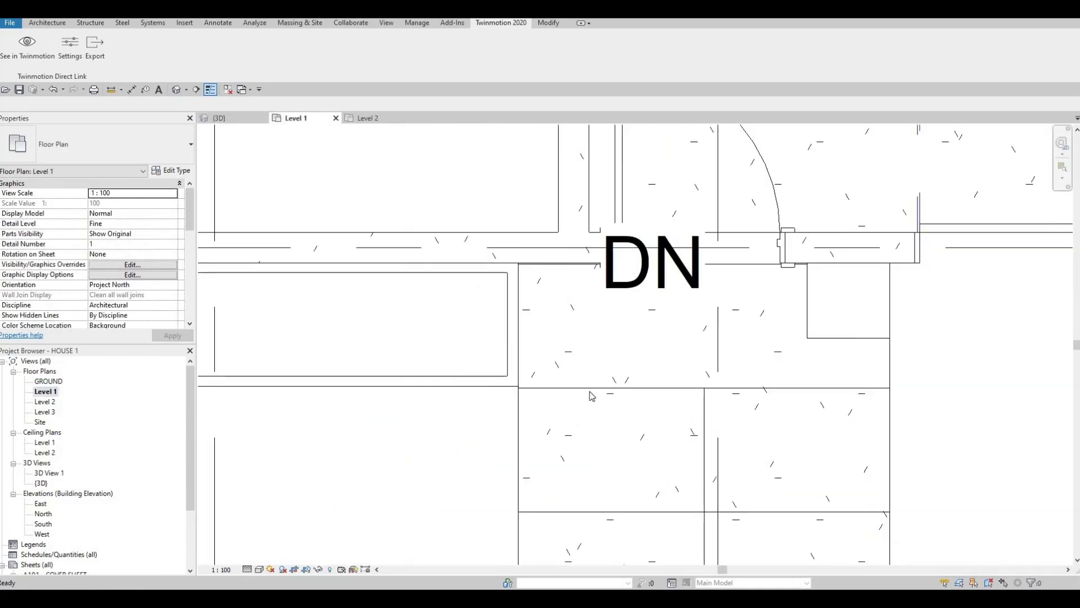
pyautogui.click(770, 312)
pyautogui.scroll(3, 754, 259)
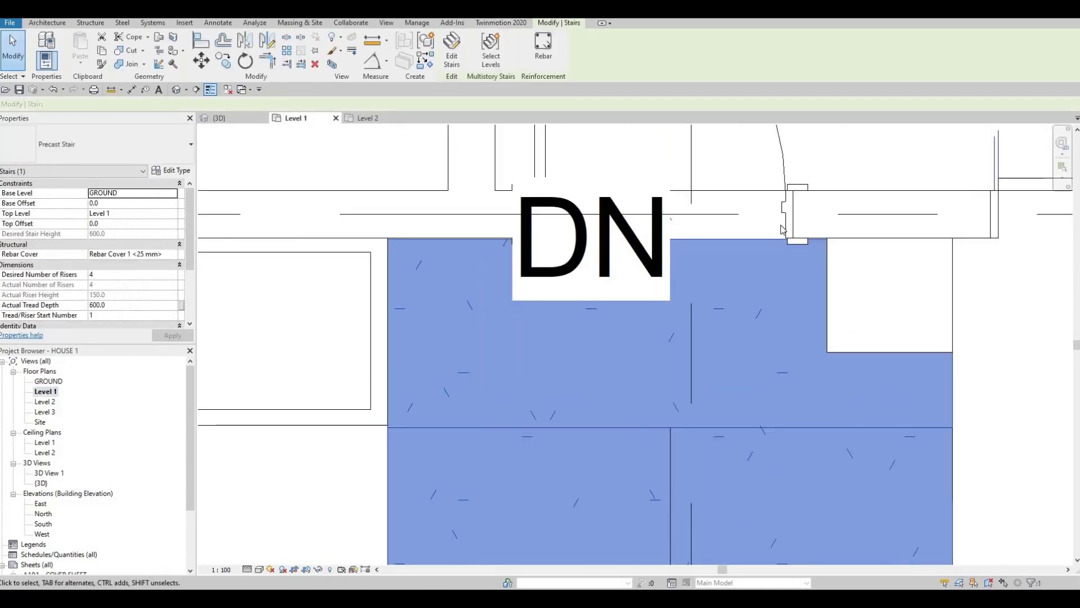
pyautogui.scroll(-4, 749, 256)
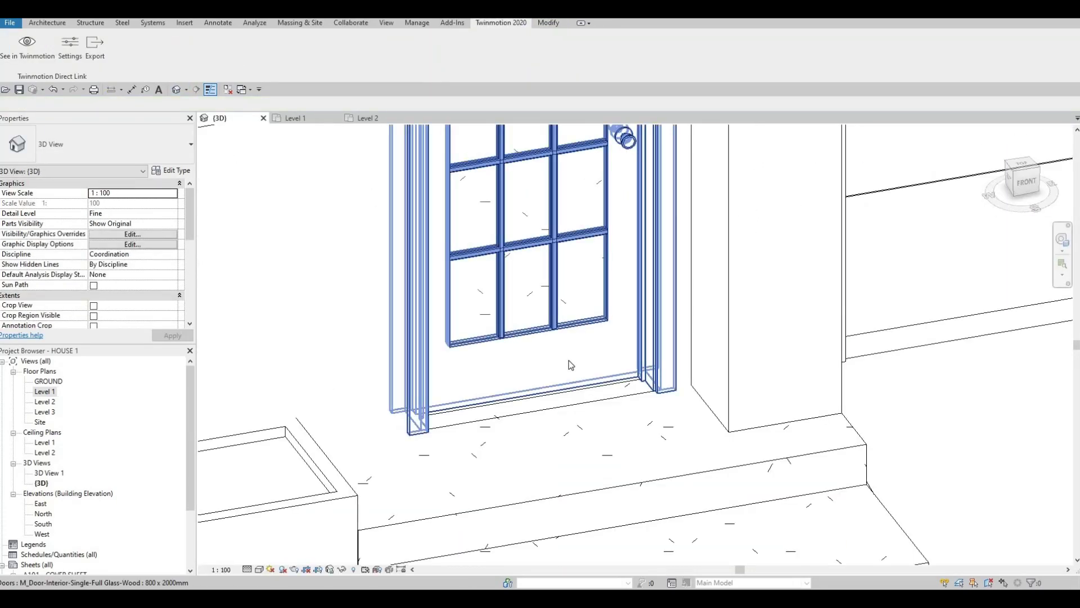
# Examine the underside of the house around the front door, planter and entrance stair in the 3D view
pyautogui.scroll(-5, 571, 364)
pyautogui.scroll(4, 453, 244)
pyautogui.moveTo(512, 361); pyautogui.dragTo(451, 84, button='middle')
pyautogui.moveTo(469, 436); pyautogui.dragTo(480, 222, button='middle')
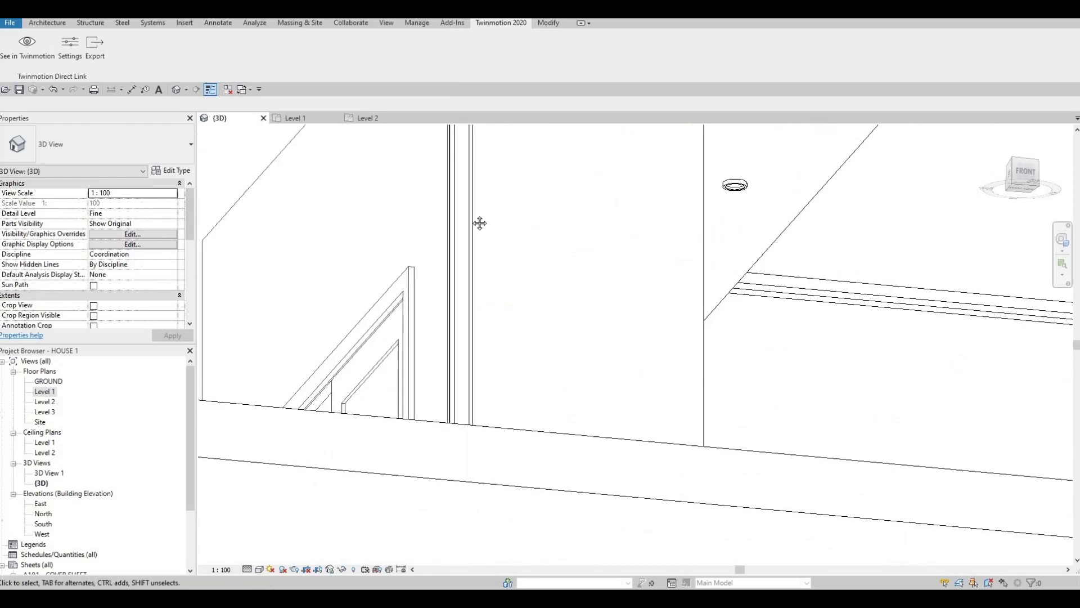
pyautogui.scroll(-3, 478, 262)
pyautogui.click(479, 363)
pyautogui.moveTo(467, 362); pyautogui.dragTo(543, 347, button='middle')
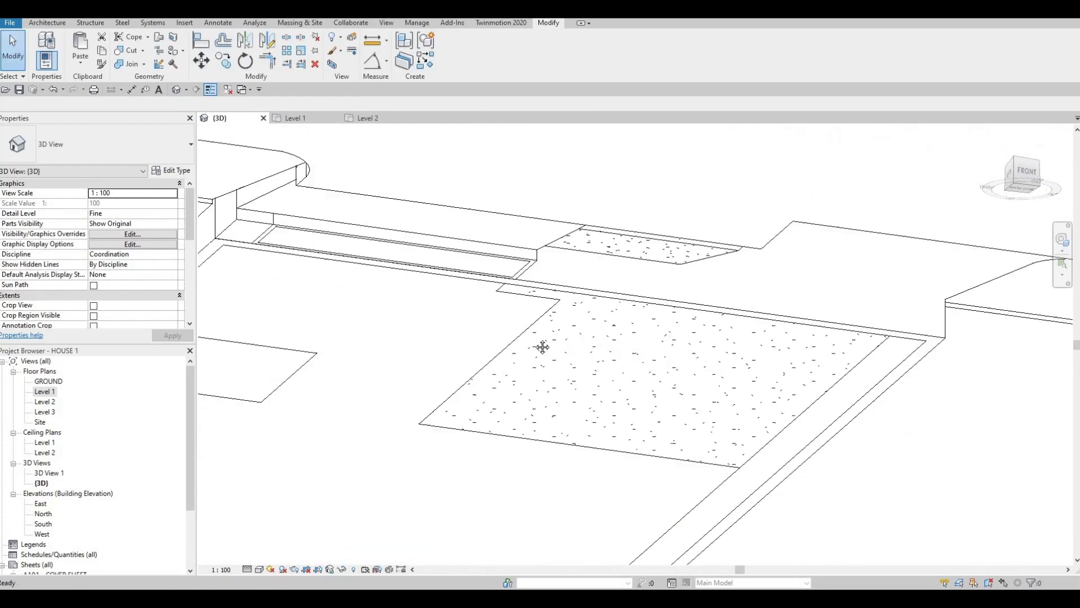
pyautogui.moveTo(317, 299); pyautogui.dragTo(475, 293, button='middle')
pyautogui.moveTo(468, 208); pyautogui.dragTo(769, 294, button='middle')
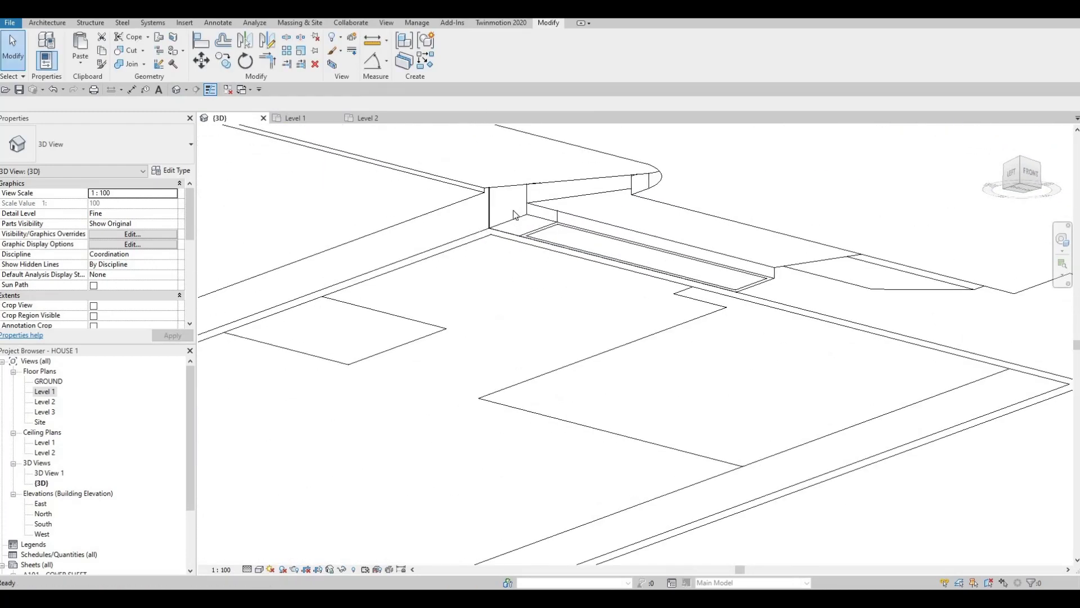
pyautogui.scroll(1, 518, 220)
pyautogui.click(566, 229)
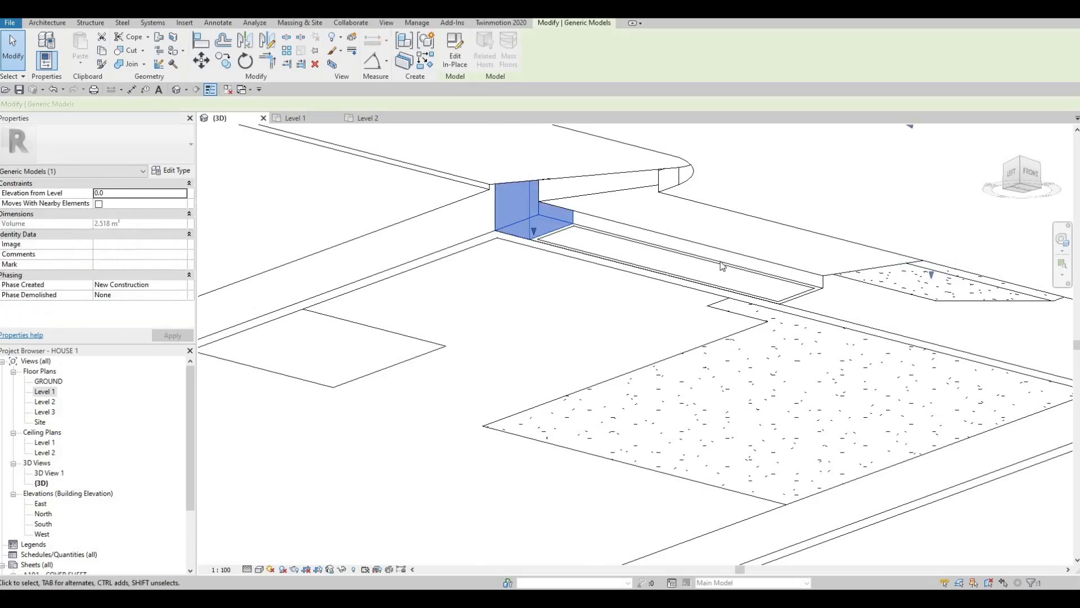
pyautogui.press('Escape')
pyautogui.moveTo(695, 212); pyautogui.dragTo(659, 204, button='middle')
pyautogui.scroll(-3, 662, 208)
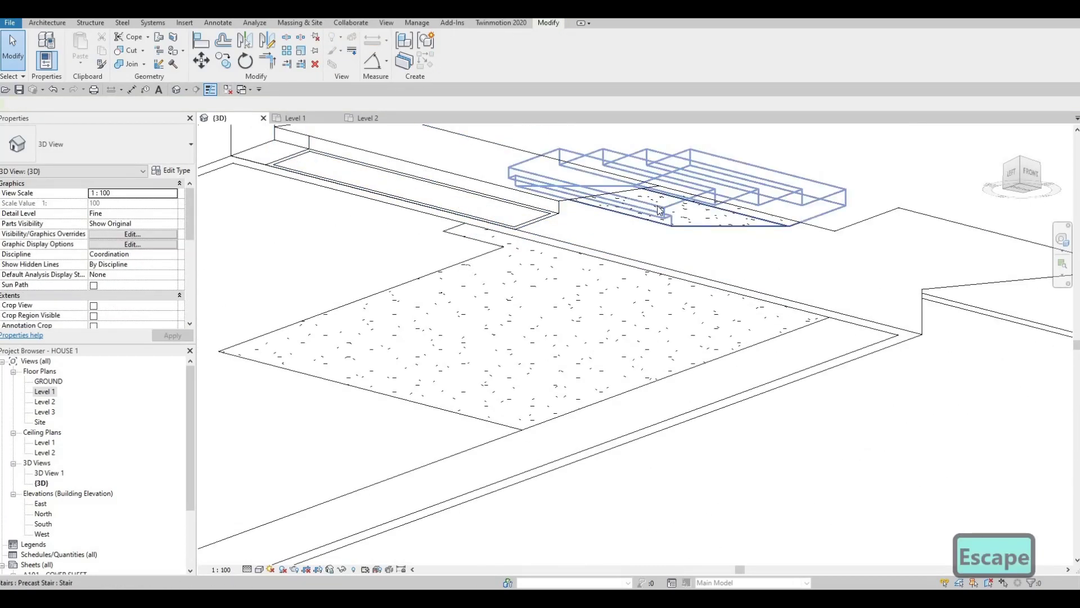
# Select the entrance stair and inspect its steps from the garage side in the 3D view
pyautogui.click(662, 210)
pyautogui.press('a')
pyautogui.press('w')
pyautogui.moveTo(633, 248); pyautogui.dragTo(630, 342, button='middle')
pyautogui.press('q')
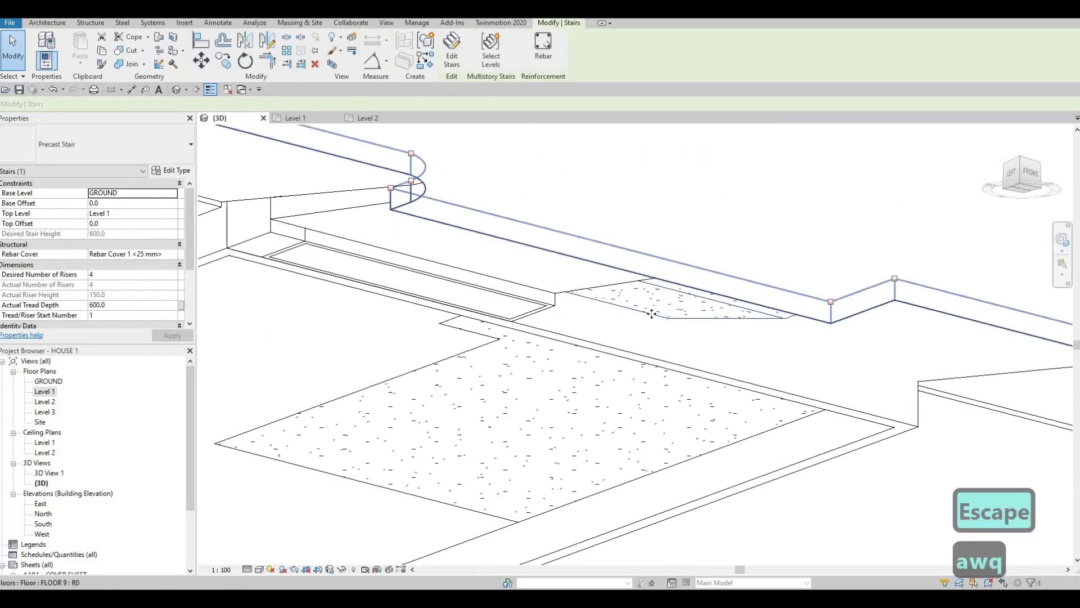
pyautogui.keyDown('shift'); pyautogui.moveTo(625, 451); pyautogui.dragTo(638, 233, button='middle'); pyautogui.keyUp('shift')
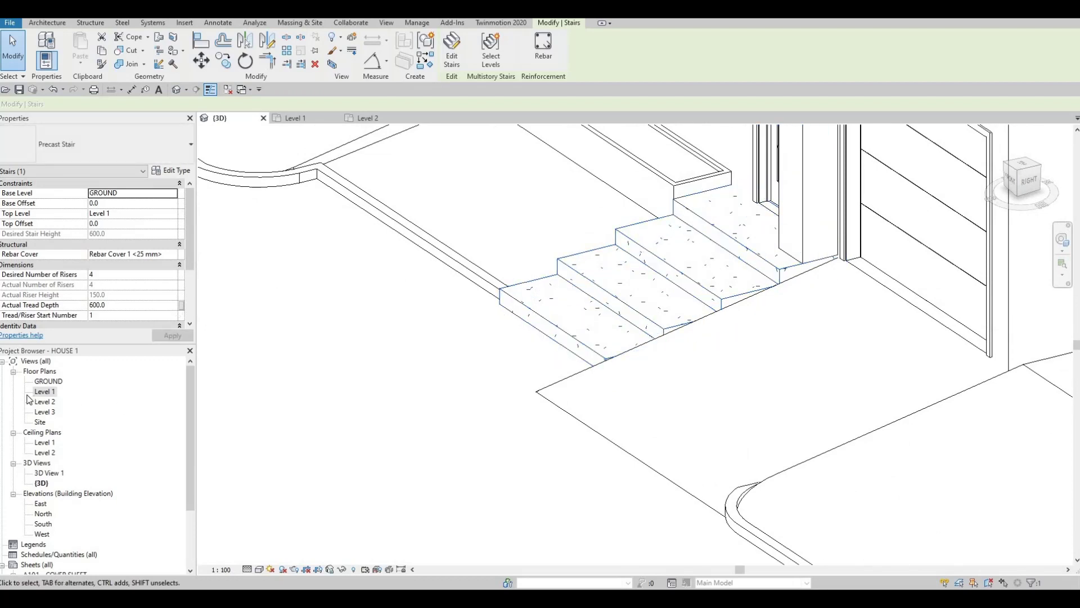
# Nudge the entrance stair away from the front door wall in the Level 1 floor plan and check it in 3D
pyautogui.click(148, 387)
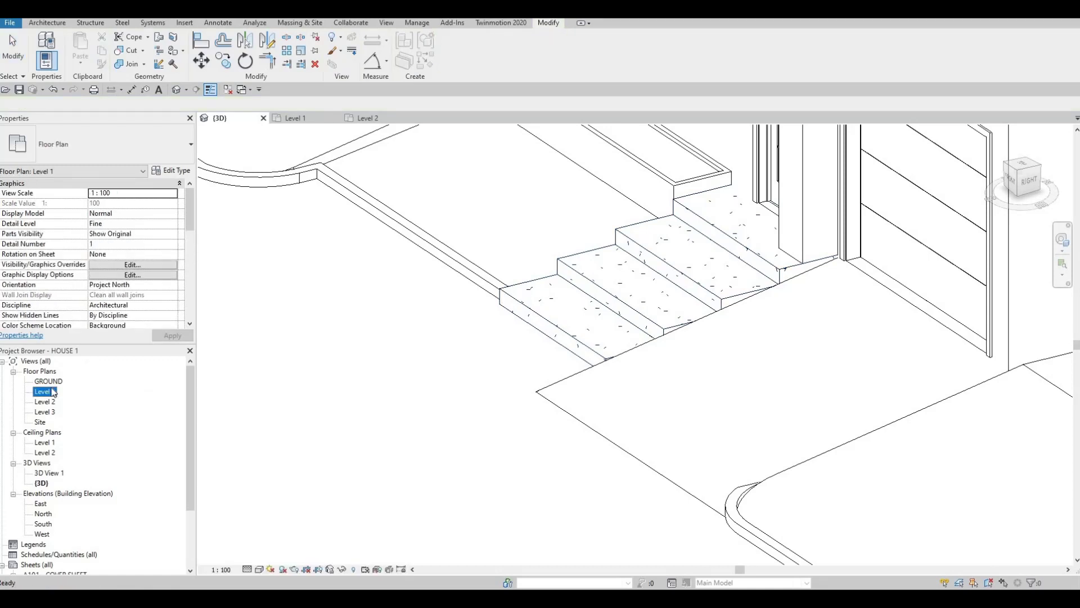
pyautogui.click(590, 355)
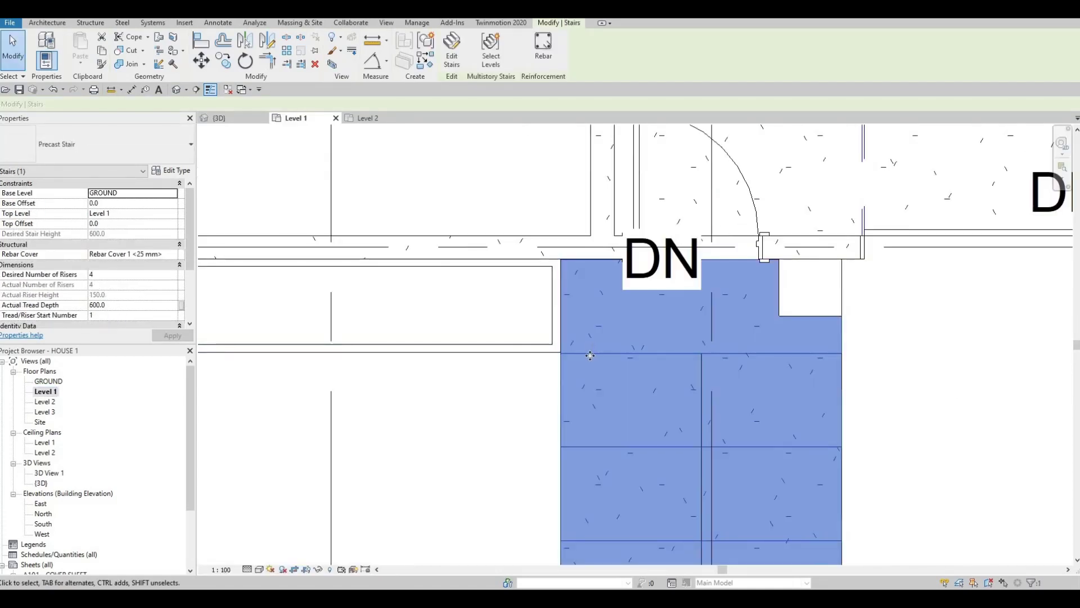
pyautogui.press('Down')
pyautogui.press('Down')
pyautogui.press('Down')
pyautogui.press('Down')
pyautogui.press('Down')
pyautogui.press('Down')
pyautogui.press('Down')
pyautogui.press('Down')
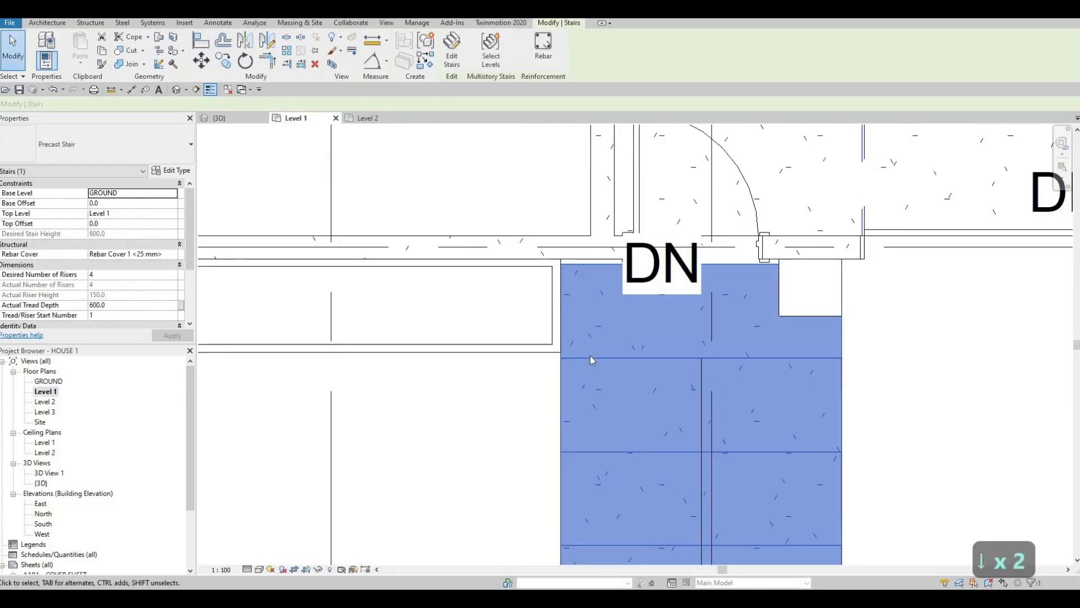
pyautogui.press('Down')
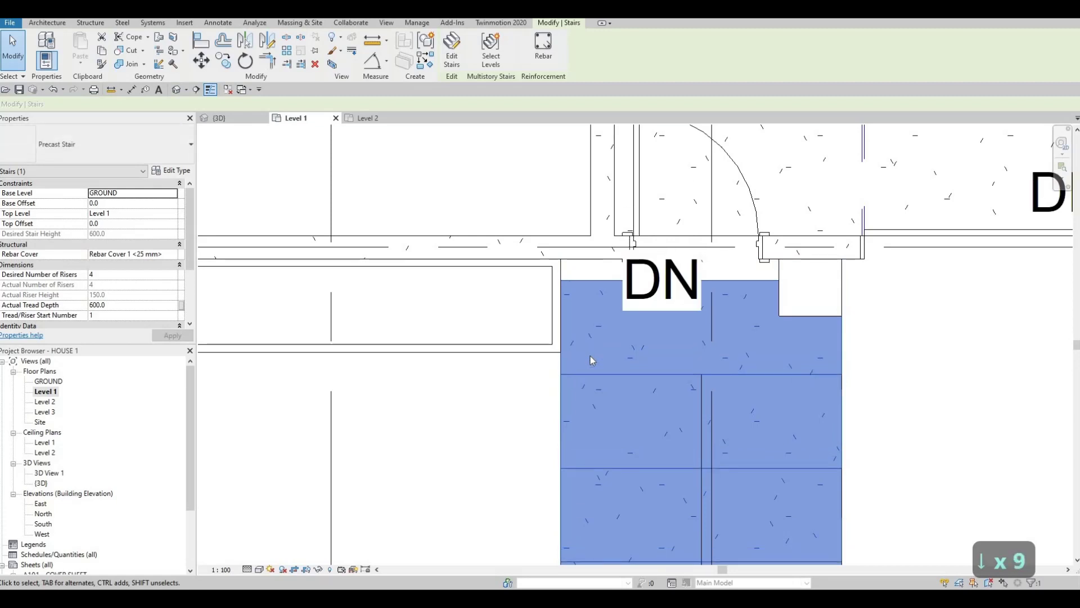
pyautogui.press('Escape')
pyautogui.press('Escape')
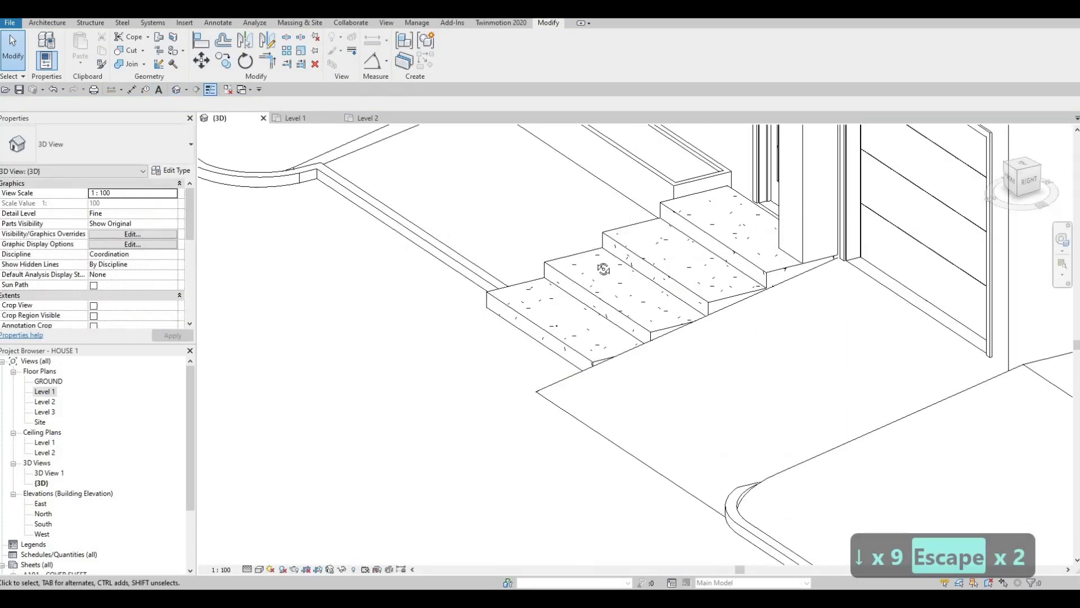
pyautogui.keyDown('shift'); pyautogui.moveTo(527, 294); pyautogui.dragTo(822, 238, button='middle'); pyautogui.keyUp('shift')
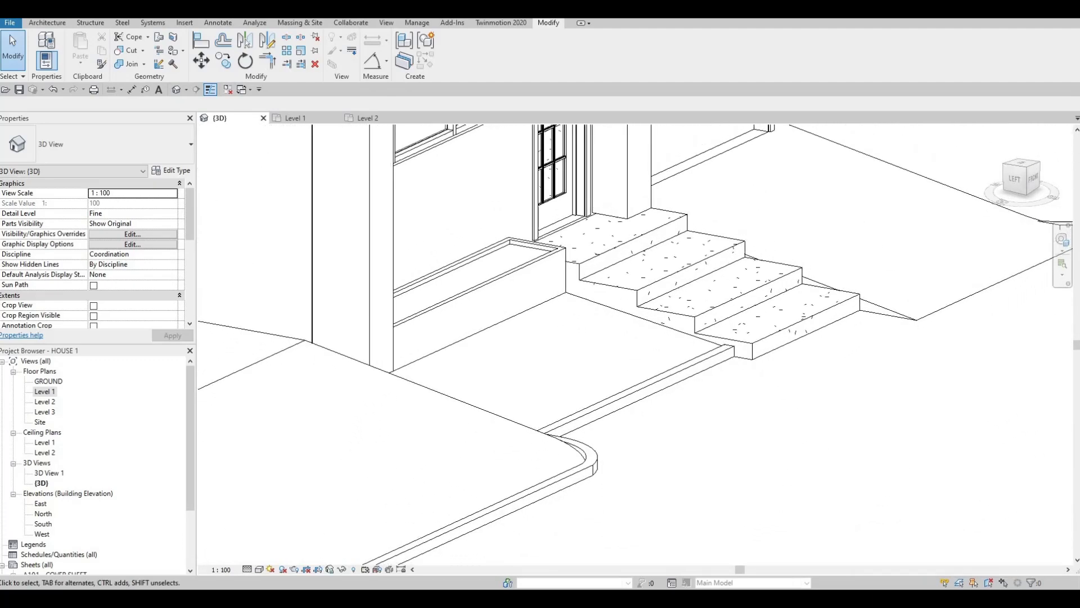
# Nudge the entrance stair slightly back toward the front door wall in the Level 1 floor plan
pyautogui.hotkey('ctrl', 'Tab')
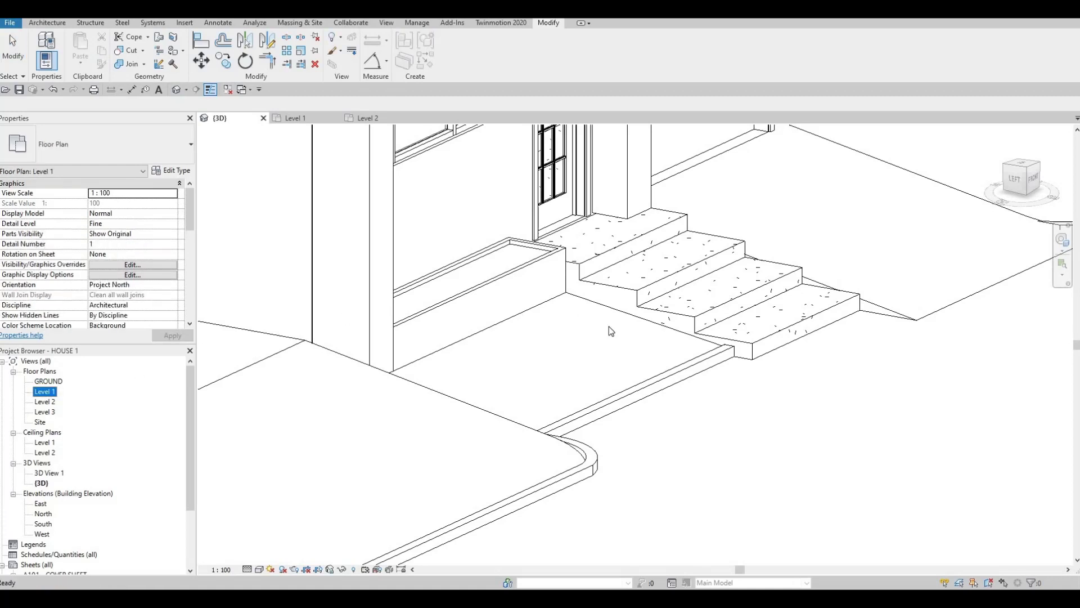
pyautogui.click(614, 372)
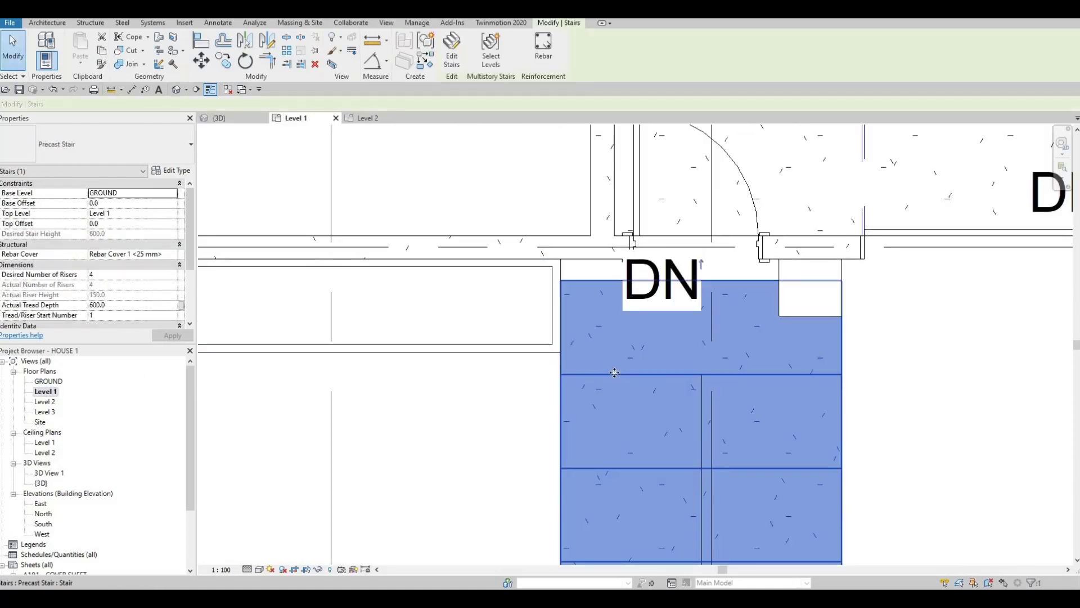
pyautogui.press('Up')
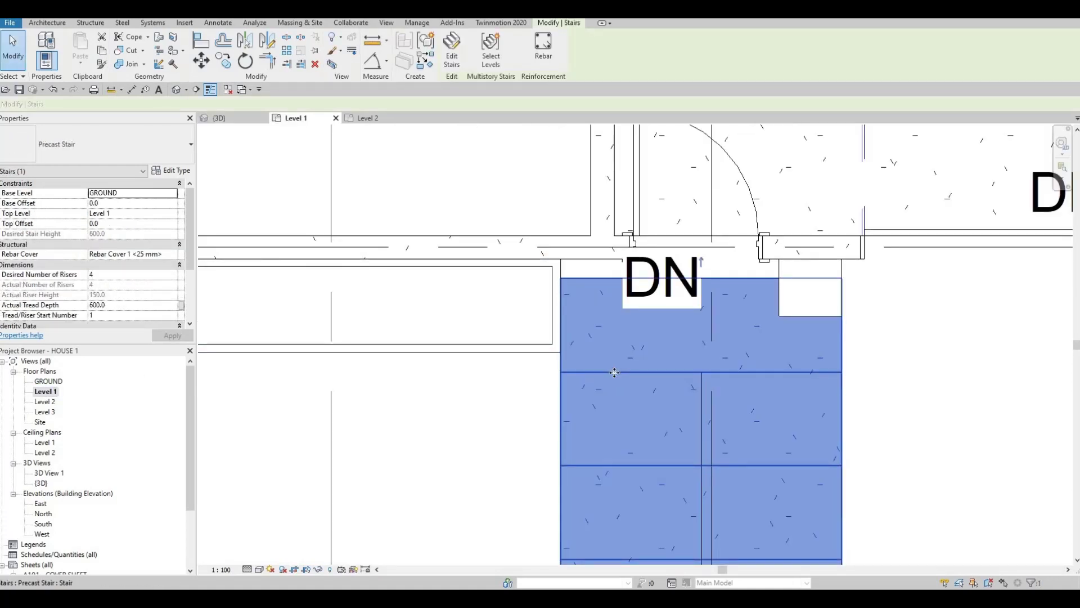
pyautogui.press('Escape')
pyautogui.press('Escape')
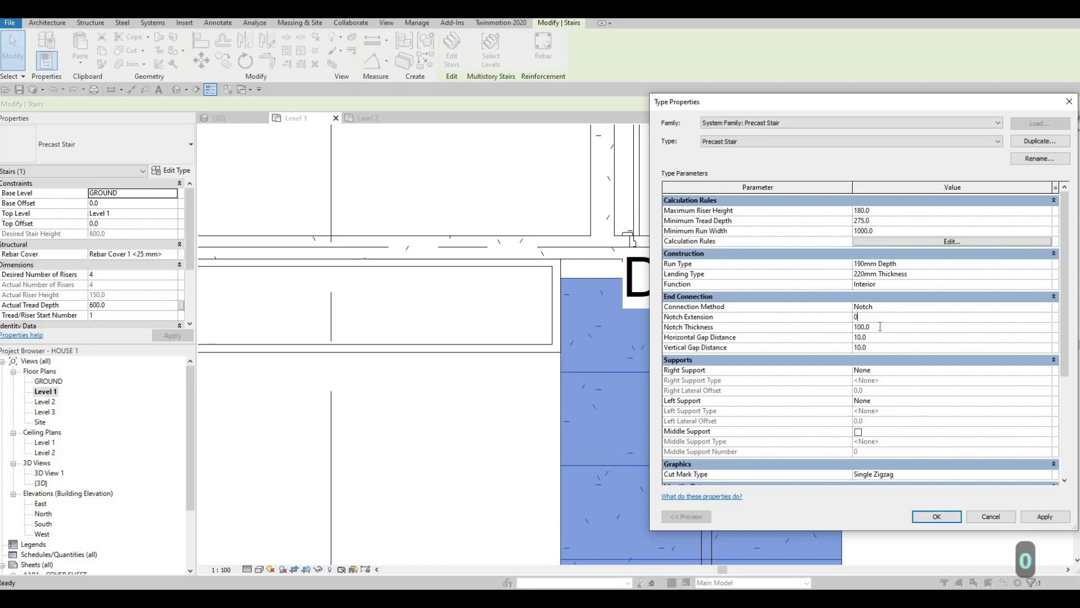
# Set the Notch Extension and Notch Thickness of the Precast Stair type to 0
pyautogui.click(1045, 522)
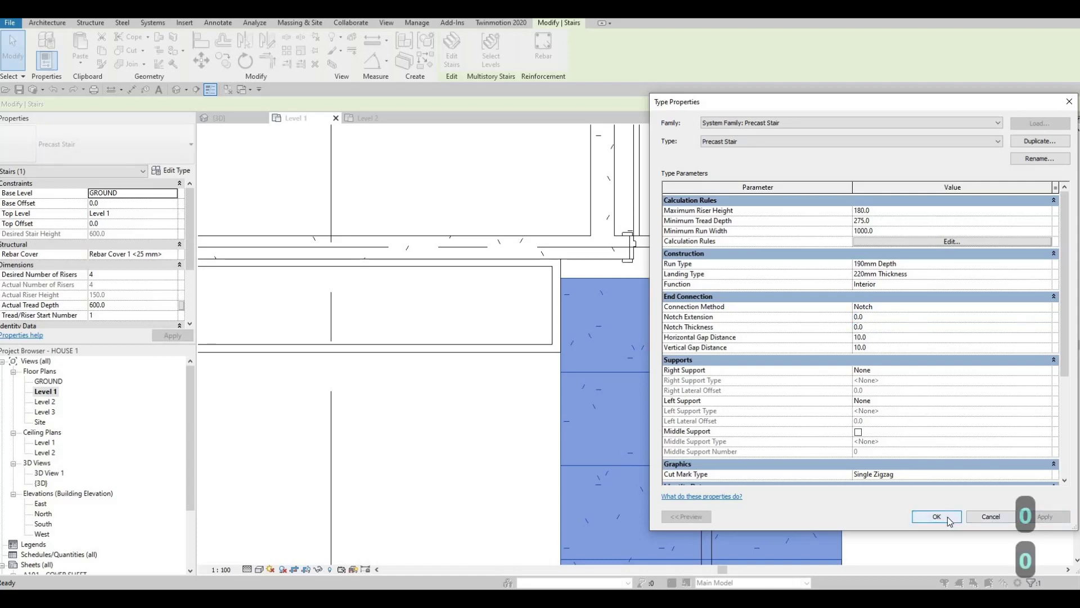
pyautogui.click(949, 516)
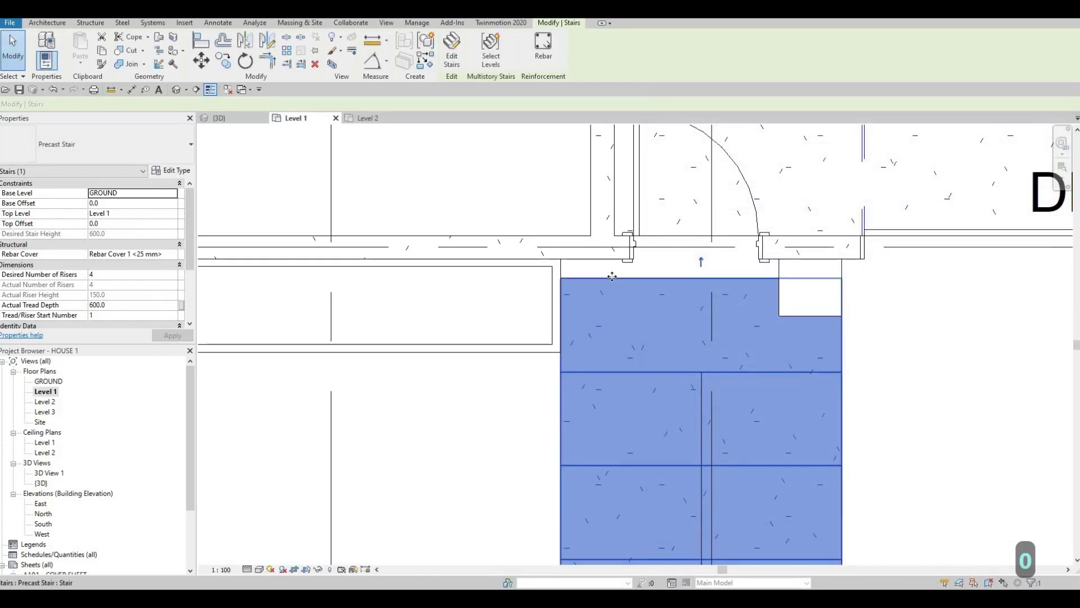
# Move the entrance stair so its upper edge meets the exterior wall beside the planter, and check it in the 3D view
pyautogui.press('v')
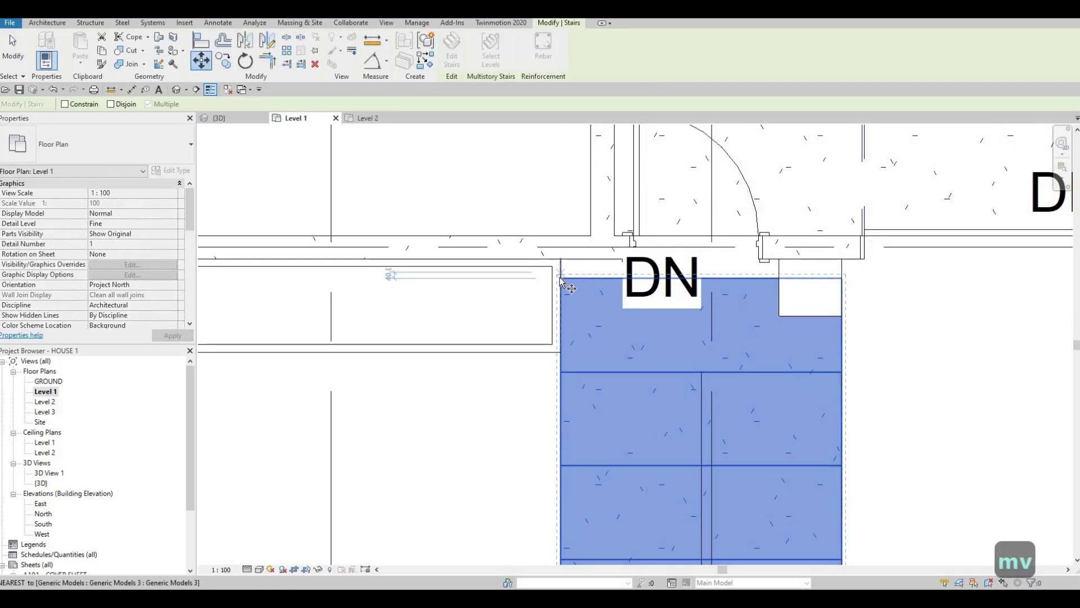
pyautogui.click(559, 263)
pyautogui.press('Escape')
pyautogui.press('Escape')
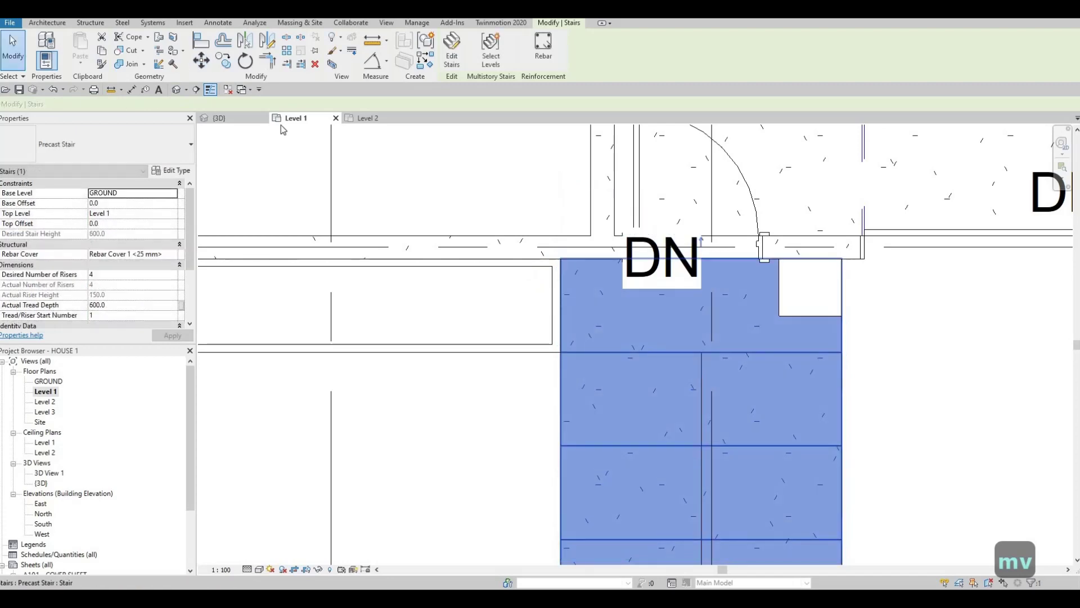
pyautogui.click(219, 117)
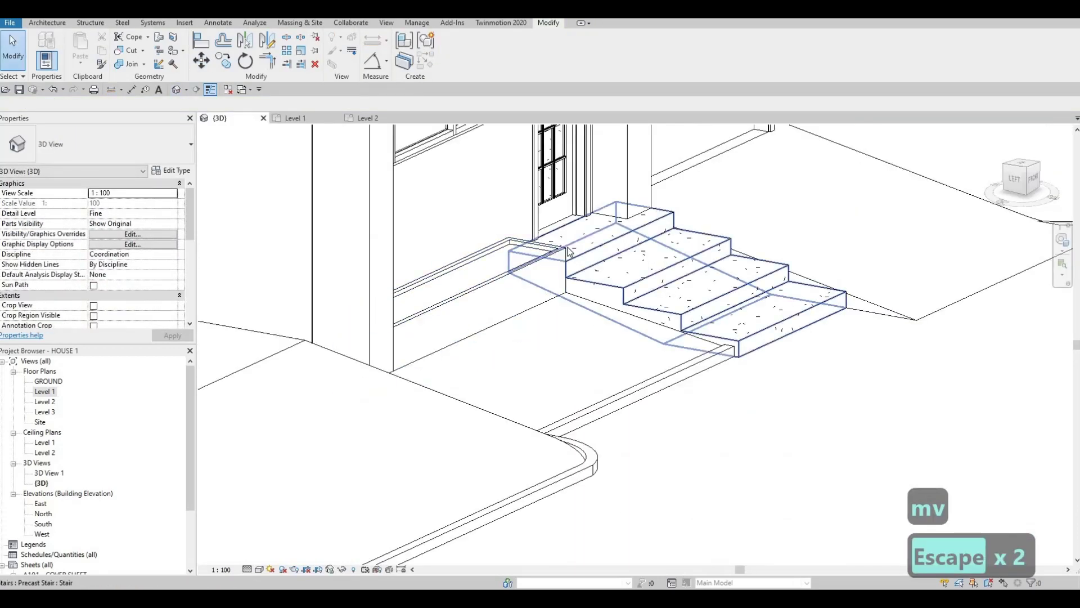
pyautogui.click(552, 274)
pyautogui.keyDown('shift'); pyautogui.moveTo(552, 274); pyautogui.dragTo(630, 252, button='middle'); pyautogui.keyUp('shift')
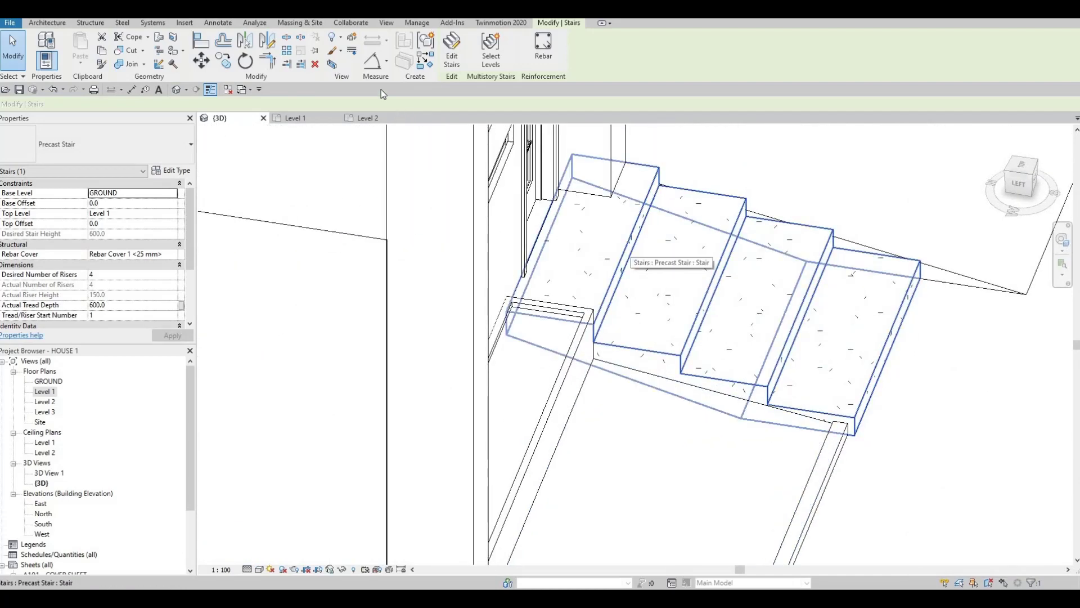
# Save the Revit project and send the updated 3D view to Twinmotion
pyautogui.press('Escape')
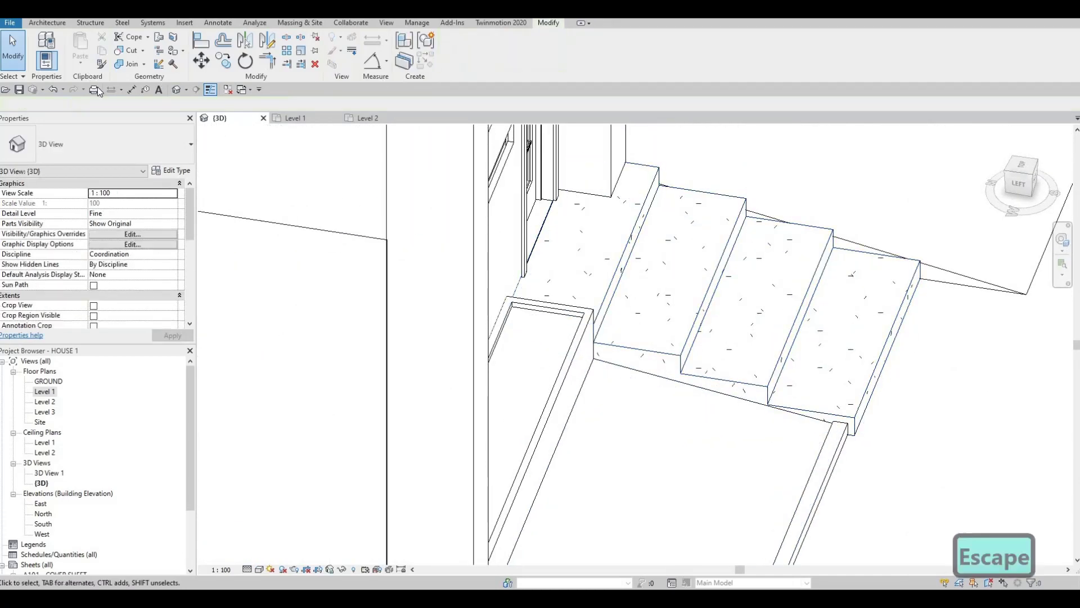
pyautogui.click(20, 90)
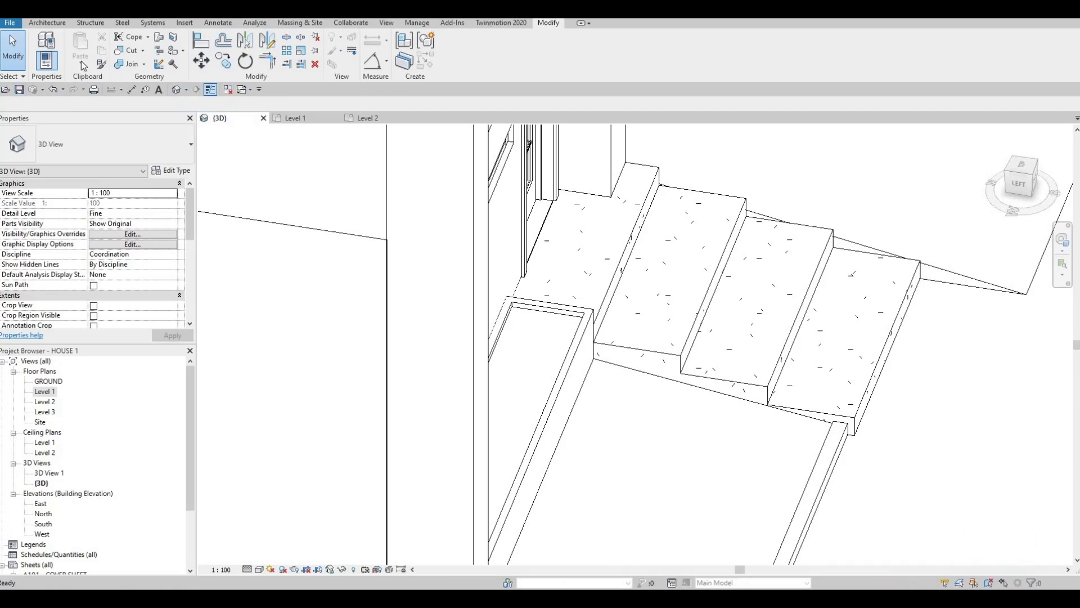
pyautogui.click(497, 24)
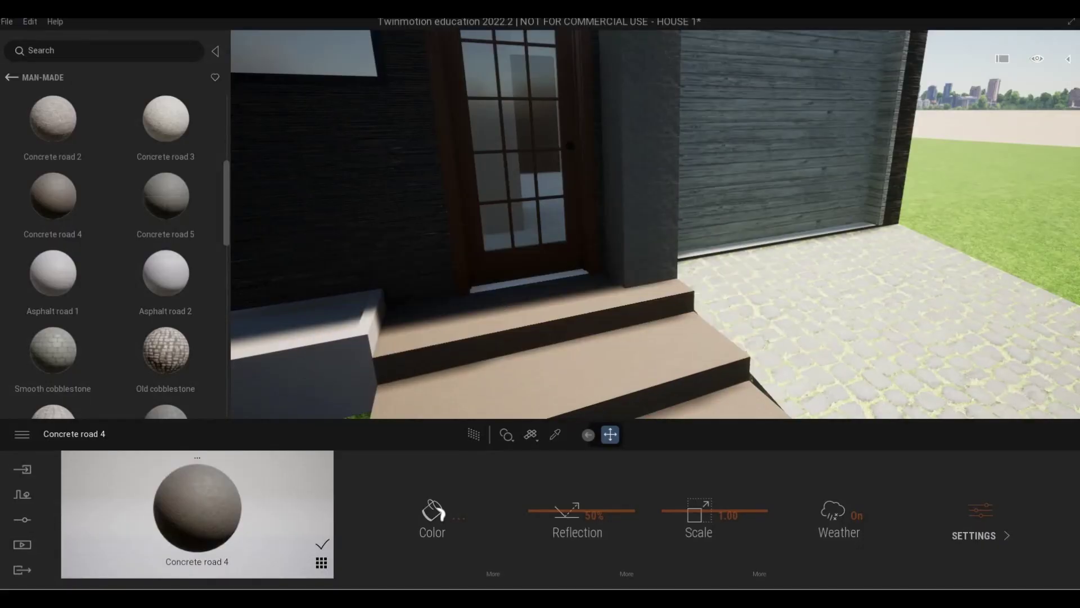
# Inspect the updated entrance stair and the strip beneath the front door from several sides
pyautogui.keyDown('shift'); pyautogui.moveTo(475, 266); pyautogui.dragTo(588, 301, button='middle'); pyautogui.keyUp('shift')
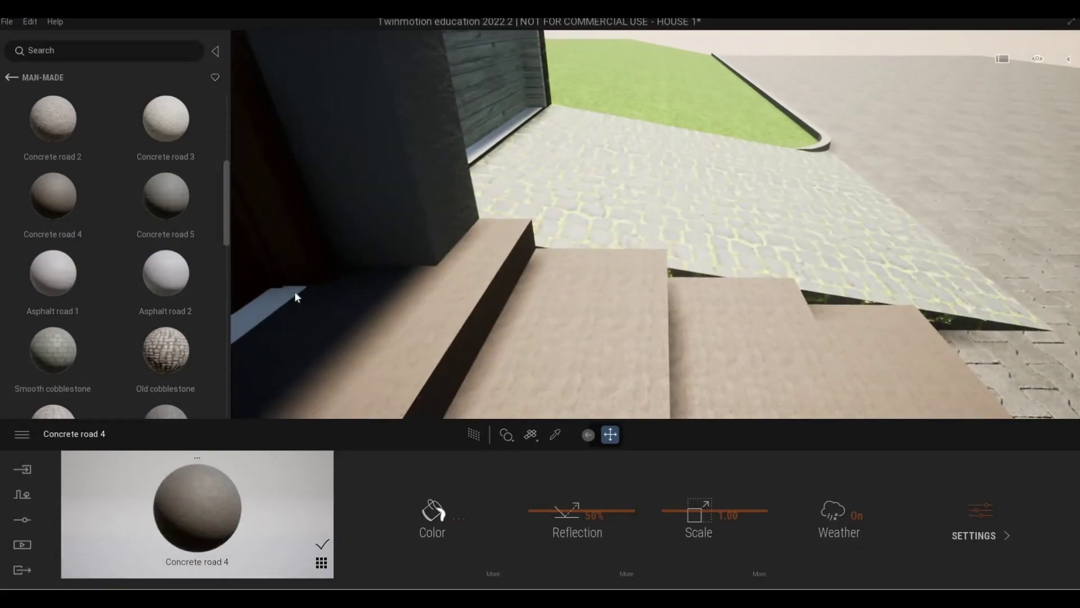
pyautogui.press('s')
pyautogui.press('e')
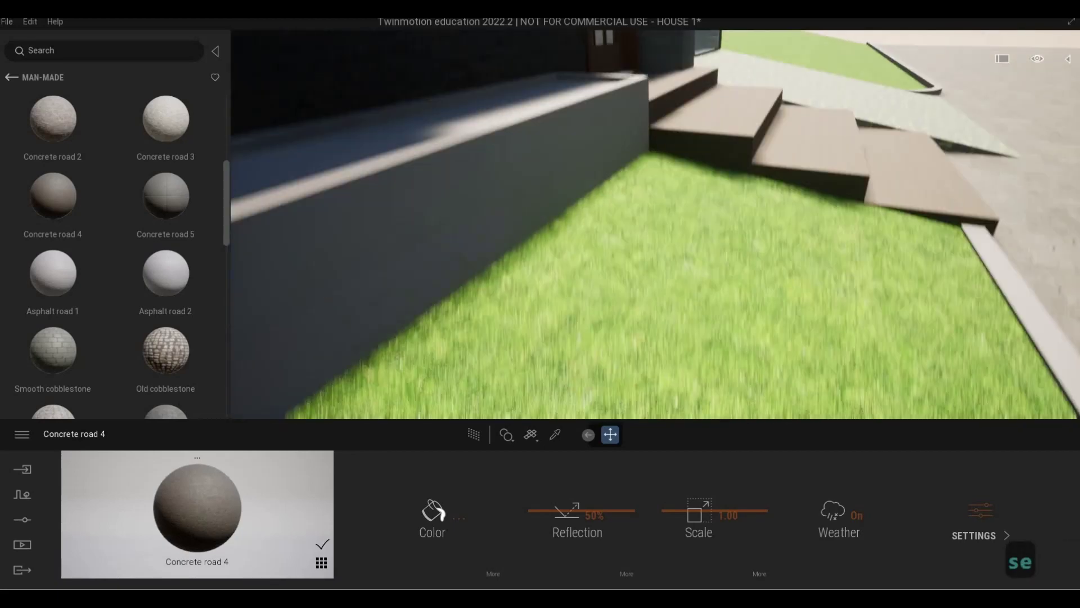
pyautogui.press('w')
pyautogui.press('q')
pyautogui.press('d')
pyautogui.press('w')
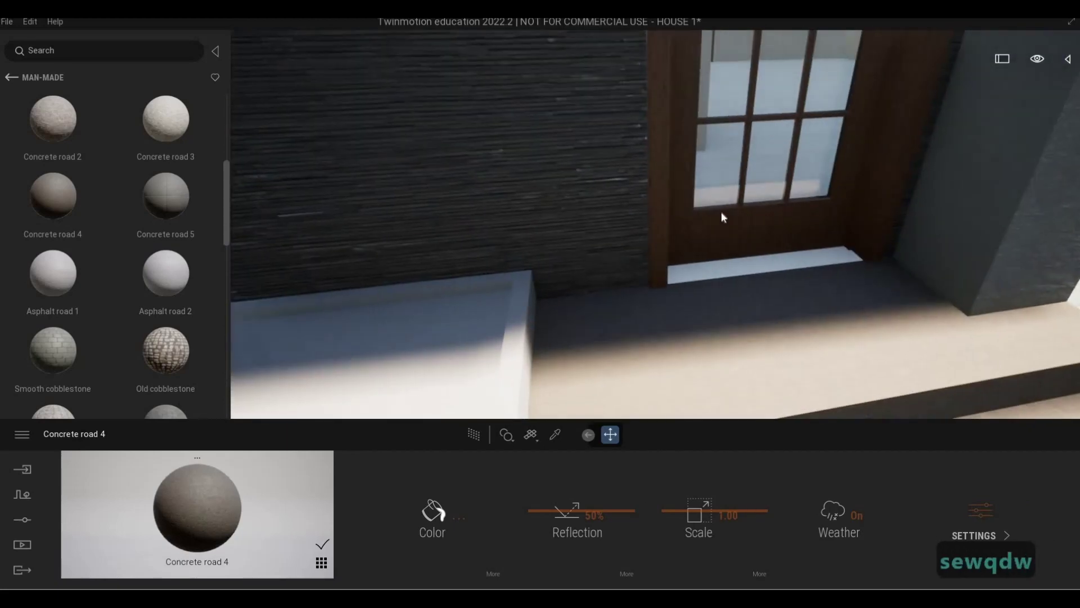
# Enter the house through the front door and bring the hallway floor into view
pyautogui.press('s')
pyautogui.press('w')
pyautogui.press('q')
pyautogui.press('d')
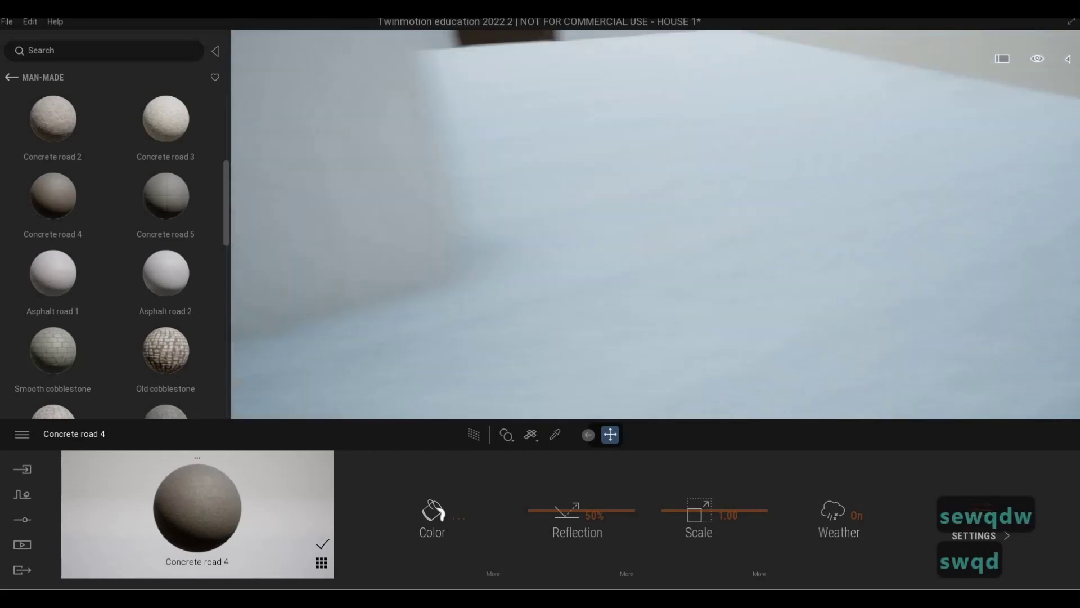
pyautogui.press('q')
pyautogui.press('q')
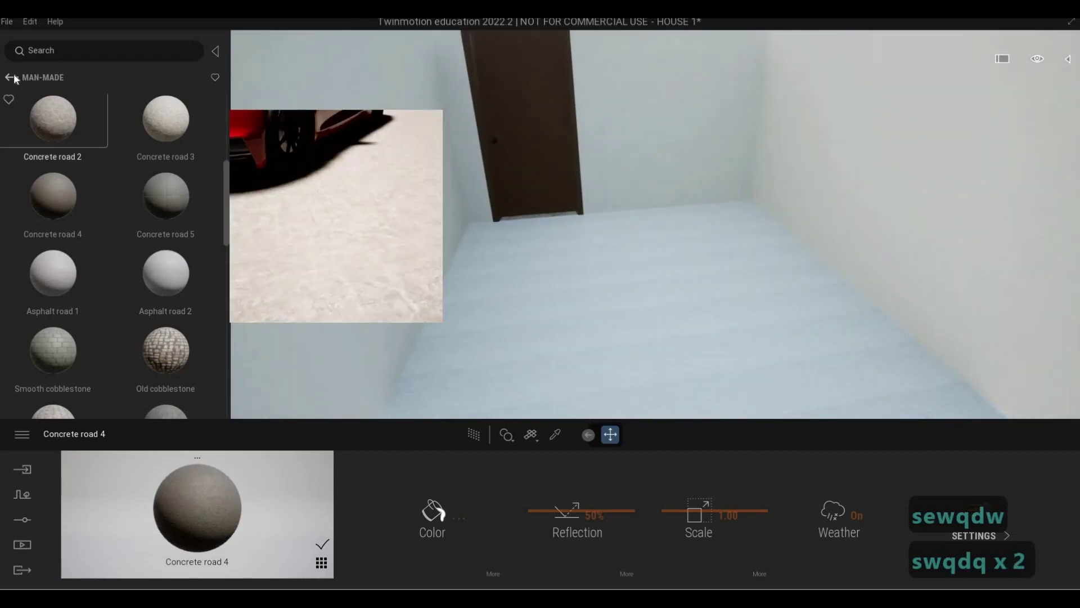
# Browse the Quixel Megascans surface categories for a hallway floor material
pyautogui.click(12, 78)
pyautogui.click(12, 78)
pyautogui.click(13, 78)
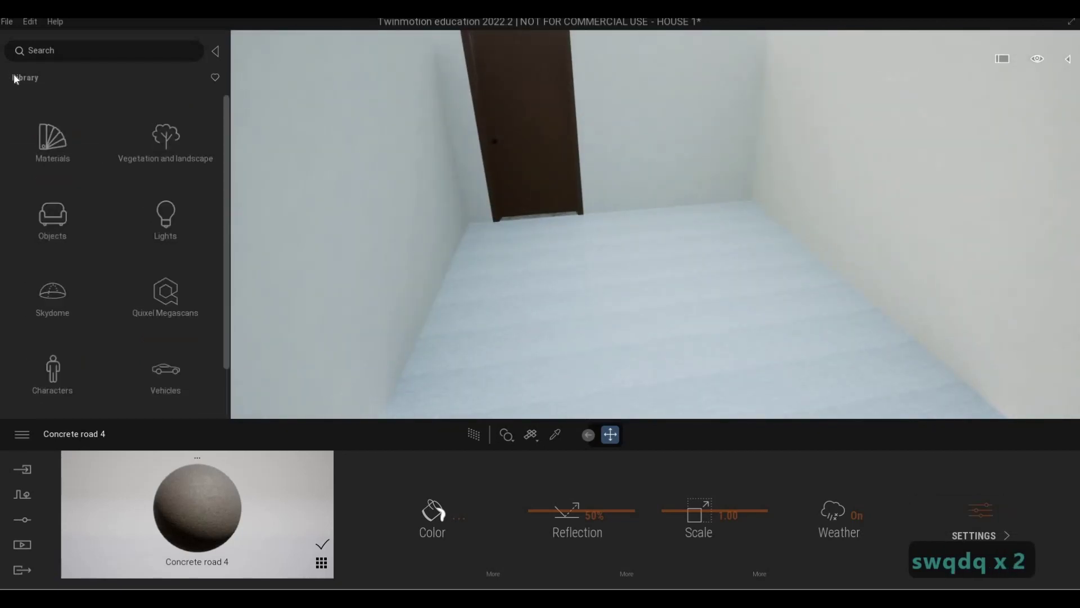
pyautogui.click(159, 296)
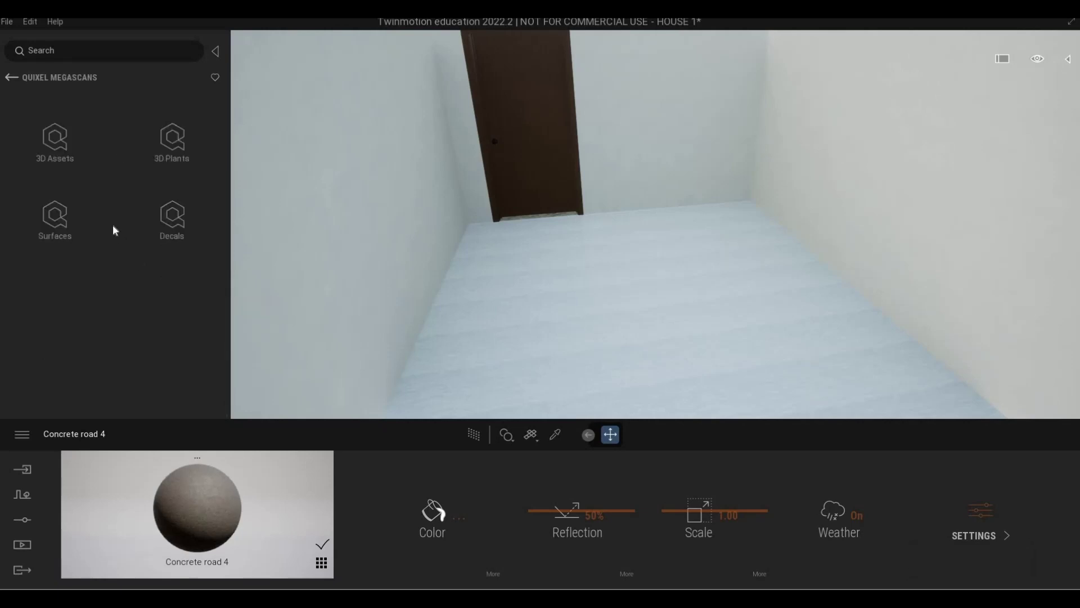
pyautogui.click(111, 261)
pyautogui.scroll(-3, 166, 336)
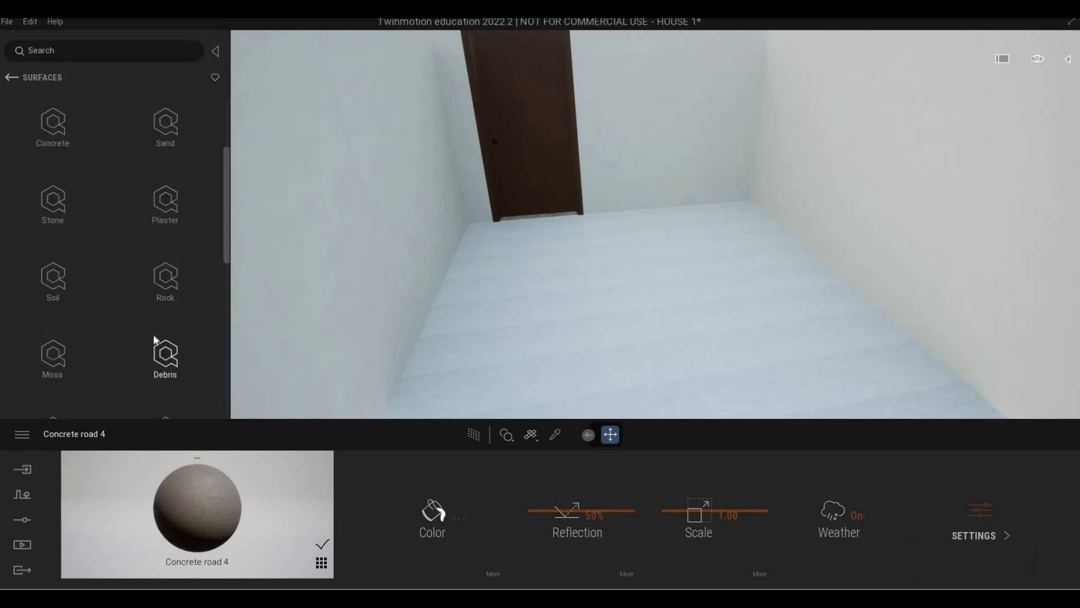
pyautogui.scroll(-1, 169, 298)
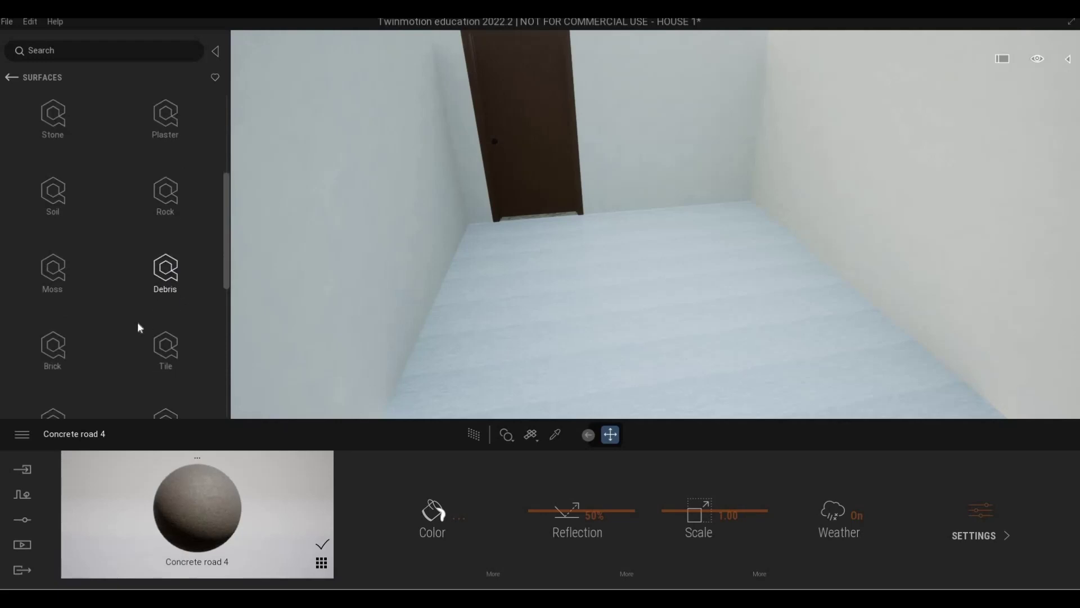
pyautogui.scroll(-1, 156, 323)
pyautogui.scroll(4, 157, 321)
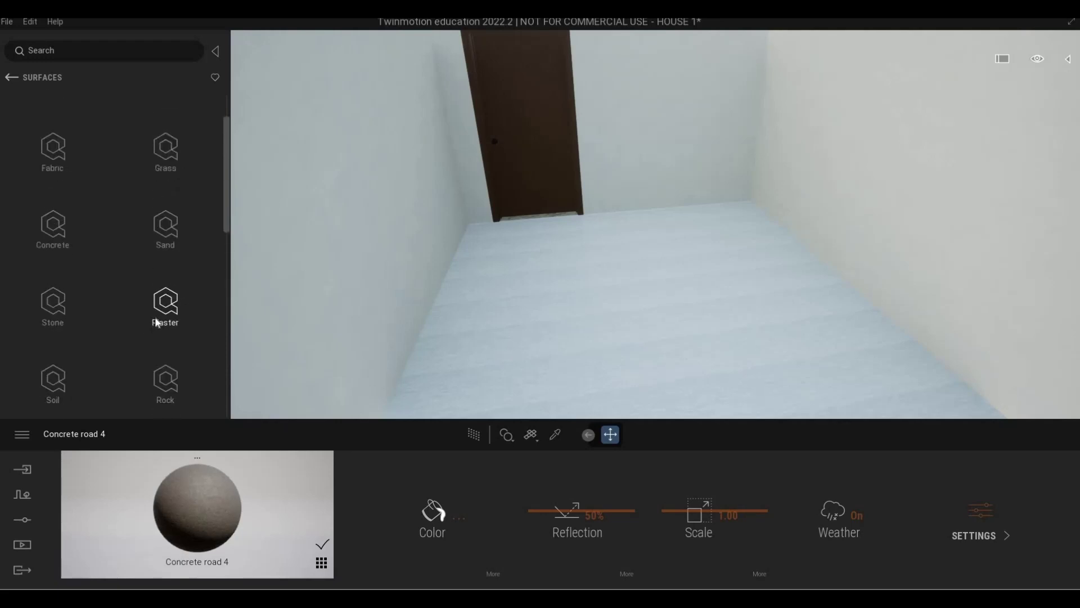
pyautogui.scroll(-1, 83, 293)
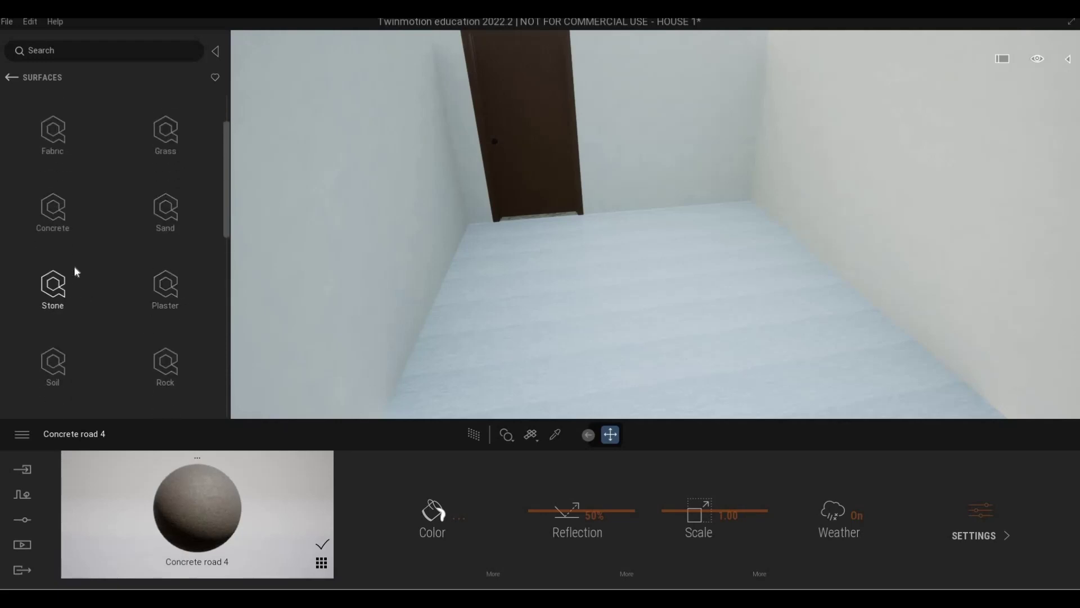
# Download the grey Öländsk Limestone from the Limestone group of the stone surfaces
pyautogui.click(76, 270)
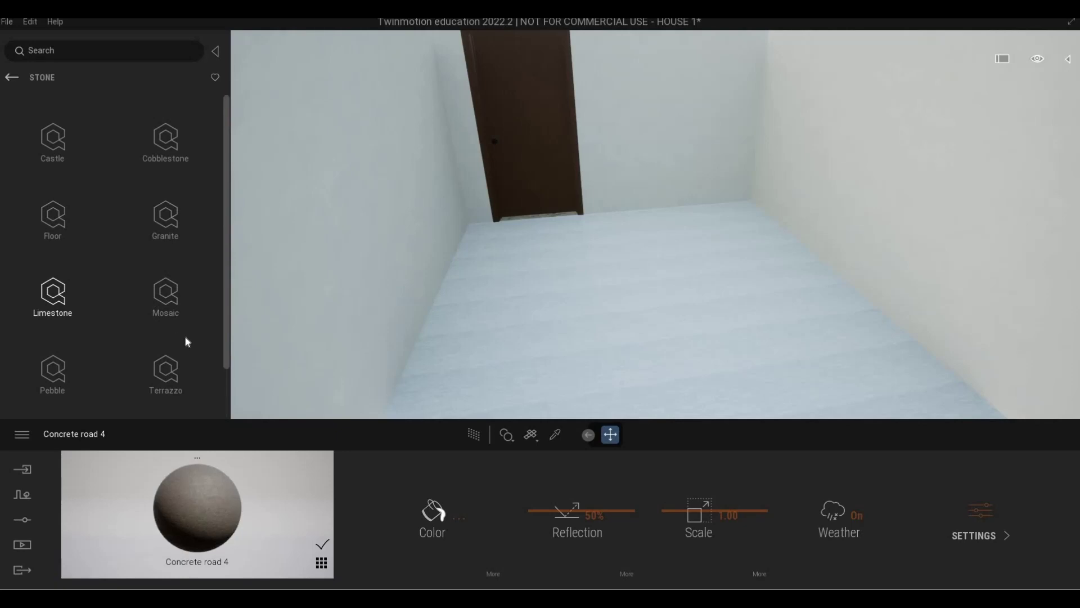
pyautogui.scroll(-1, 188, 341)
pyautogui.click(59, 262)
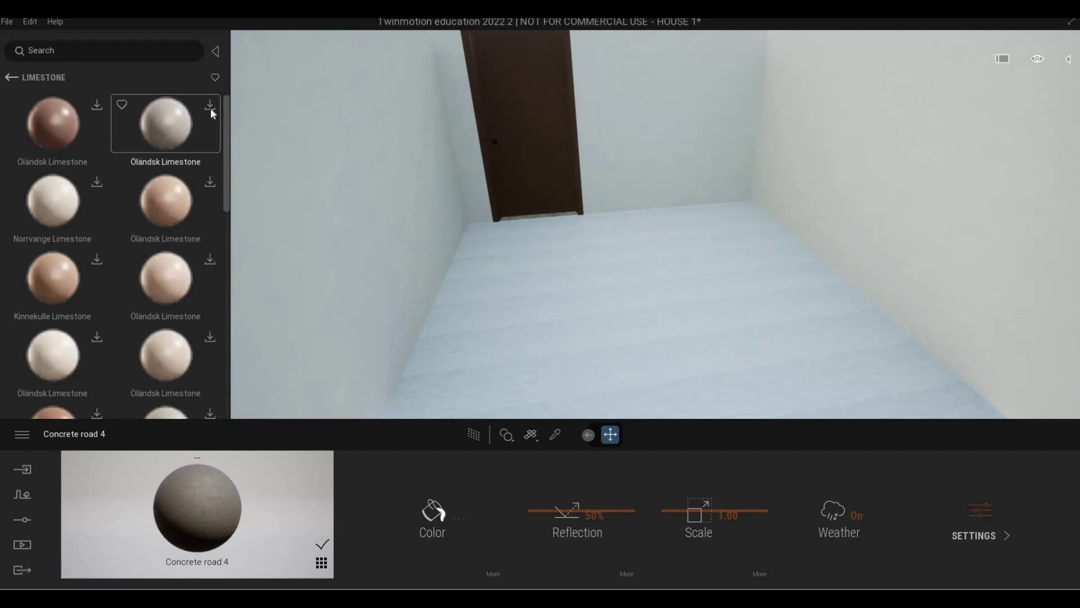
pyautogui.click(210, 108)
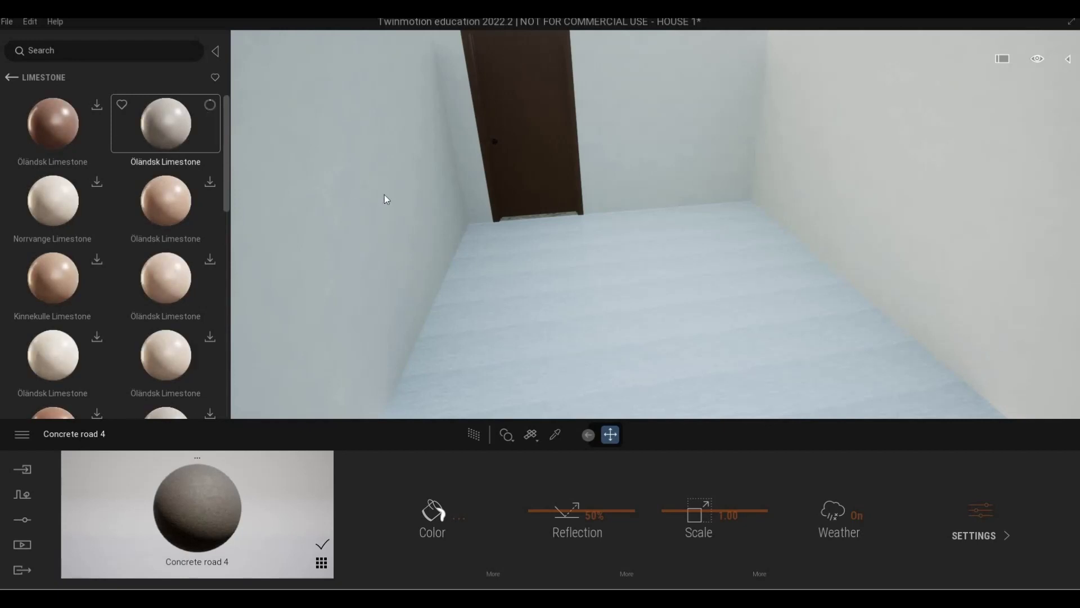
# Go to the room with the bed and side table and apply the grey Öländsk Limestone to its floor
pyautogui.press('a')
pyautogui.press('a')
pyautogui.press('d')
pyautogui.press('s')
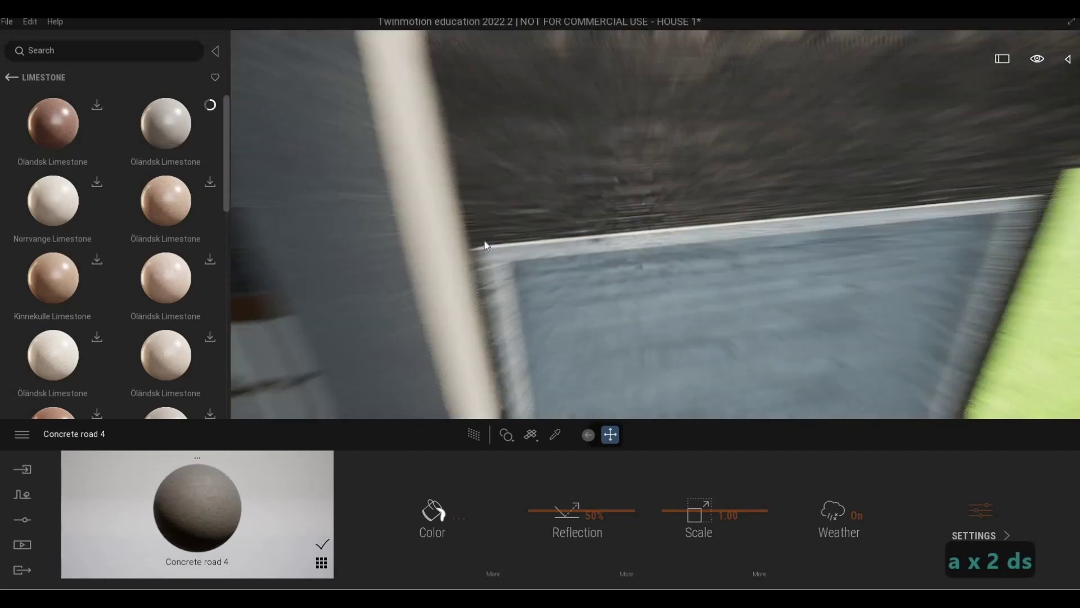
pyautogui.press('e')
pyautogui.press('w')
pyautogui.press('w')
pyautogui.press('a')
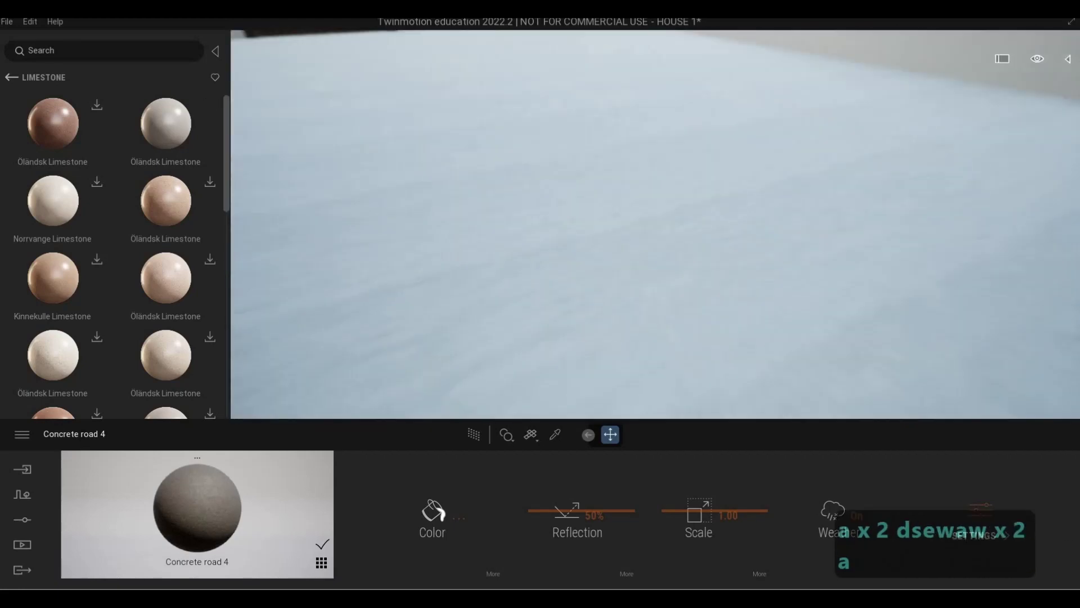
pyautogui.press('s')
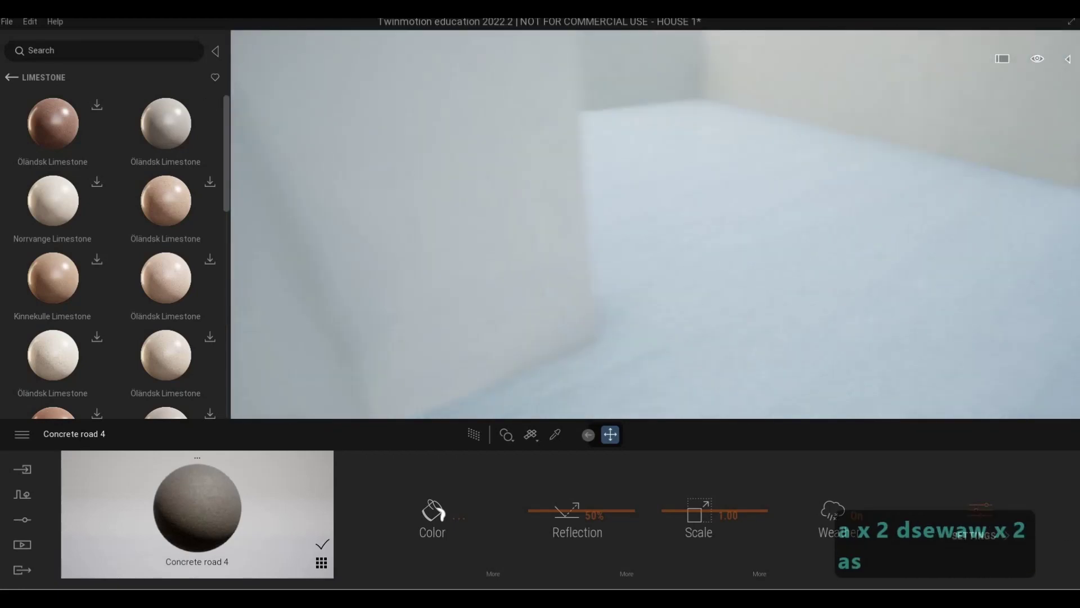
pyautogui.press('w')
pyautogui.press('q')
pyautogui.moveTo(180, 128); pyautogui.dragTo(608, 374)
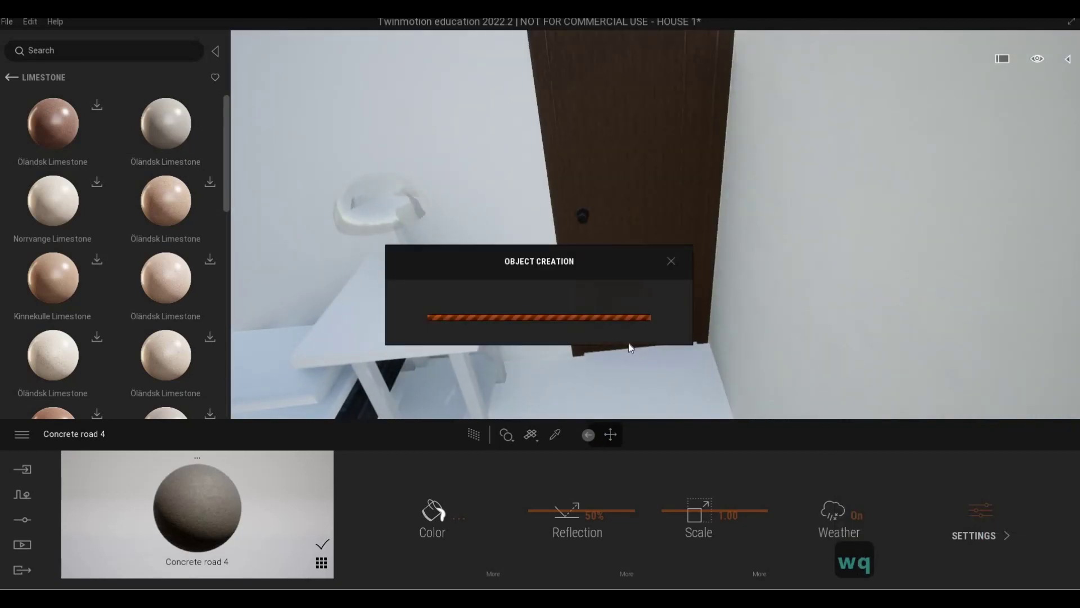
# Check the grey limestone floor beside the bed and set its reflection to 67%
pyautogui.moveTo(734, 337); pyautogui.dragTo(653, 337, button='right')
pyautogui.press('d')
pyautogui.press('a')
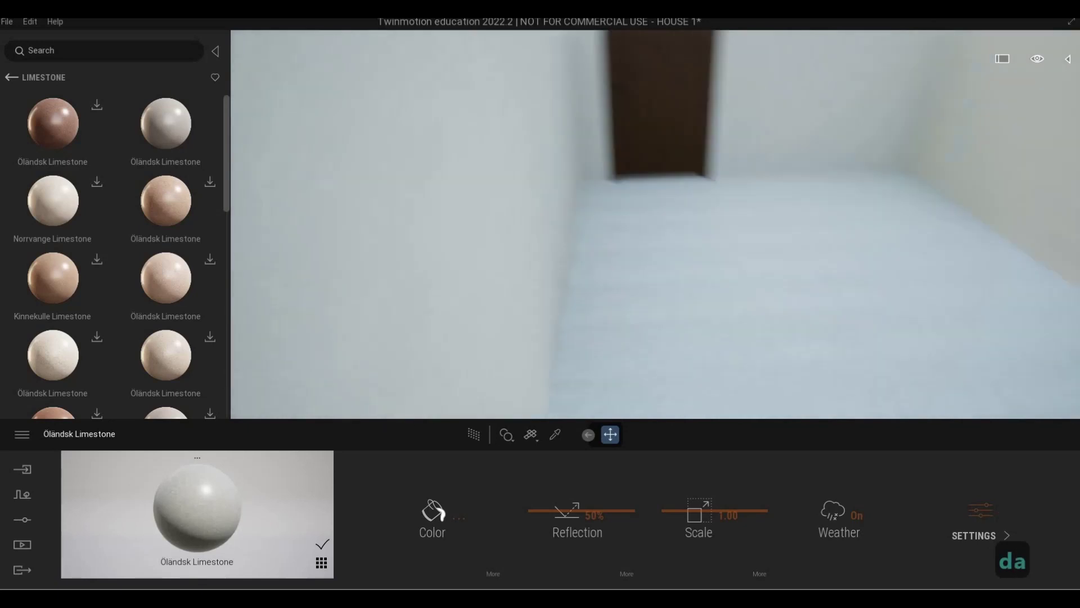
pyautogui.press('a')
pyautogui.press('e')
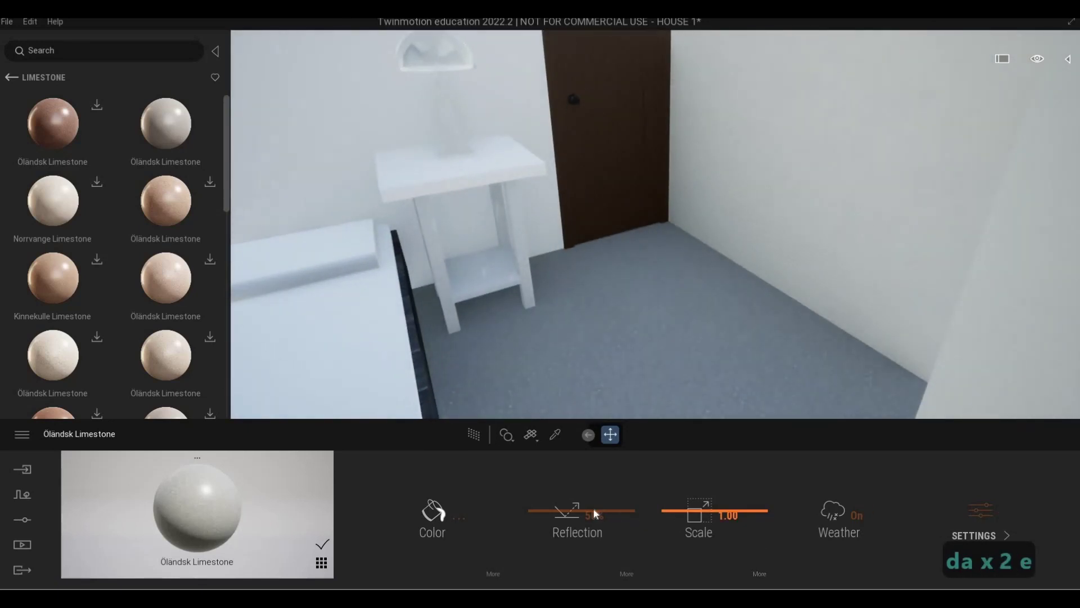
pyautogui.moveTo(593, 507); pyautogui.dragTo(610, 508)
# Download the reddish-brown Öländsk Limestone, apply it to the hallway floor and set its reflection to 71%
pyautogui.press('d')
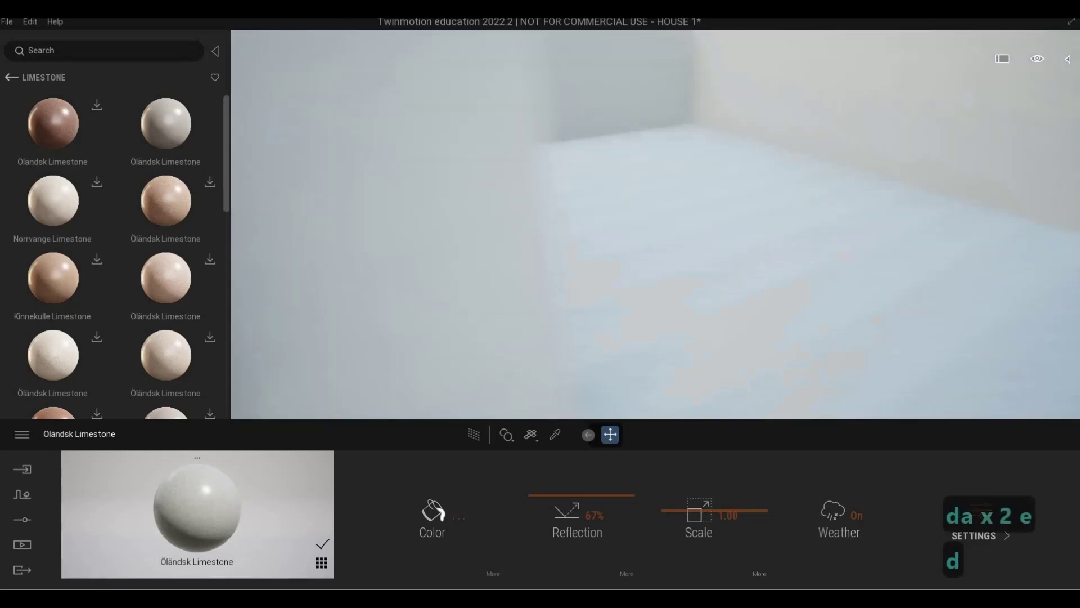
pyautogui.press('w')
pyautogui.press('q')
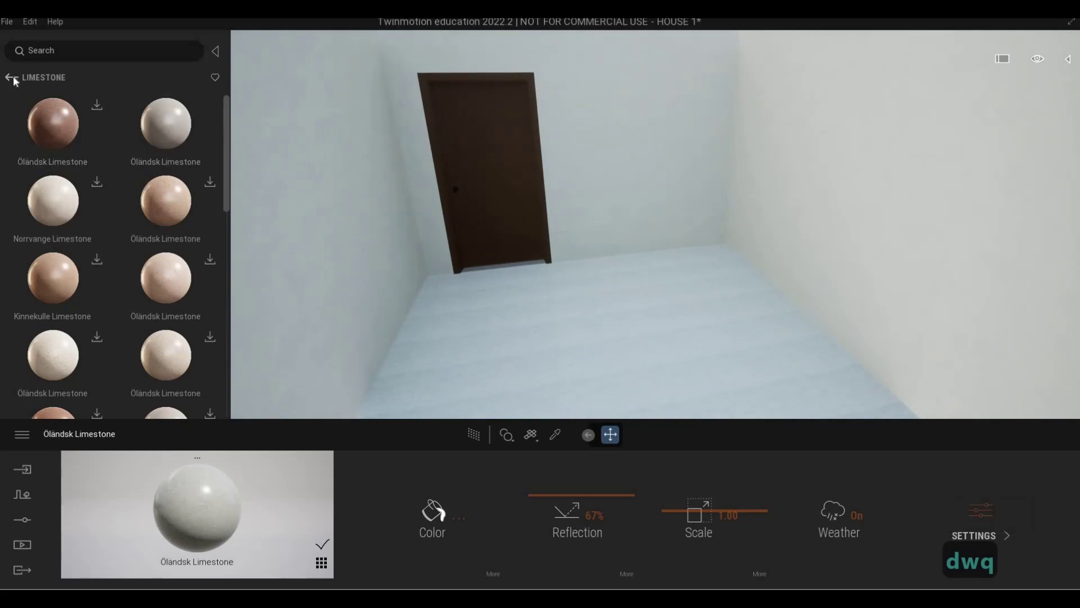
pyautogui.click(11, 76)
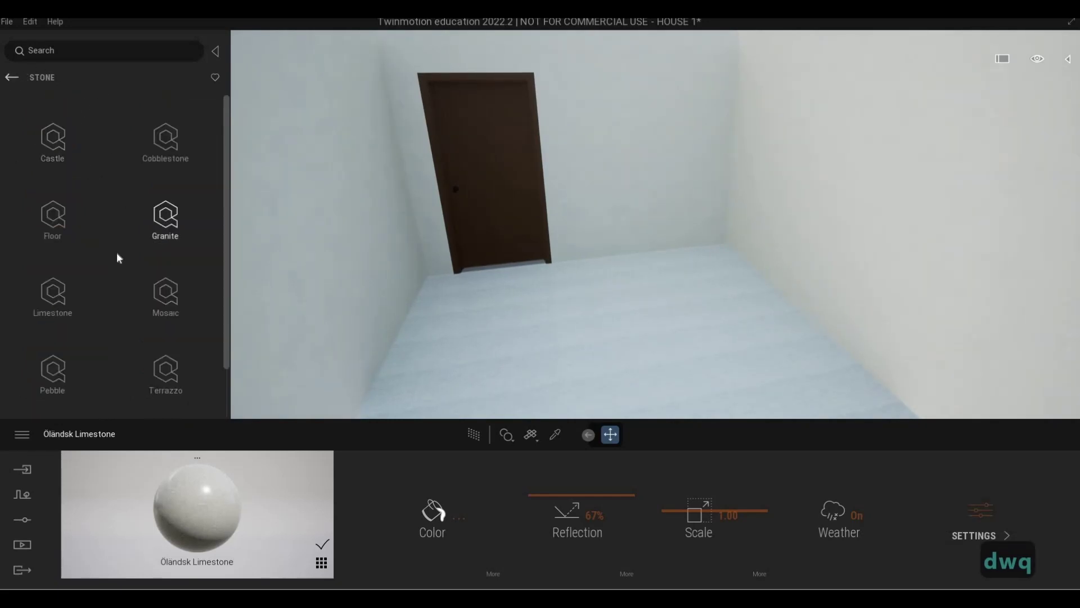
pyautogui.click(59, 296)
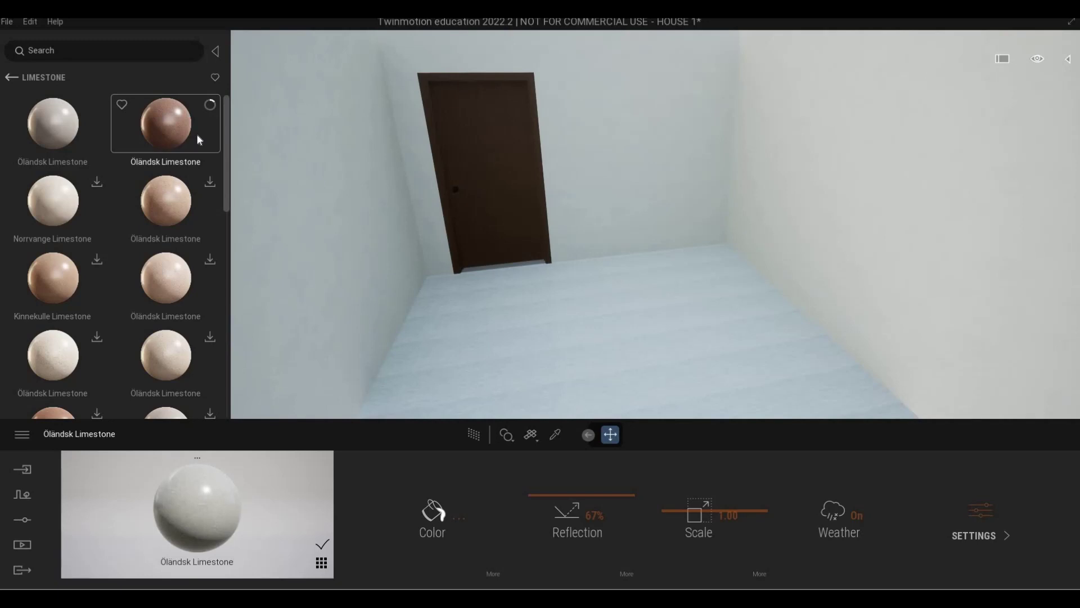
pyautogui.moveTo(164, 129); pyautogui.dragTo(539, 368)
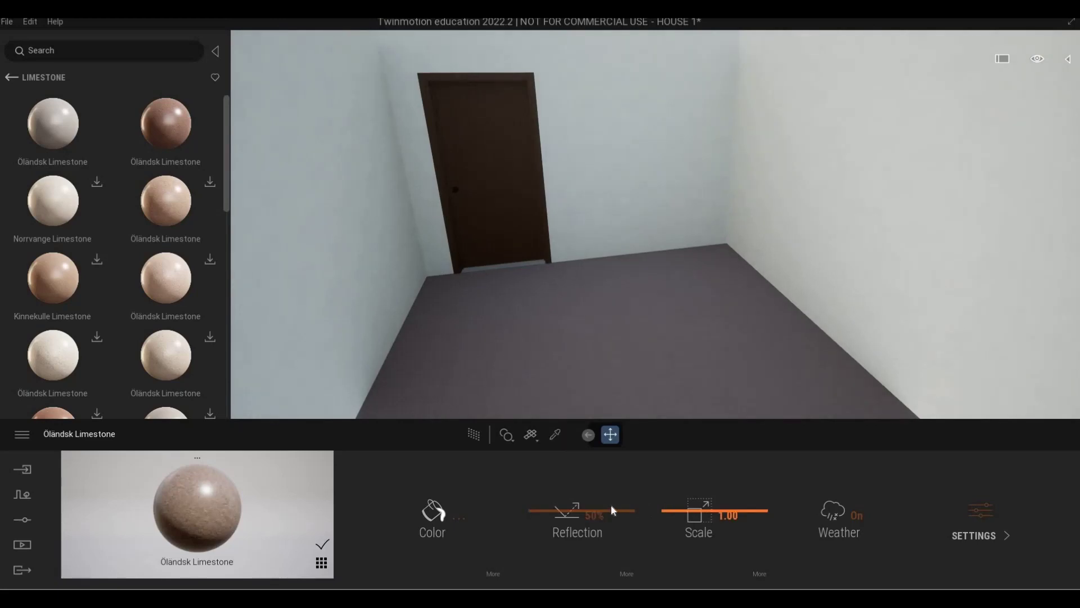
pyautogui.moveTo(594, 496); pyautogui.dragTo(596, 481)
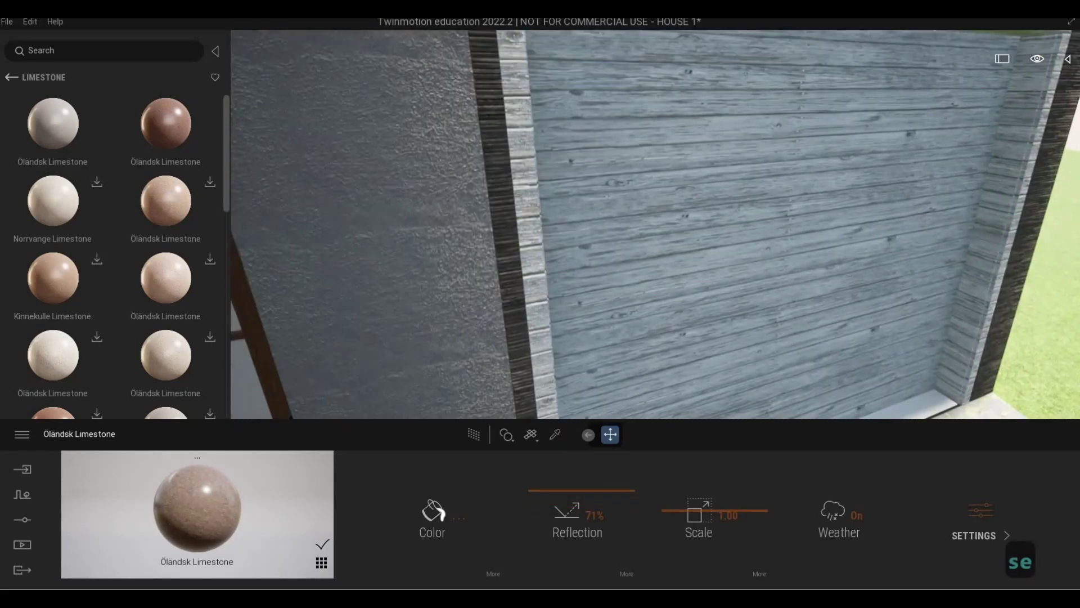
# Examine the new limestone floors and the strip beneath the front door from outside and inside the house
pyautogui.press('s')
pyautogui.press('a')
pyautogui.press('e')
pyautogui.press('w')
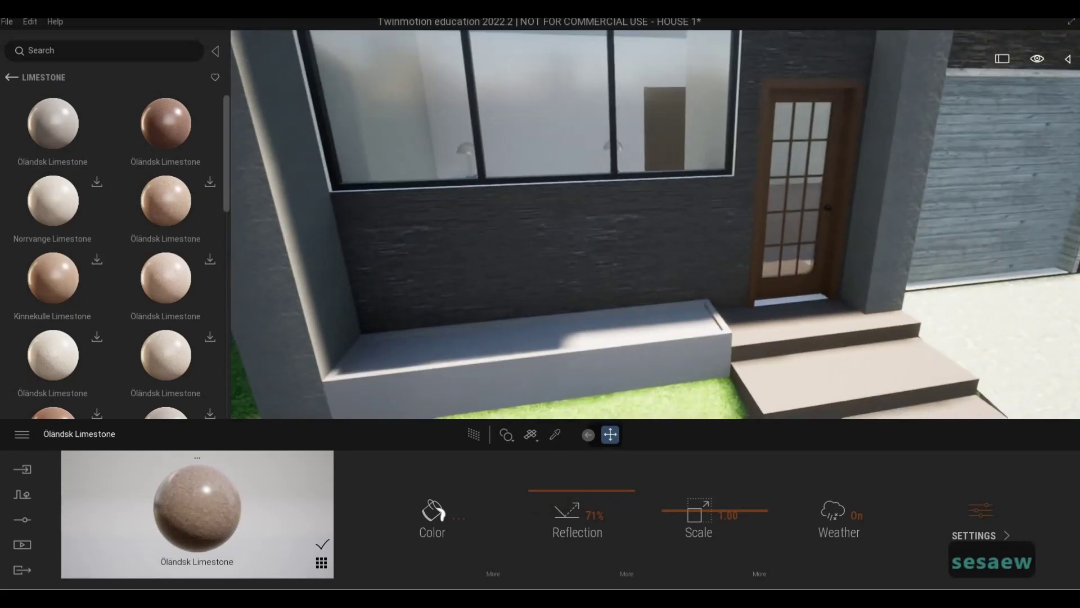
pyautogui.press('w')
pyautogui.press('d')
pyautogui.press('a')
pyautogui.press('w')
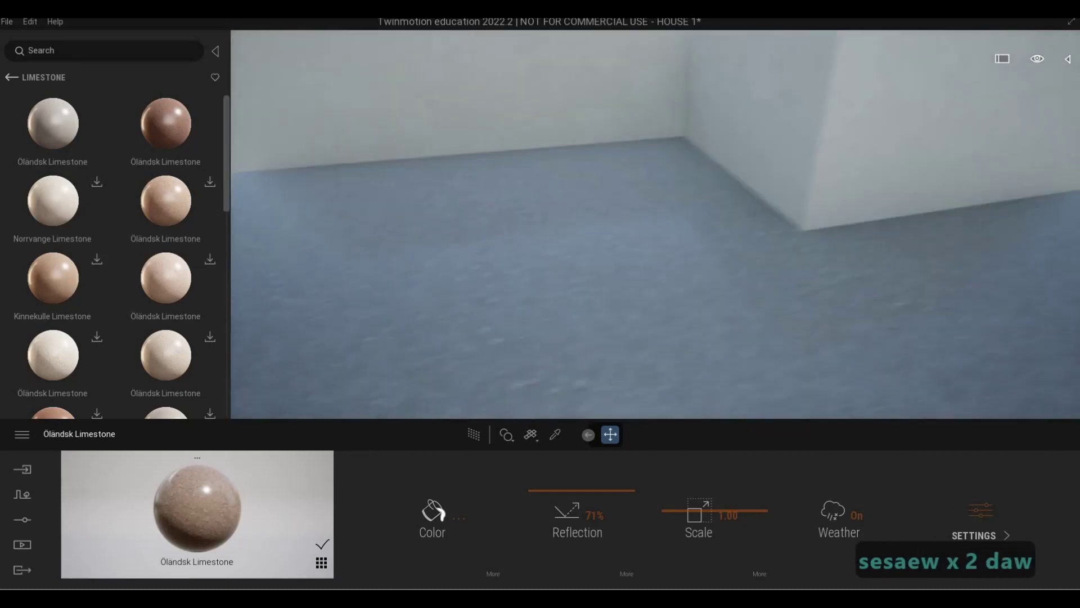
pyautogui.press('w')
pyautogui.press('q')
pyautogui.press('d')
pyautogui.press('d')
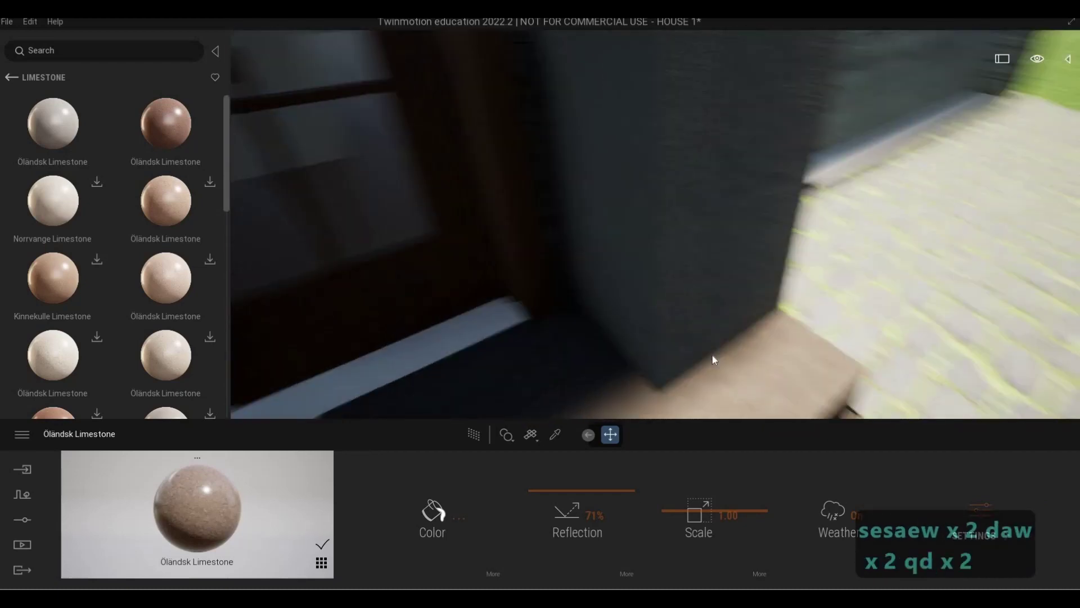
pyautogui.press('a')
pyautogui.press('d')
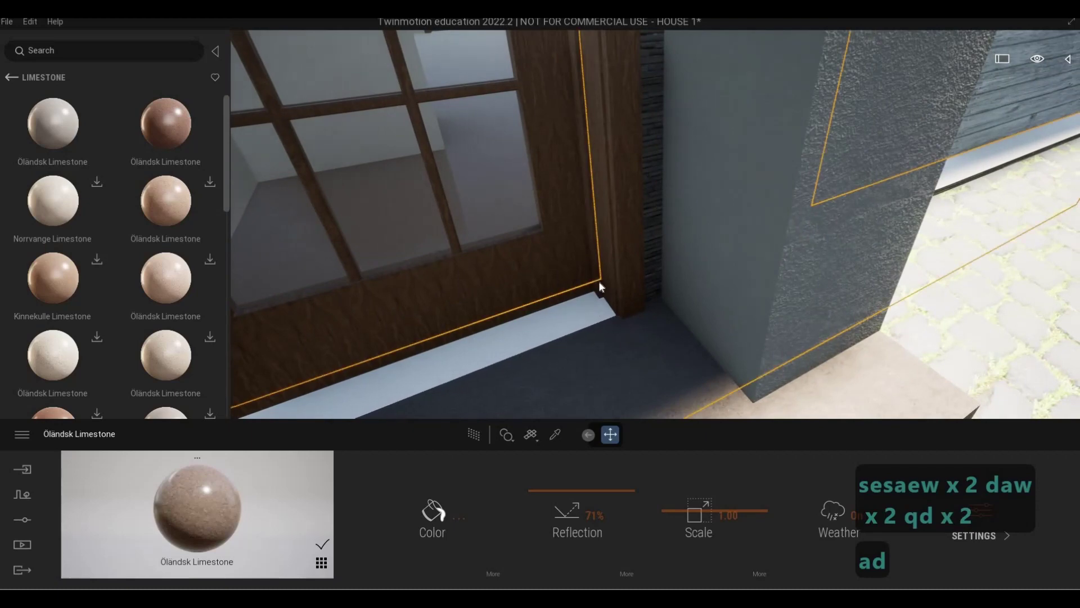
# Try the reddish-brown Öländsk Limestone on the strip beneath the front door, check it from several sides, and undo it
pyautogui.press('Escape')
pyautogui.moveTo(629, 315); pyautogui.dragTo(278, 190, button='middle')
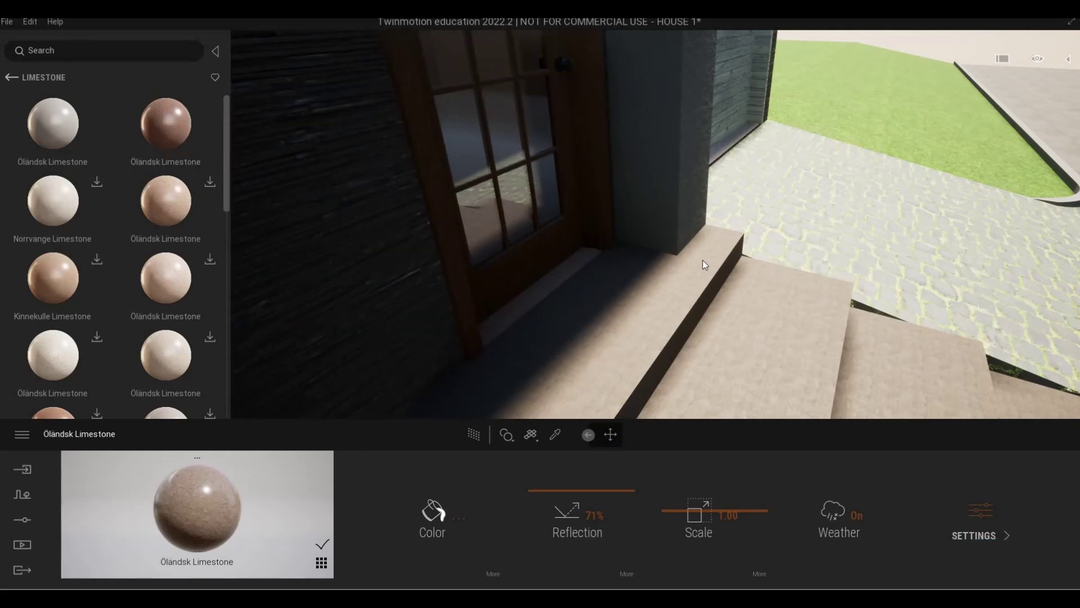
pyautogui.moveTo(703, 260); pyautogui.dragTo(619, 281, button='middle')
pyautogui.press('d')
pyautogui.press('w')
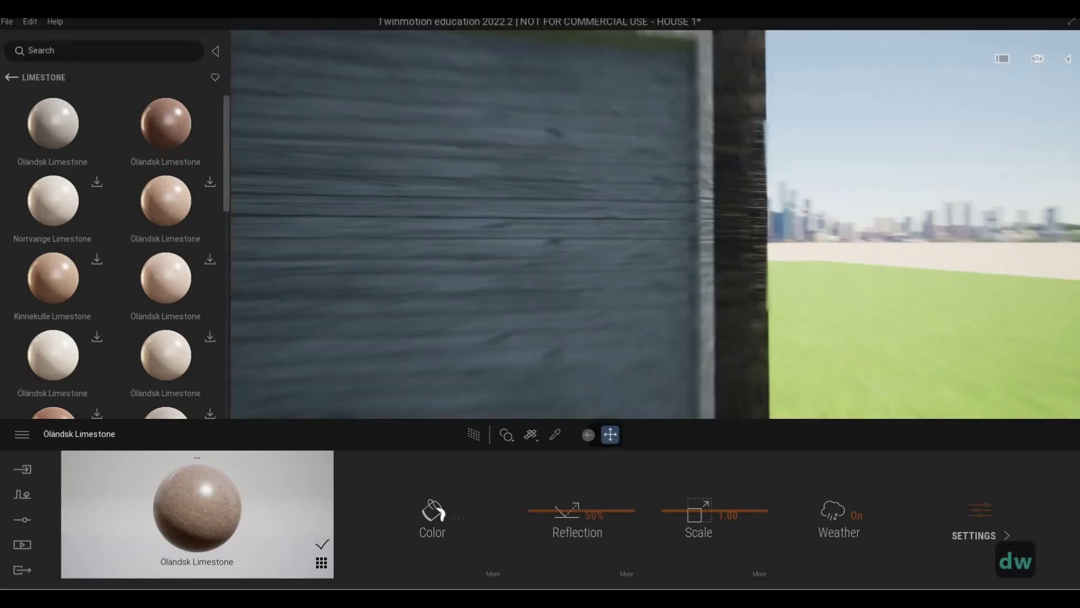
pyautogui.press('d')
pyautogui.press('q')
pyautogui.press('a')
pyautogui.press('a')
pyautogui.press('a')
pyautogui.press('a')
pyautogui.press('a')
pyautogui.press('e')
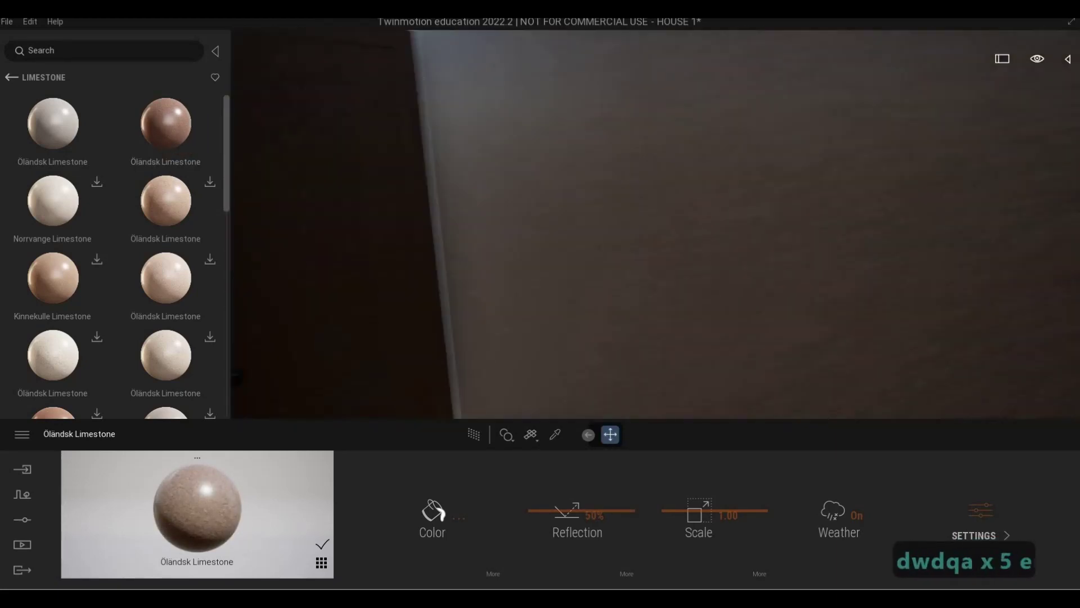
pyautogui.press('s')
pyautogui.press('e')
pyautogui.press('d')
pyautogui.press('w')
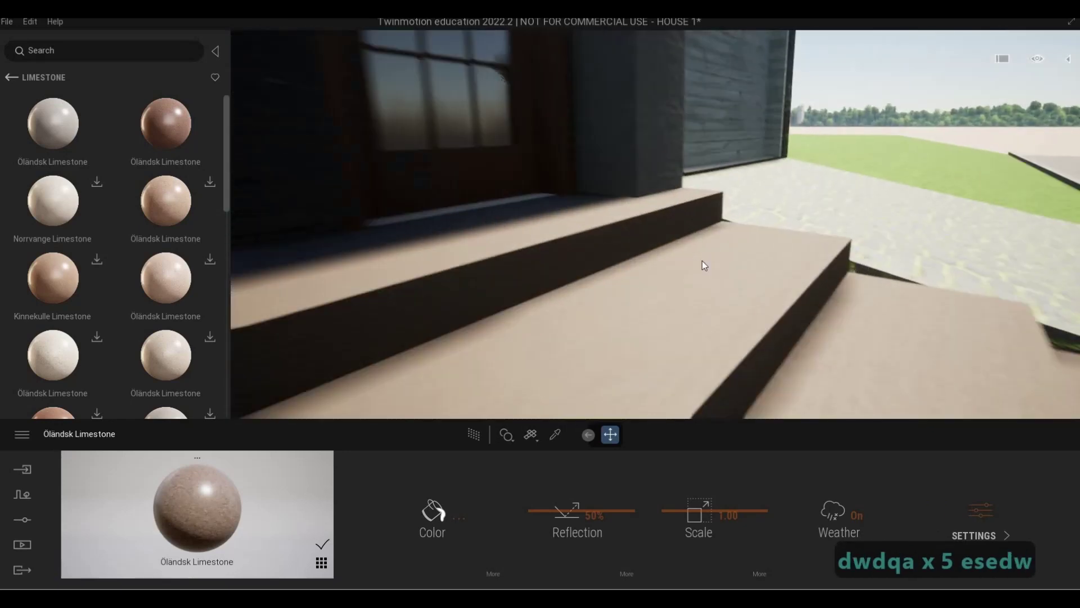
pyautogui.hotkey('ctrl', 'z')
# Examine the entrance steps, the garage door and the exterior side wall next to the lawn
pyautogui.press('a')
pyautogui.press('d')
pyautogui.press('w')
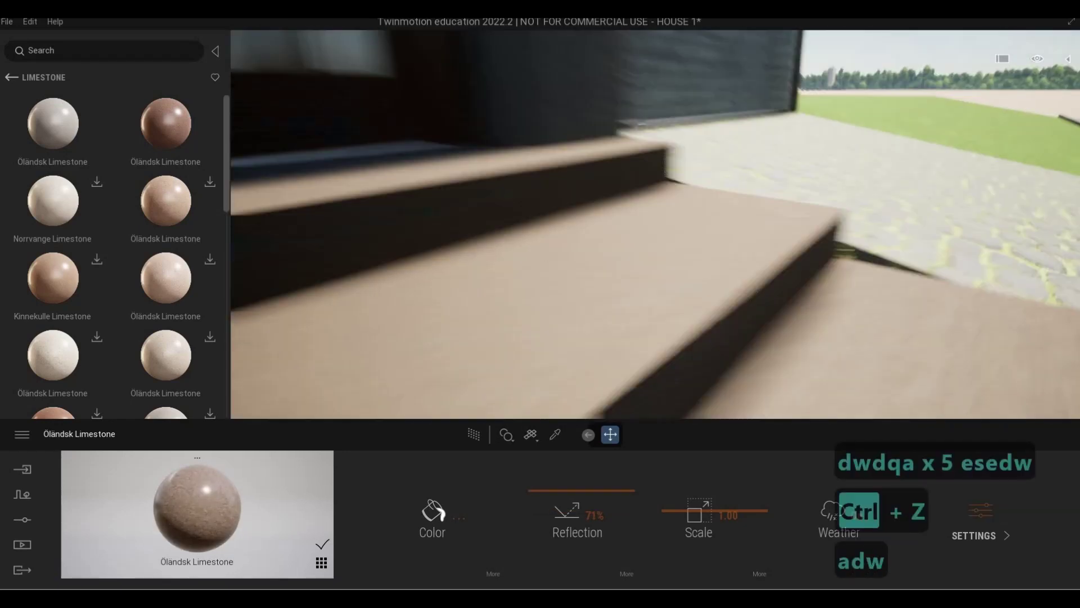
pyautogui.press('d')
pyautogui.press('w')
pyautogui.press('q')
pyautogui.press('a')
pyautogui.press('a')
pyautogui.press('d')
pyautogui.press('d')
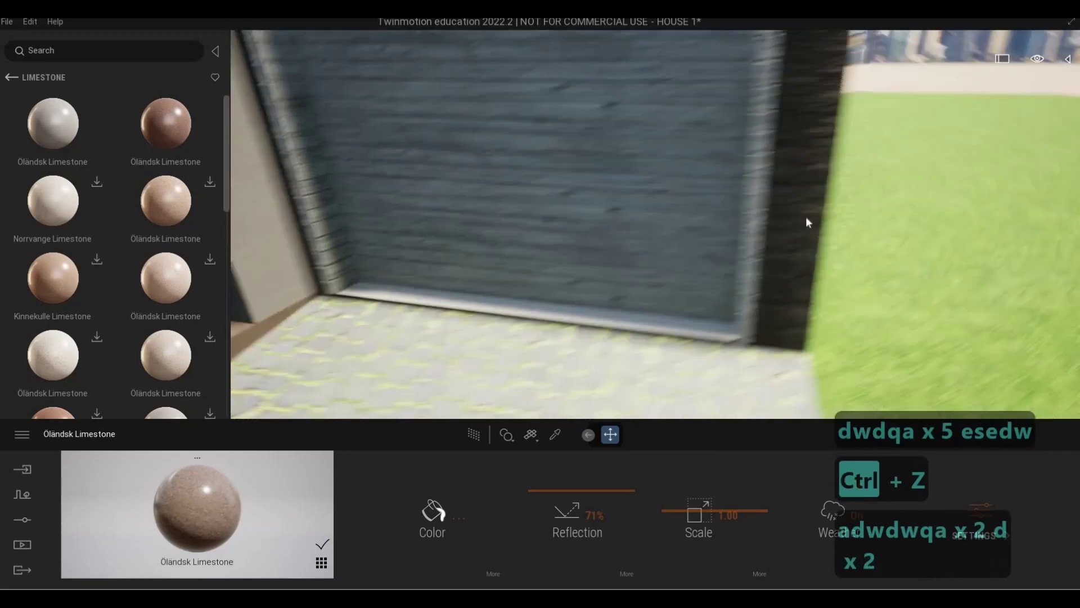
pyautogui.press('s')
pyautogui.press('d')
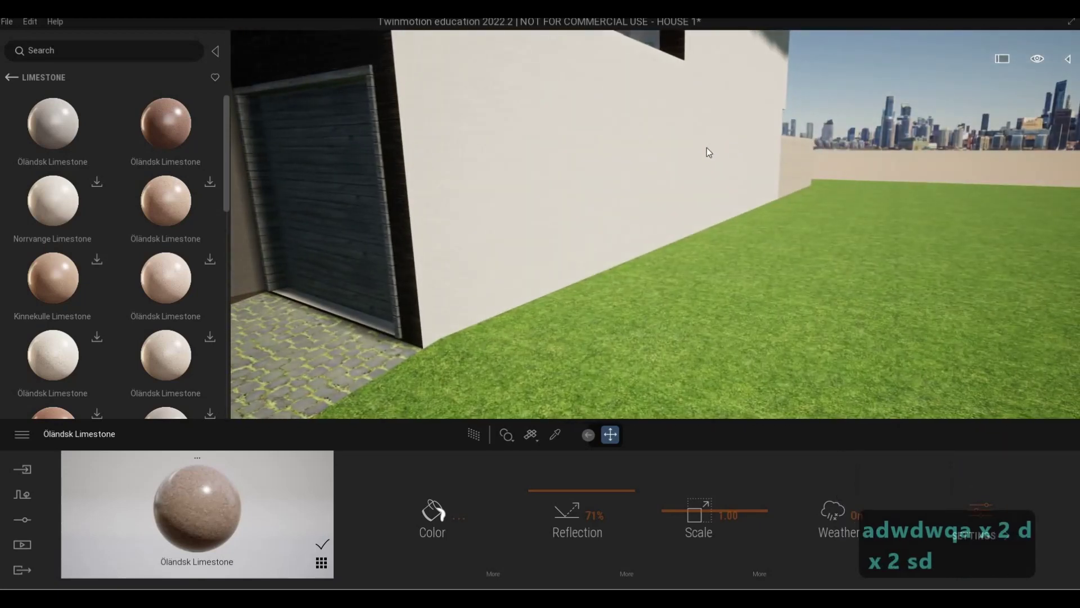
# Examine the front facade, then the door, planter and upper entrance steps at close range
pyautogui.press('a')
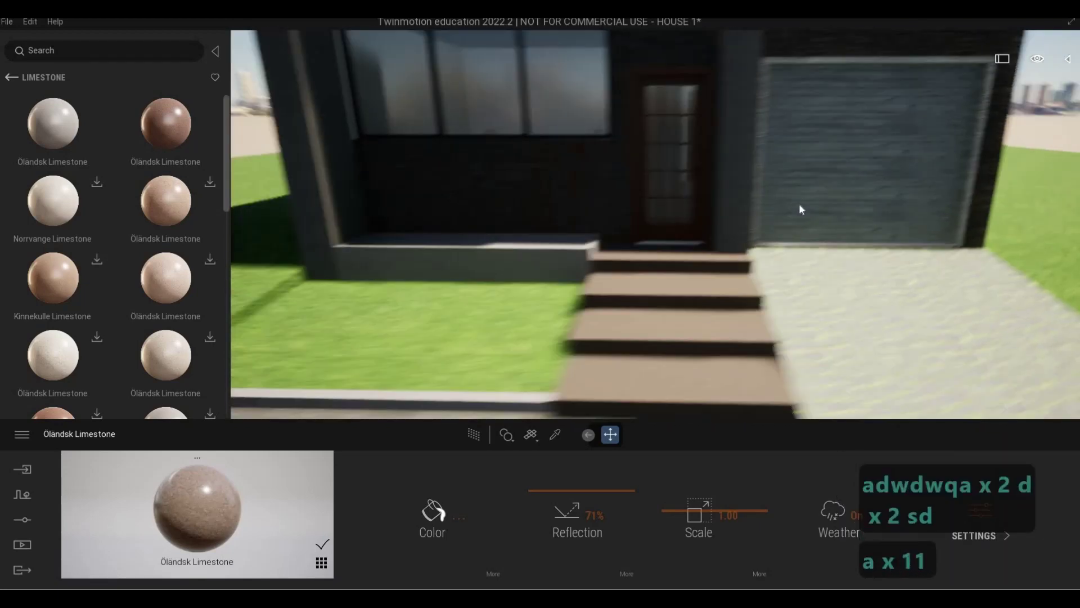
pyautogui.press('w')
pyautogui.press('w')
pyautogui.press('q')
pyautogui.press('d')
pyautogui.press('s')
pyautogui.press('a')
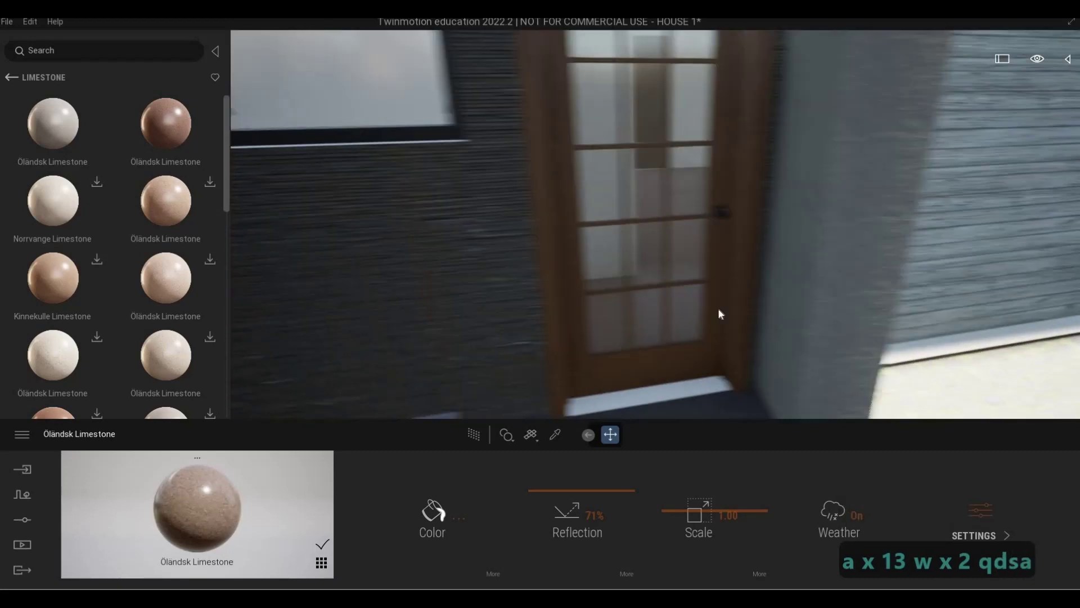
pyautogui.press('e')
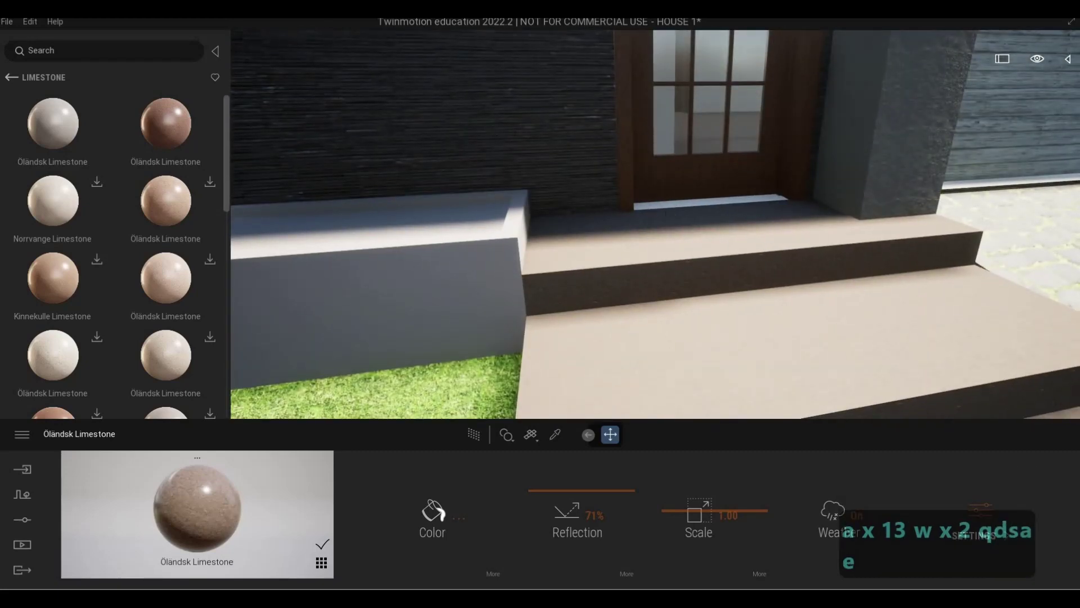
# Examine the planter, entrance steps and garage driveway from several angles in front of the house
pyautogui.press('a')
pyautogui.press('s')
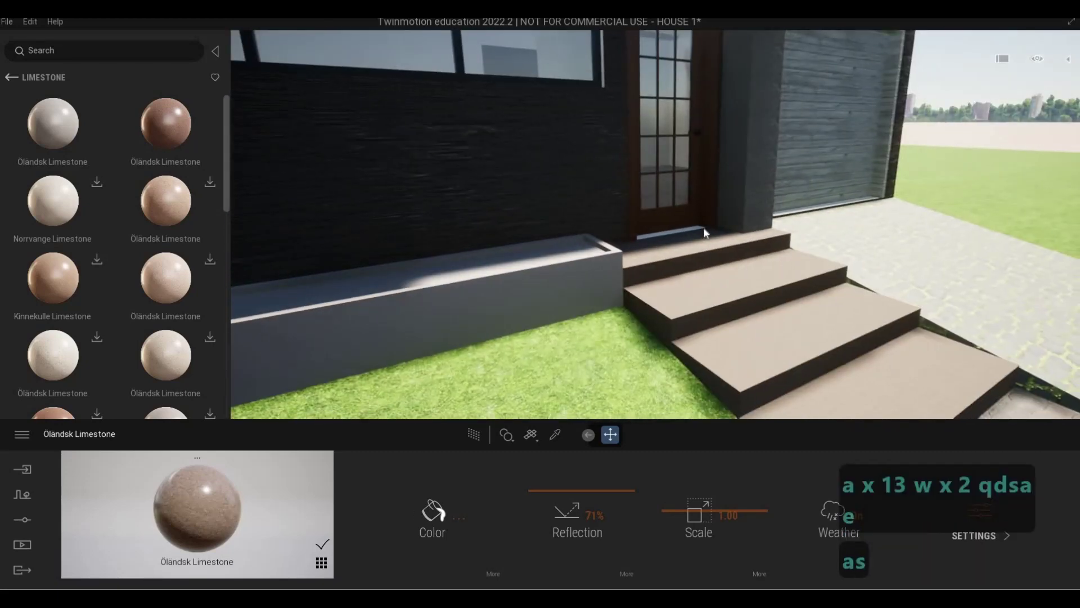
pyautogui.press('d')
pyautogui.press('d')
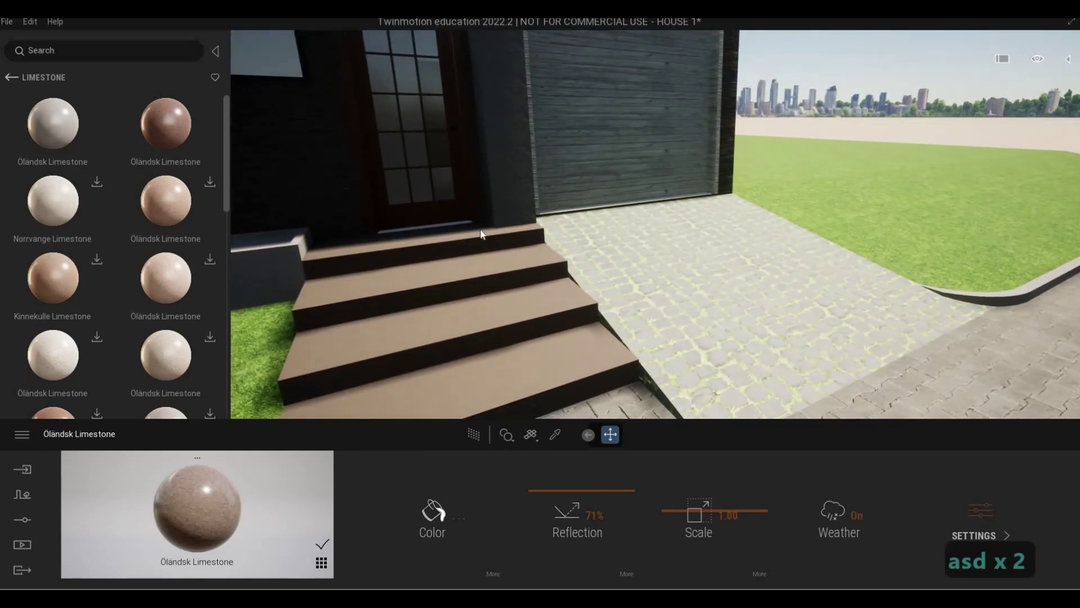
pyautogui.press('a')
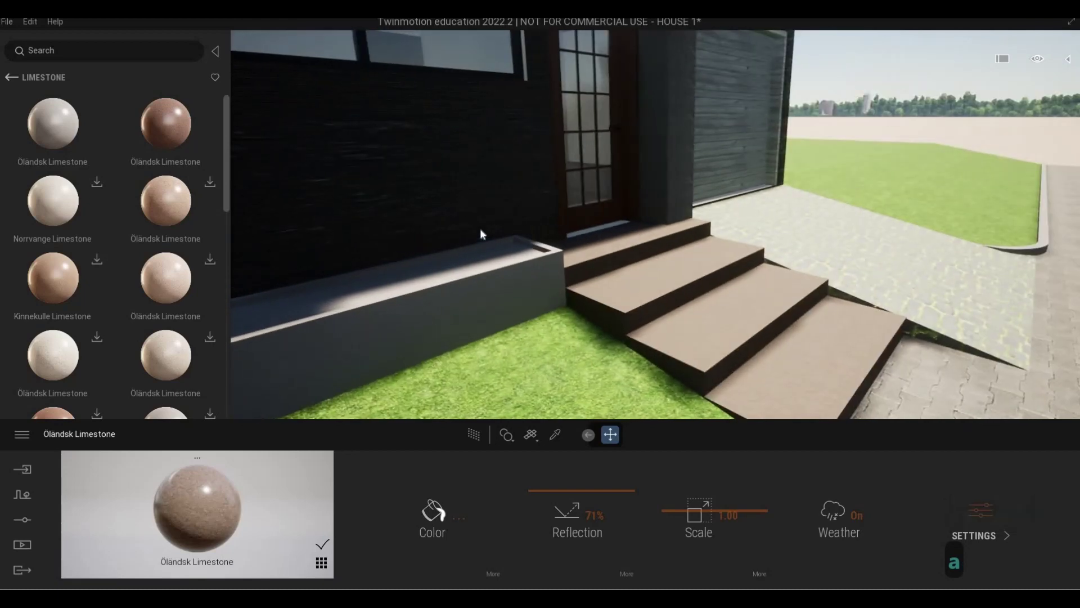
pyautogui.press('w')
pyautogui.press('d')
pyautogui.press('s')
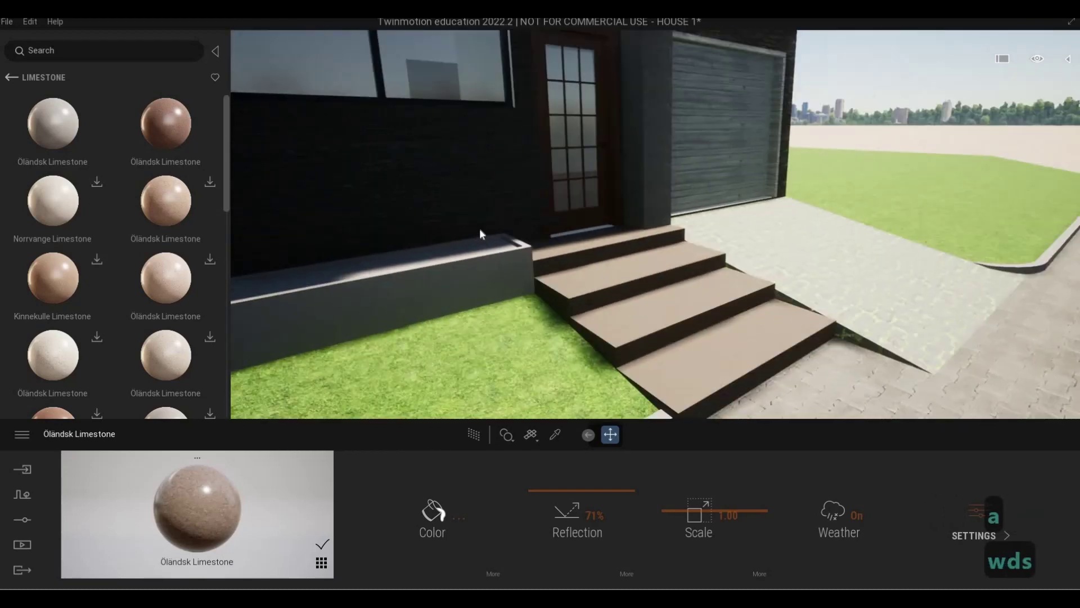
pyautogui.press('s')
pyautogui.press('d')
pyautogui.press('s')
pyautogui.press('d')
pyautogui.press('a')
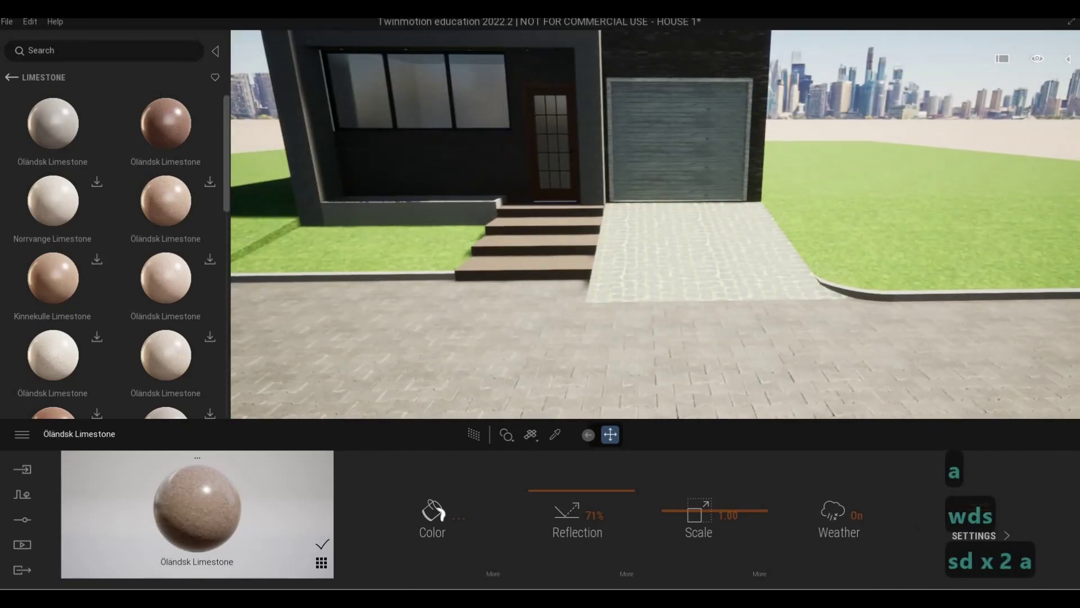
# Examine the full front facade from the street, both straight on and from the lawn side
pyautogui.press('e')
pyautogui.press('s')
pyautogui.press('d')
pyautogui.press('s')
pyautogui.press('d')
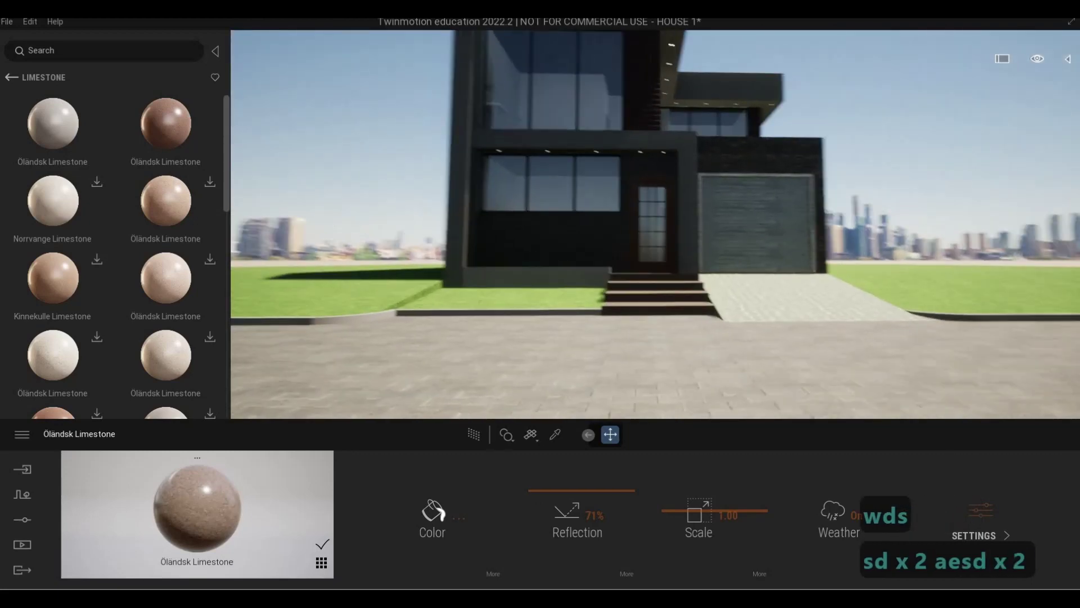
pyautogui.press('q')
pyautogui.press('d')
pyautogui.press('e')
pyautogui.press('a')
pyautogui.press('a')
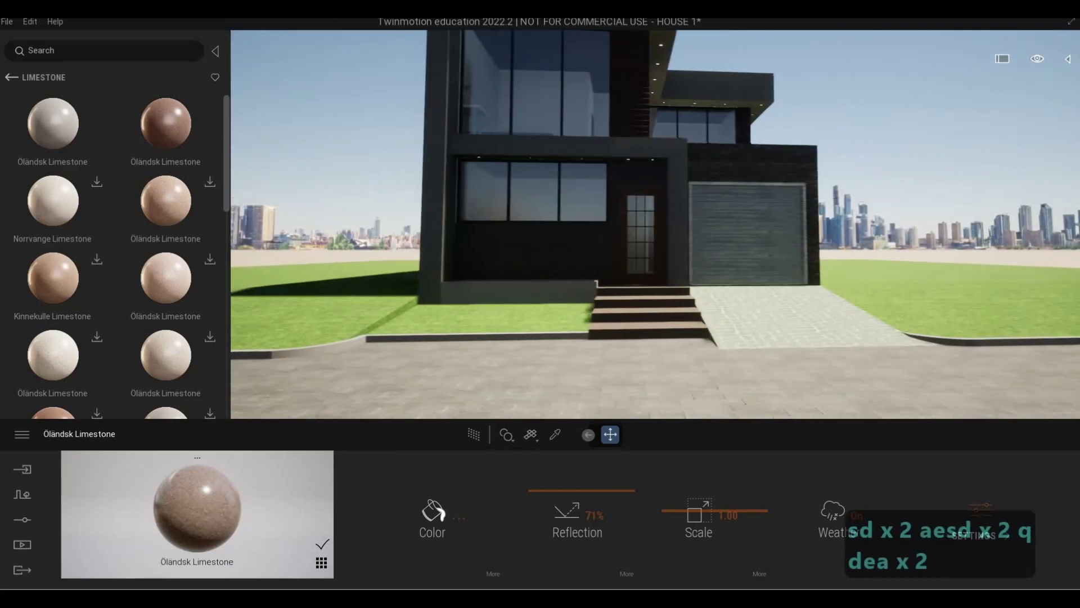
pyautogui.press('d')
pyautogui.press('s')
pyautogui.press('d')
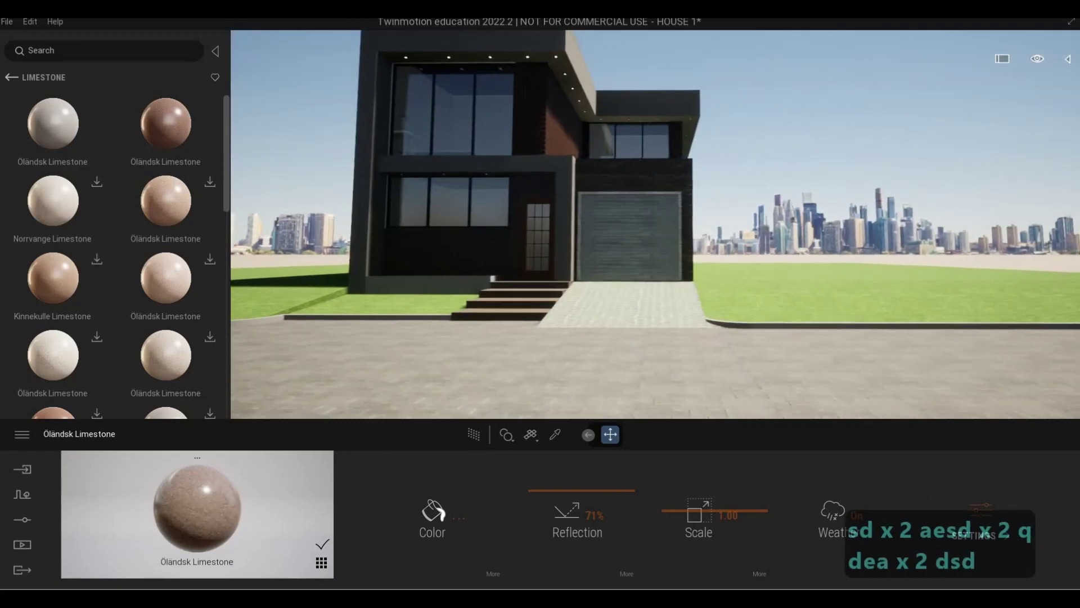
pyautogui.press('a')
pyautogui.press('a')
pyautogui.press('a')
pyautogui.press('a')
pyautogui.press('a')
pyautogui.press('a')
pyautogui.press('a')
pyautogui.press('a')
pyautogui.press('a')
pyautogui.press('a')
pyautogui.press('a')
pyautogui.press('a')
pyautogui.press('a')
pyautogui.press('a')
pyautogui.press('a')
pyautogui.press('q')
pyautogui.press('d')
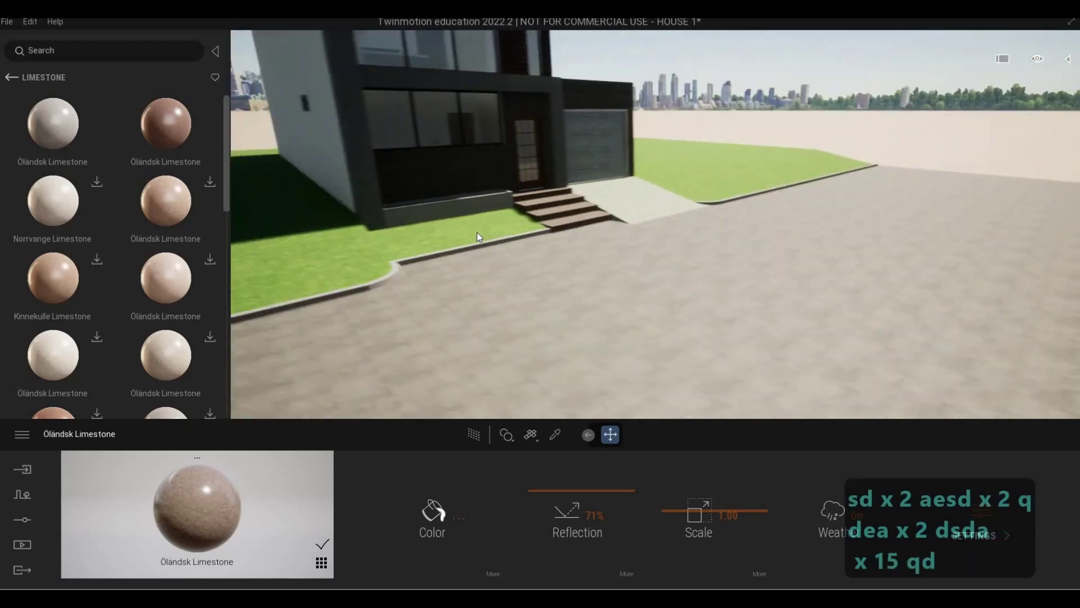
# Apply the Fine concrete 01 material to the kerb that edges the front lawn
pyautogui.press('a')
pyautogui.press('w')
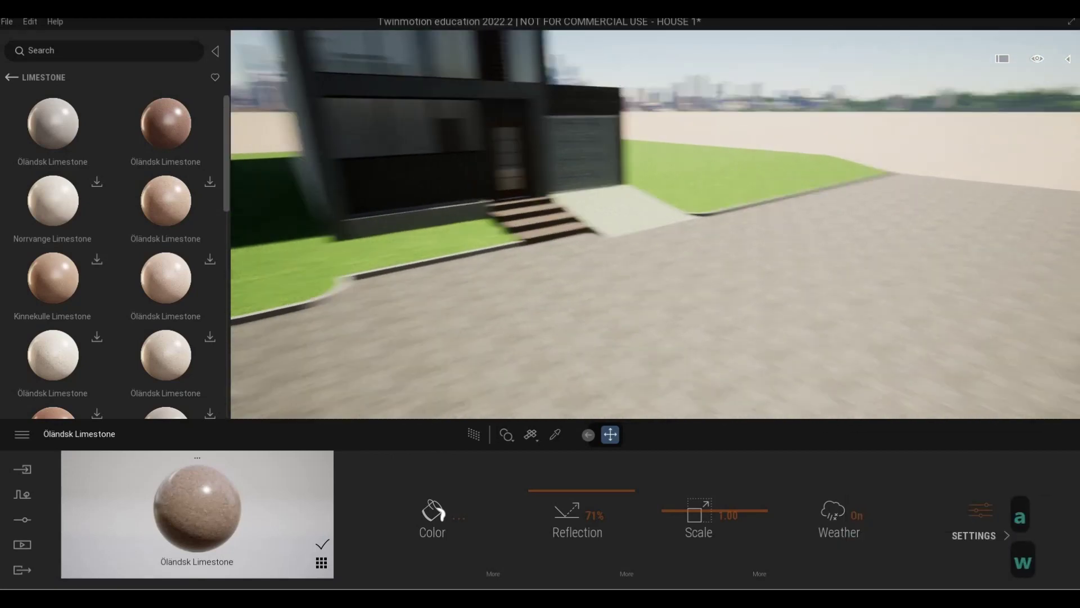
pyautogui.press('a')
pyautogui.press('w')
pyautogui.press('d')
pyautogui.press('w')
pyautogui.press('a')
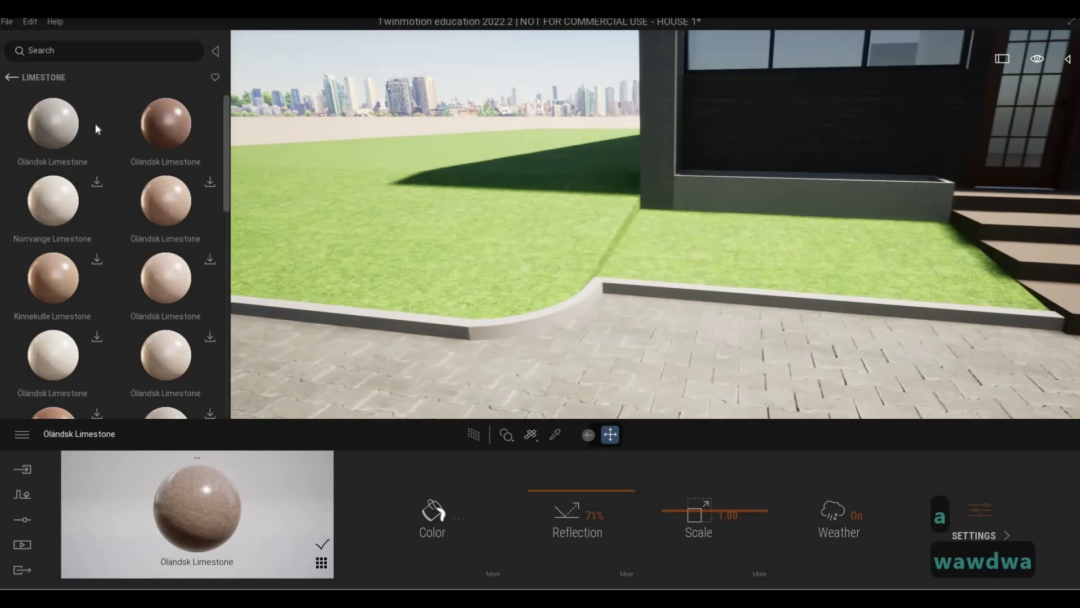
pyautogui.click(11, 77)
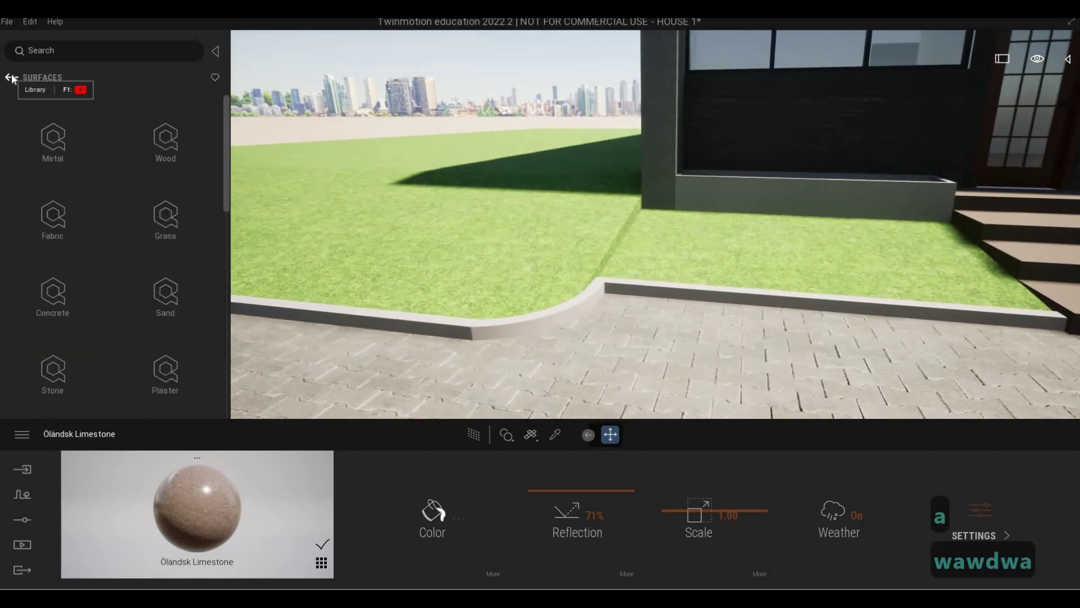
pyautogui.click(11, 77)
pyautogui.click(11, 77)
pyautogui.click(53, 147)
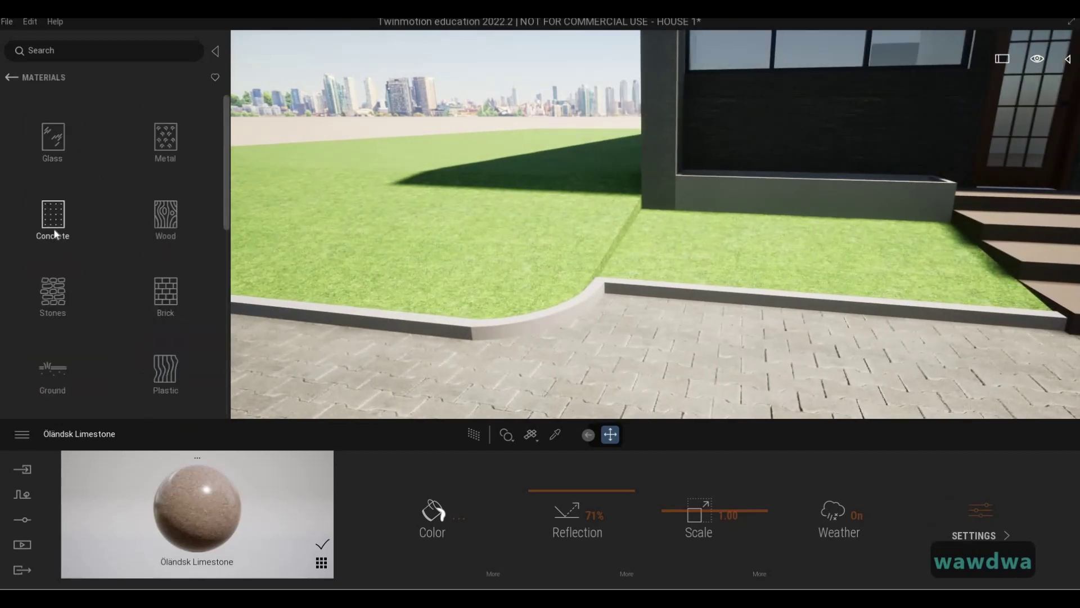
pyautogui.click(53, 223)
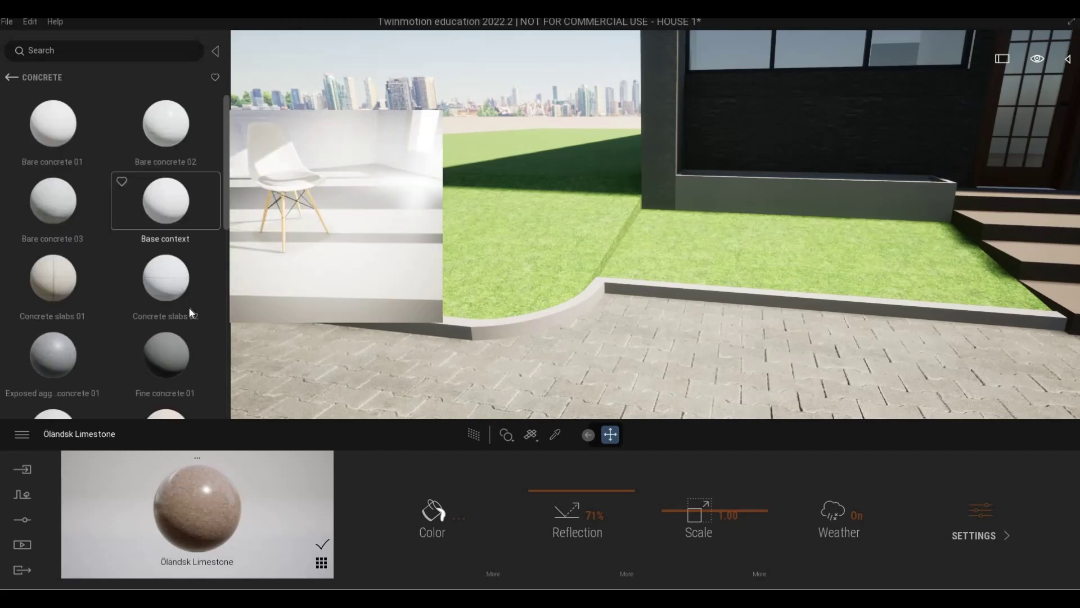
pyautogui.scroll(-2, 168, 305)
pyautogui.moveTo(167, 285); pyautogui.dragTo(434, 328)
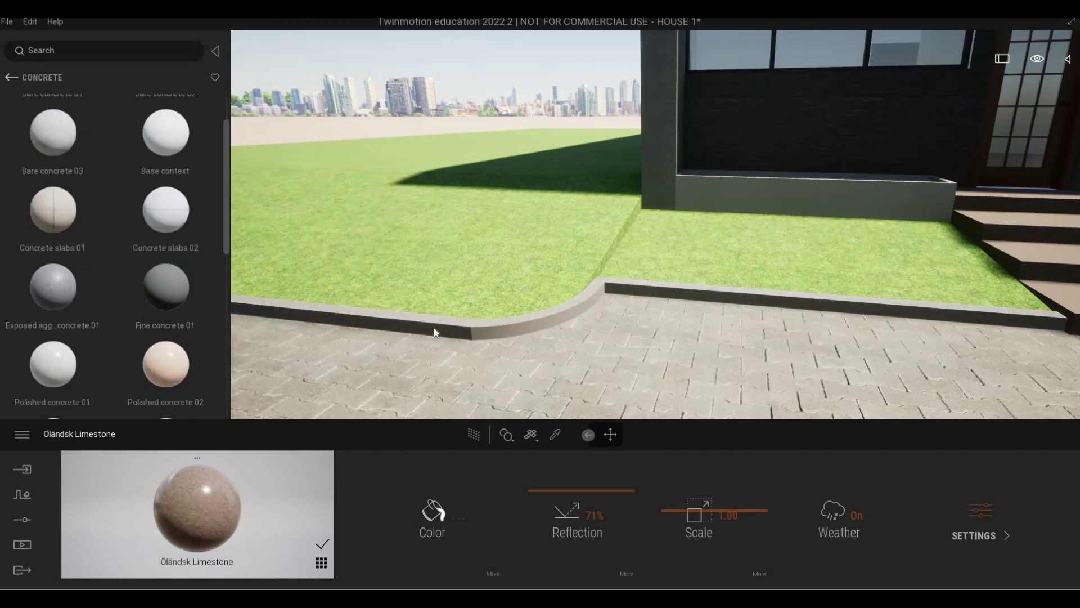
# Darken the kerb's Fine concrete 01 colour to a dark grey of about #424242
pyautogui.click(425, 538)
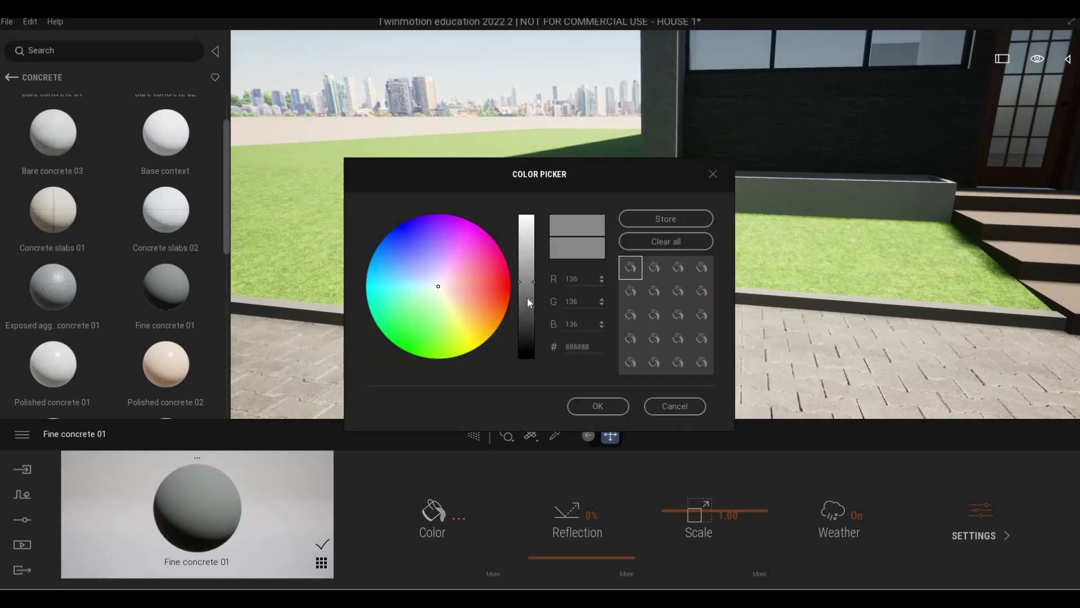
pyautogui.click(529, 326)
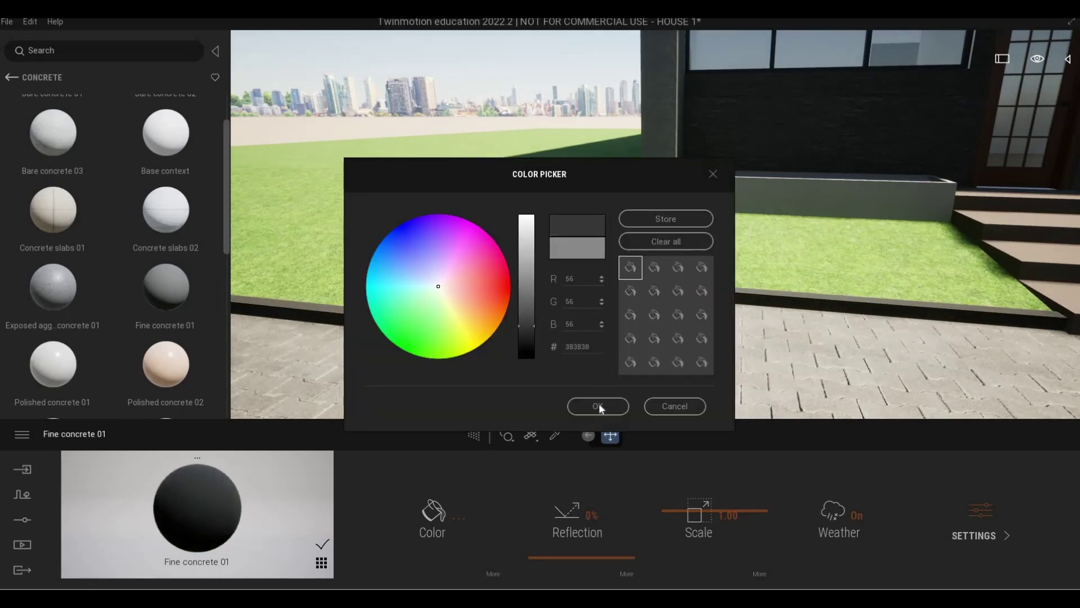
pyautogui.click(597, 405)
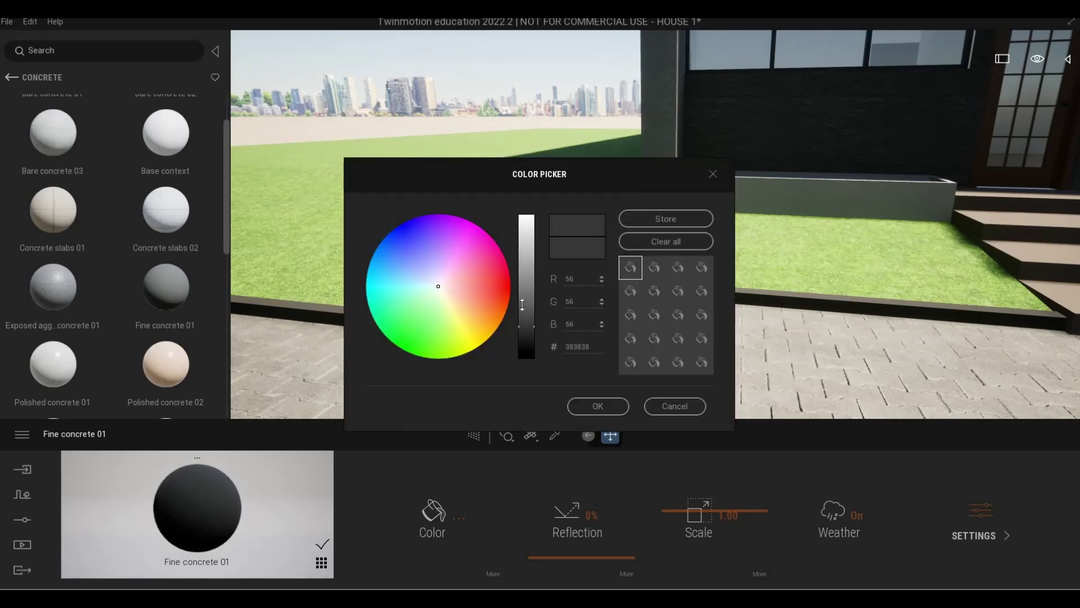
pyautogui.click(525, 305)
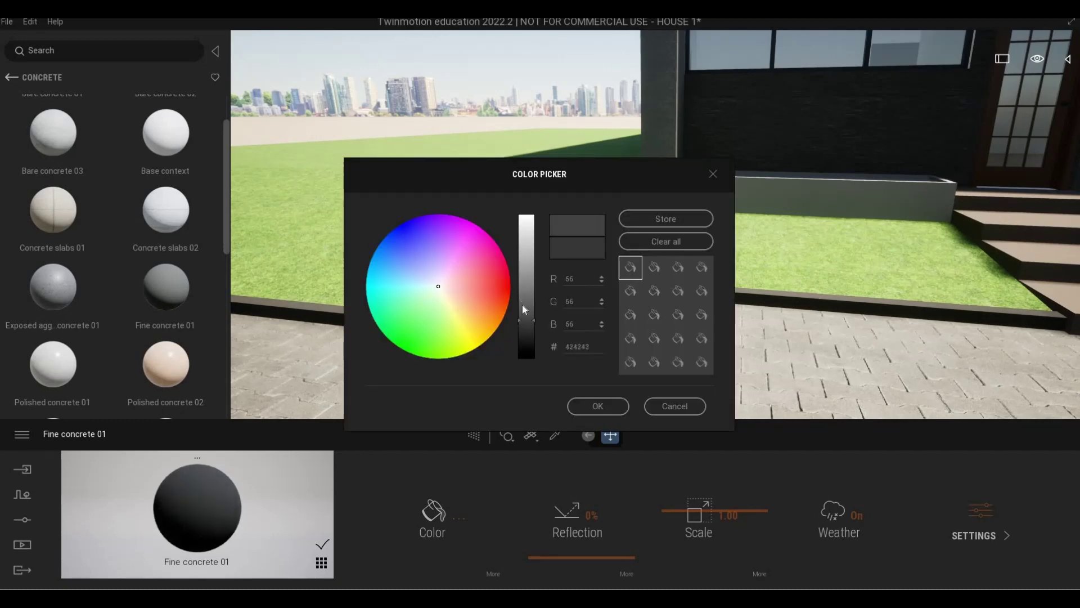
pyautogui.click(597, 408)
# Surface the planter walls beside the entrance steps with Stacked stone 08 at a scale of 1.61
pyautogui.press('w')
pyautogui.moveTo(677, 287); pyautogui.dragTo(693, 322, button='right')
pyautogui.press('q')
pyautogui.press('e')
pyautogui.press('w')
pyautogui.press('w')
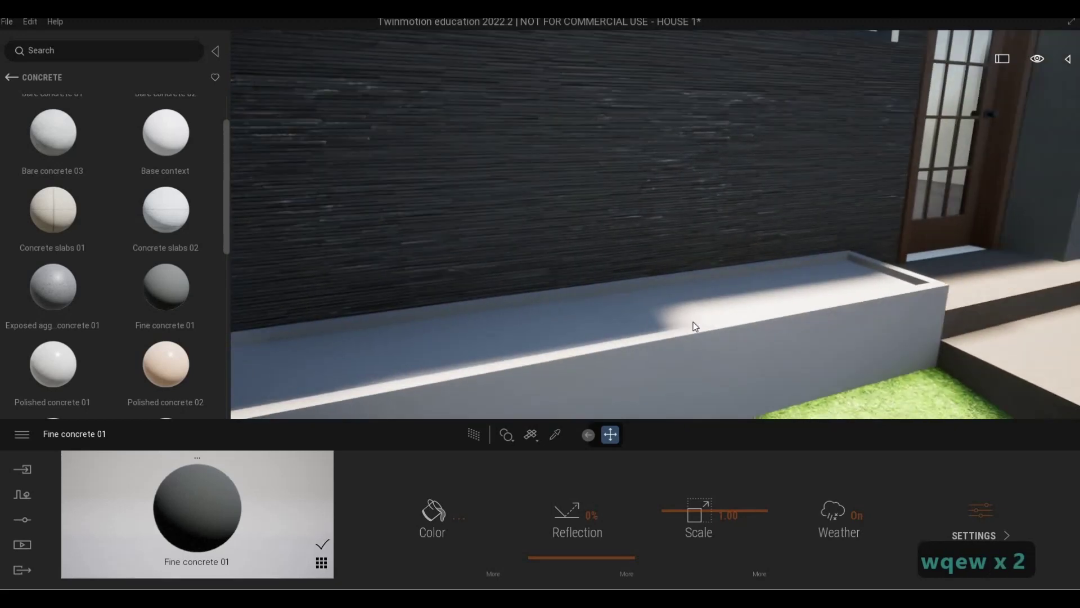
pyautogui.press('e')
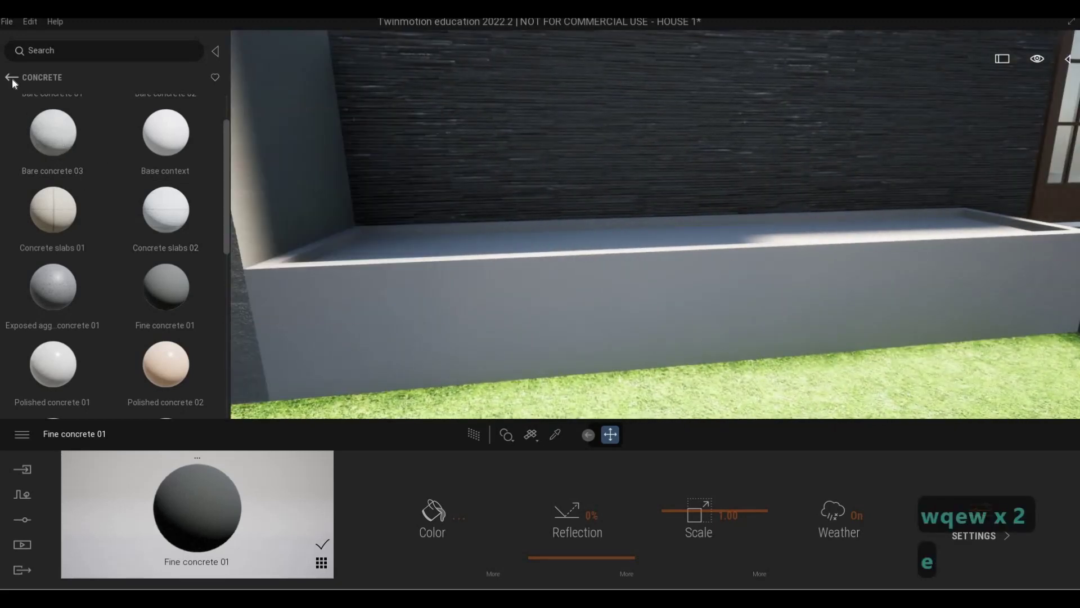
pyautogui.click(11, 78)
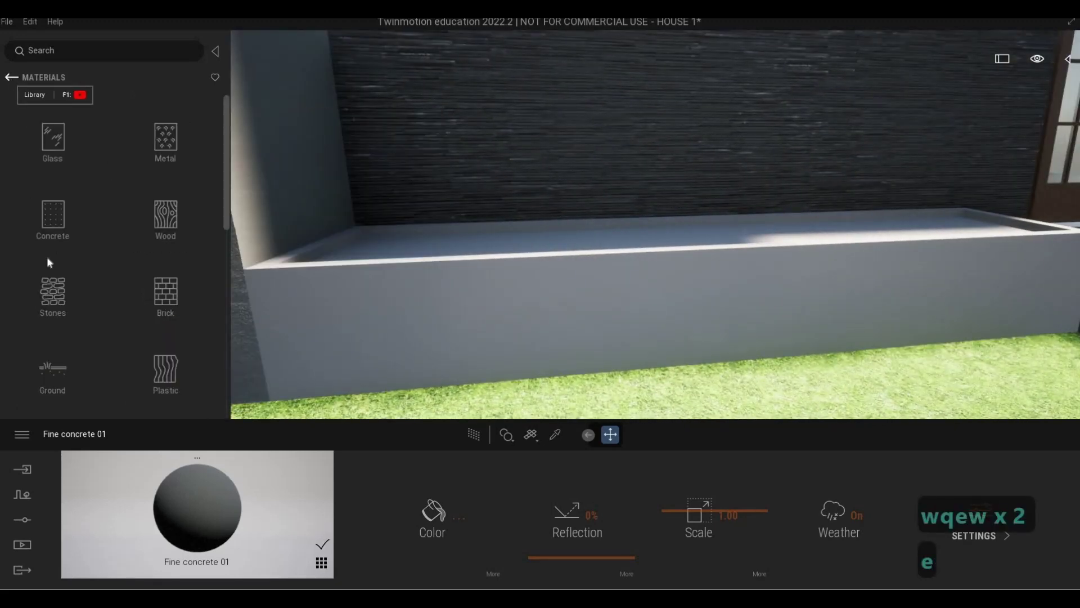
pyautogui.click(44, 297)
pyautogui.moveTo(168, 329)
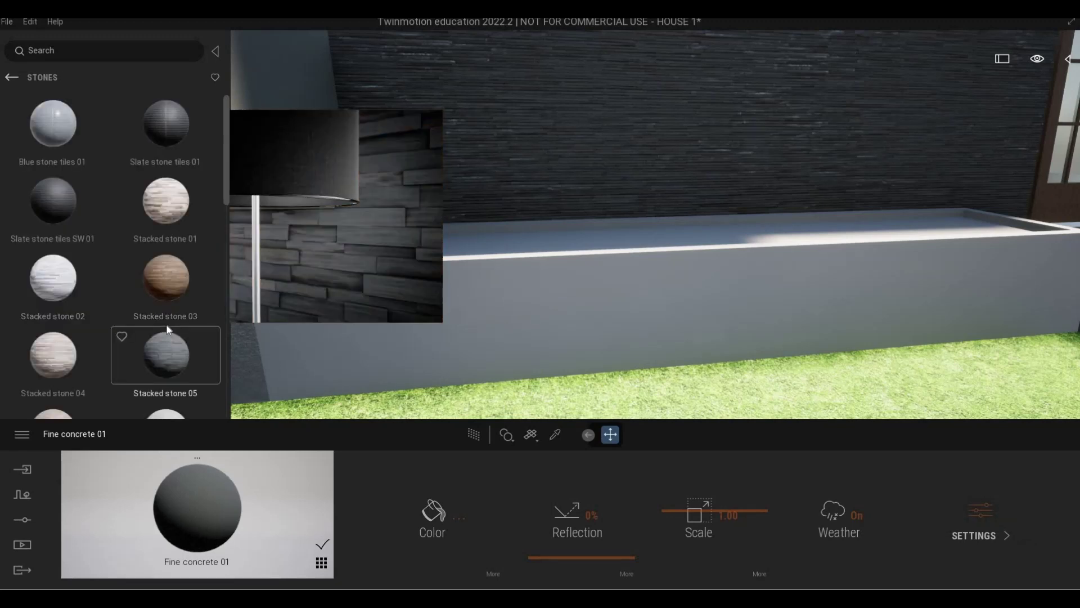
pyautogui.scroll(-2, 167, 327)
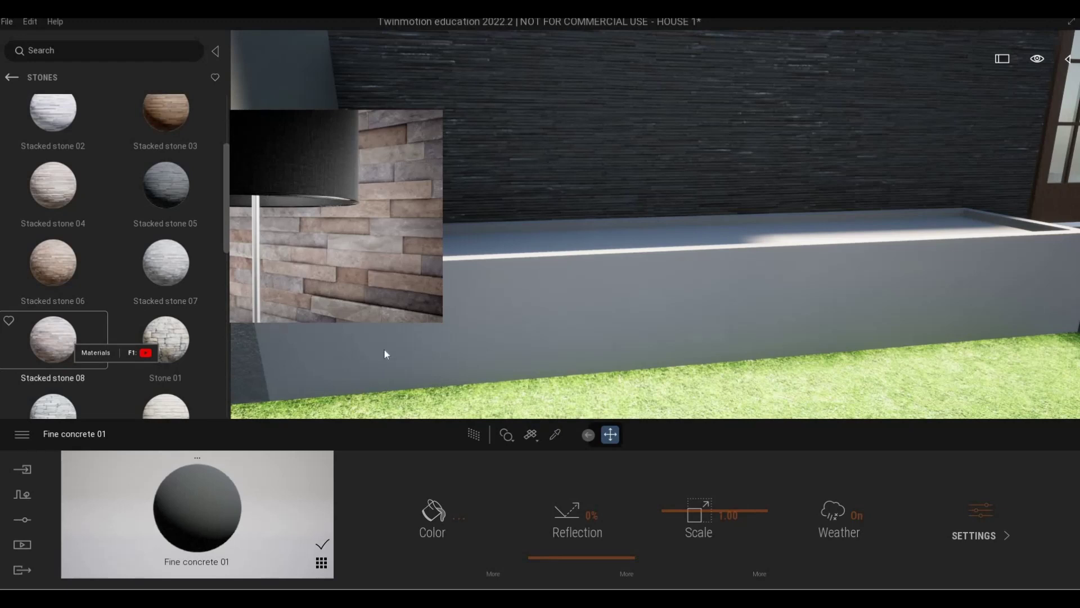
pyautogui.moveTo(385, 353); pyautogui.dragTo(385, 351)
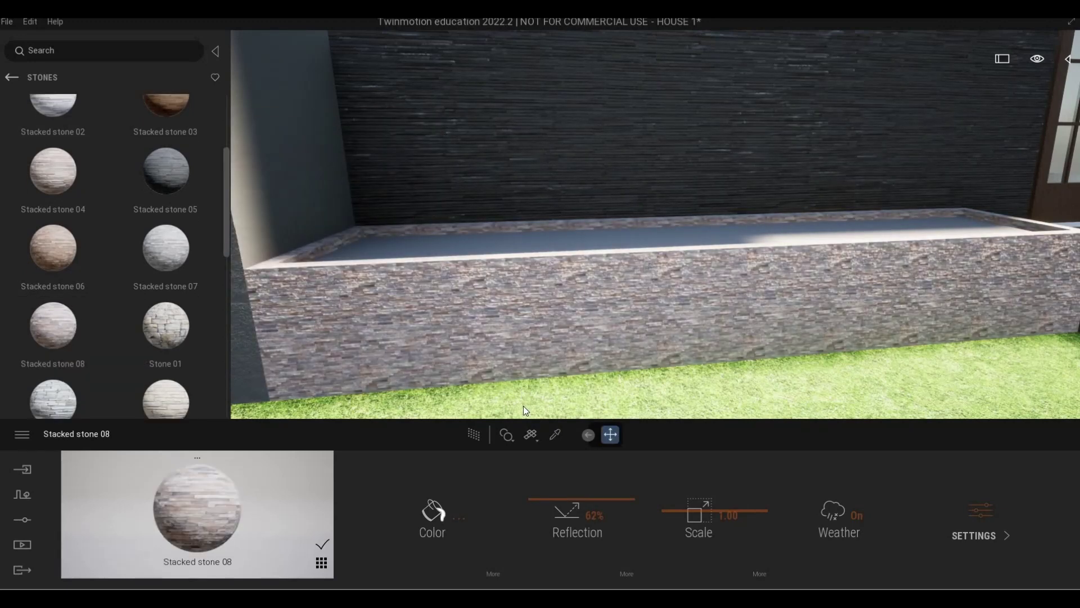
pyautogui.moveTo(697, 511); pyautogui.dragTo(684, 315)
# Examine the stone-clad planter and the dark wall behind it from the street and at close range
pyautogui.press('s')
pyautogui.press('d')
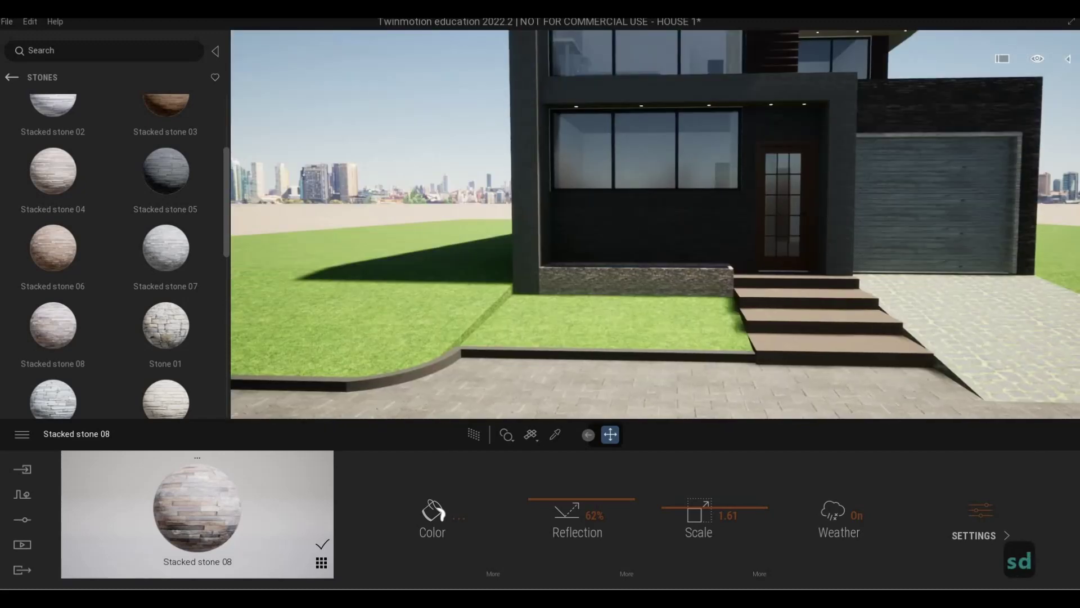
pyautogui.press('w')
pyautogui.press('w')
pyautogui.press('w')
pyautogui.press('w')
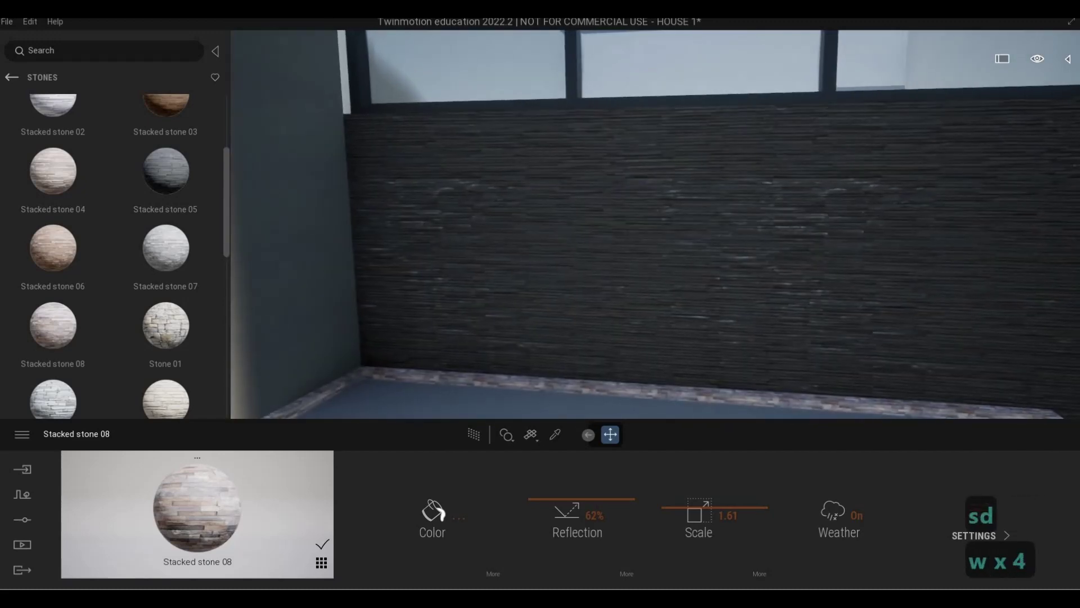
pyautogui.press('a')
pyautogui.press('s')
pyautogui.press('e')
pyautogui.press('w')
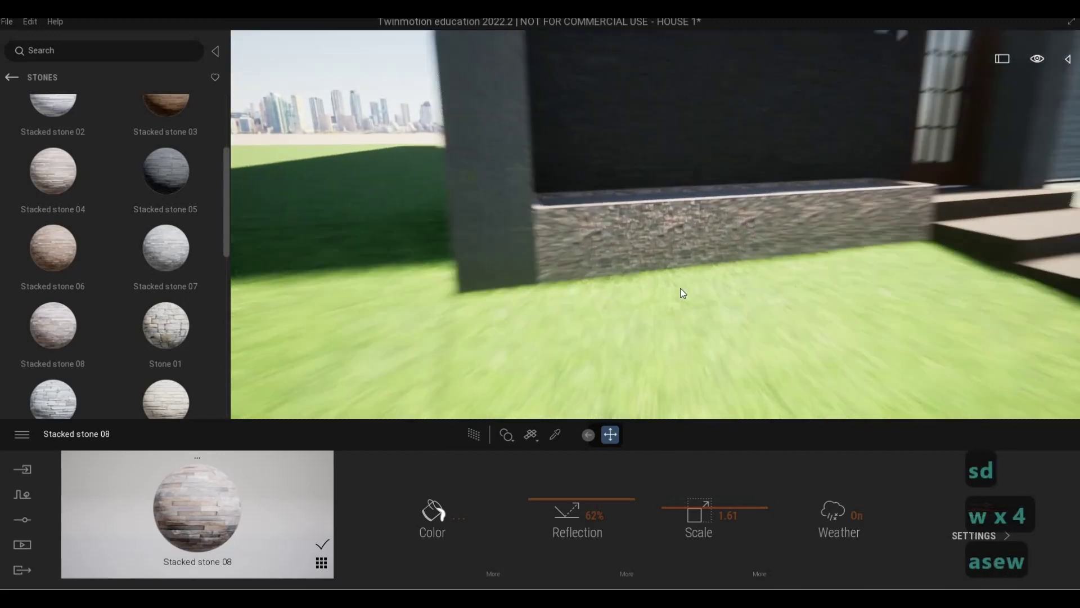
# Try the Forest ground 1 nature material on the planter's inner bed at a scale of 2.26
pyautogui.press('q')
pyautogui.moveTo(512, 248); pyautogui.dragTo(656, 305)
pyautogui.press('s')
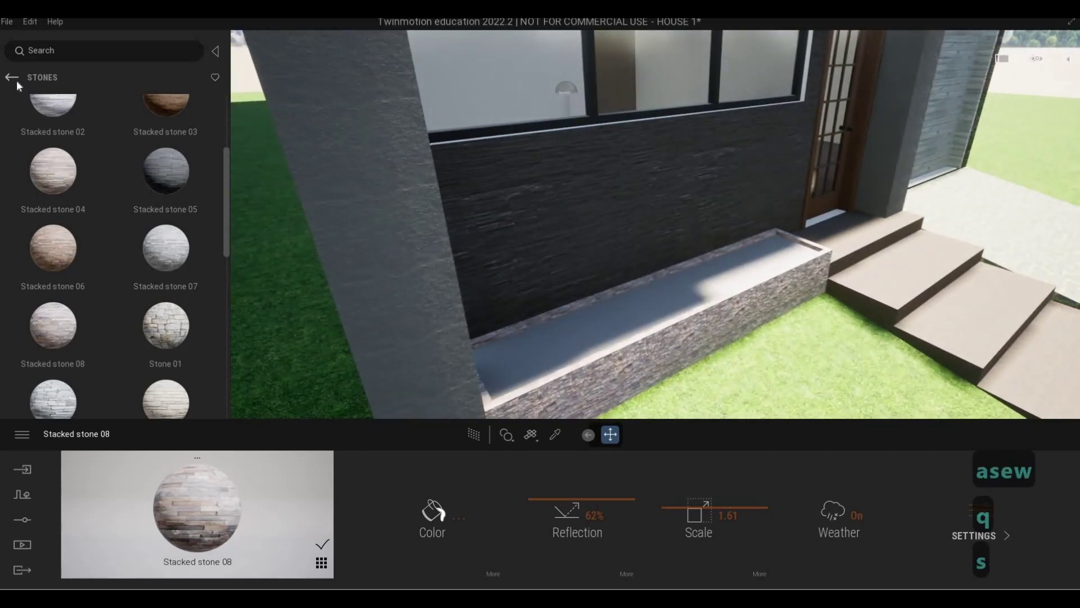
pyautogui.click(16, 79)
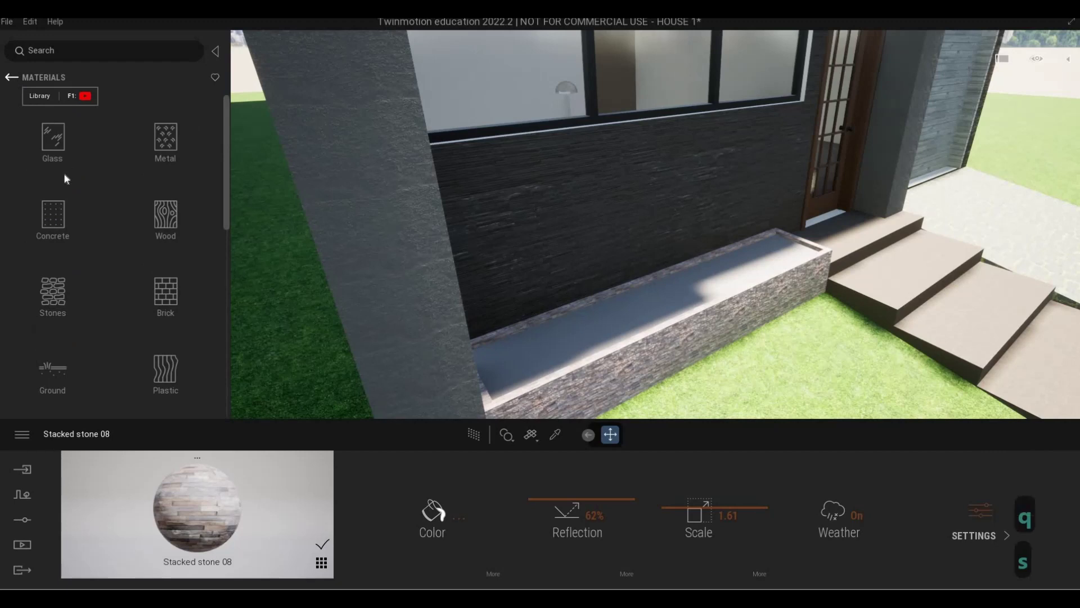
pyautogui.click(52, 372)
pyautogui.click(169, 163)
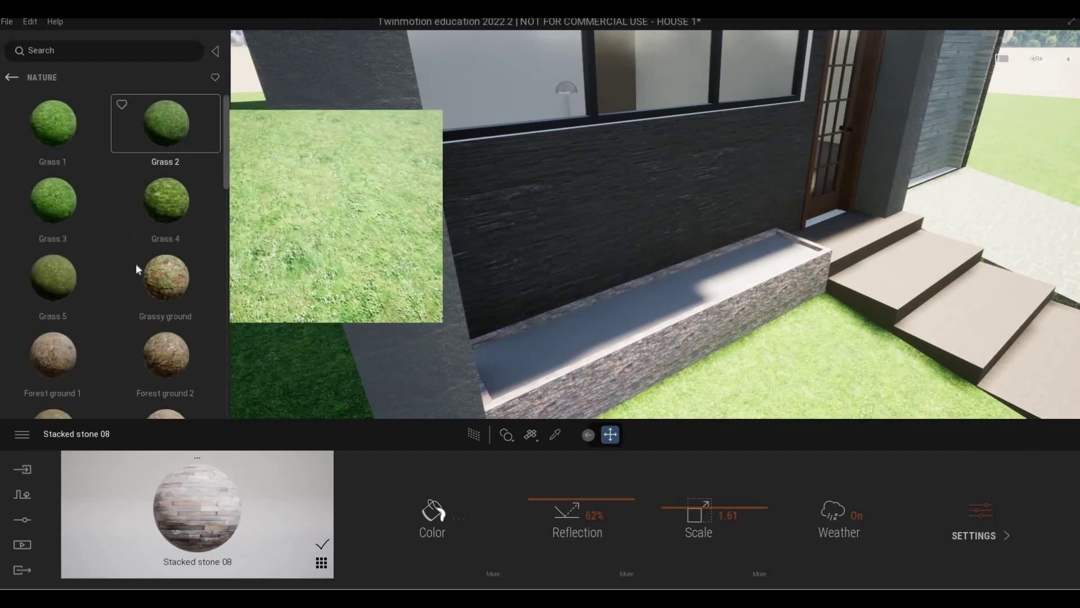
pyautogui.scroll(-1, 46, 309)
pyautogui.moveTo(46, 309); pyautogui.dragTo(592, 317)
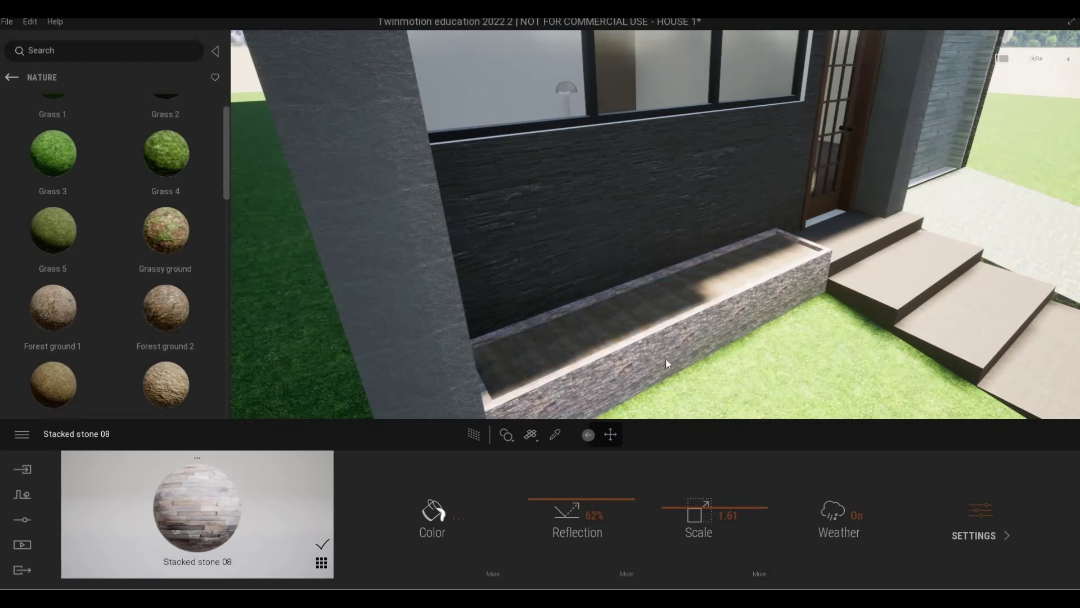
pyautogui.moveTo(704, 494); pyautogui.dragTo(659, 386)
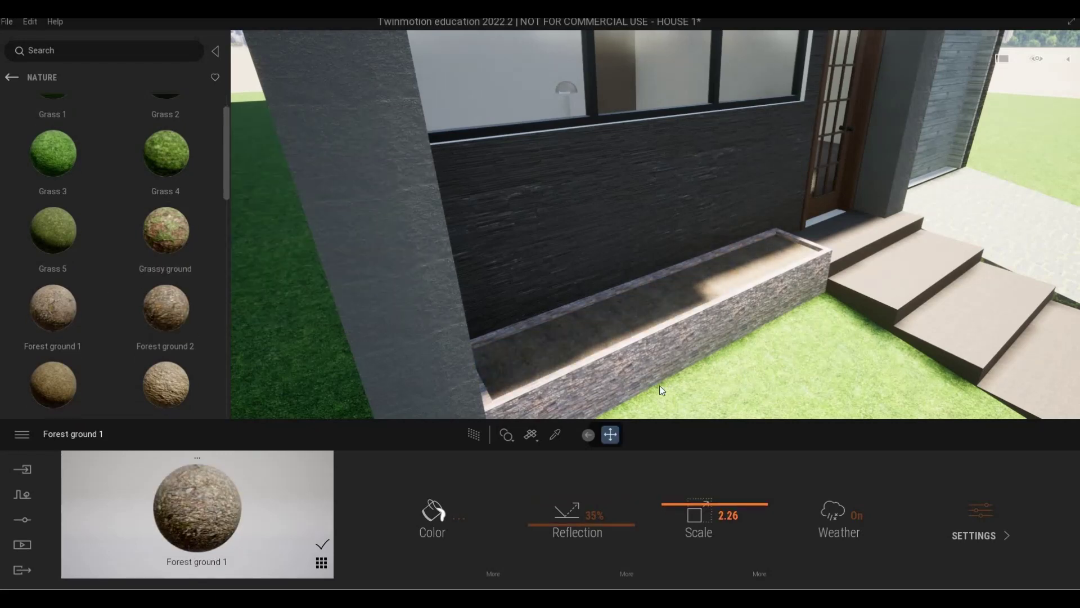
# Surface the planter's inner bed with the Grassy ground material instead
pyautogui.moveTo(216, 247); pyautogui.dragTo(590, 332)
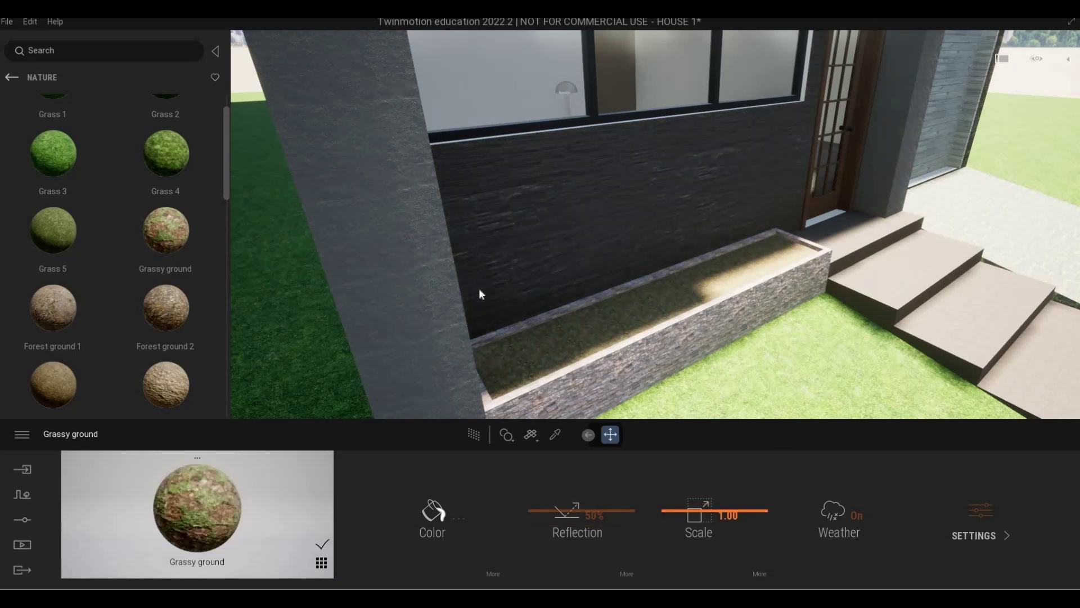
pyautogui.moveTo(478, 288); pyautogui.dragTo(626, 275, button='right')
pyautogui.press('w')
pyautogui.press('e')
pyautogui.press('Escape')
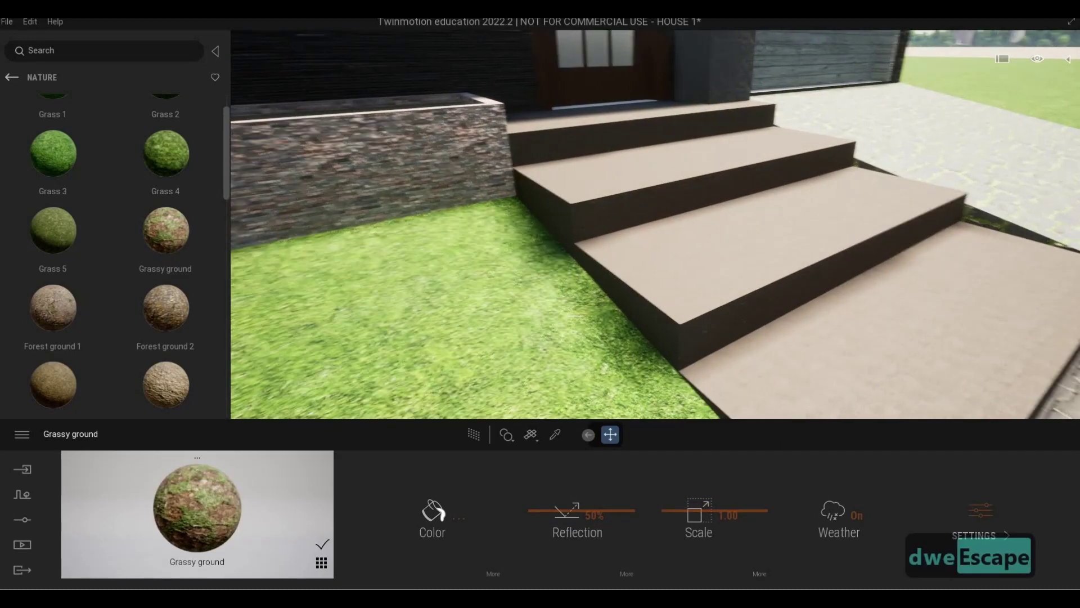
# Examine the planter's bed and the front lawn from the entrance steps and the house's side corner
pyautogui.press('s')
pyautogui.press('a')
pyautogui.press('a')
pyautogui.press('w')
pyautogui.press('q')
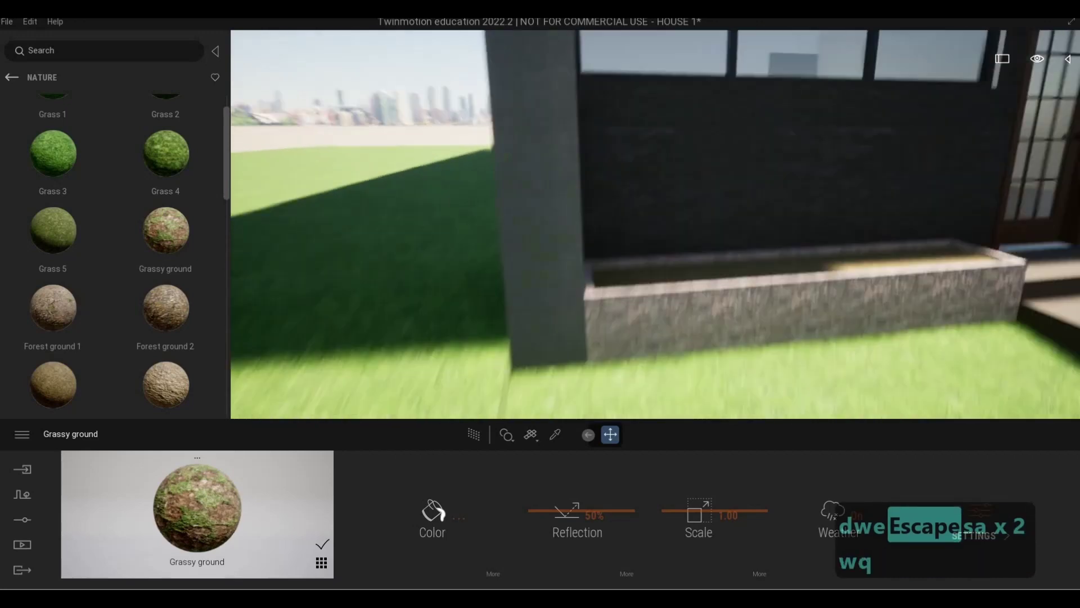
pyautogui.press('s')
pyautogui.press('a')
pyautogui.press('e')
pyautogui.press('s')
pyautogui.press('a')
pyautogui.press('q')
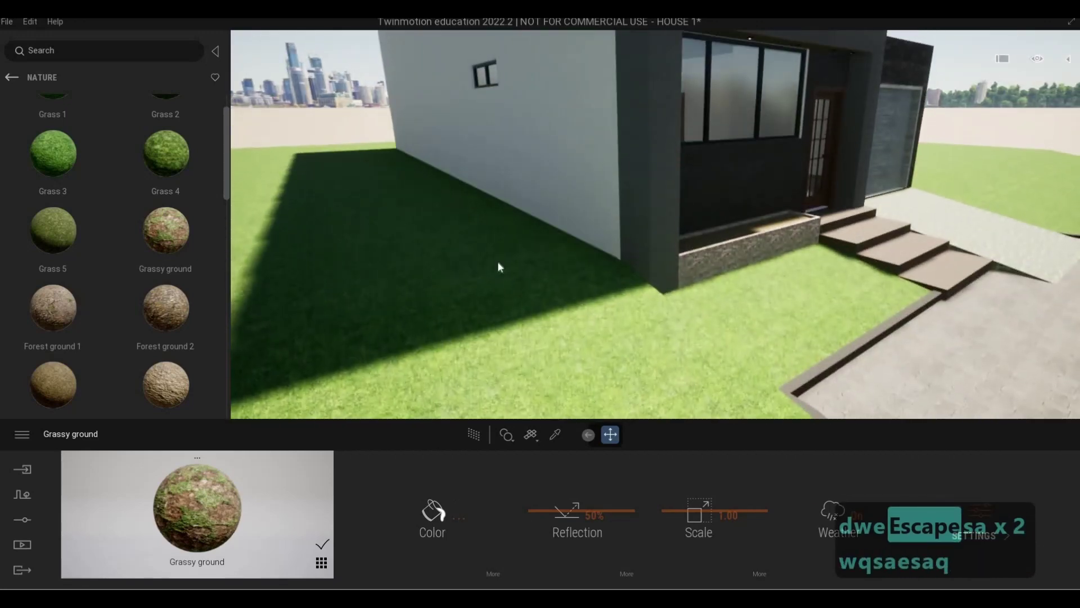
pyautogui.press('s')
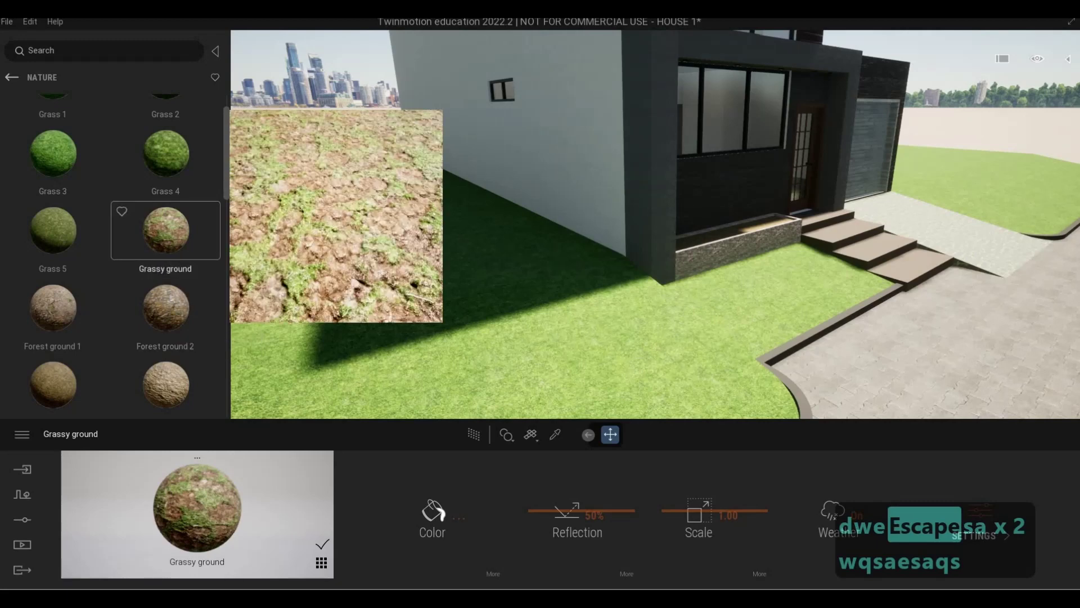
# Surface the planter's inner bed with the Grass 1 nature material instead
pyautogui.press('d')
pyautogui.press('w')
pyautogui.press('d')
pyautogui.press('w')
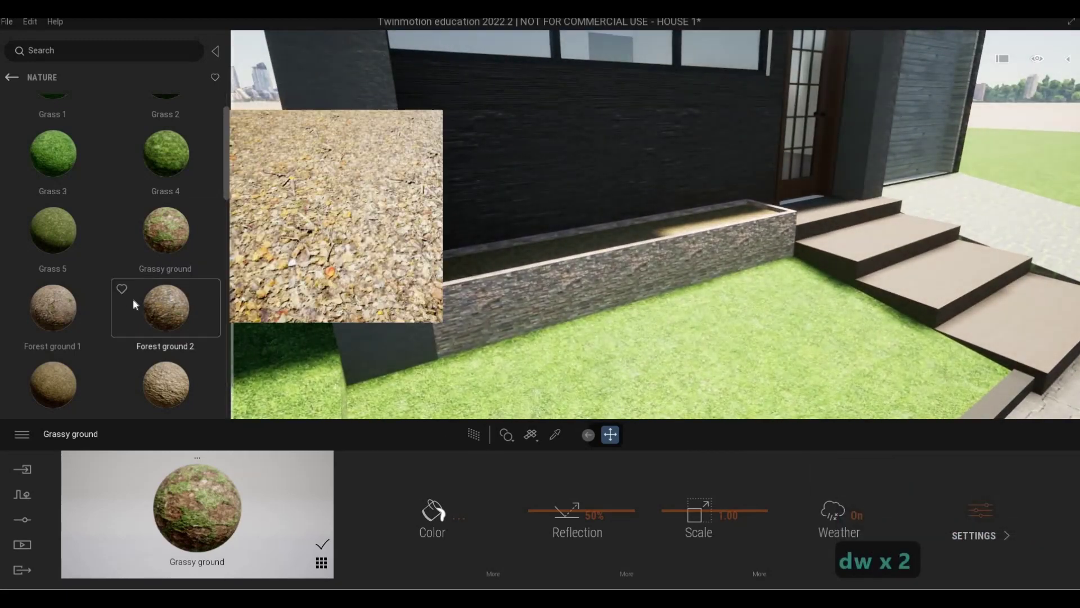
pyautogui.scroll(1, 141, 290)
pyautogui.press('w')
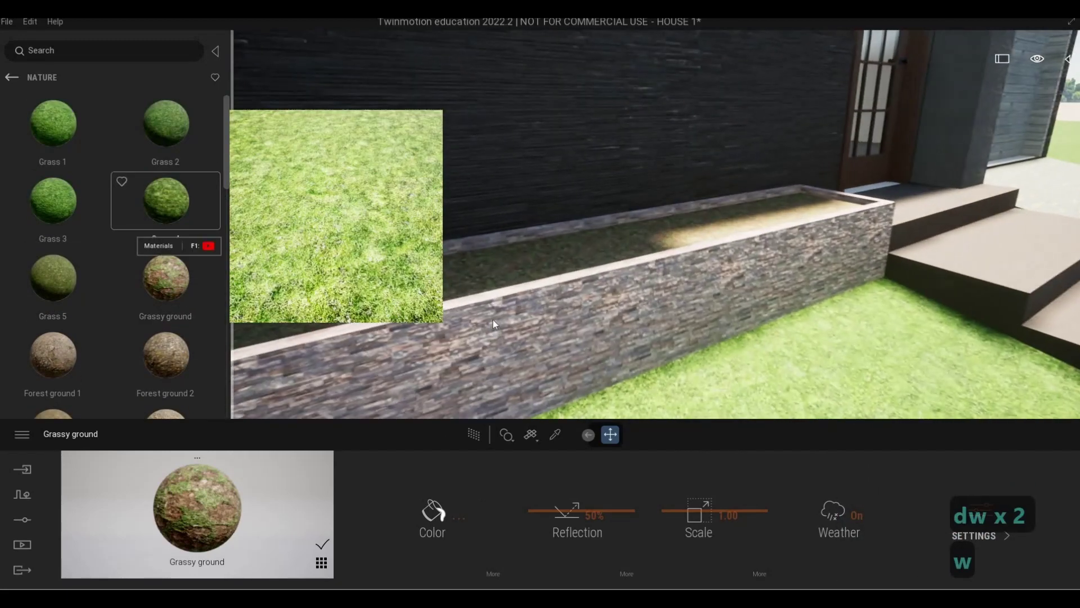
pyautogui.moveTo(71, 128); pyautogui.dragTo(561, 276)
# Surface the lawn around the house with the Grassy ground nature material
pyautogui.press('s')
pyautogui.press('a')
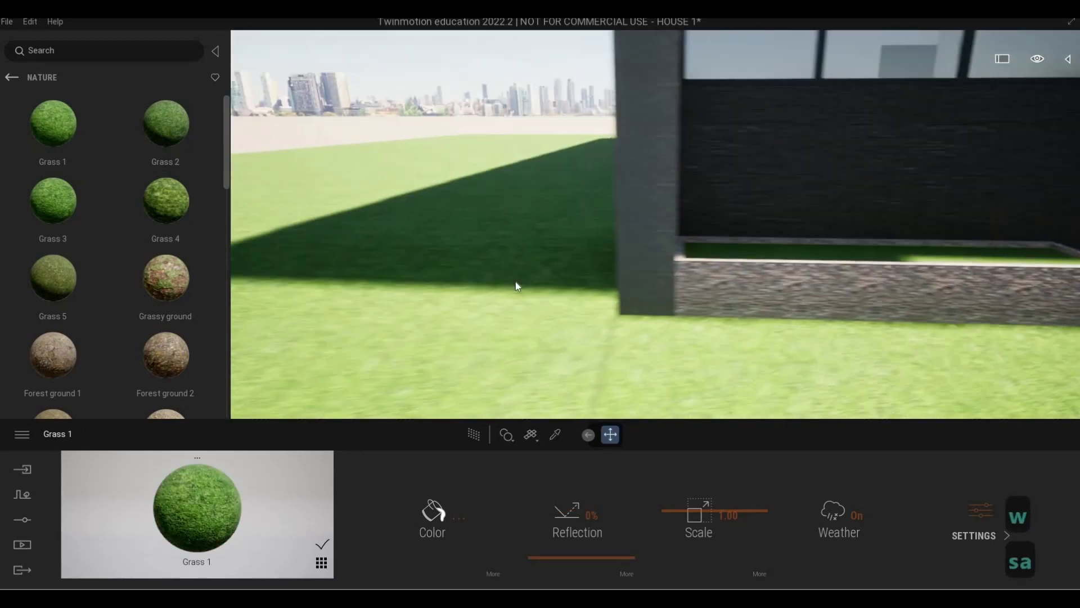
pyautogui.press('s')
pyautogui.moveTo(201, 278); pyautogui.dragTo(689, 352)
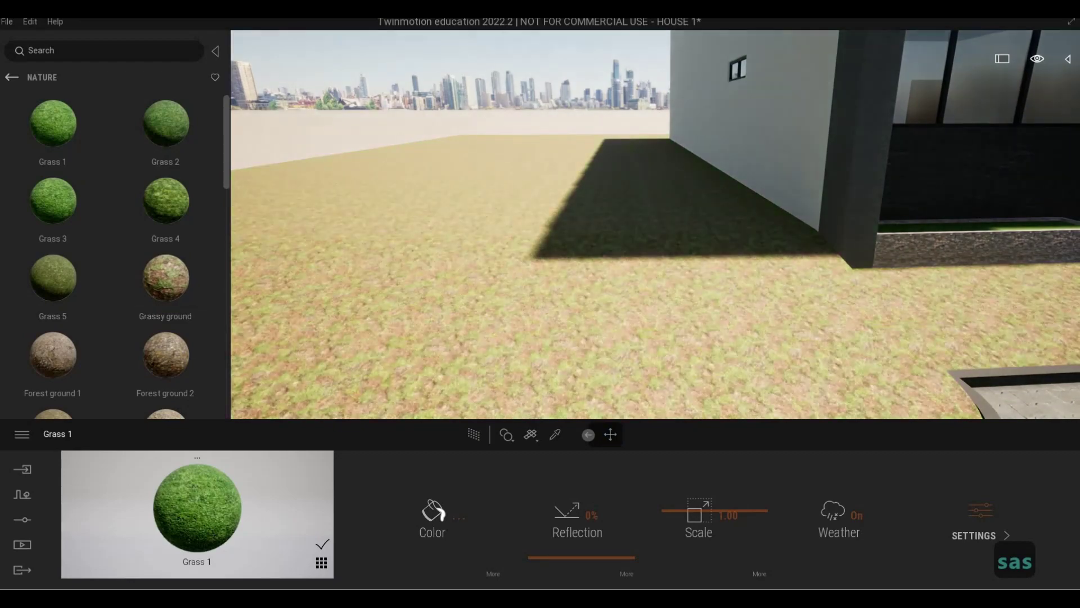
# Examine the lawn's ground material and the planter from close range across to the garage driveway
pyautogui.press('d')
pyautogui.press('w')
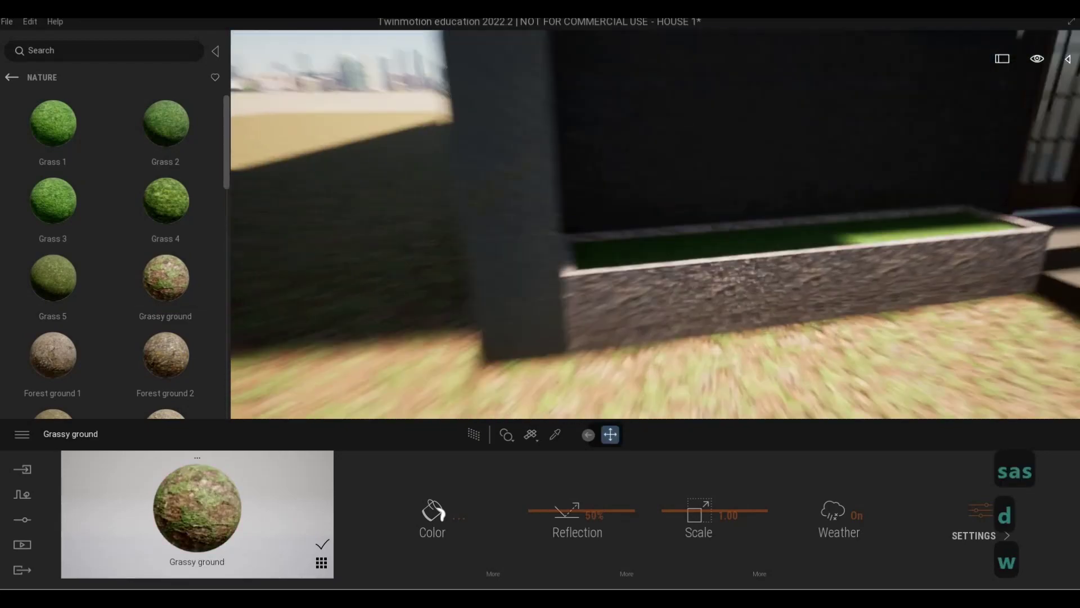
pyautogui.press('q')
pyautogui.press('d')
pyautogui.press('a')
pyautogui.press('e')
pyautogui.press('s')
pyautogui.press('q')
pyautogui.press('d')
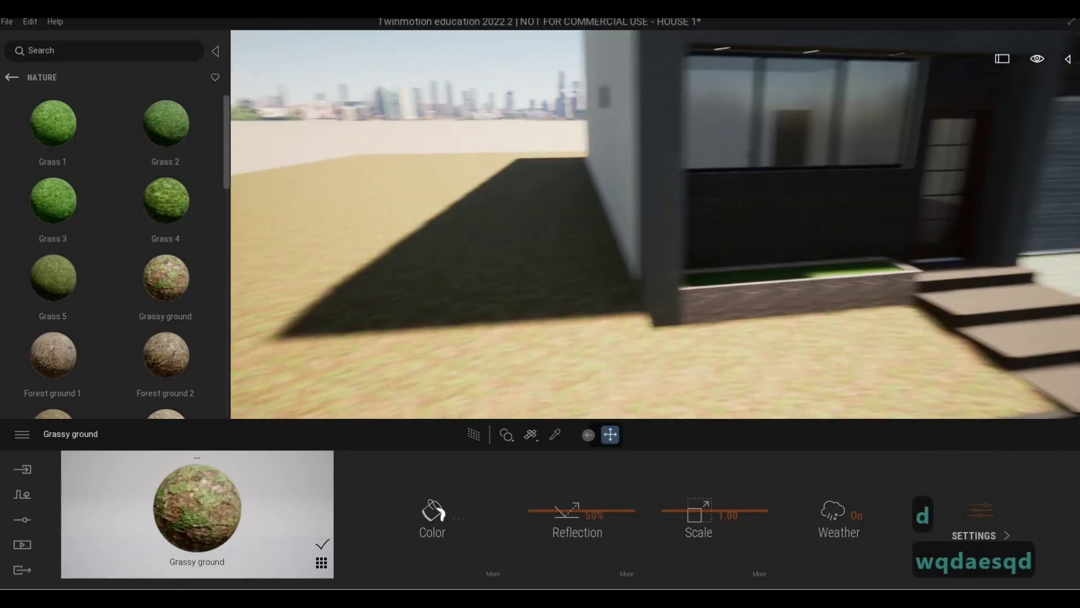
pyautogui.press('d')
pyautogui.press('d')
pyautogui.press('d')
pyautogui.press('d')
pyautogui.press('d')
pyautogui.press('d')
pyautogui.press('e')
pyautogui.press('a')
pyautogui.press('q')
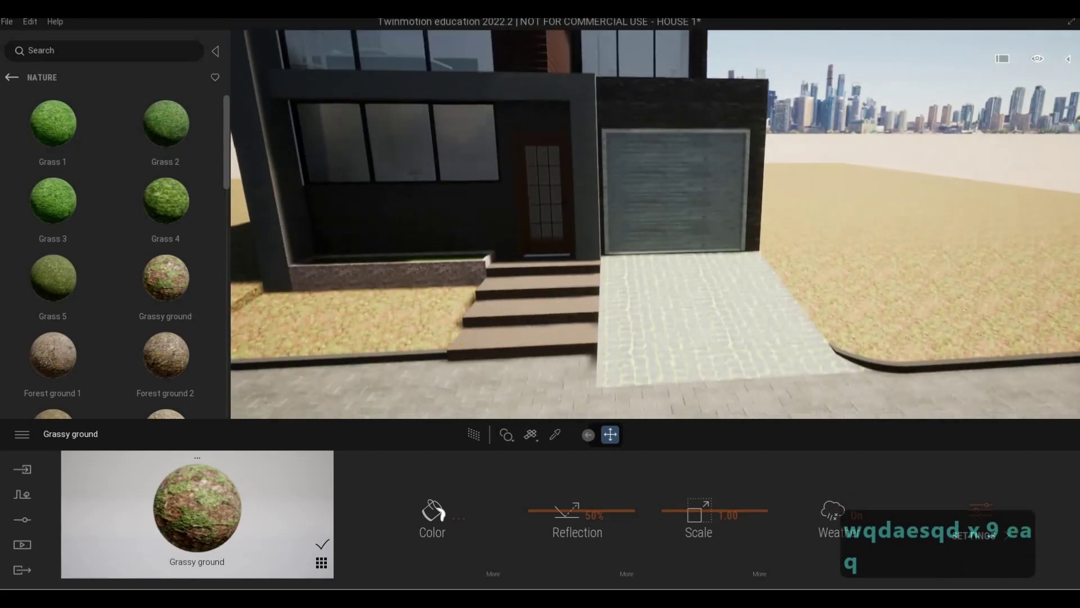
# Inspect the lawn along the kerb, the house's side and the entrance steps
pyautogui.press('s')
pyautogui.press('a')
pyautogui.press('a')
pyautogui.press('a')
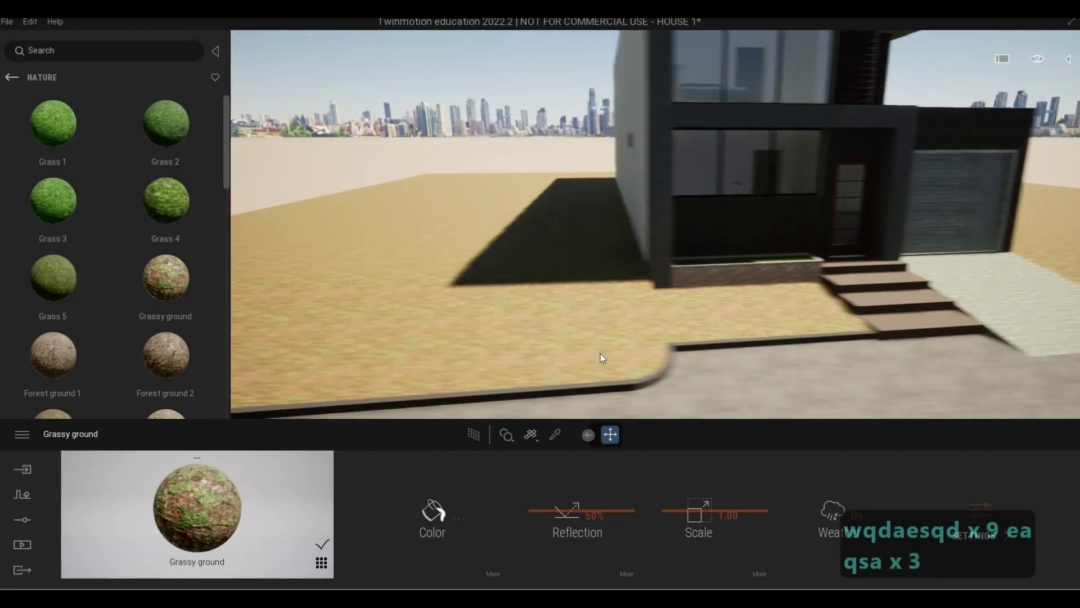
pyautogui.press('w')
pyautogui.press('a')
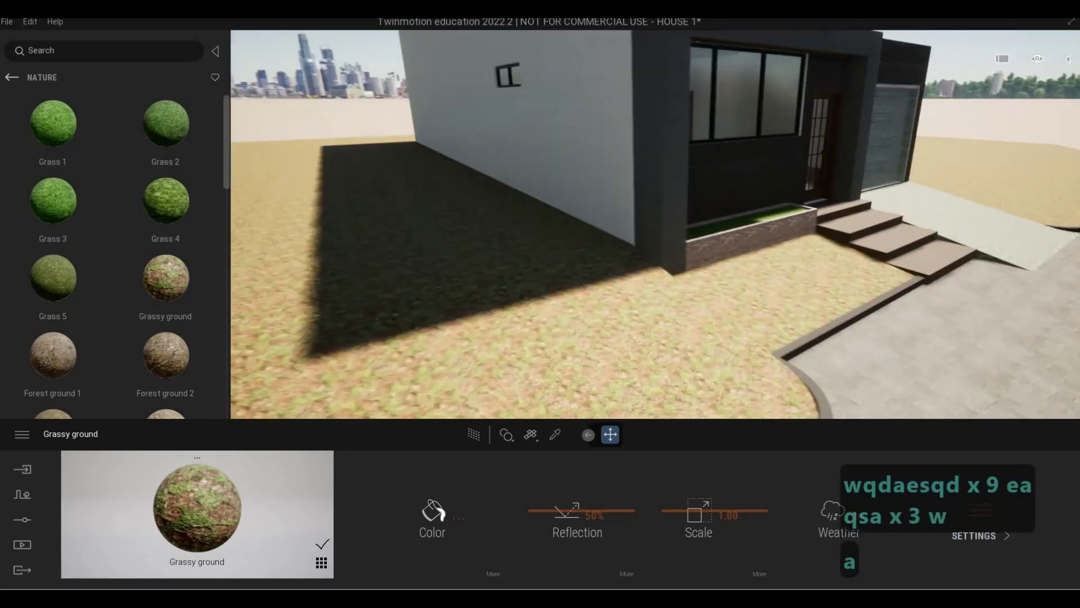
pyautogui.press('e')
pyautogui.press('d')
pyautogui.press('d')
pyautogui.press('a')
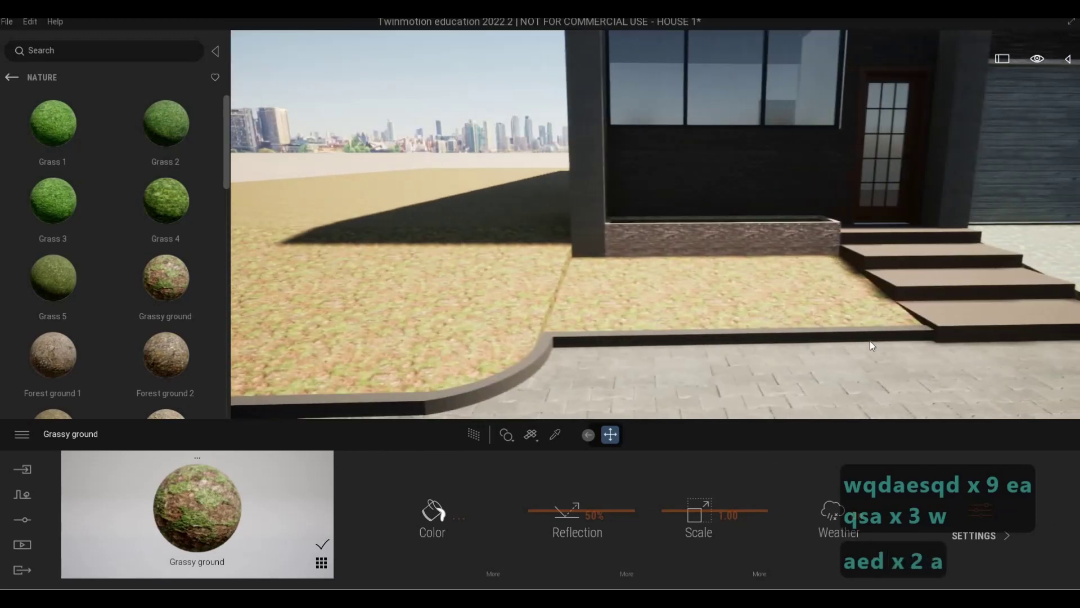
pyautogui.press('s')
pyautogui.press('d')
pyautogui.press('d')
pyautogui.press('w')
pyautogui.press('d')
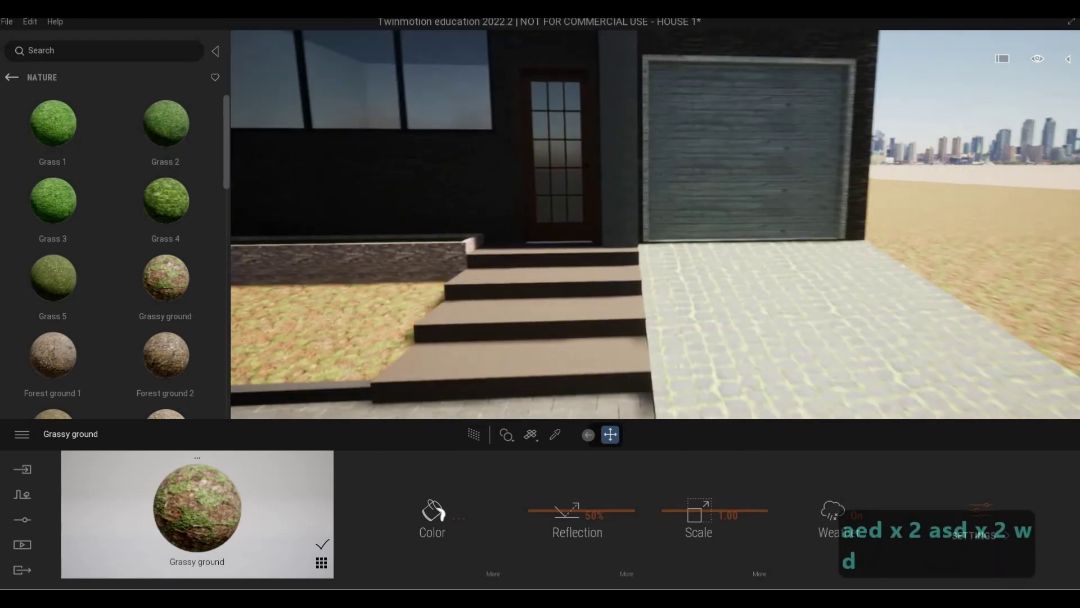
# Try the Chestnut 01 A wood material on the planter walls
pyautogui.press('a')
pyautogui.press('w')
pyautogui.press('s')
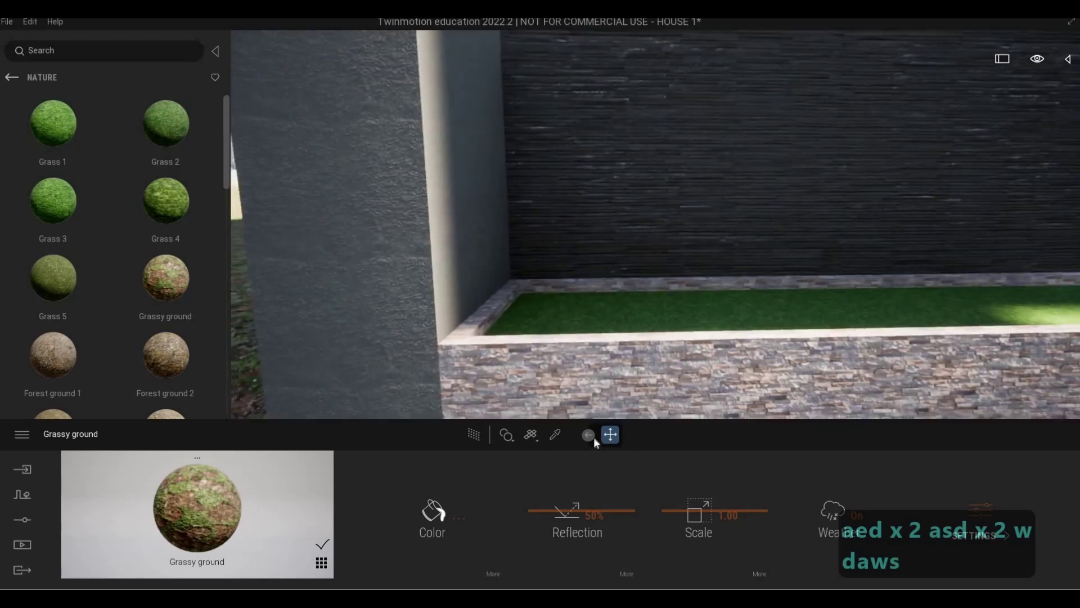
pyautogui.press('s')
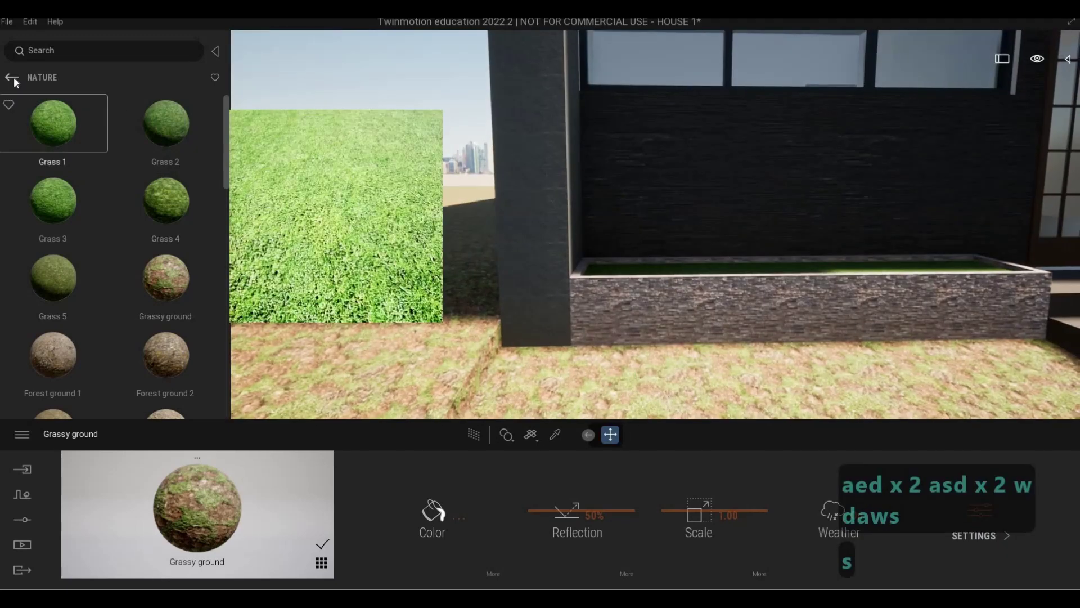
pyautogui.click(12, 77)
pyautogui.click(12, 78)
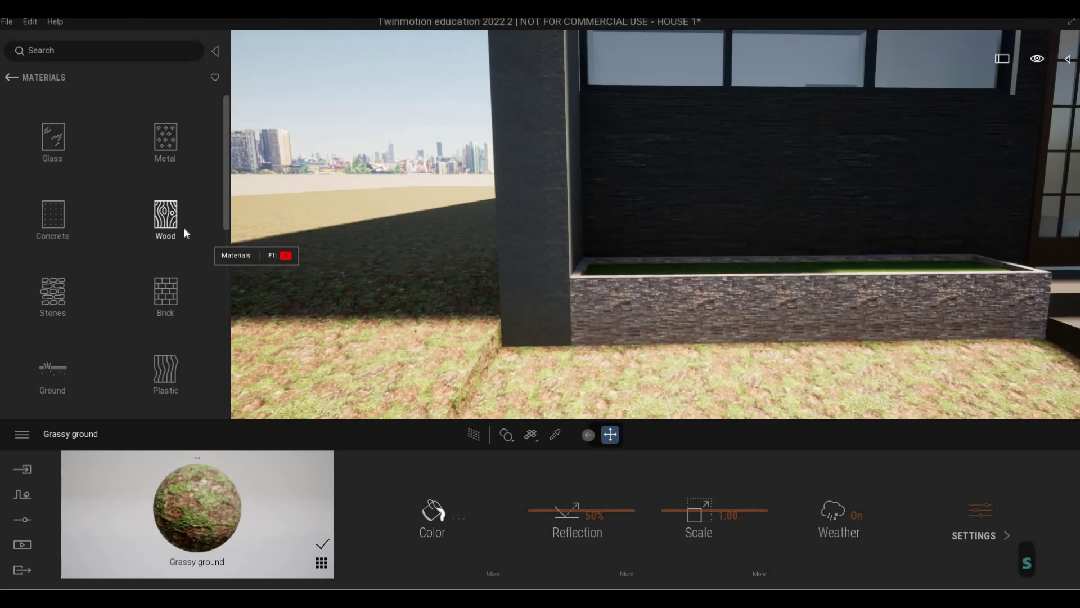
pyautogui.click(168, 229)
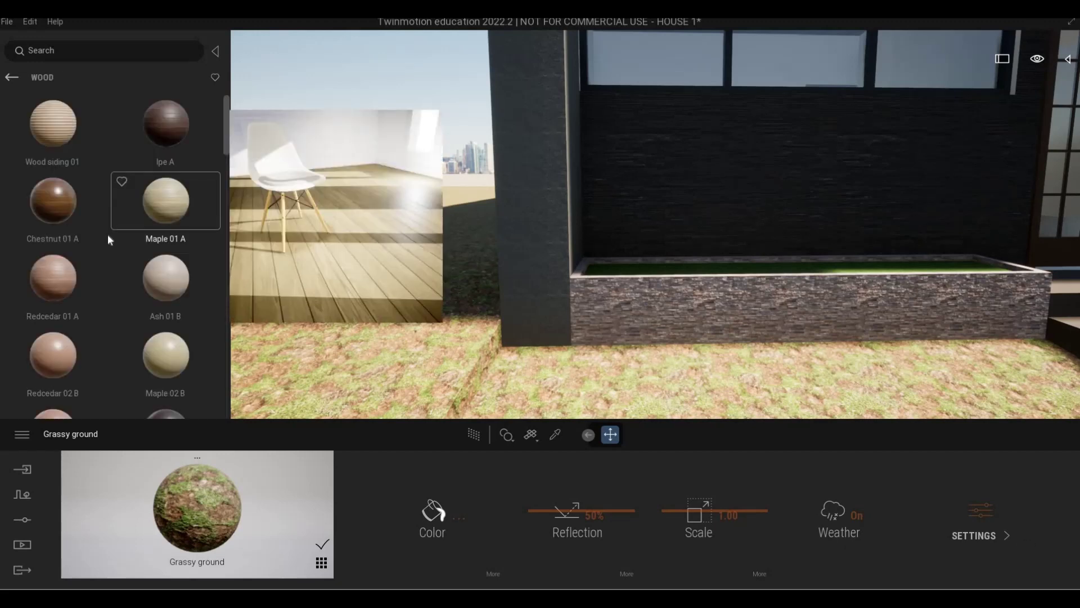
pyautogui.moveTo(87, 221); pyautogui.dragTo(629, 334)
# Examine the dark wood planter against the entrance, the facade and the garage
pyautogui.press('d')
pyautogui.press('d')
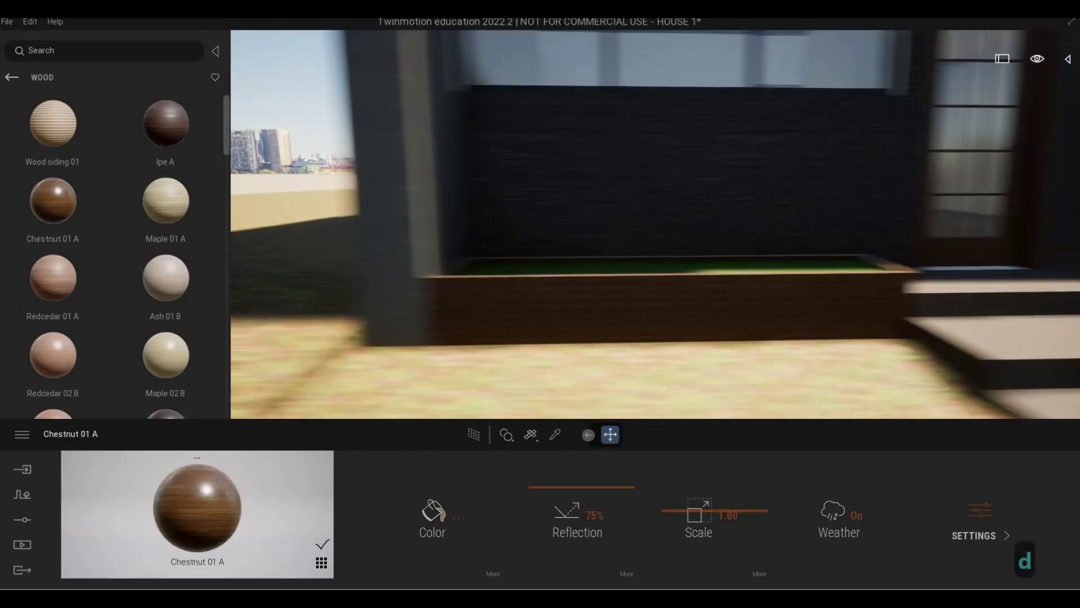
pyautogui.press('s')
pyautogui.press('q')
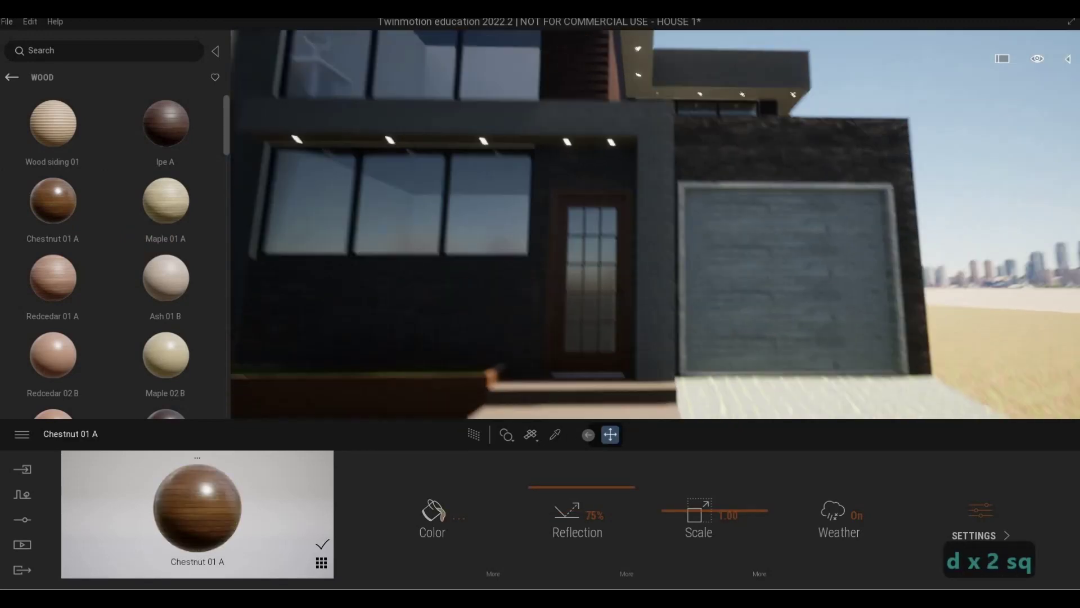
pyautogui.press('a')
pyautogui.press('e')
pyautogui.press('w')
pyautogui.press('a')
pyautogui.press('e')
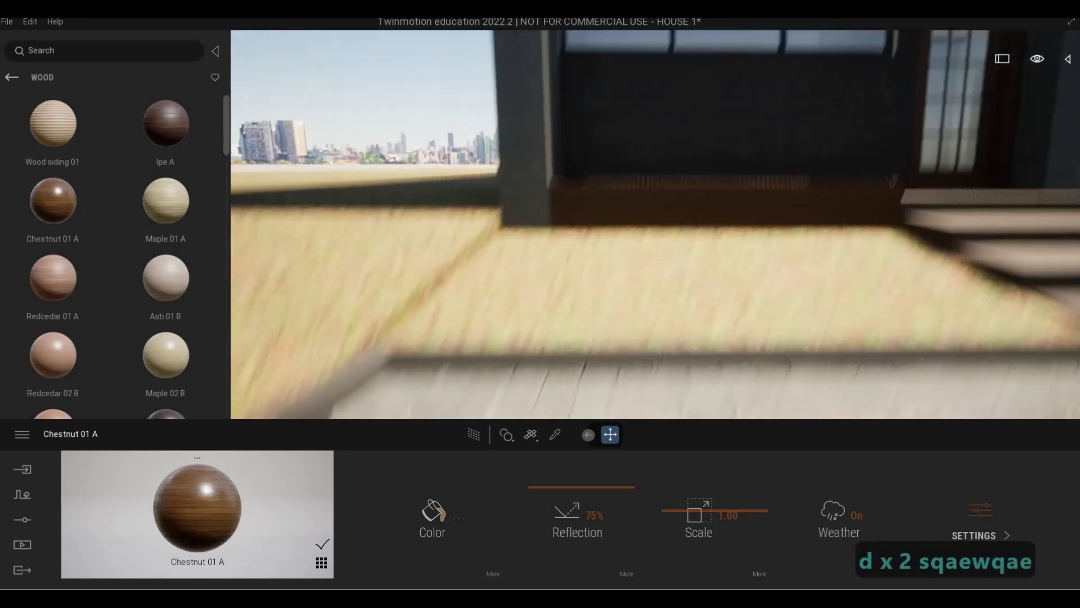
# Surface the planter walls with the Maple 01 A wood material at a scale of 3.78
pyautogui.press('w')
pyautogui.press('w')
pyautogui.press('q')
pyautogui.moveTo(190, 212); pyautogui.dragTo(487, 279)
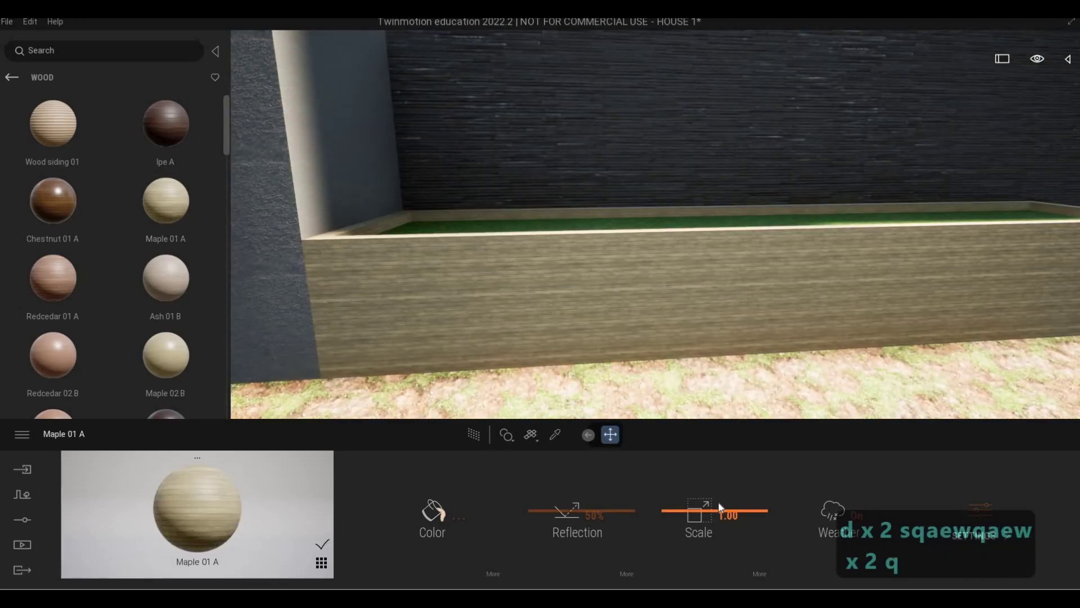
pyautogui.moveTo(696, 504); pyautogui.dragTo(740, 505)
# Examine the light wood planter beside the entrance steps from a distance and at ground level
pyautogui.press('d')
pyautogui.press('s')
pyautogui.press('d')
pyautogui.press('q')
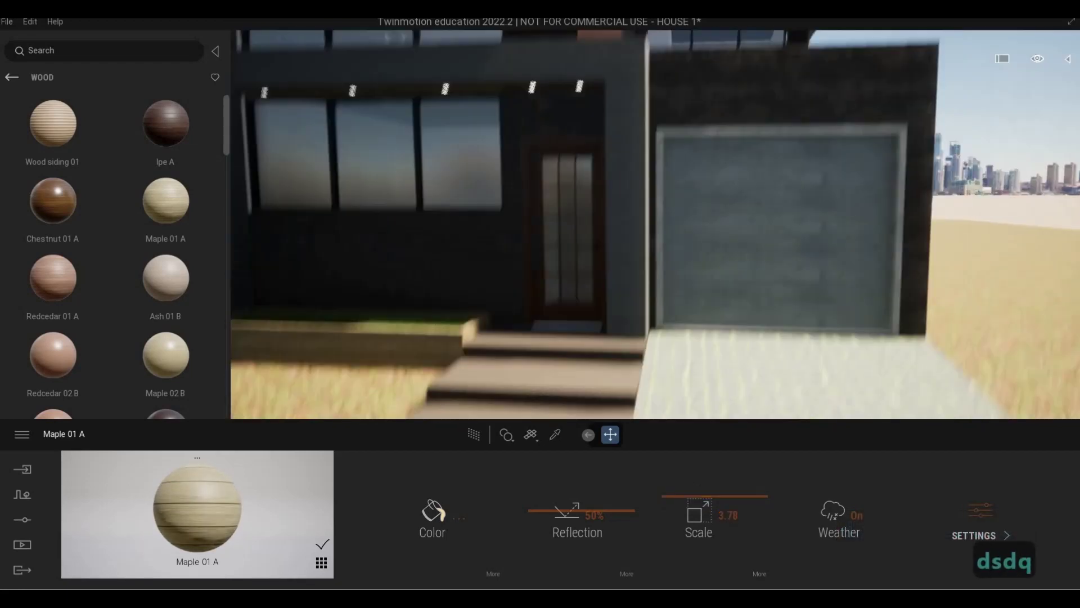
pyautogui.press('d')
pyautogui.press('q')
pyautogui.press('a')
pyautogui.press('e')
pyautogui.press('a')
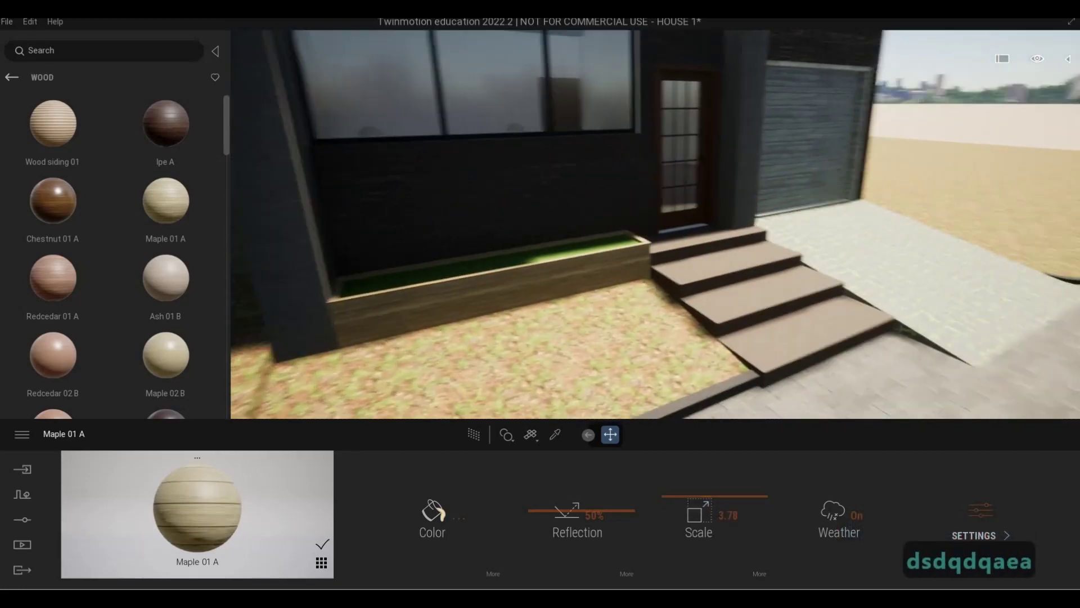
pyautogui.press('w')
pyautogui.press('w')
pyautogui.press('e')
pyautogui.press('s')
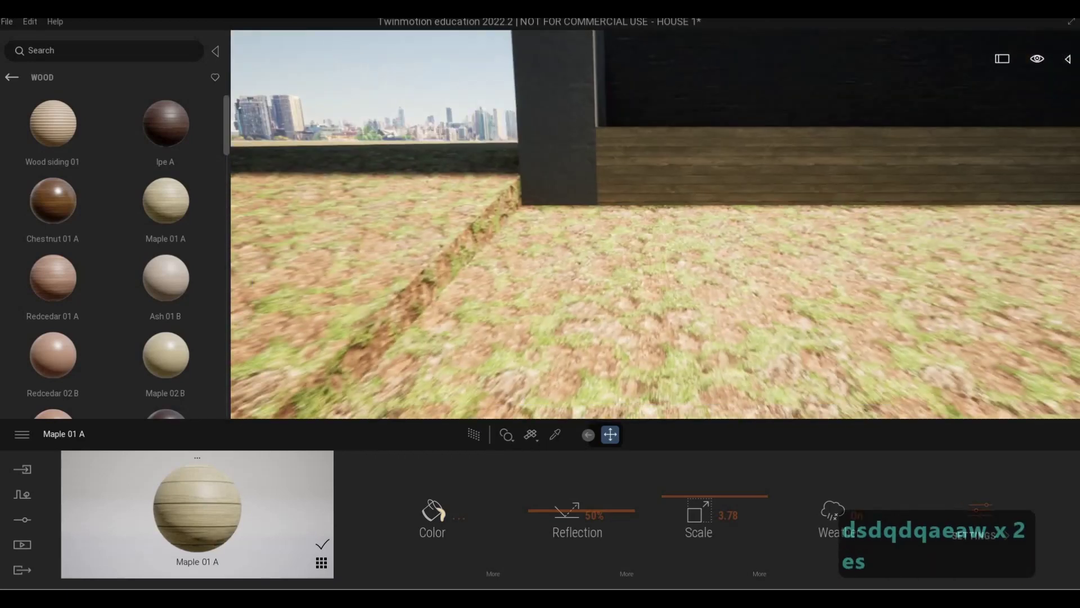
# Review the whole front of the house with its planter, lawn and driveway from the street
pyautogui.press('q')
pyautogui.press('s')
pyautogui.press('d')
pyautogui.press('a')
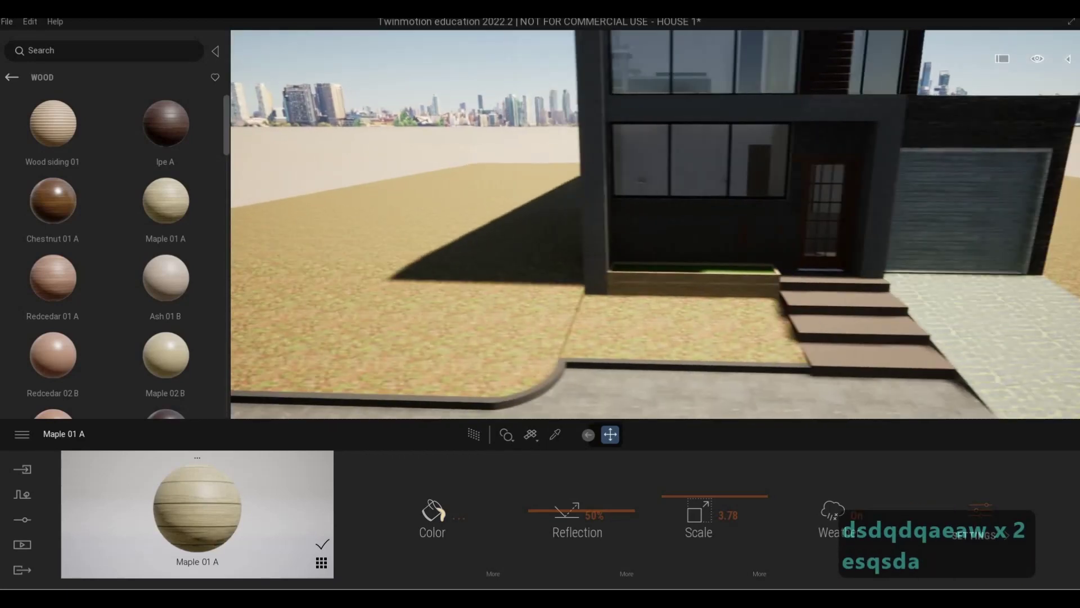
pyautogui.press('d')
pyautogui.press('s')
pyautogui.press('d')
pyautogui.press('e')
pyautogui.press('s')
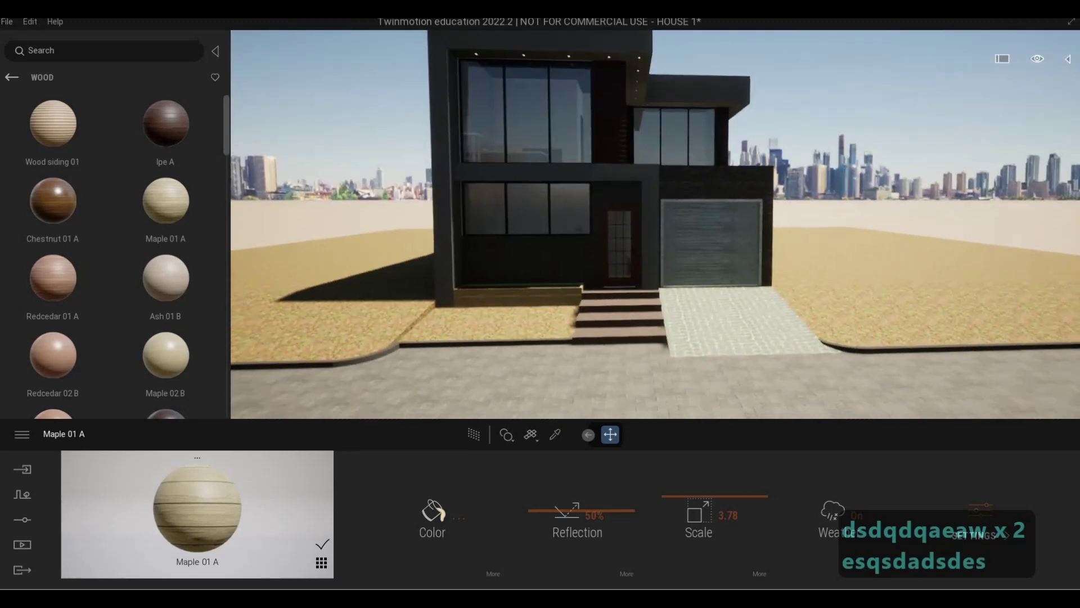
pyautogui.press('a')
pyautogui.press('w')
pyautogui.press('d')
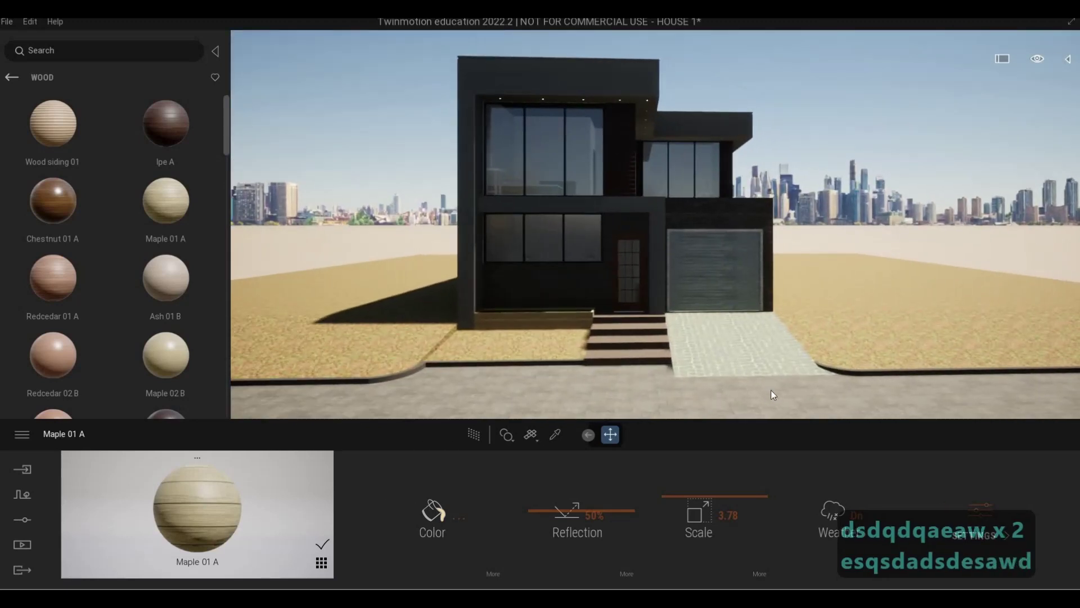
pyautogui.press('w')
pyautogui.press('e')
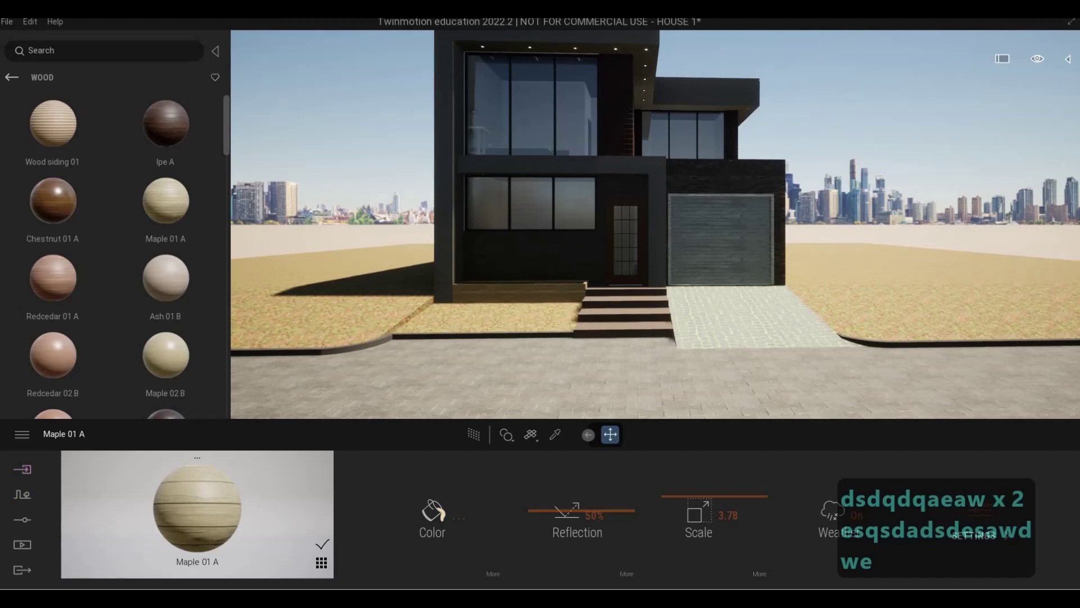
pyautogui.press('Escape')
pyautogui.press('Escape')
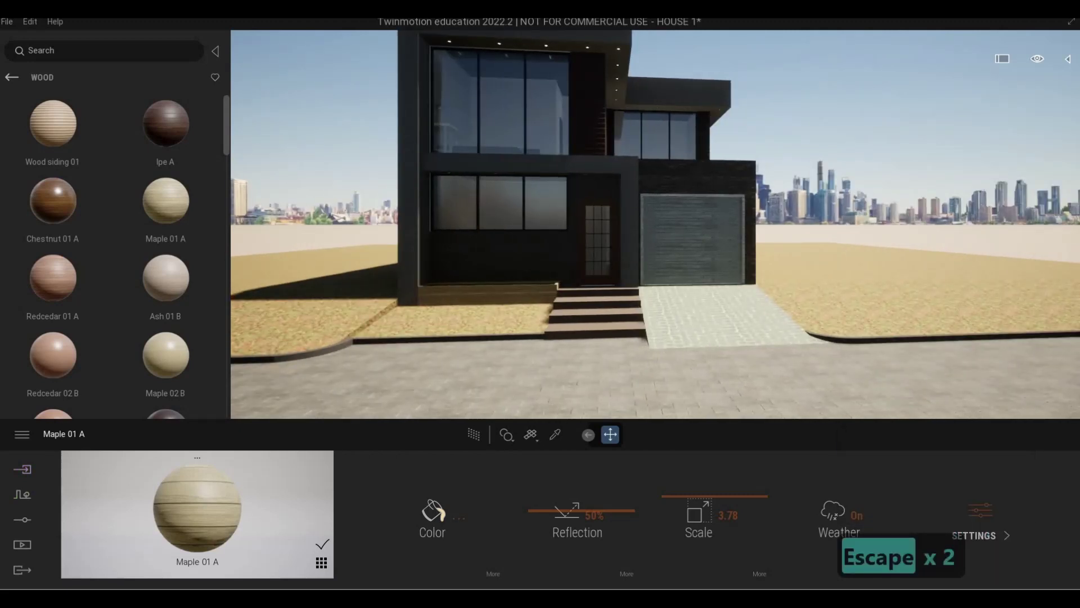
pyautogui.press('s')
pyautogui.press('w')
pyautogui.press('d')
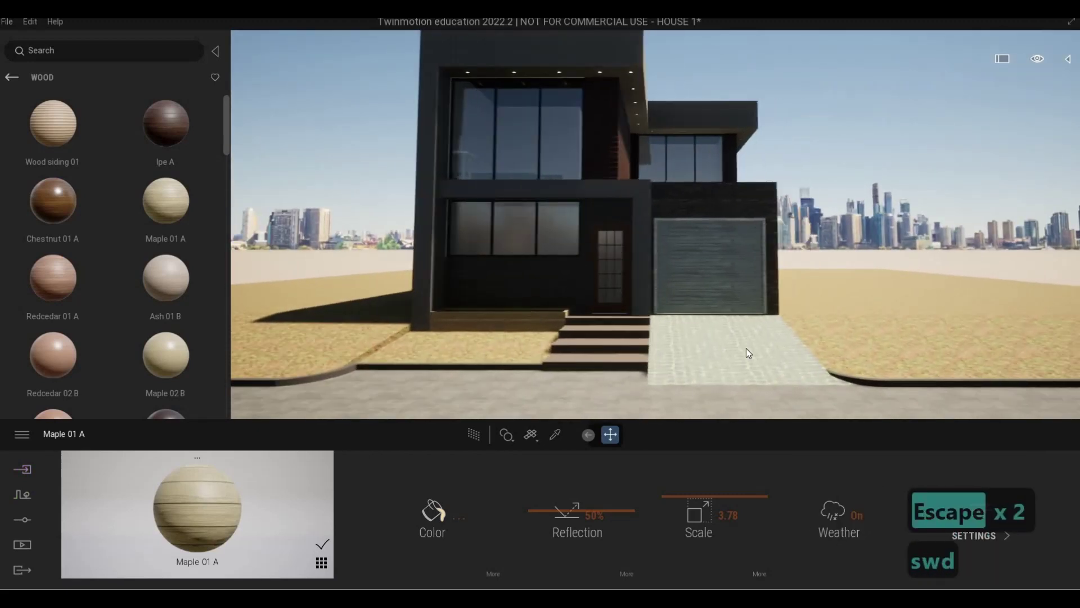
pyautogui.press('a')
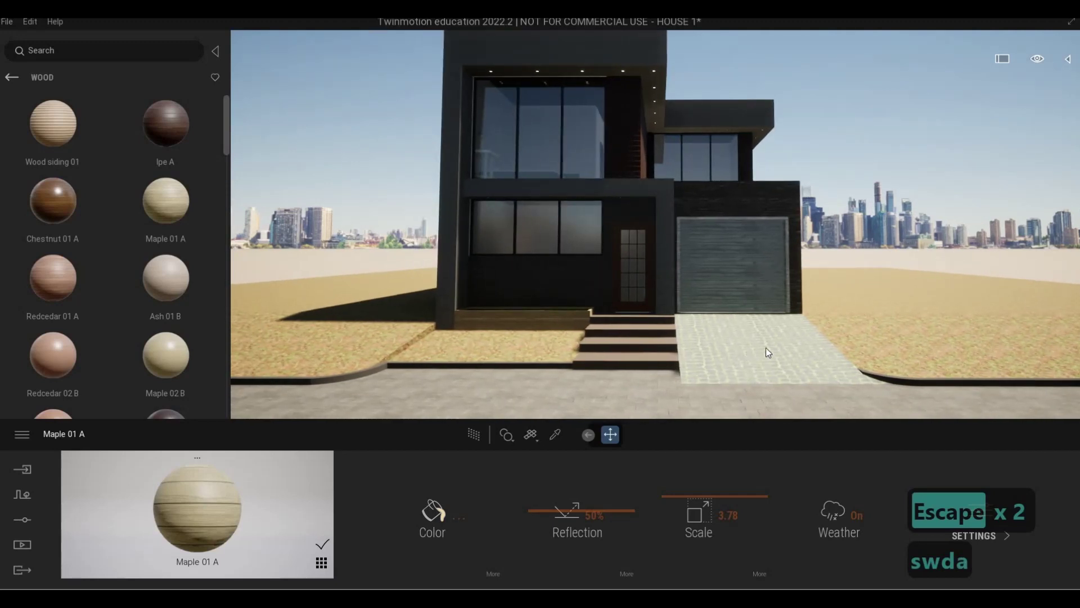
# Leave the wood materials and return to the top level of the asset library
pyautogui.scroll(-3, 845, 331)
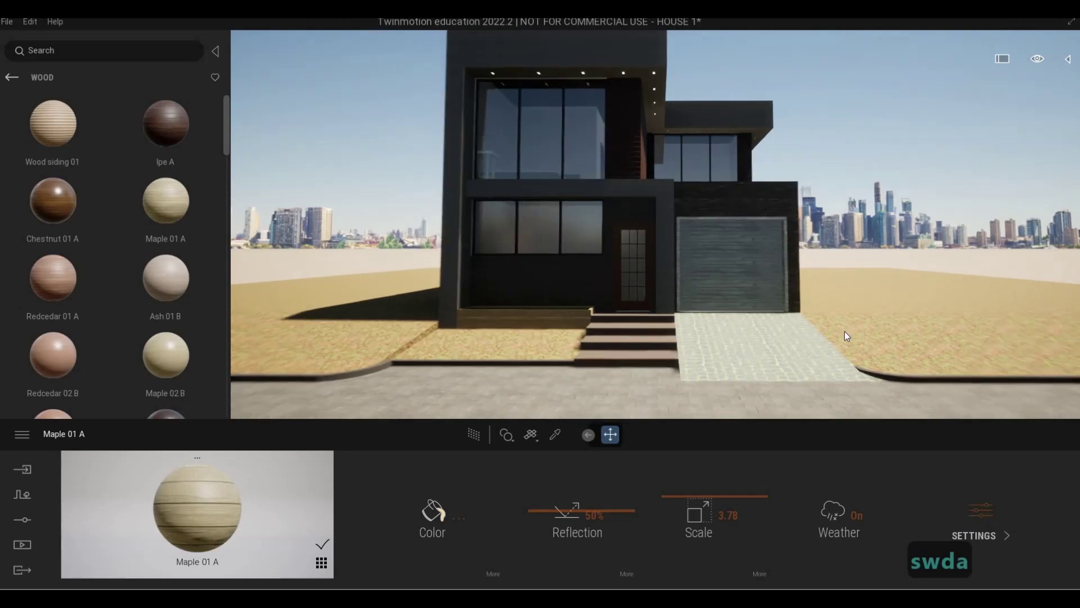
pyautogui.click(13, 79)
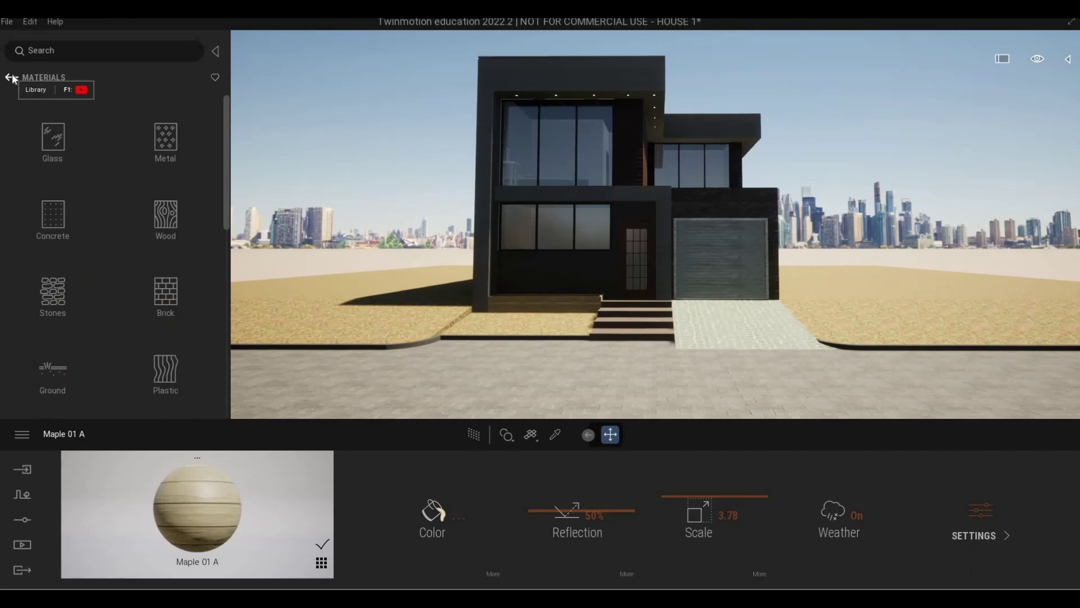
pyautogui.press('Escape')
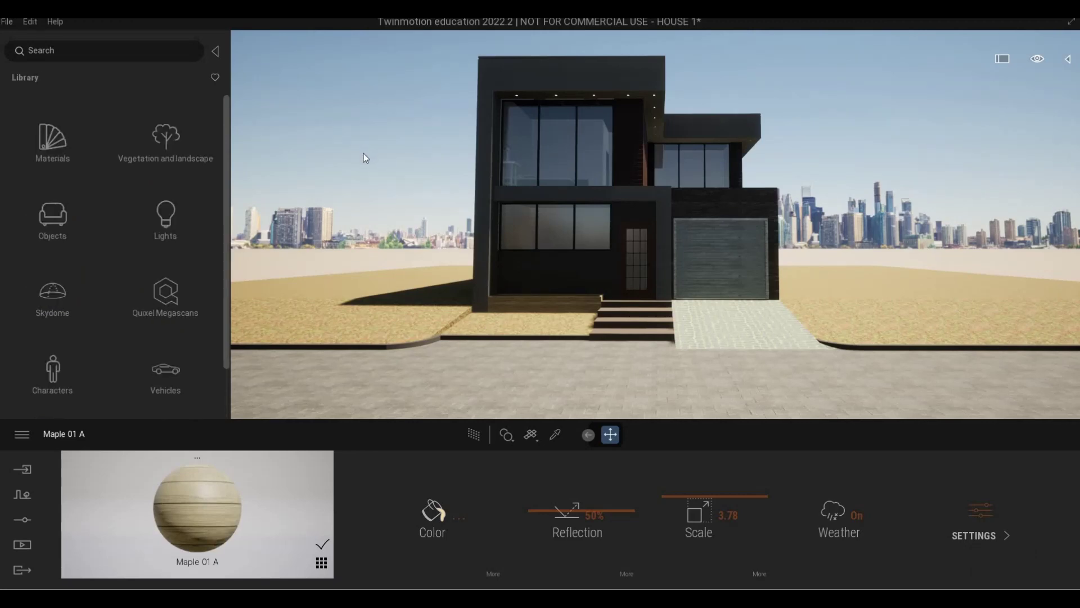